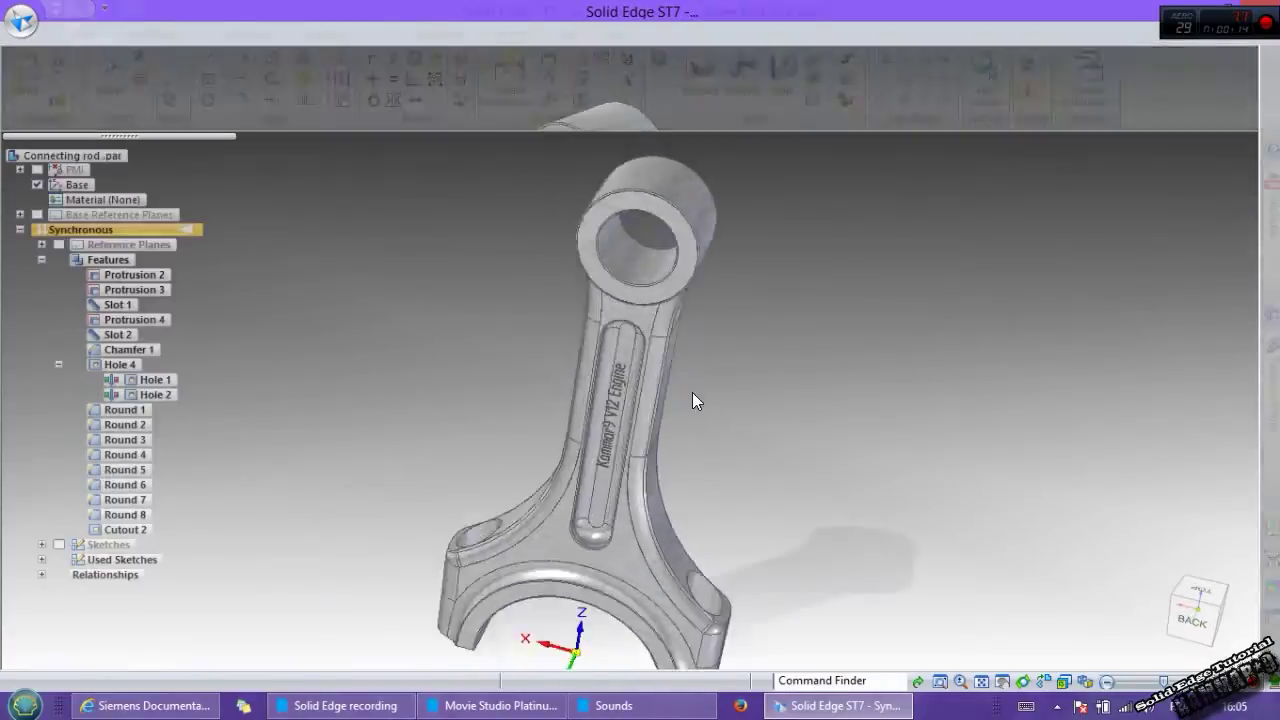
# - Look over the finished connecting rod model, close its document, and create a new ISO Metric Part
pyautogui.scroll(3, 671, 420)
pyautogui.moveTo(661, 399); pyautogui.dragTo(617, 514, button='middle')
pyautogui.scroll(-3, 617, 514)
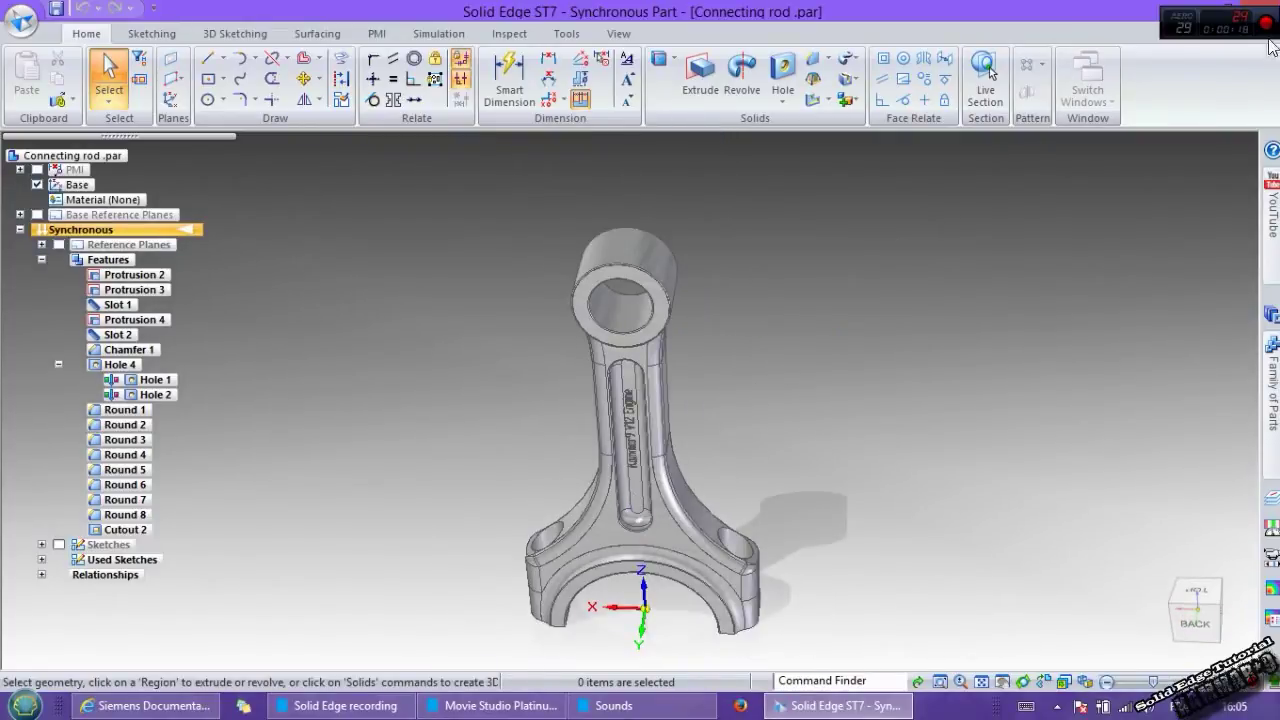
pyautogui.click(1272, 46)
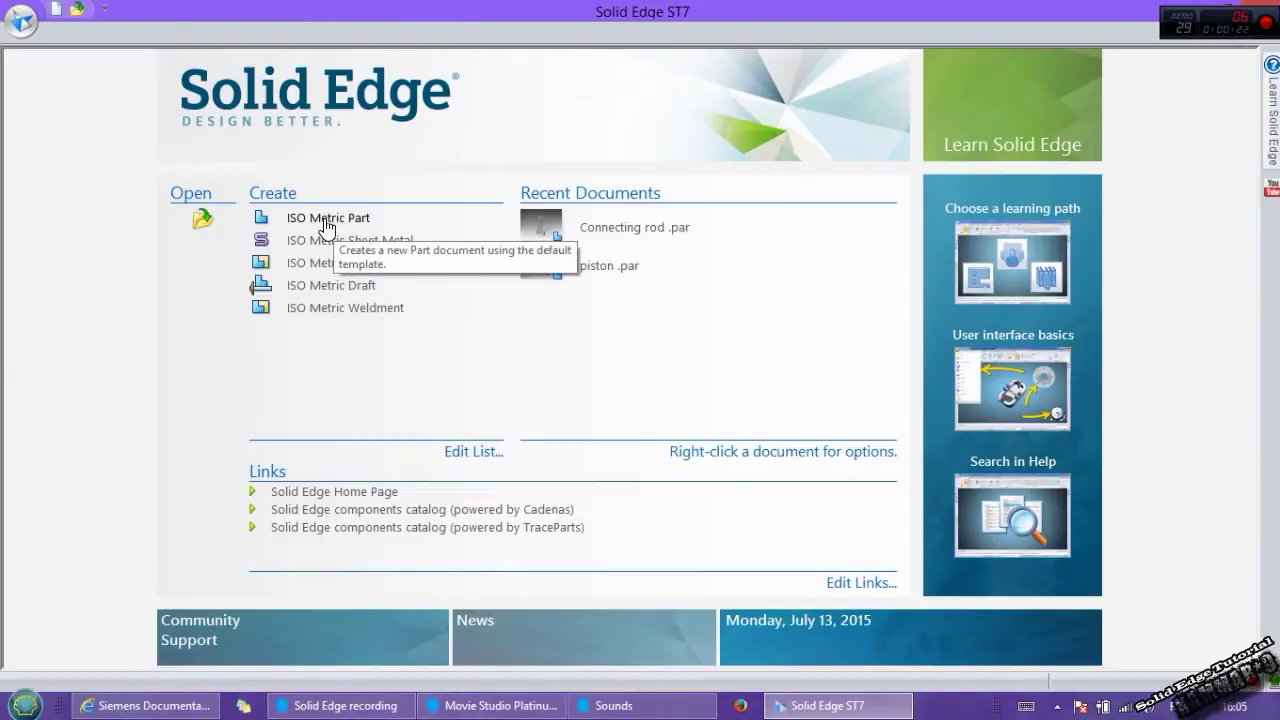
pyautogui.click(338, 219)
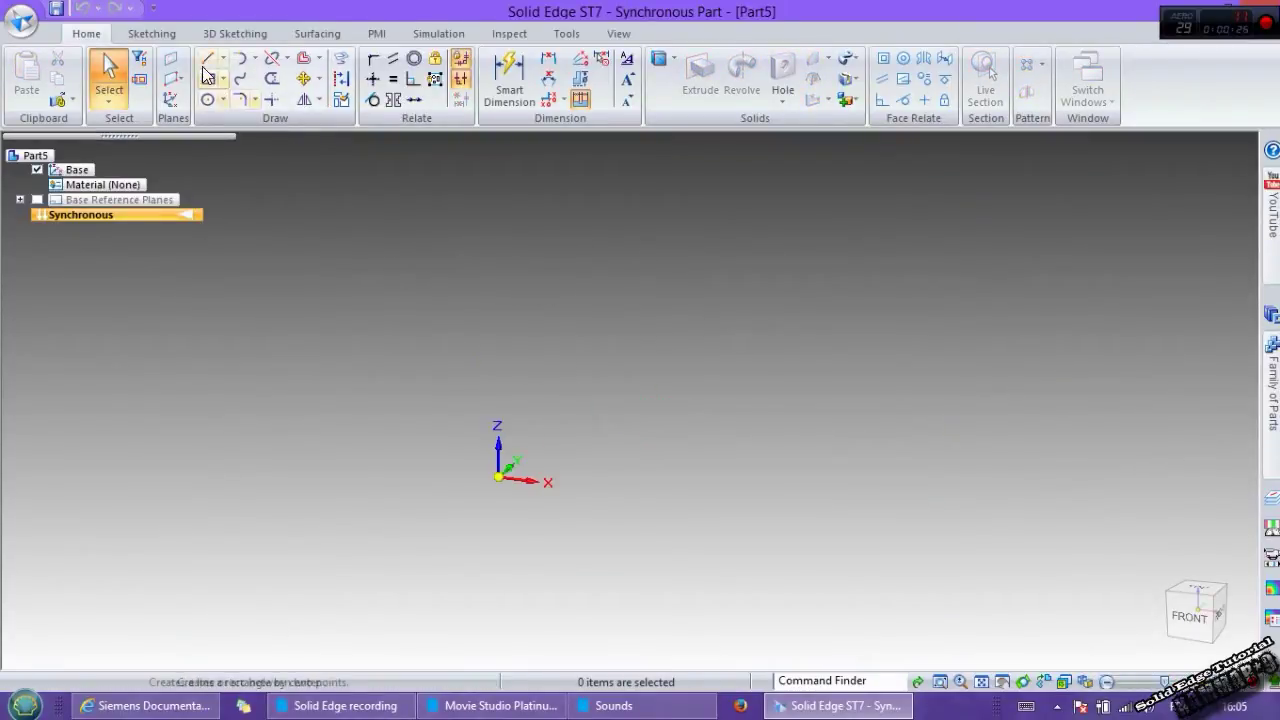
# - Sketch a 36 mm horizontal line from the origin along the X axis, locked to the front base plane
pyautogui.click(207, 58)
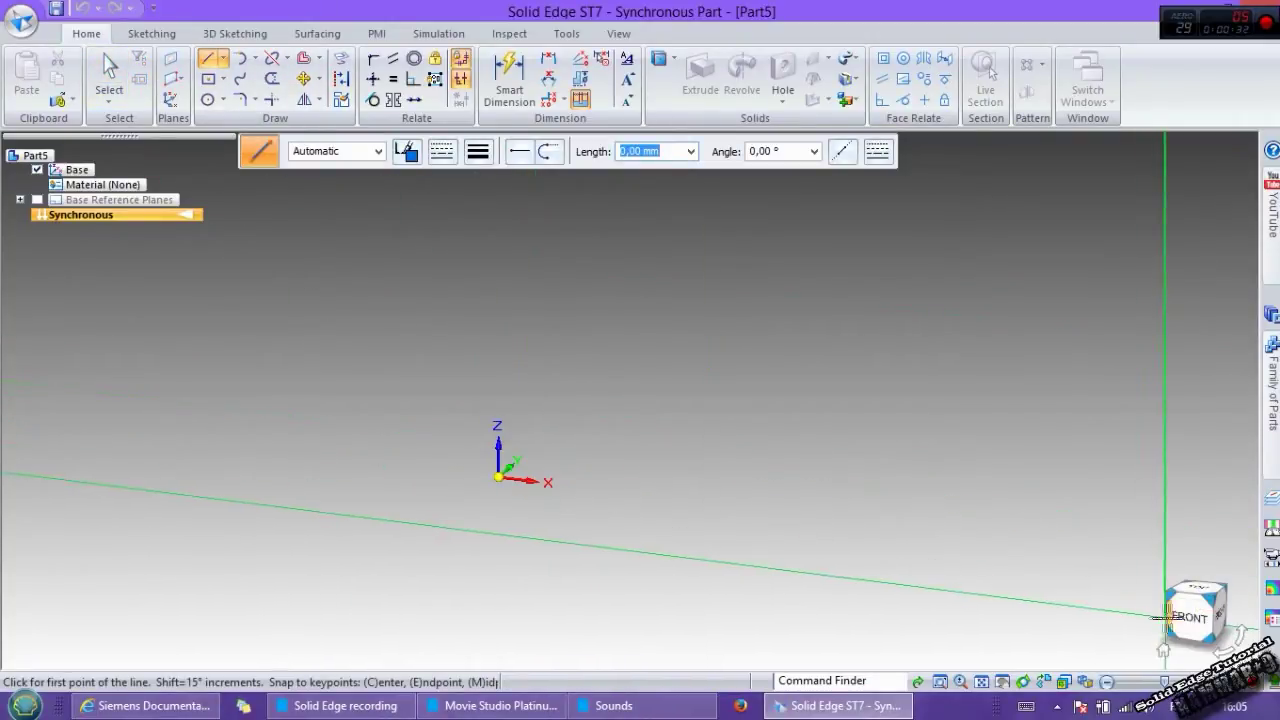
pyautogui.click(1177, 618)
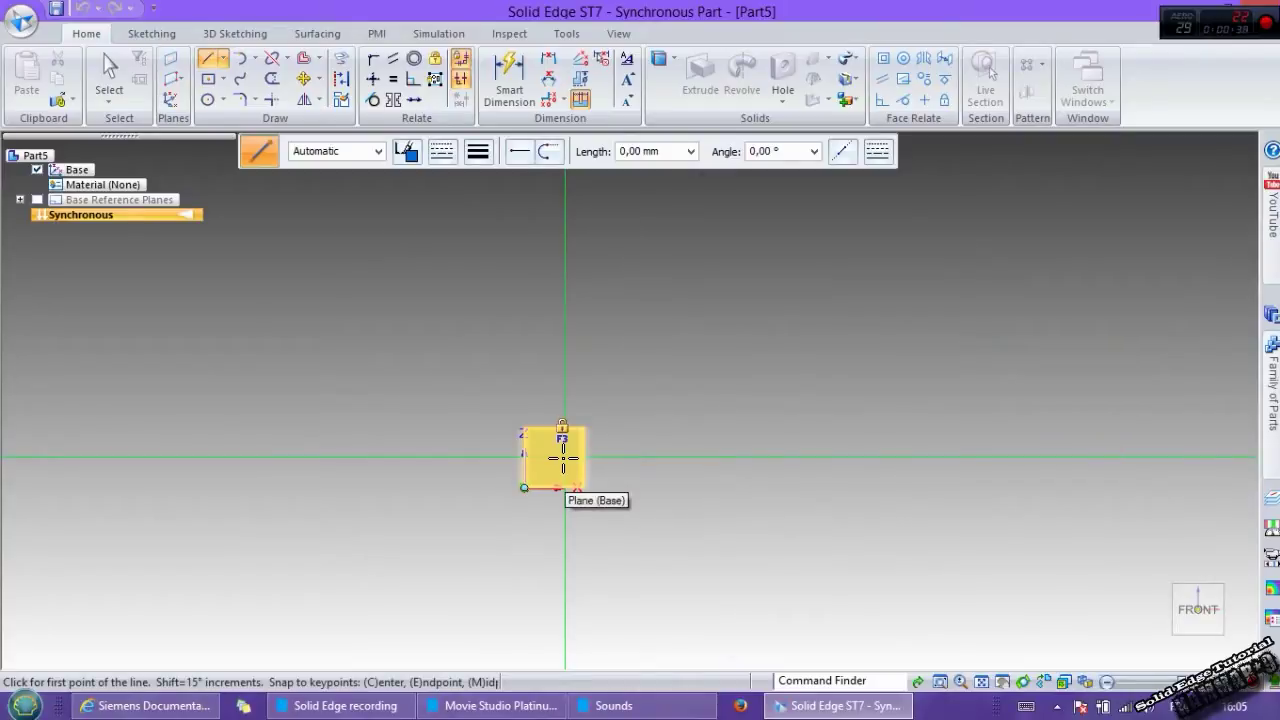
pyautogui.press('F3')
pyautogui.click(523, 488)
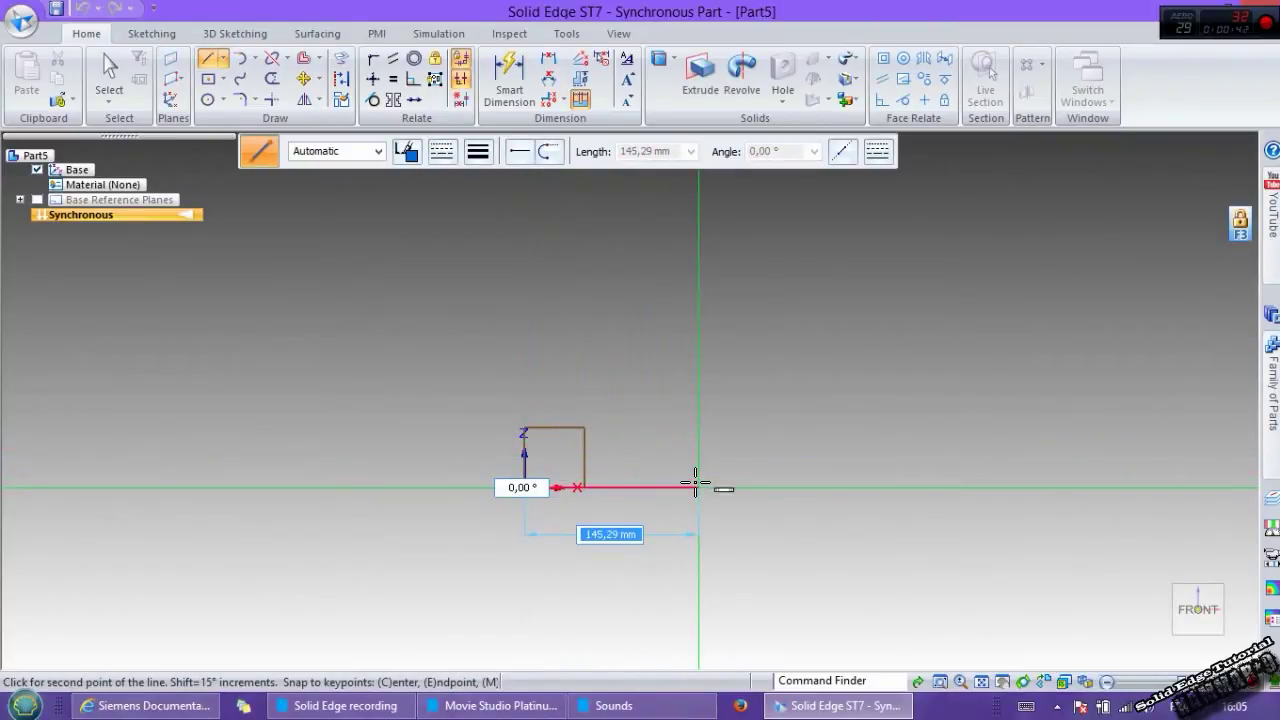
pyautogui.write('36')
pyautogui.press('Tab')
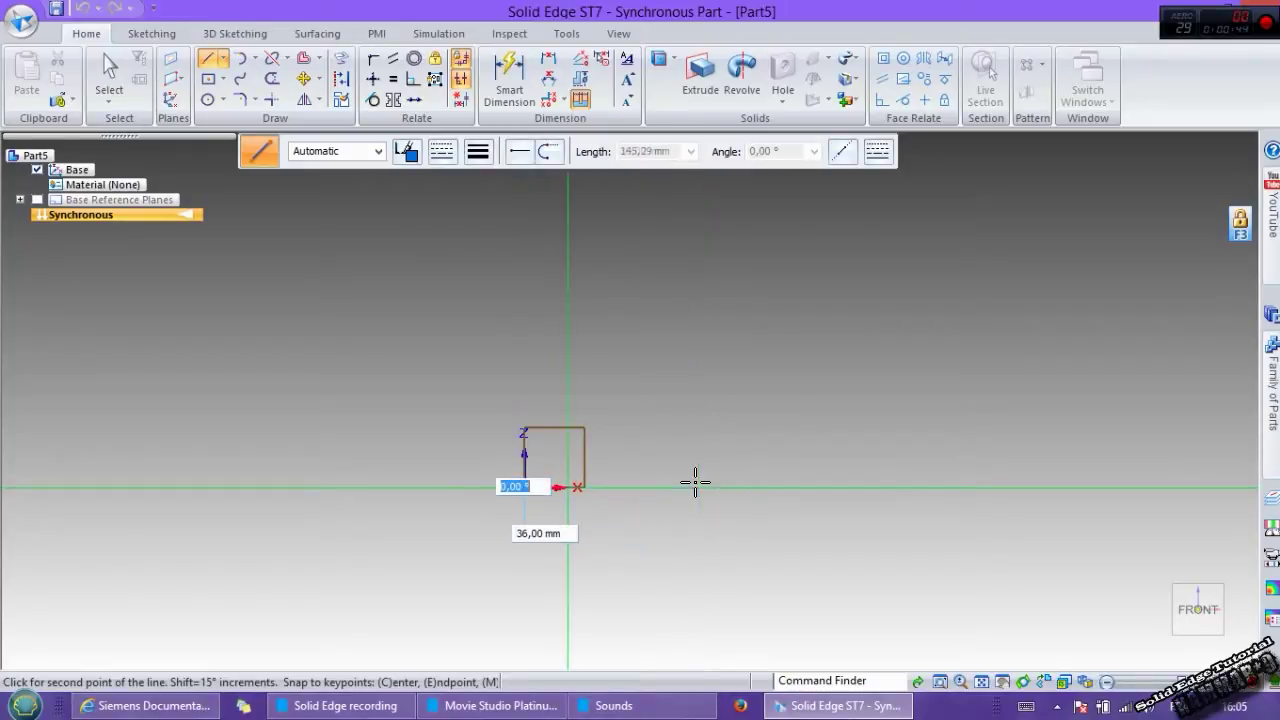
pyautogui.press('Return')
# - Continue the profile with a 25 mm vertical line upward from the end of the 36 mm line
pyautogui.scroll(5, 594, 454)
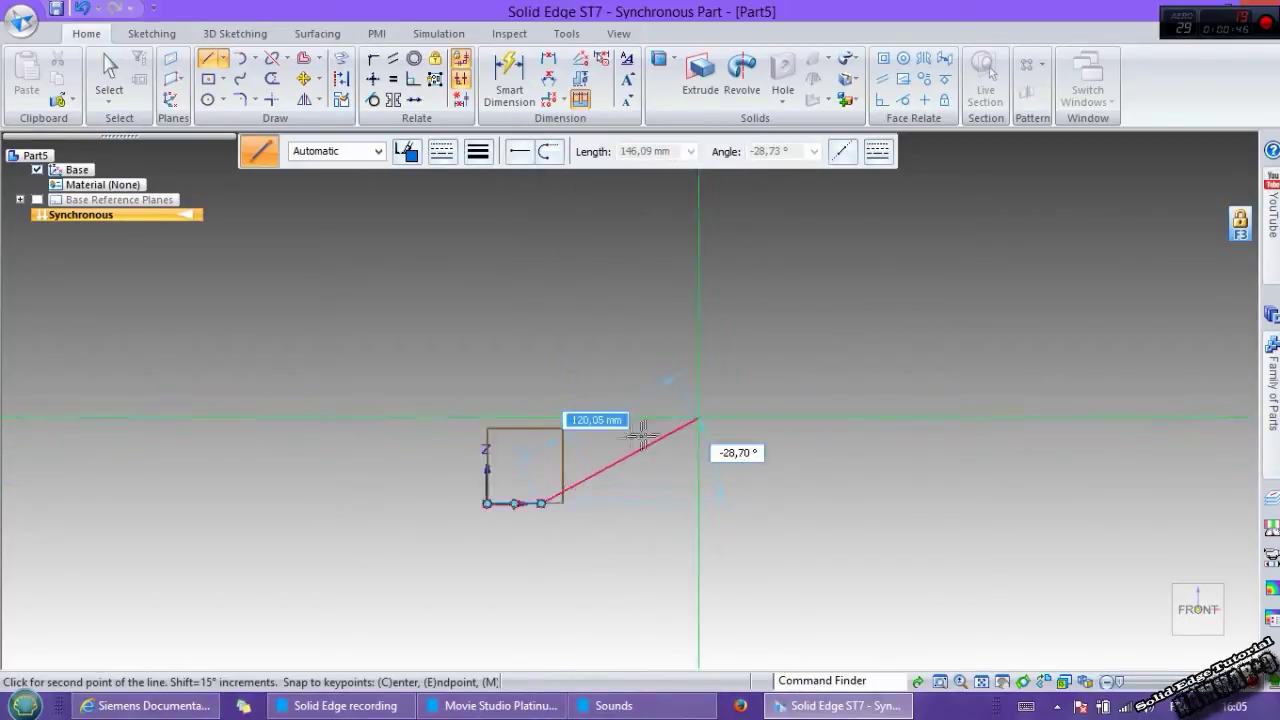
pyautogui.scroll(2, 515, 468)
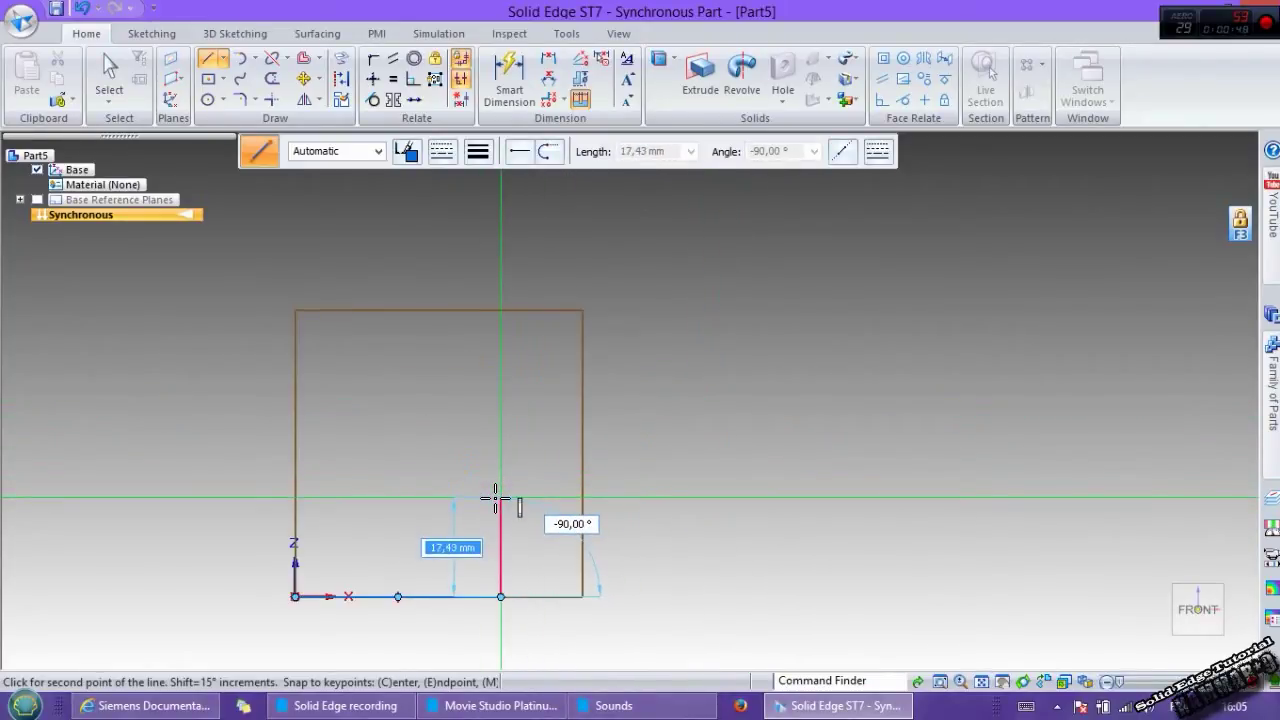
pyautogui.write('25')
pyautogui.press('Tab')
pyautogui.press('Return')
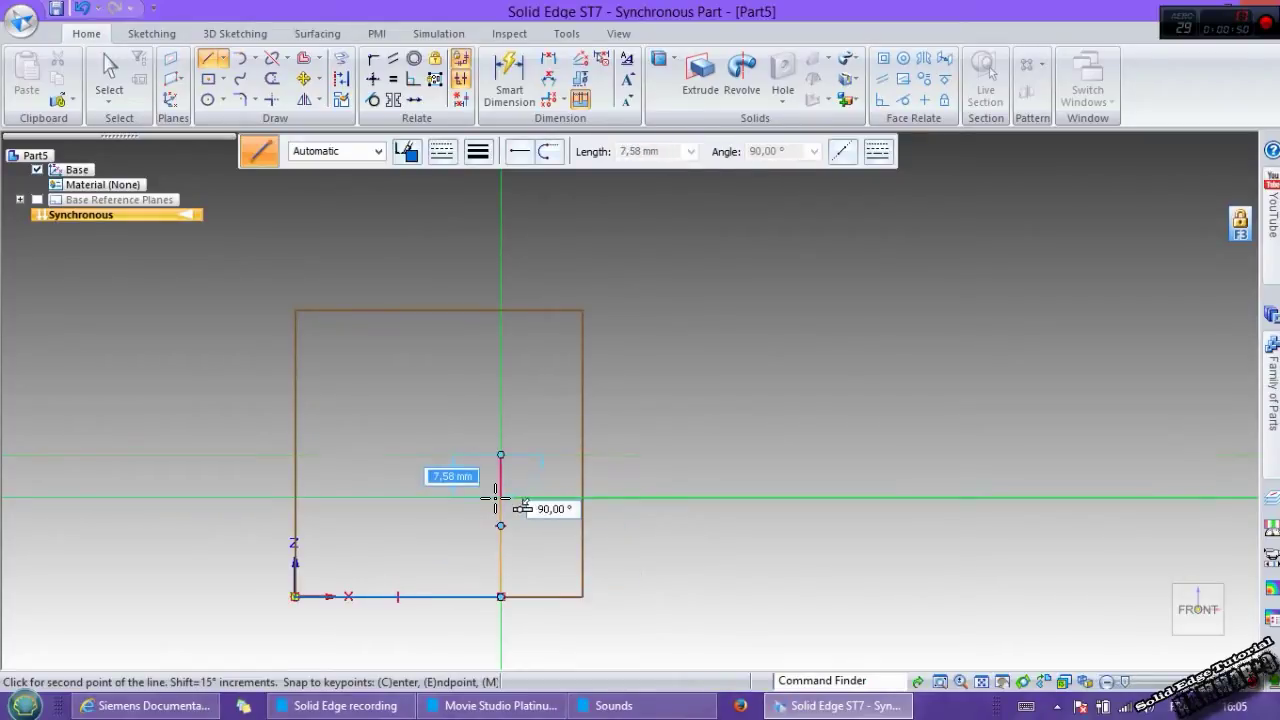
# - Continue with a short line about 4 mm long sloping up toward the rod's centre and a tangent arc curving upward
pyautogui.scroll(3, 451, 491)
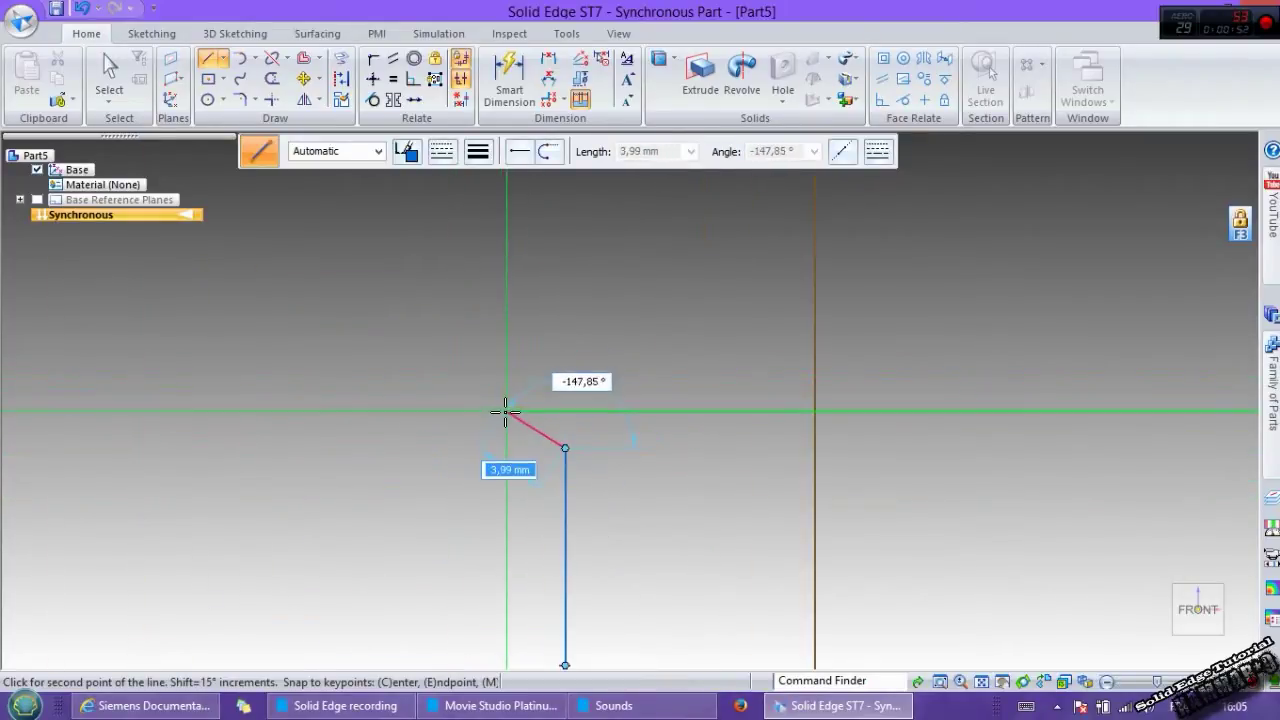
pyautogui.click(533, 430)
pyautogui.click(501, 412)
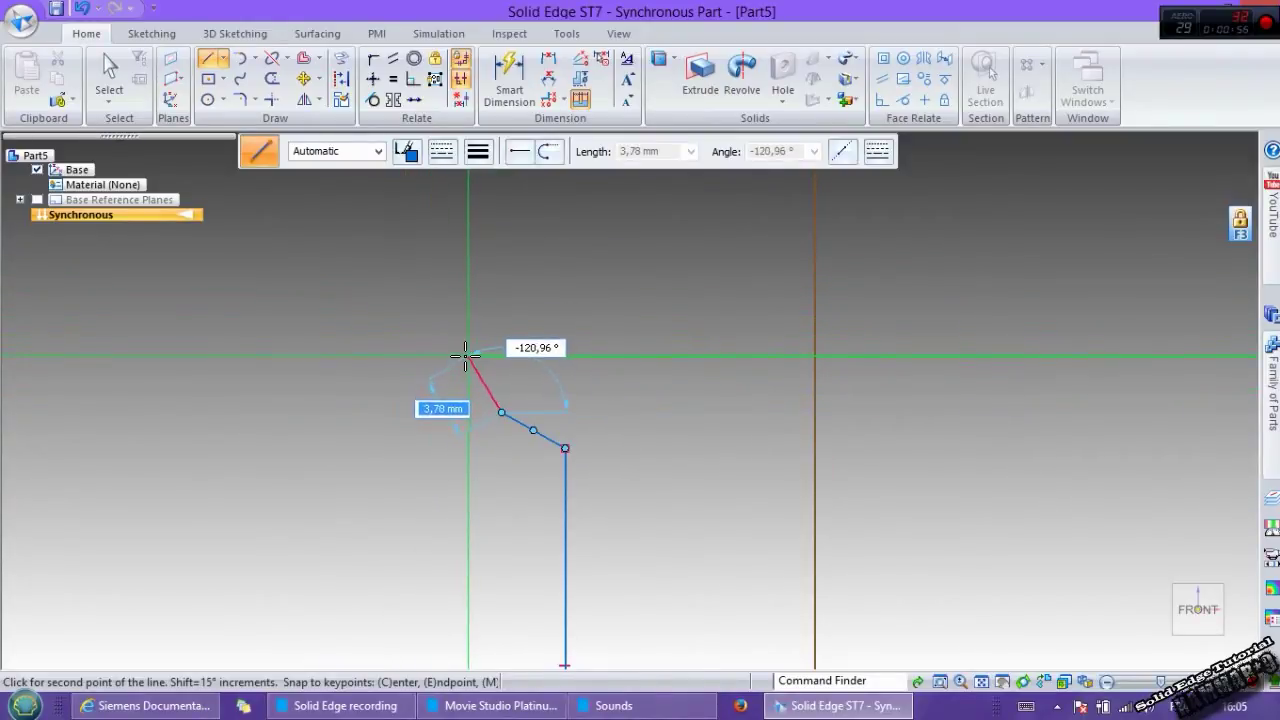
pyautogui.press('a')
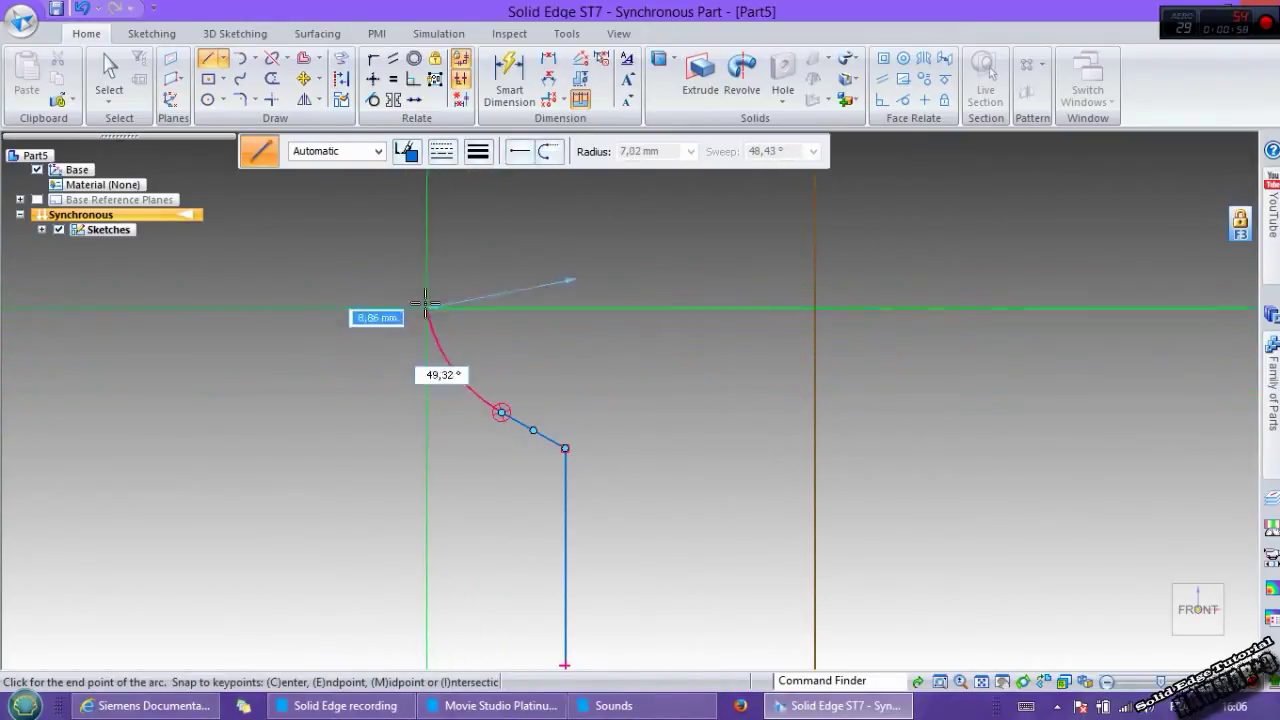
pyautogui.click(415, 254)
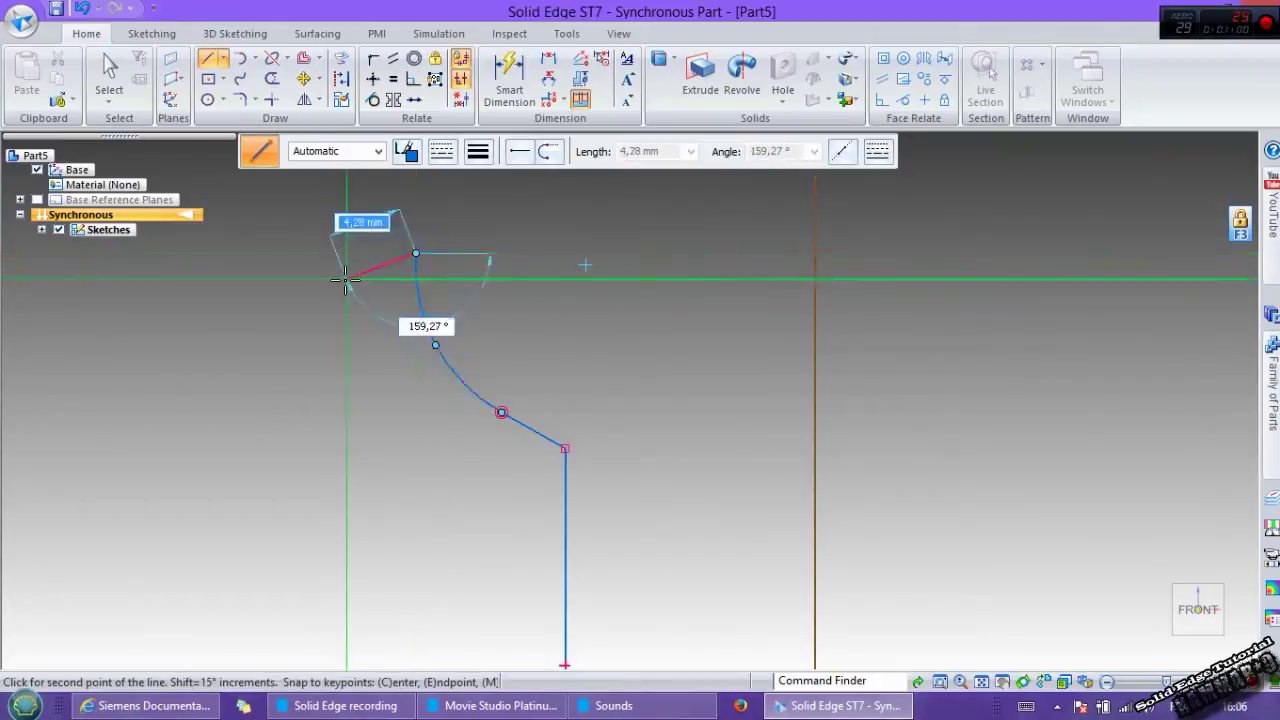
# - Continue the profile with a vertical line about 21 mm long upward from the end of the tangent arc
pyautogui.scroll(-6, 342, 280)
pyautogui.scroll(2, 265, 220)
pyautogui.scroll(3, 268, 224)
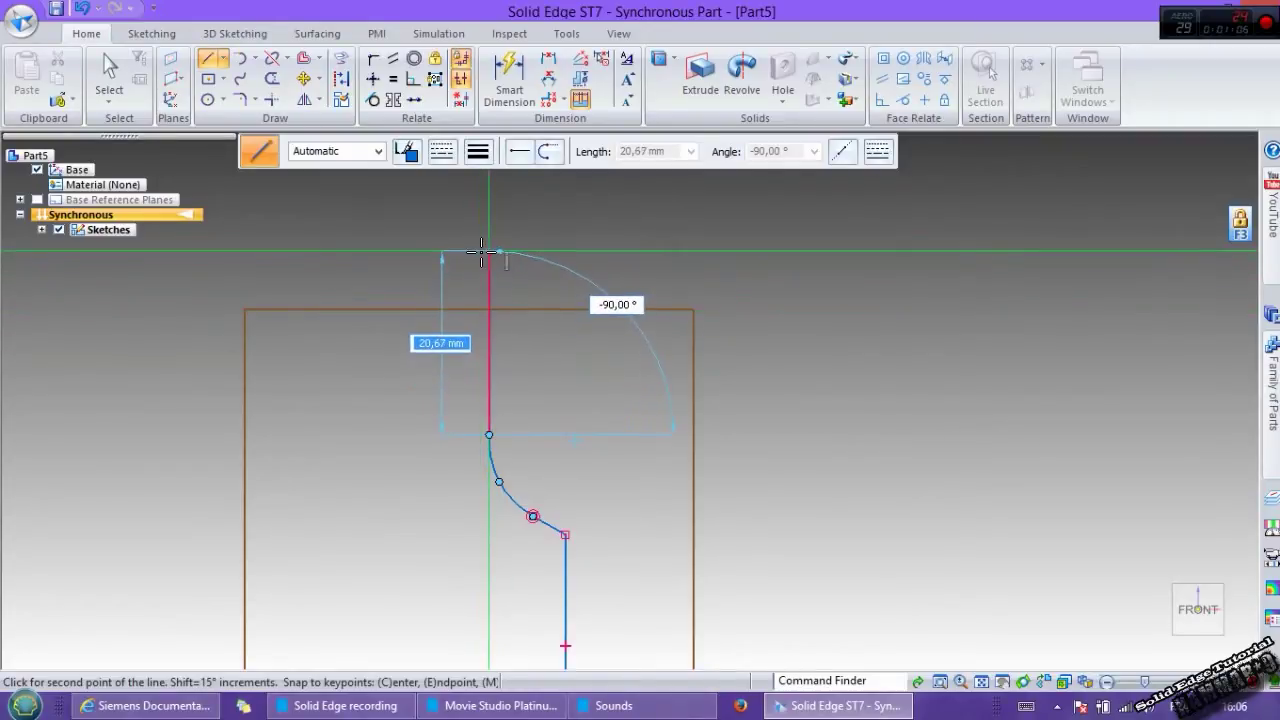
pyautogui.scroll(-3, 486, 250)
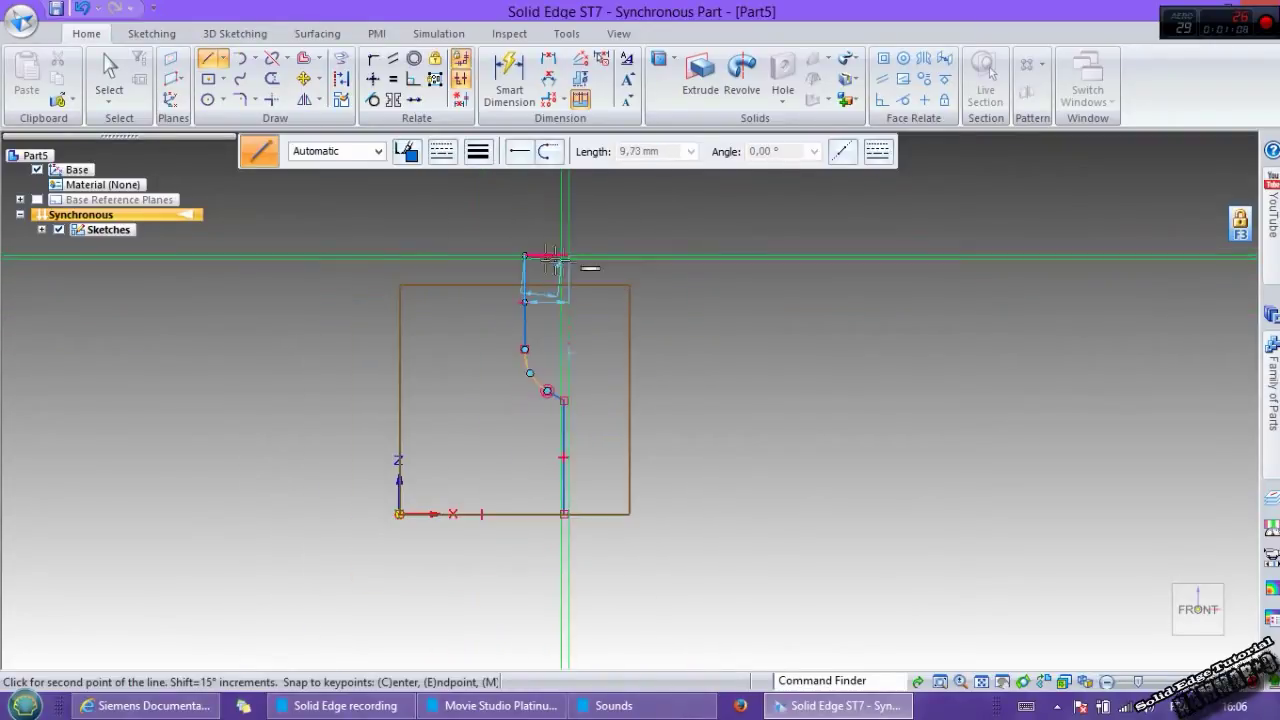
# - Add an outward-curving tangent arc and a large open head arc of about 23 mm radius, ending the profile there
pyautogui.scroll(2, 345, 352)
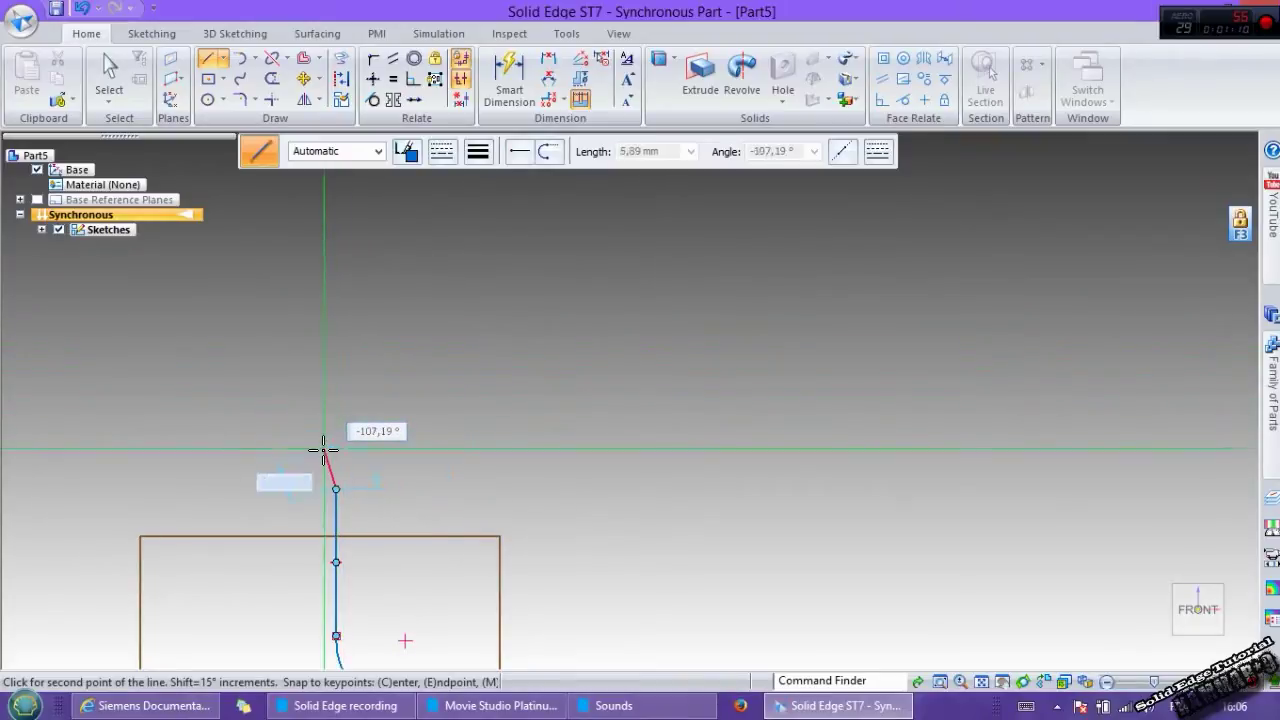
pyautogui.click(386, 356)
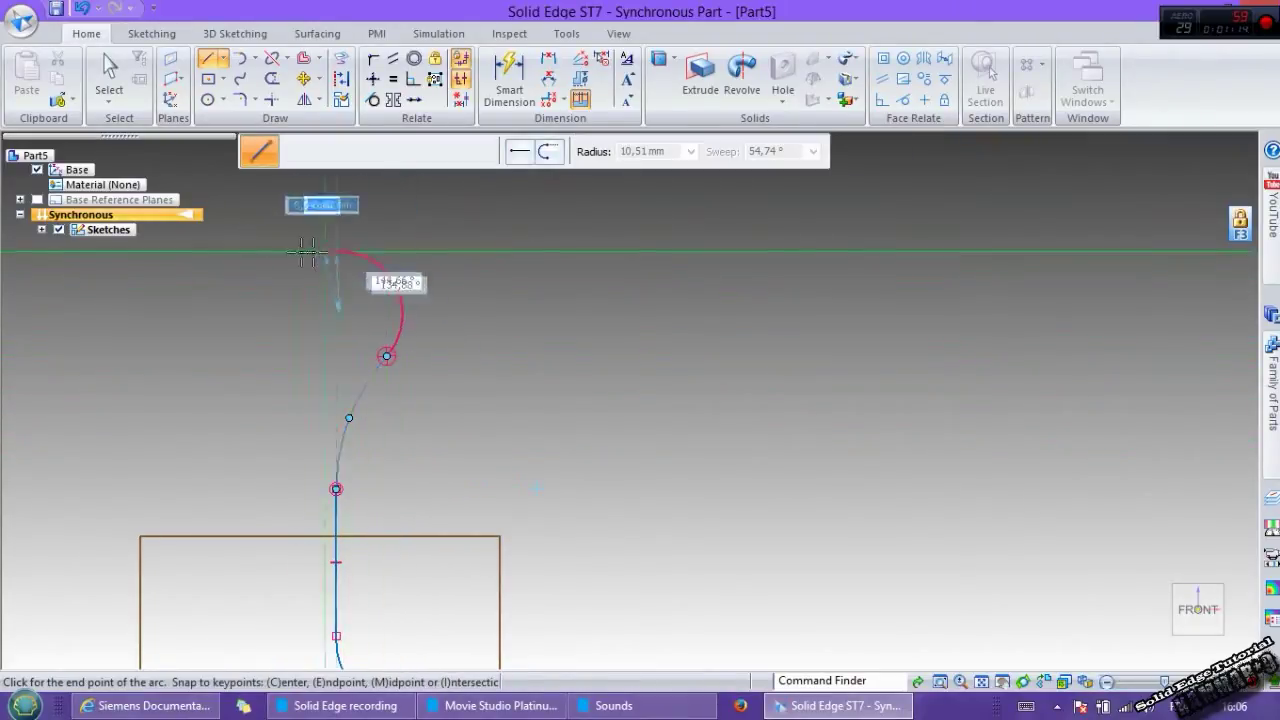
pyautogui.click(119, 322)
pyautogui.press('Escape')
# - Dimension the height from the base line to the head arc's centre and set it to 125 mm
pyautogui.scroll(-4, 452, 383)
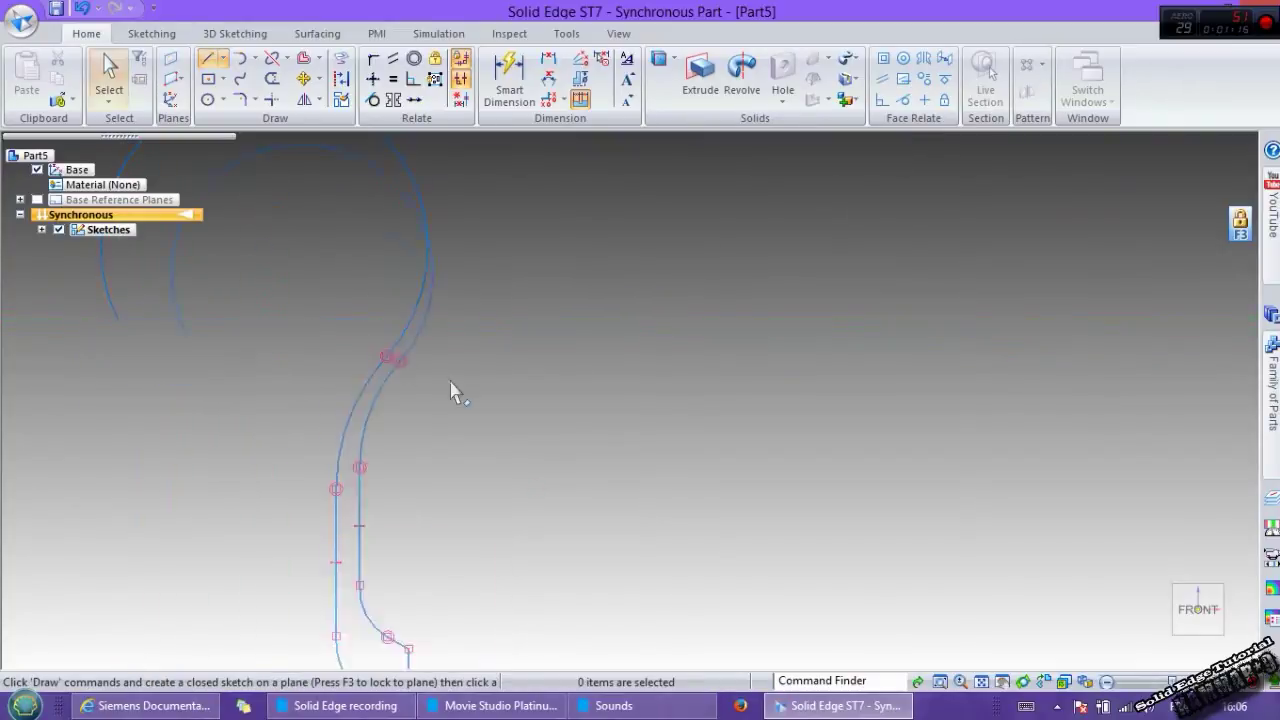
pyautogui.scroll(2, 276, 473)
pyautogui.click(509, 75)
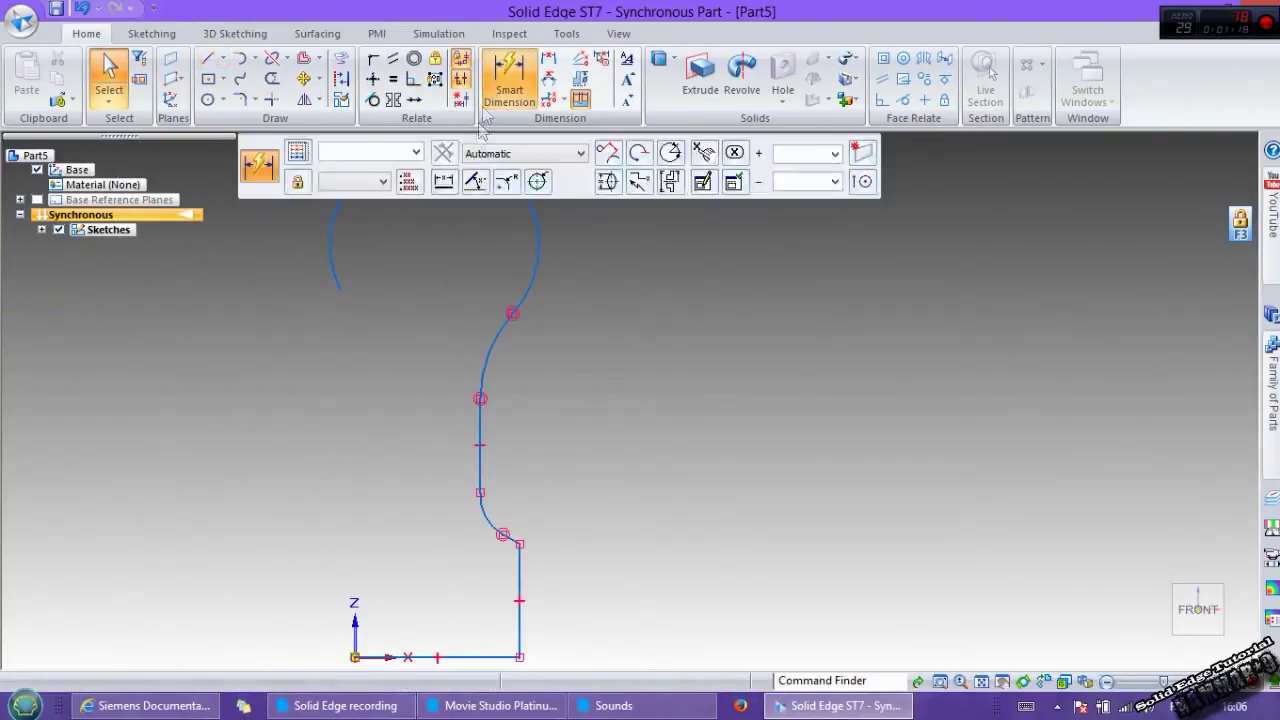
pyautogui.click(527, 245)
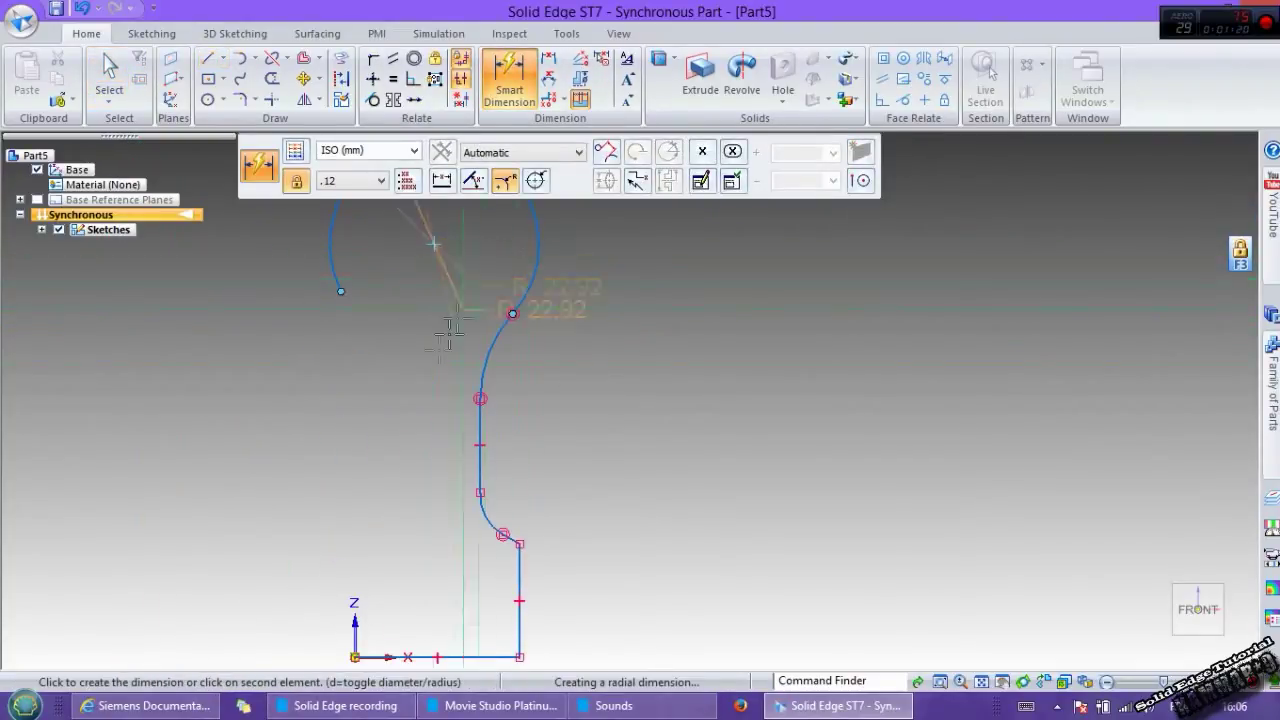
pyautogui.click(356, 655)
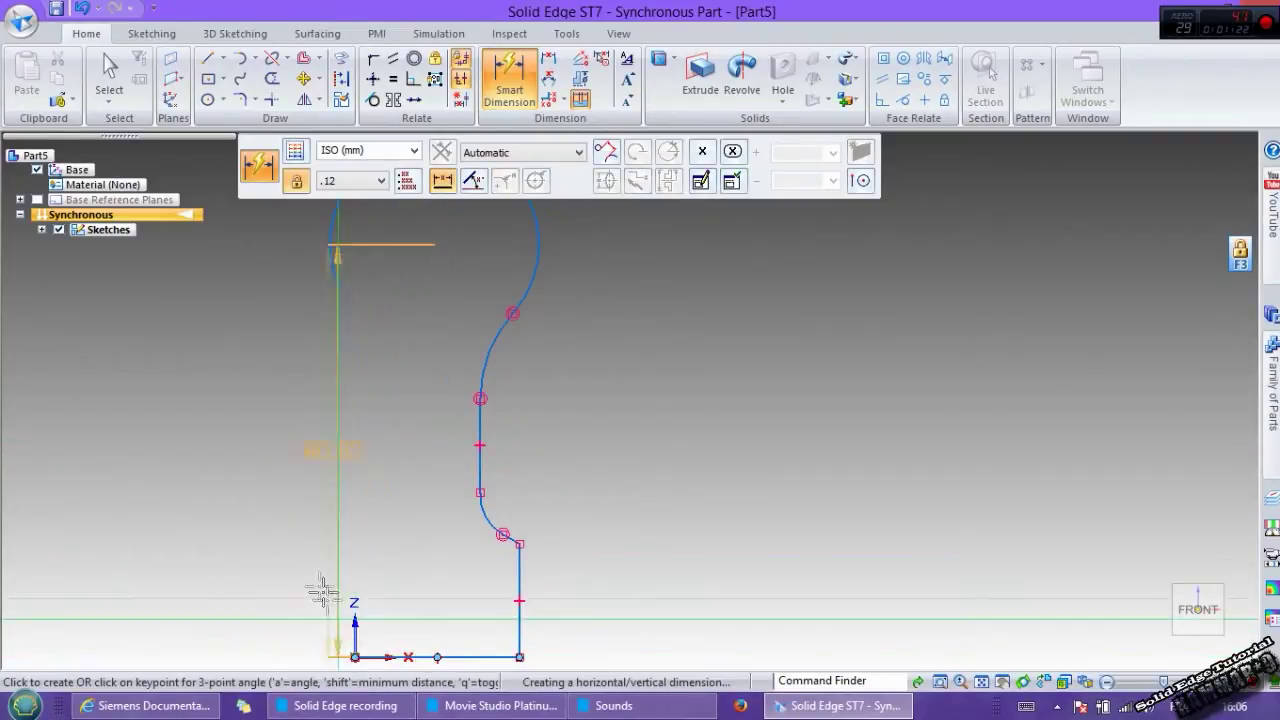
pyautogui.click(169, 470)
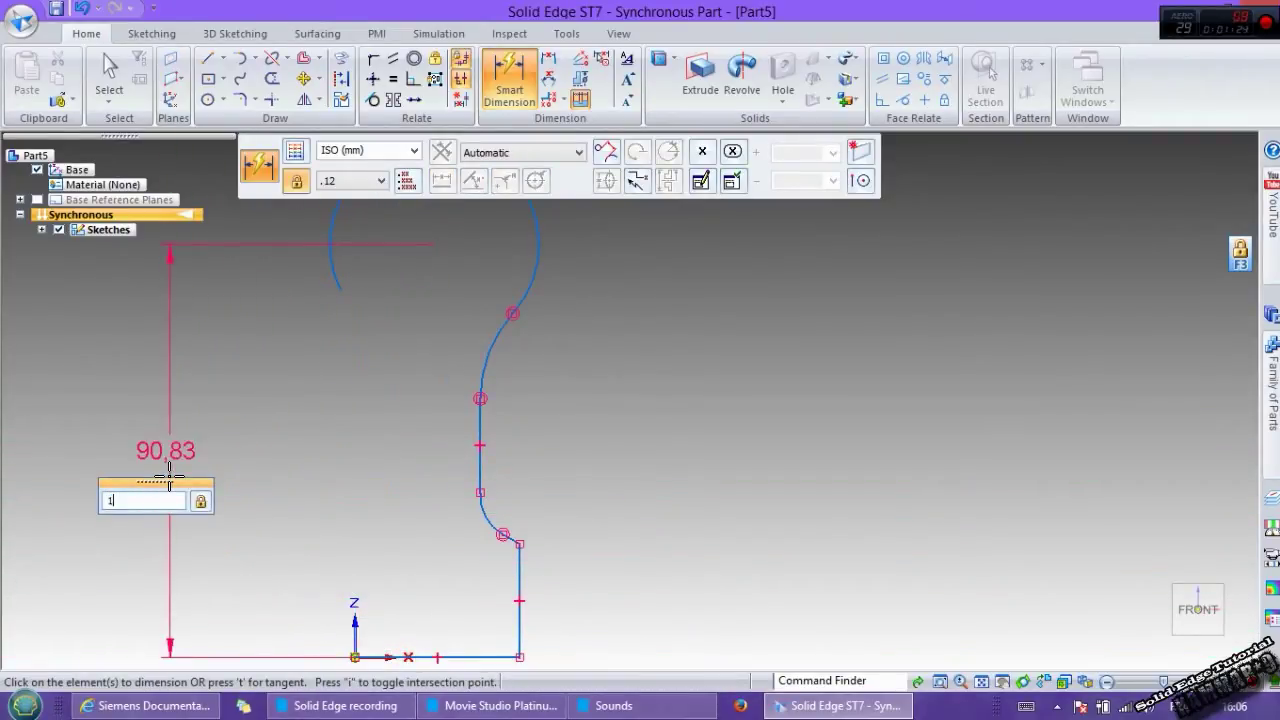
pyautogui.press('Return')
# - Dimension the head arc's radius and set it to 14 mm
pyautogui.scroll(-6, 270, 461)
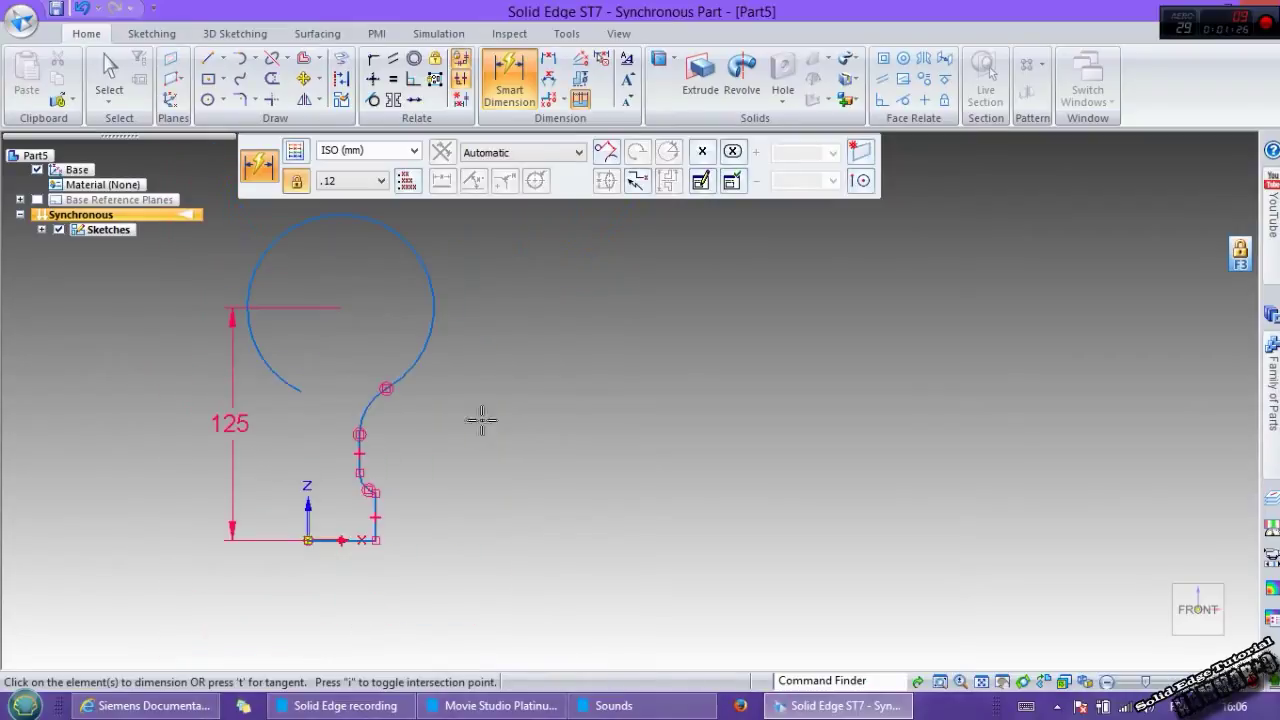
pyautogui.scroll(3, 366, 298)
pyautogui.click(386, 292)
pyautogui.click(310, 263)
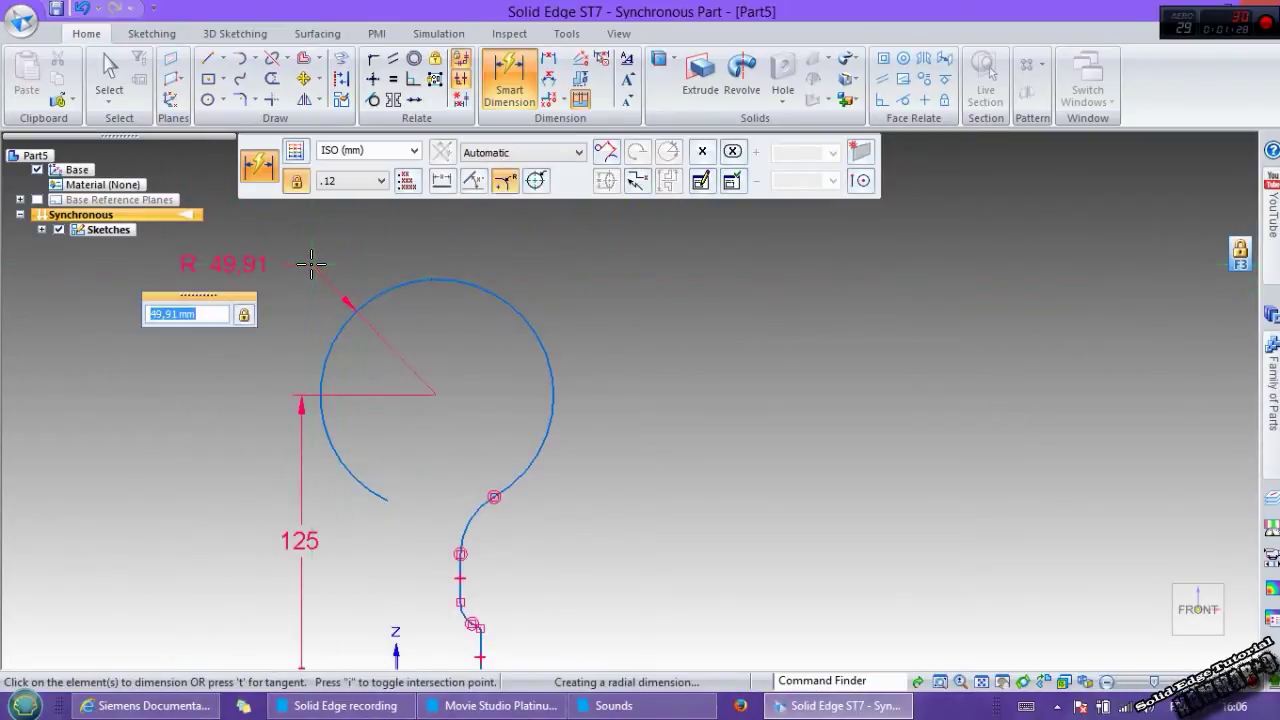
pyautogui.write('14')
pyautogui.press('Return')
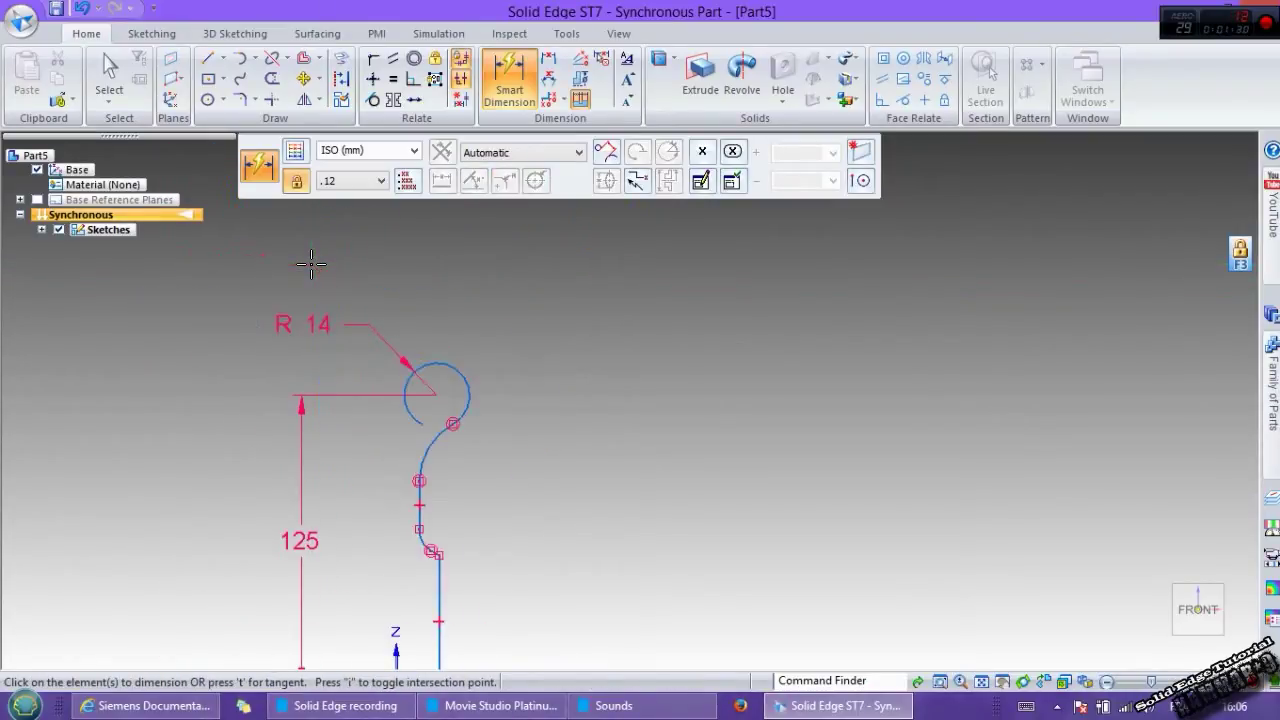
pyautogui.scroll(-2, 590, 470)
pyautogui.scroll(2, 323, 648)
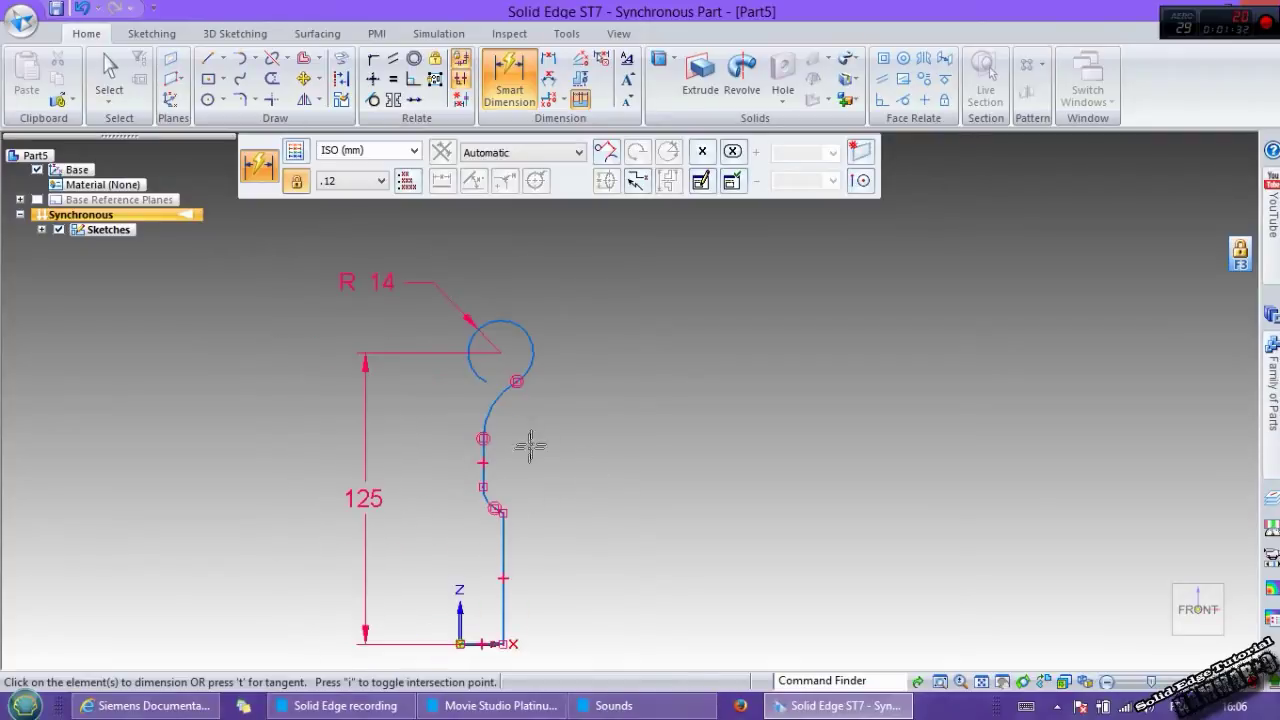
pyautogui.press('Escape')
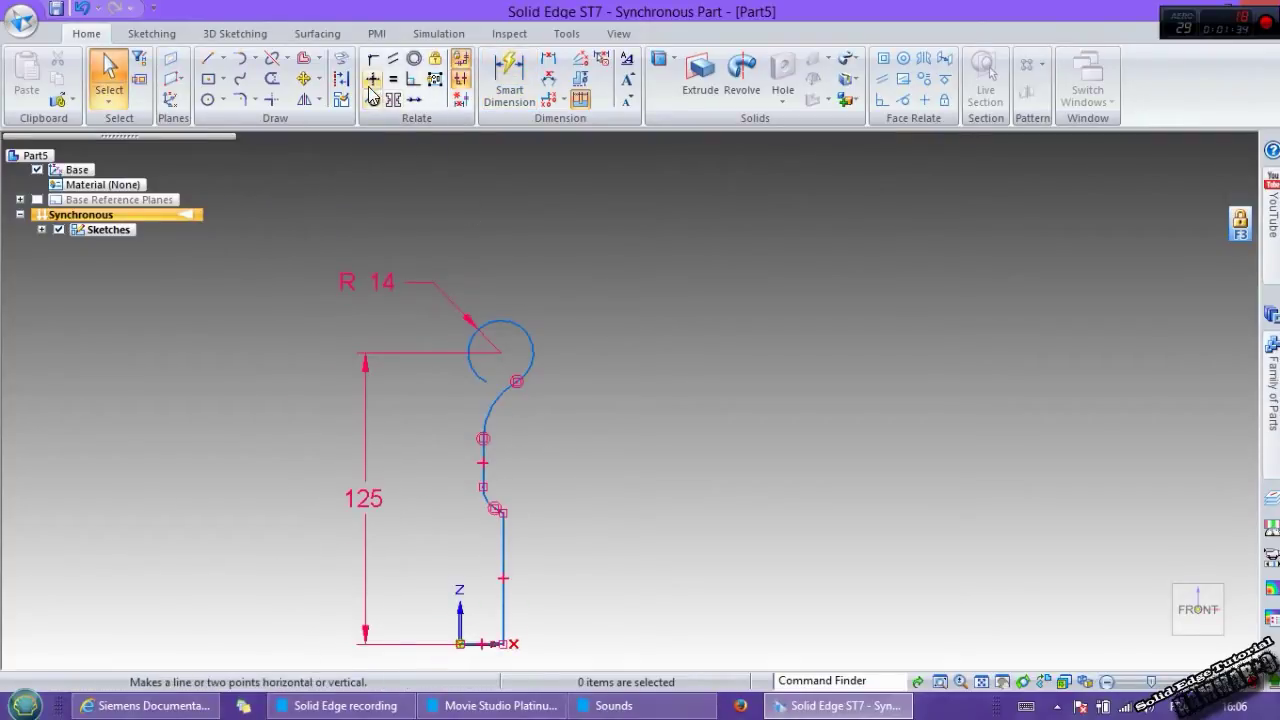
# - Align the head arc's centre vertically with the sketch origin using a Horizontal/Vertical relation
pyautogui.click(372, 78)
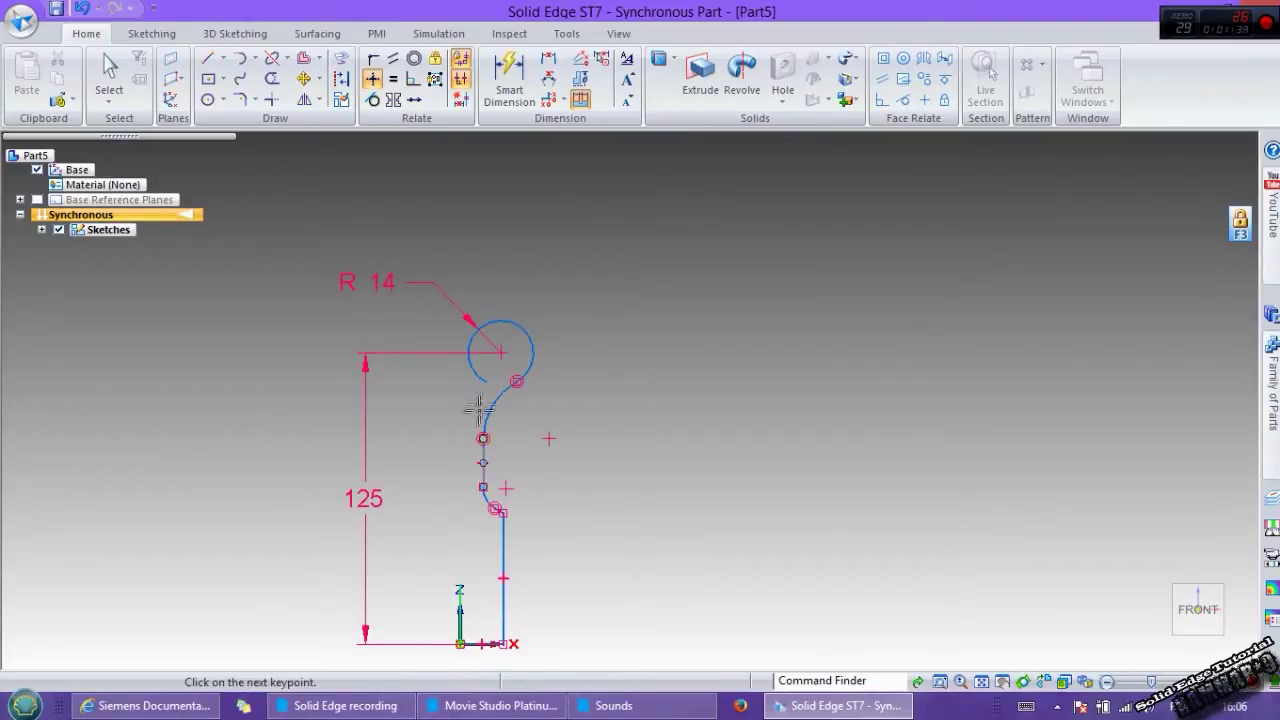
pyautogui.click(501, 352)
pyautogui.scroll(2, 429, 556)
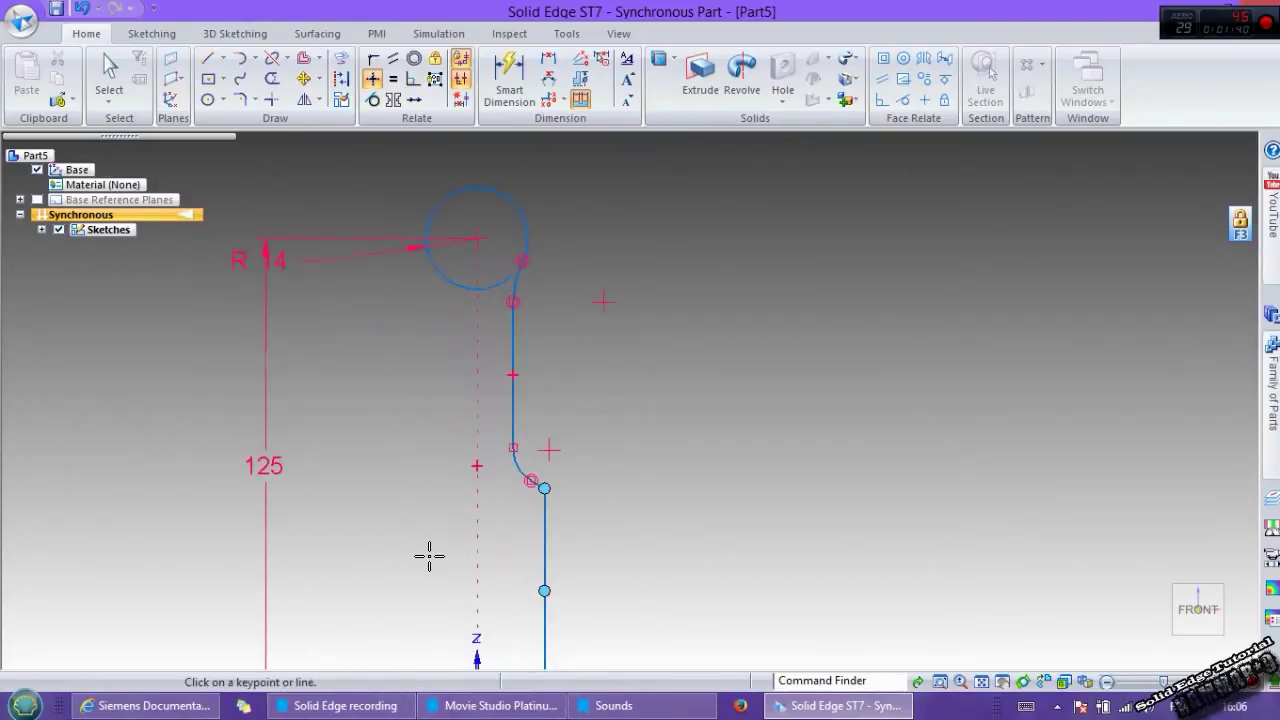
pyautogui.press('Escape')
# - Dimension the bottom horizontal line and set its length to 36 mm
pyautogui.click(509, 75)
pyautogui.scroll(-2, 626, 486)
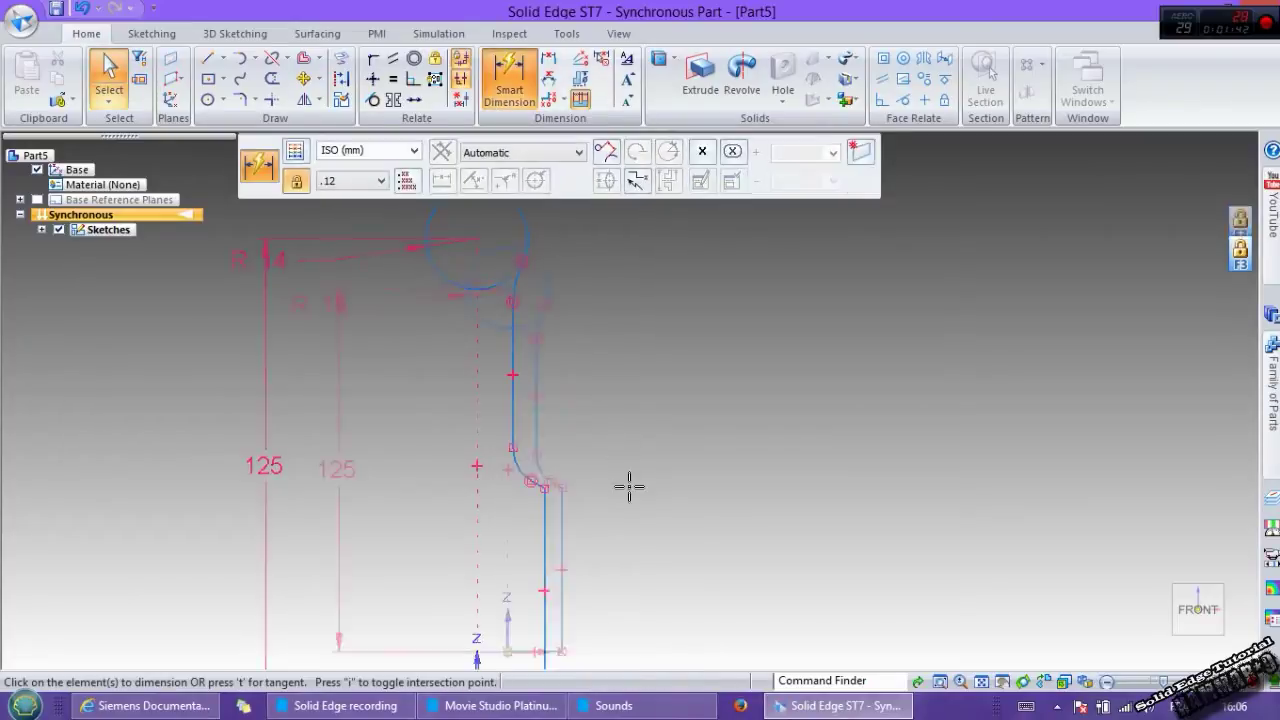
pyautogui.scroll(2, 573, 592)
pyautogui.click(571, 587)
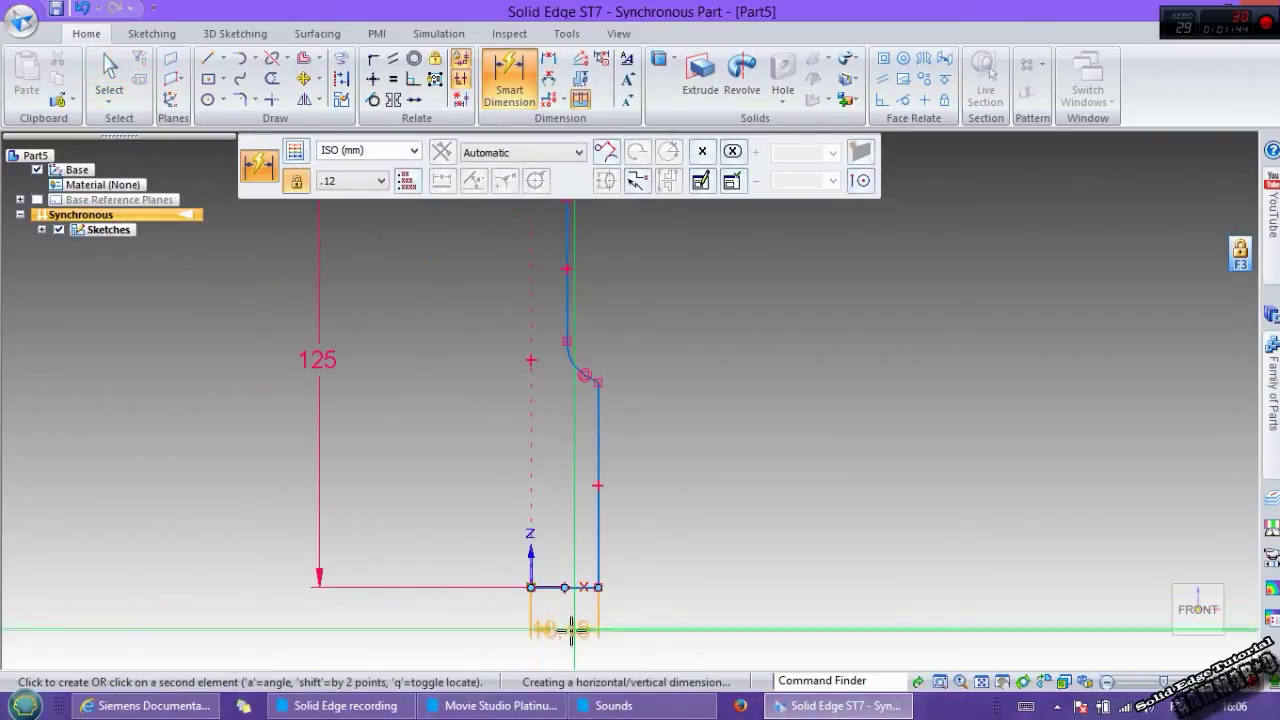
pyautogui.click(635, 640)
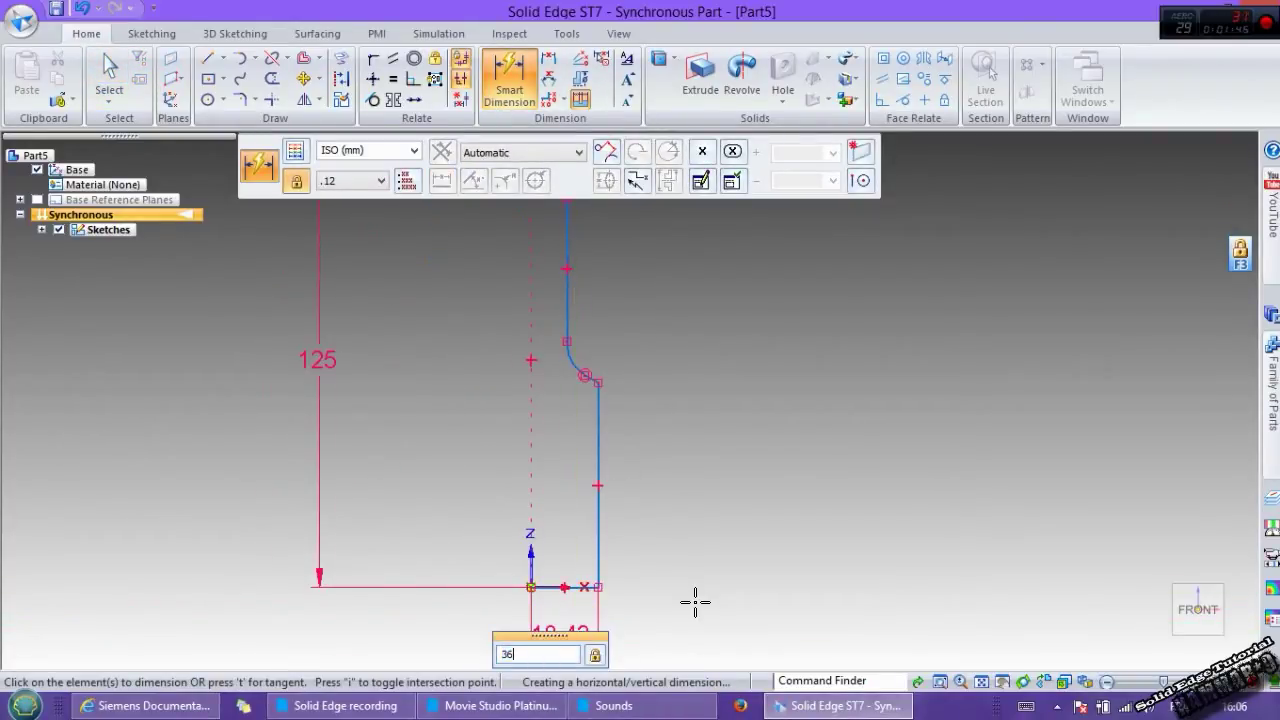
pyautogui.write('36')
pyautogui.press('Return')
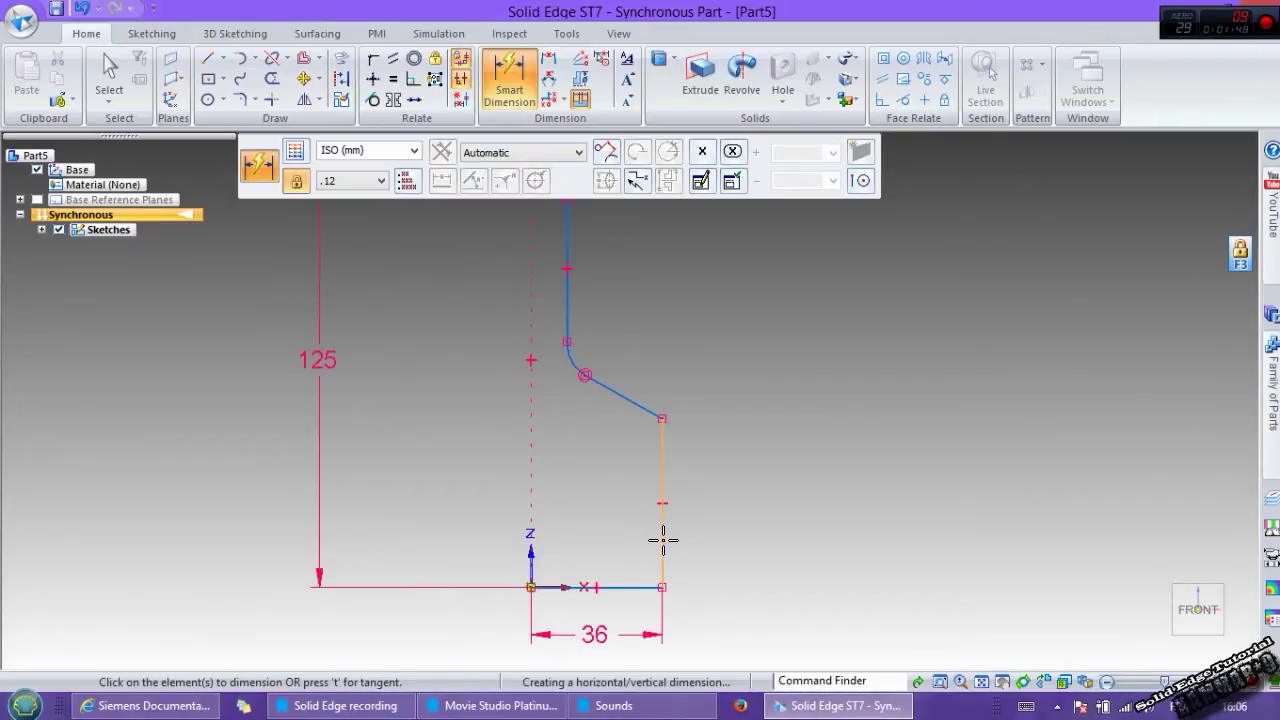
# - Dimension the short vertical line rising from the base line's outer end and set its length to 25 mm
pyautogui.click(661, 538)
pyautogui.click(760, 548)
pyautogui.write('2')
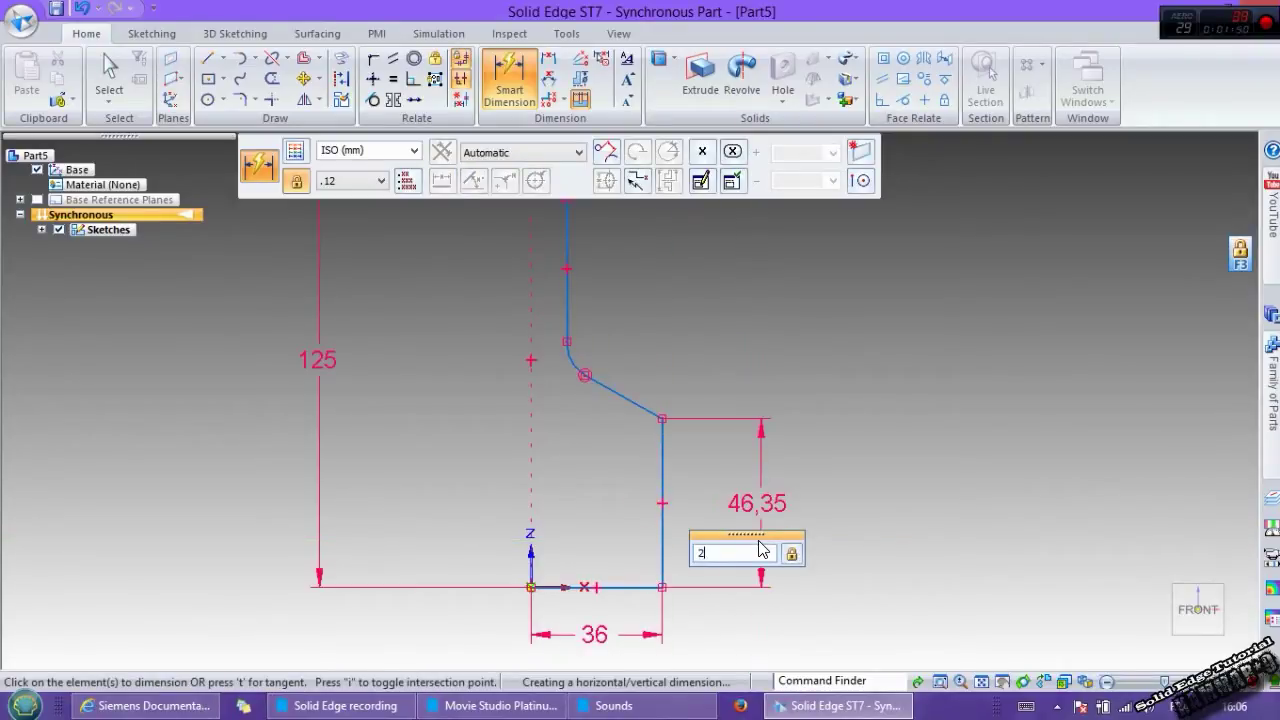
pyautogui.write('5')
pyautogui.press('Return')
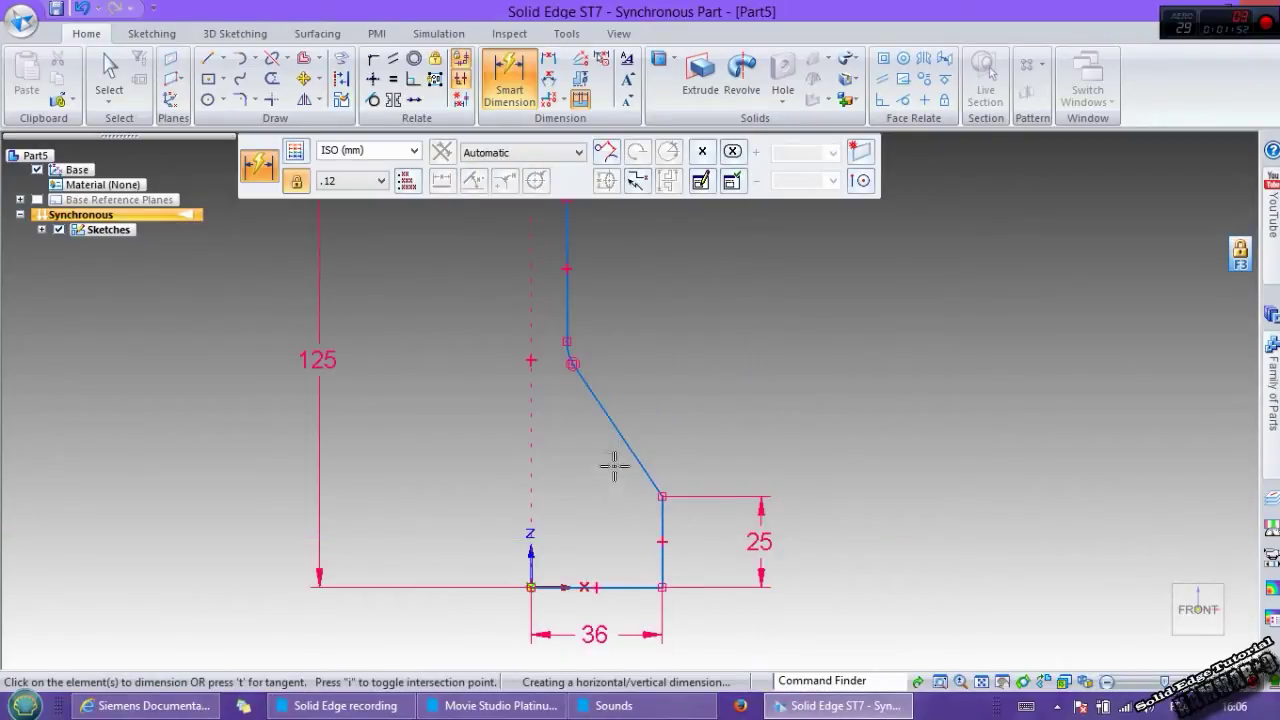
# - Dimension the horizontal distance between the endpoints of the sloped line above the base and set it to 3,5 mm
pyautogui.click(548, 58)
pyautogui.scroll(2, 585, 403)
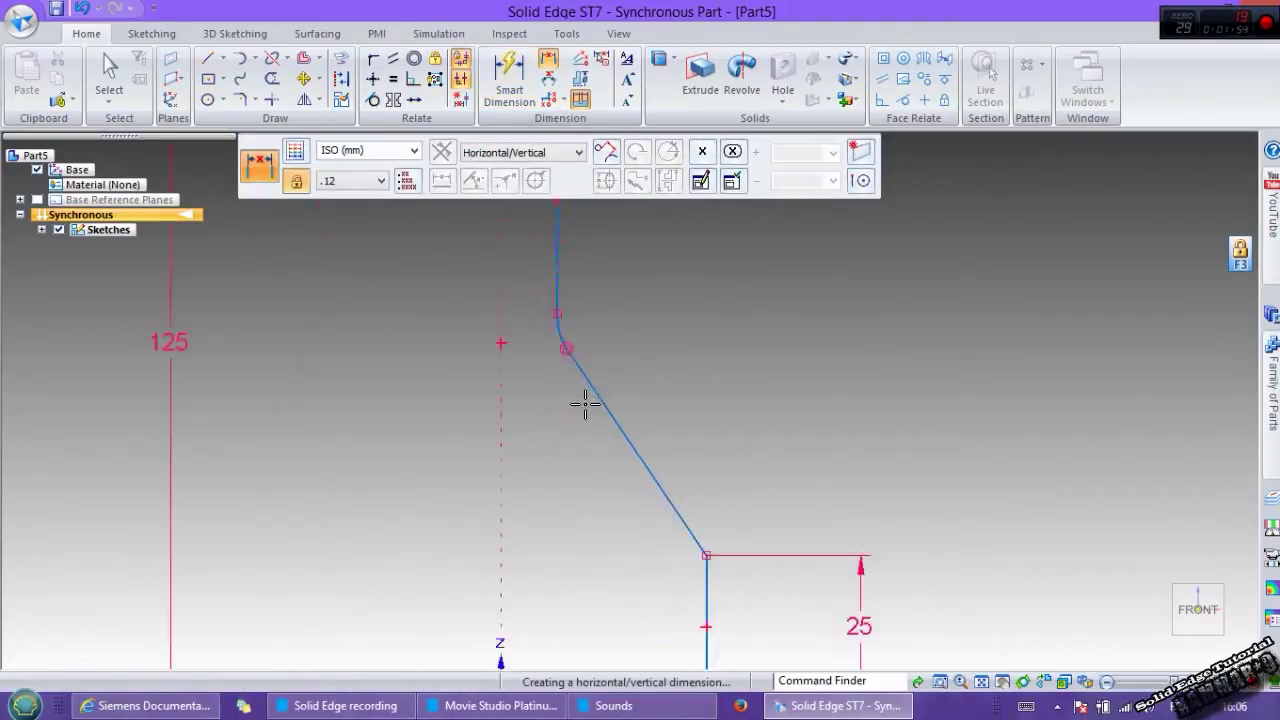
pyautogui.scroll(1, 585, 403)
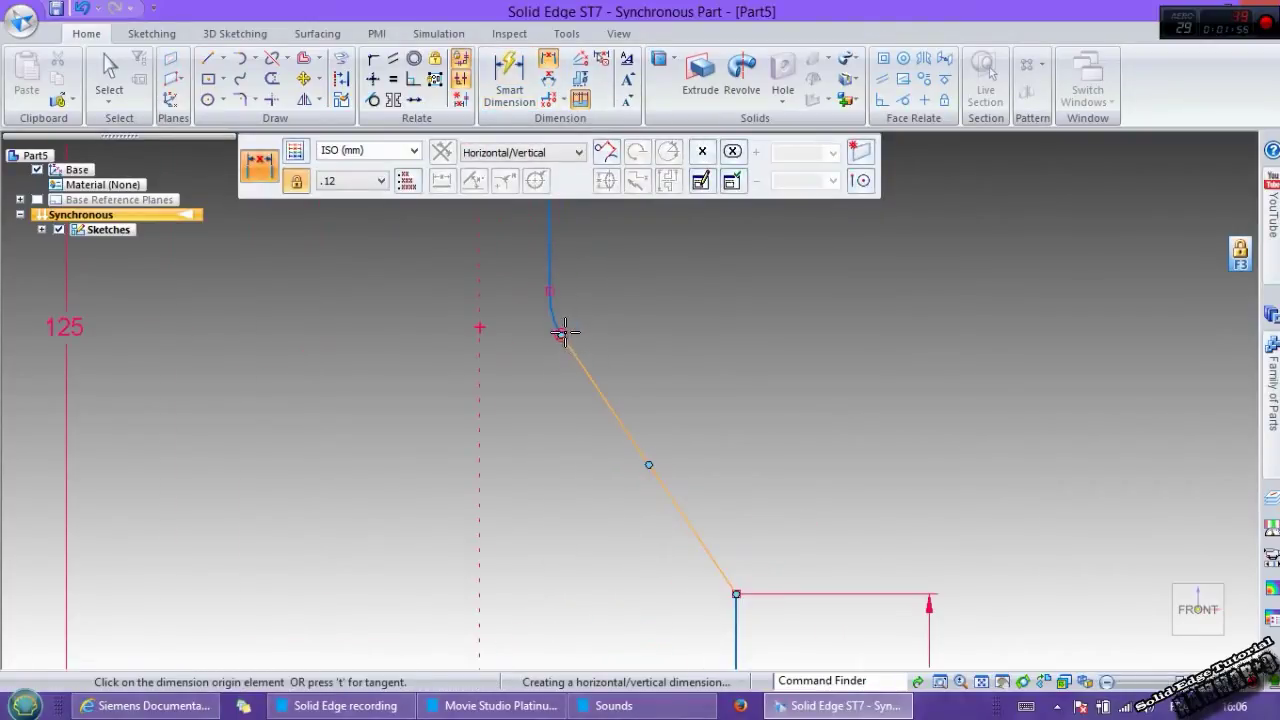
pyautogui.click(560, 335)
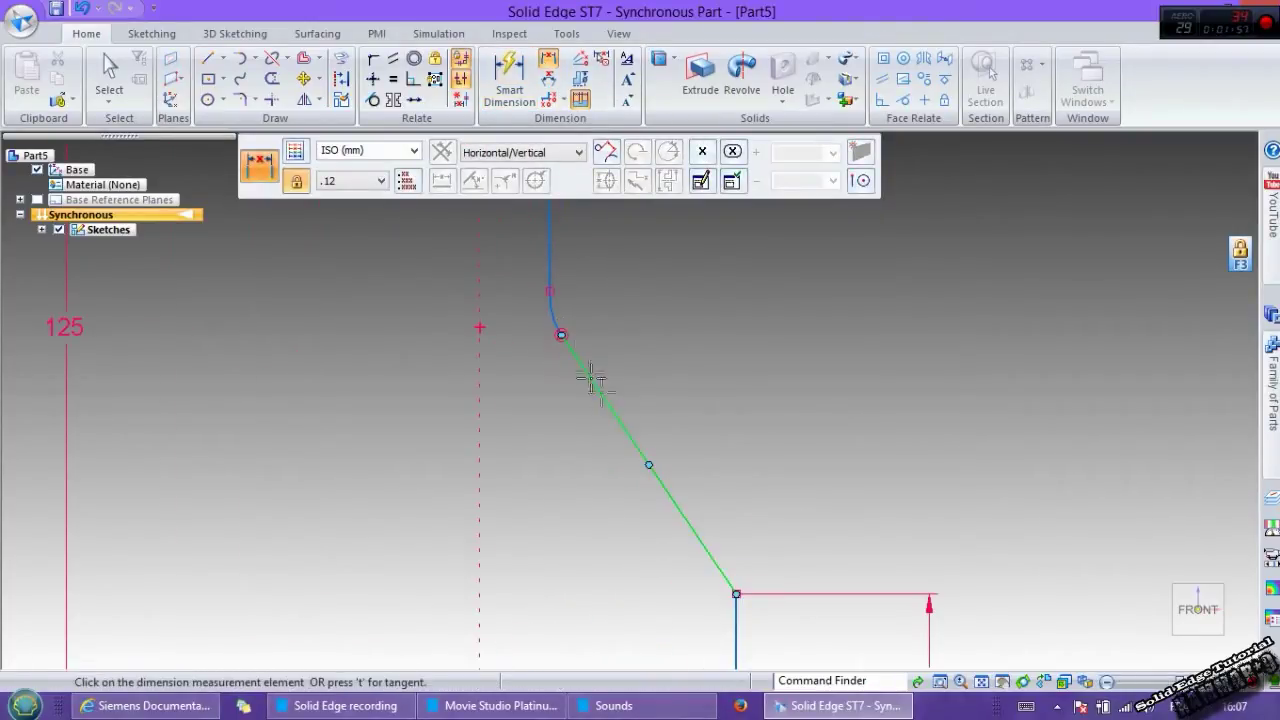
pyautogui.click(735, 594)
pyautogui.click(653, 390)
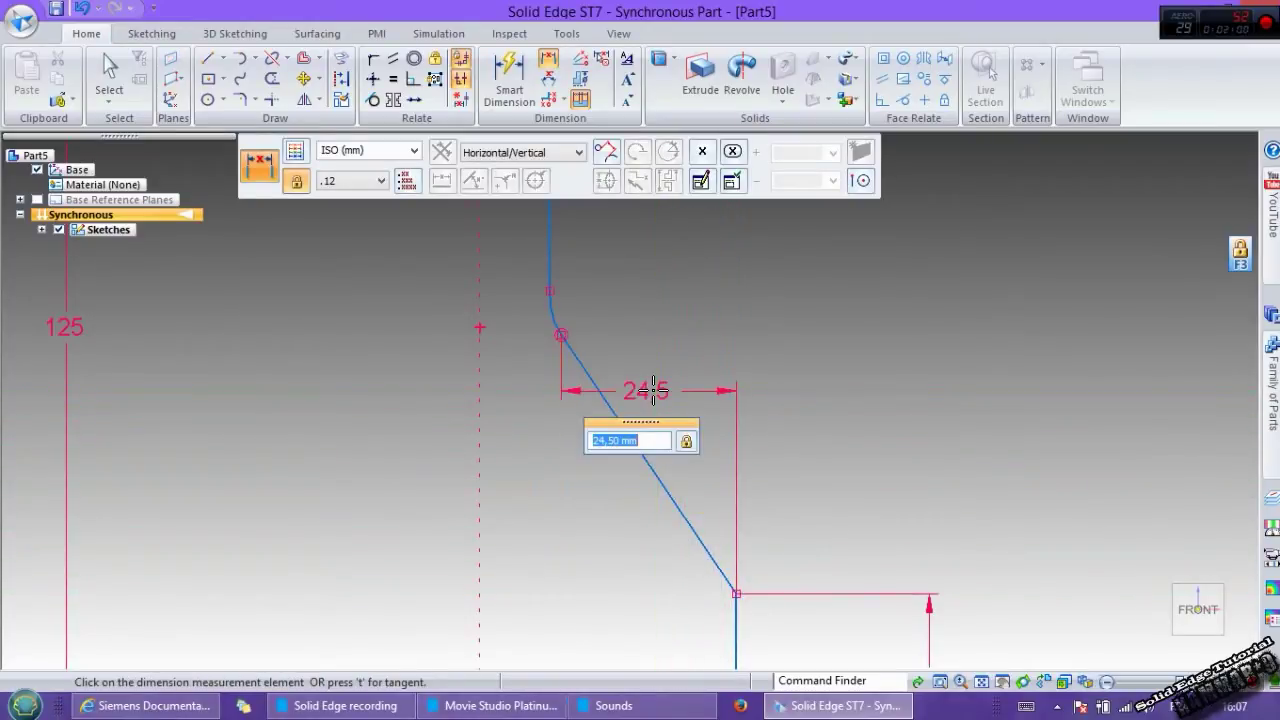
pyautogui.write('3,5')
pyautogui.press('Return')
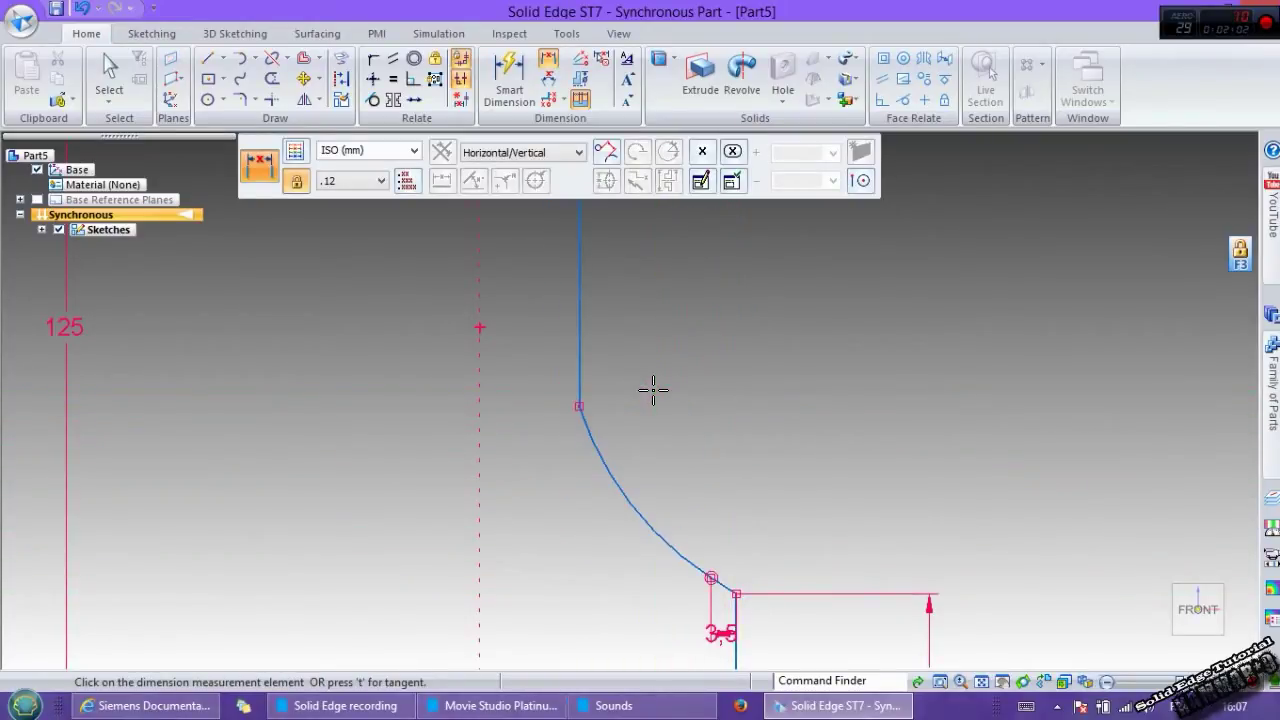
# - Add an angular dimension between the short sloped line and the horizontal, and set it to 22°
pyautogui.click(509, 78)
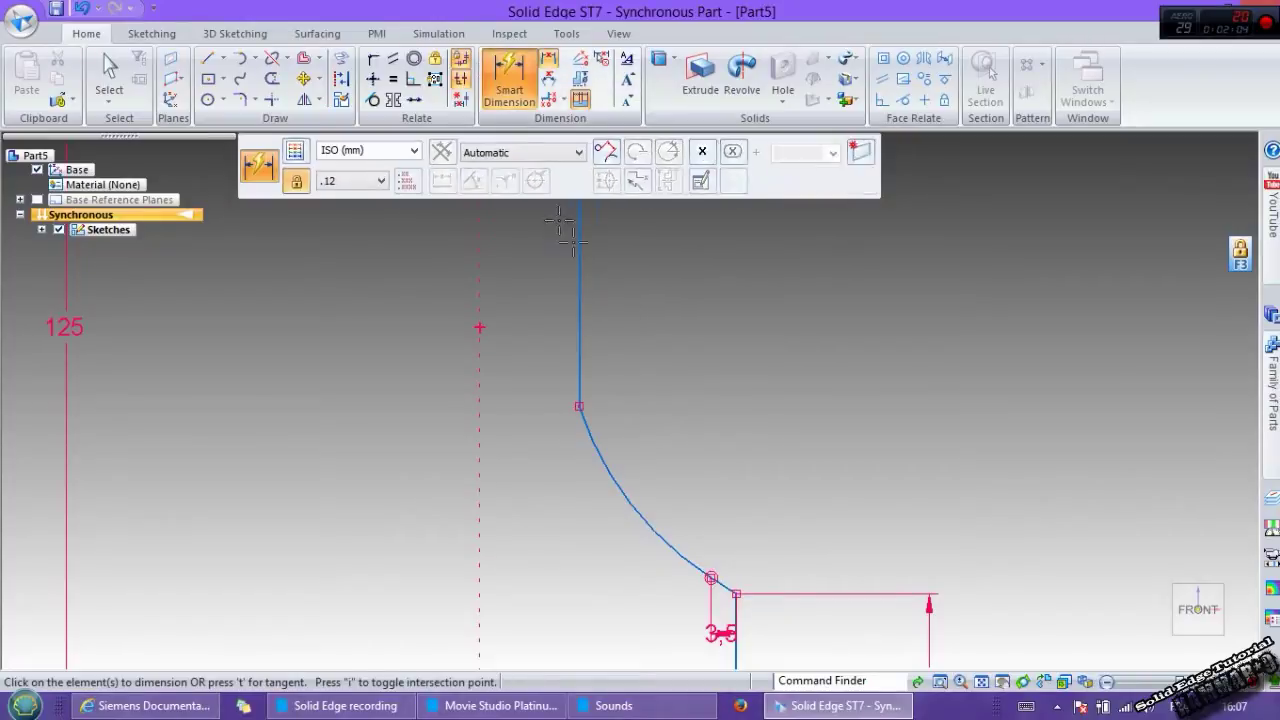
pyautogui.scroll(-3, 684, 470)
pyautogui.scroll(5, 684, 480)
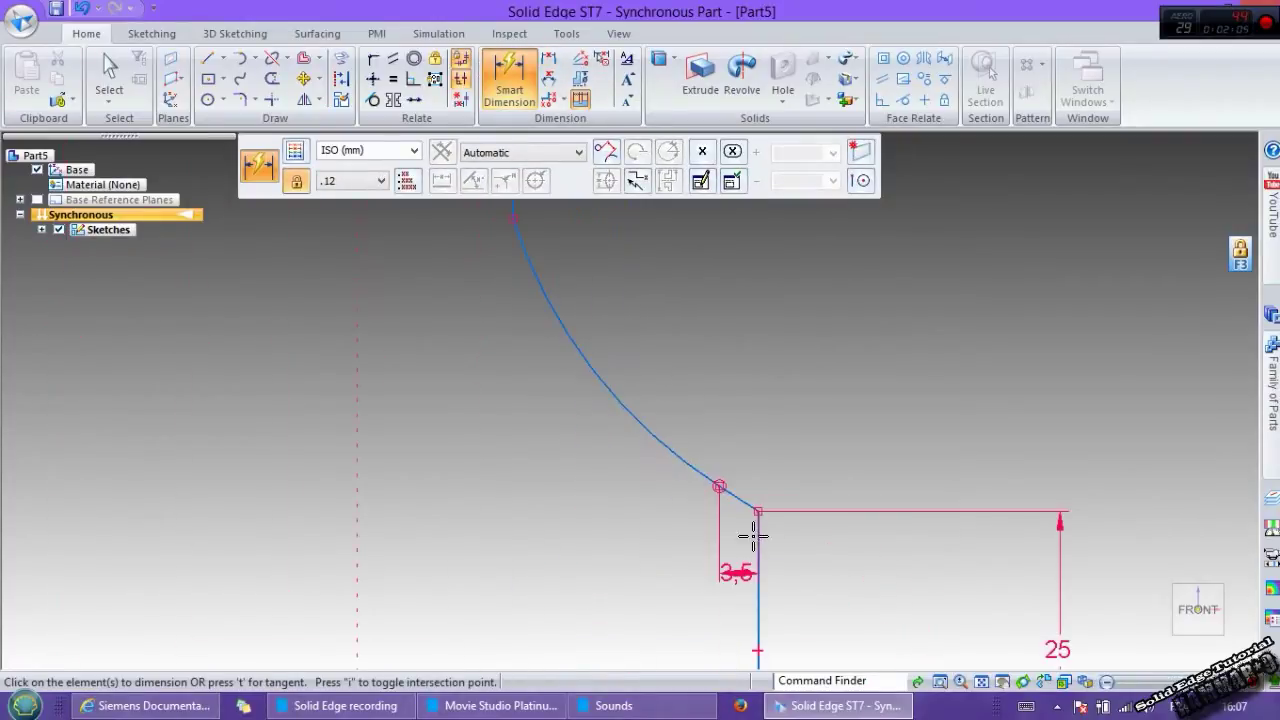
pyautogui.click(703, 452)
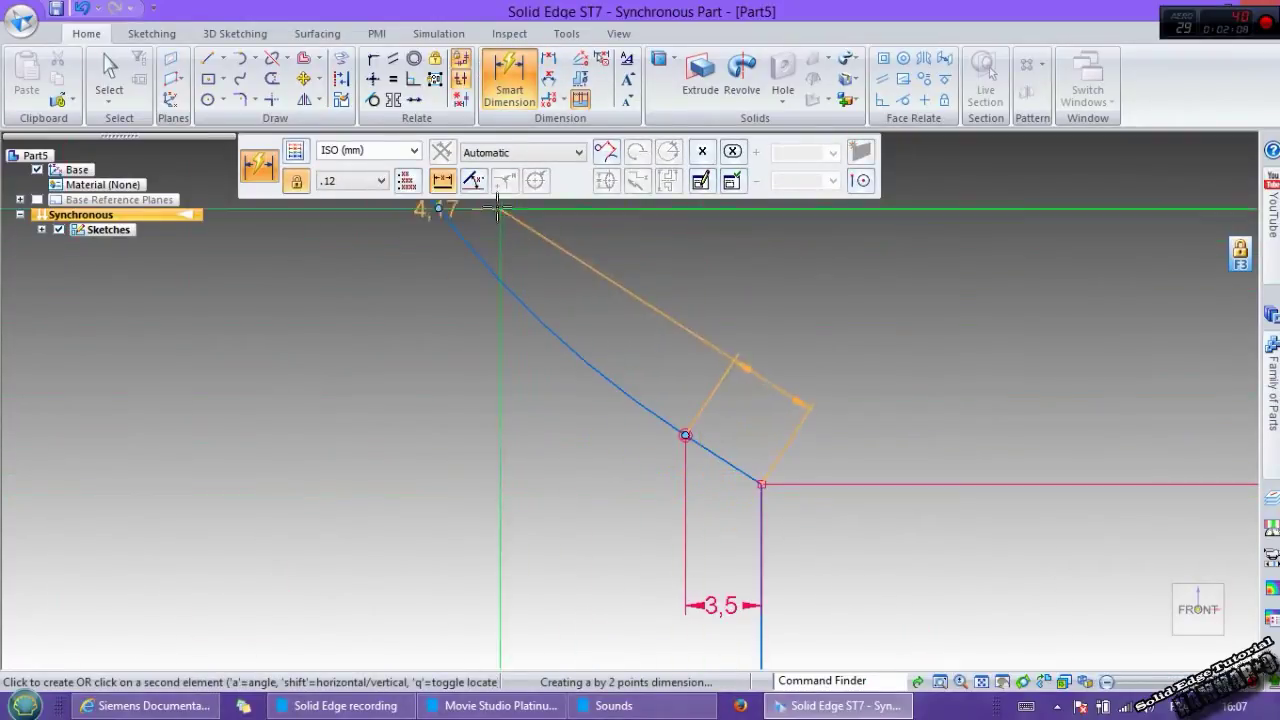
pyautogui.click(474, 180)
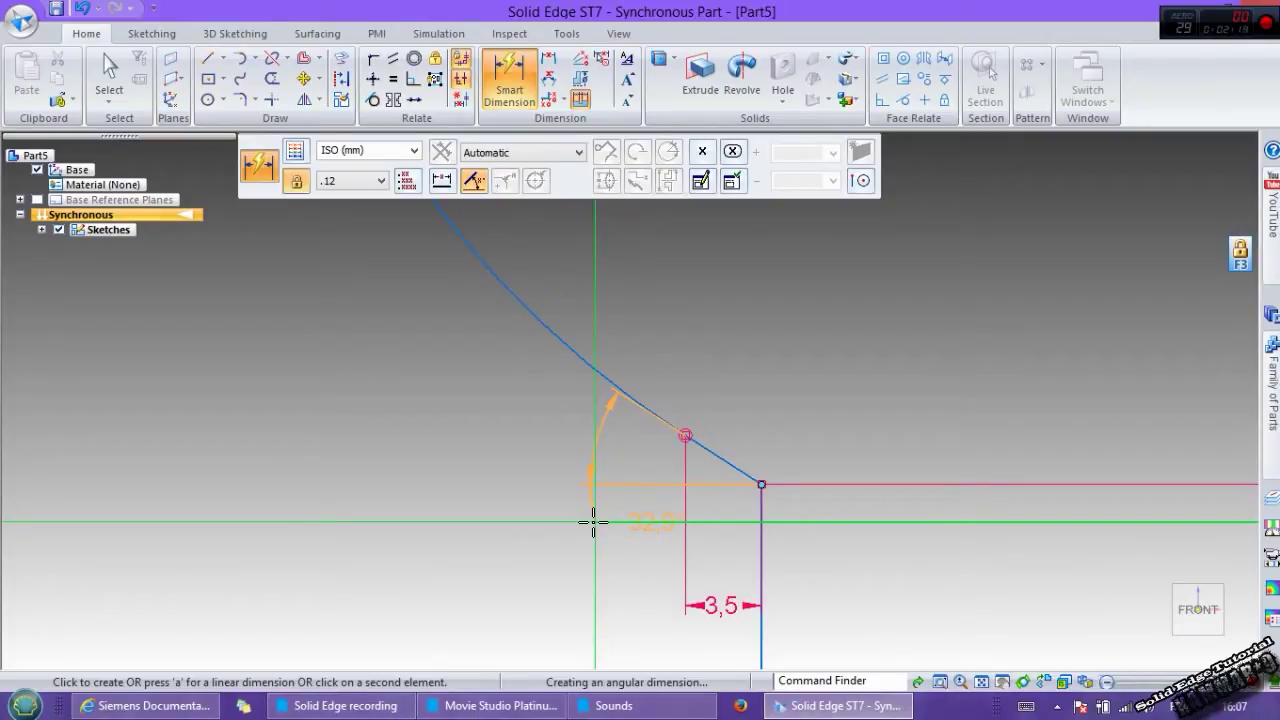
pyautogui.click(593, 520)
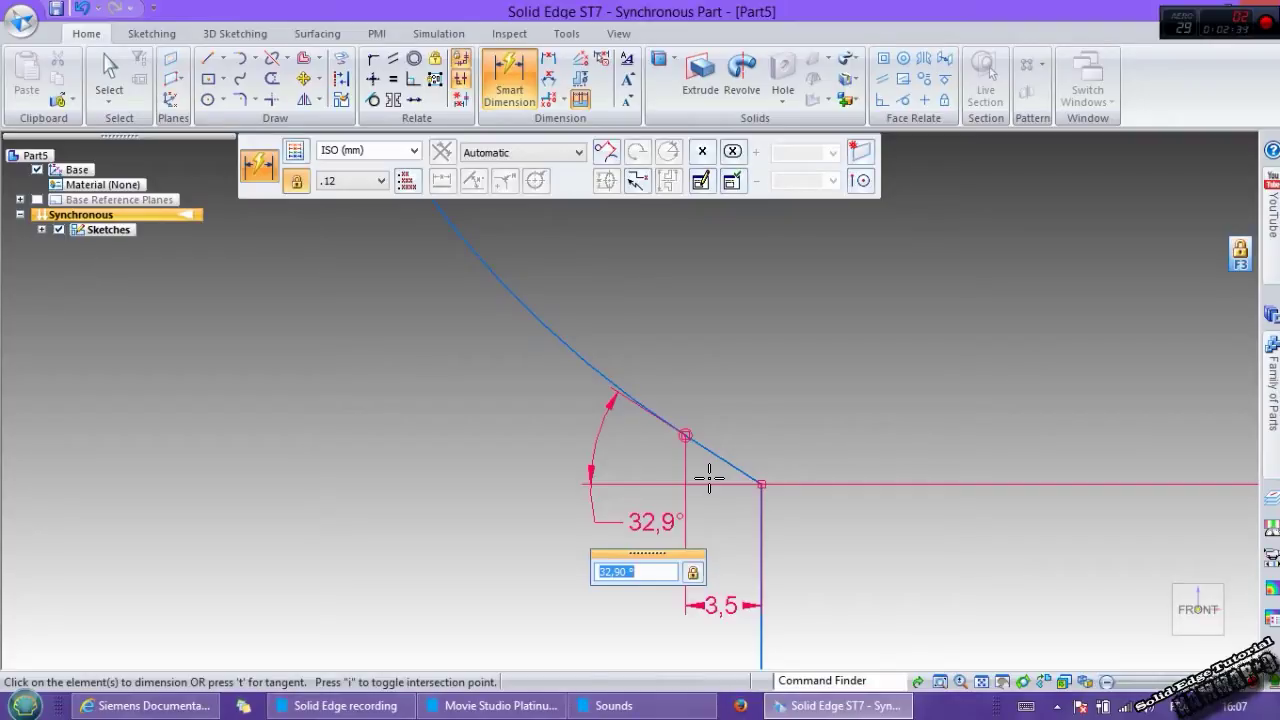
pyautogui.press('Return')
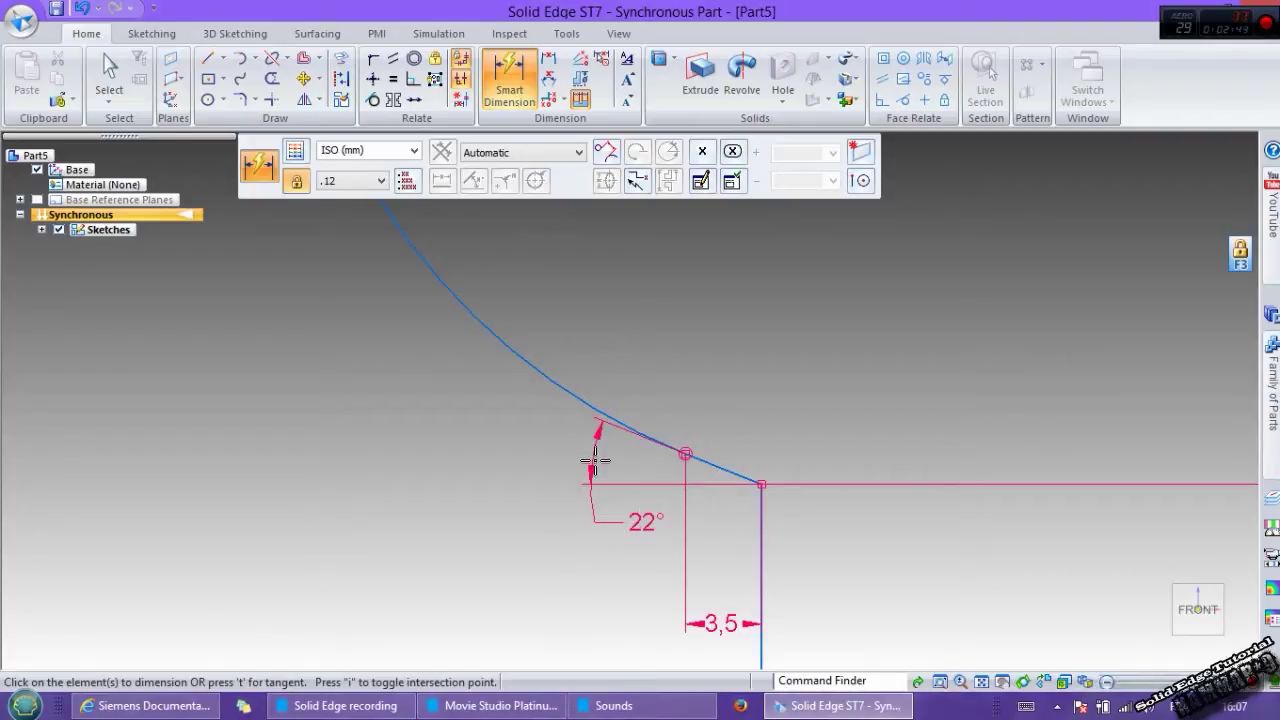
# - Set the short sloped line's angle dimension to 32°
pyautogui.press('Escape')
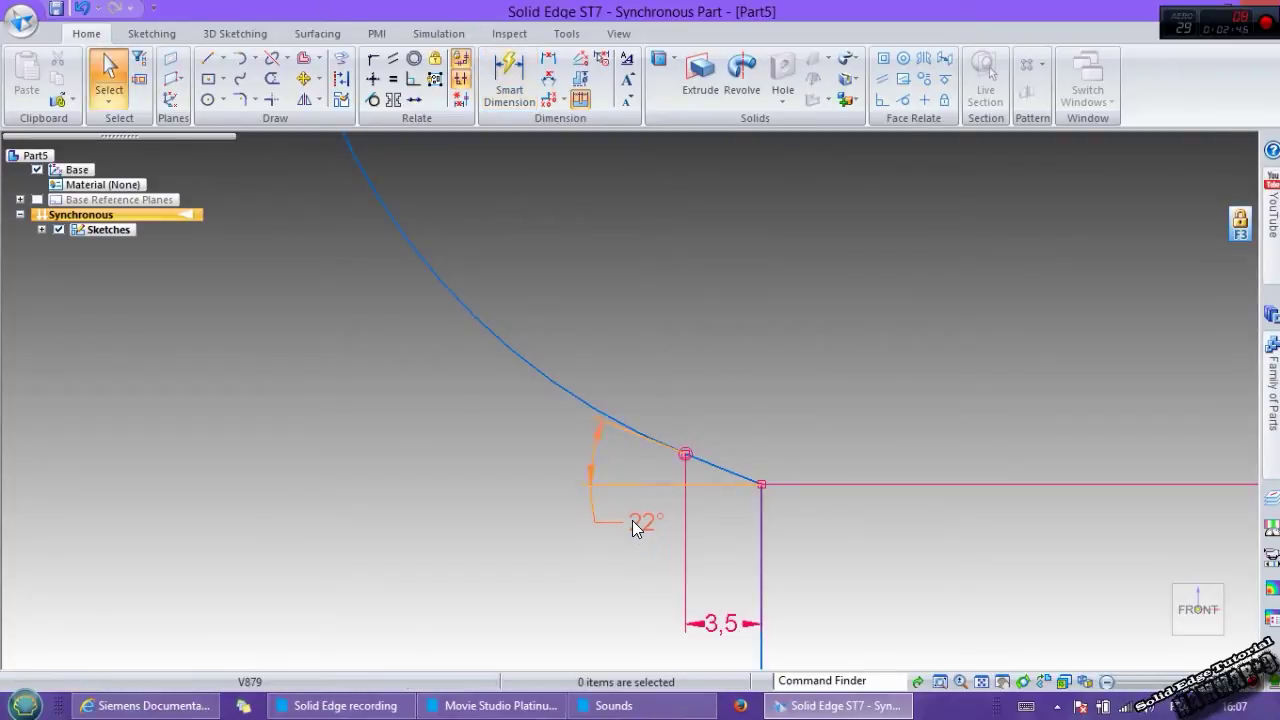
pyautogui.doubleClick(633, 522)
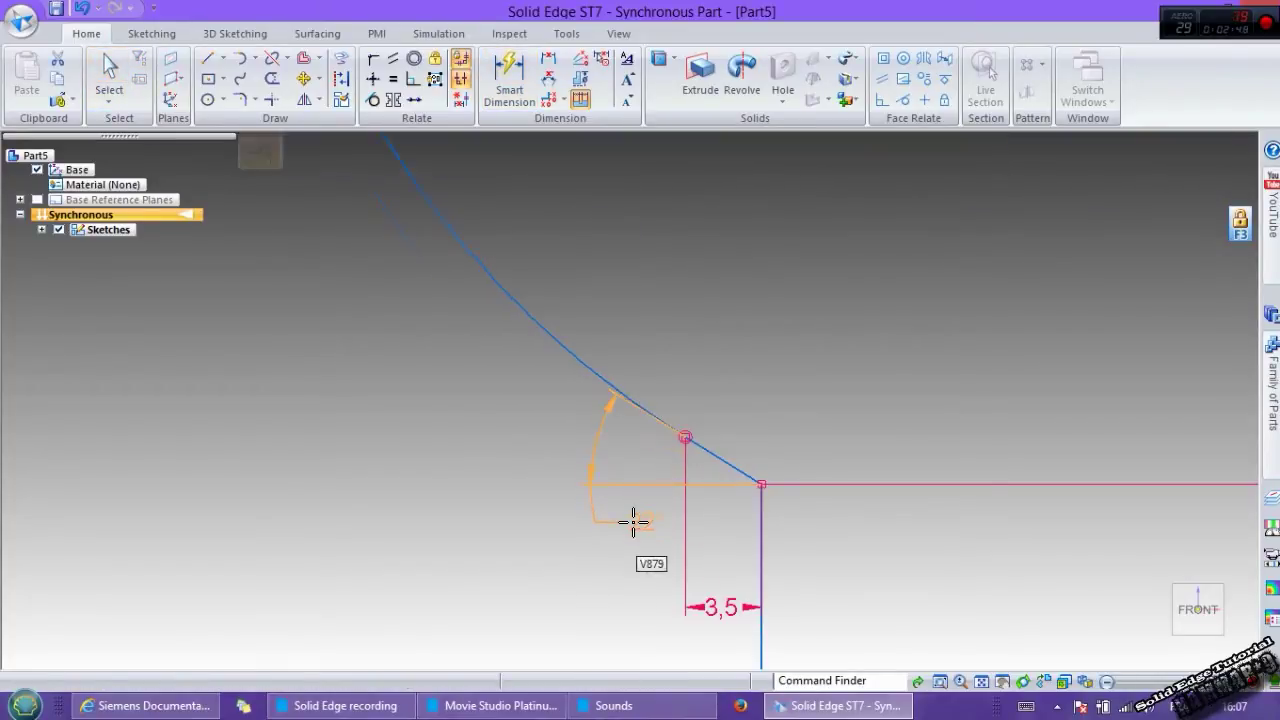
pyautogui.moveTo(633, 522); pyautogui.dragTo(633, 523)
pyautogui.click(540, 547)
# - Dimension the radius of the lower transition arc between the shank and the sloped line, and set it to 50 mm
pyautogui.scroll(-3, 542, 549)
pyautogui.scroll(-2, 663, 338)
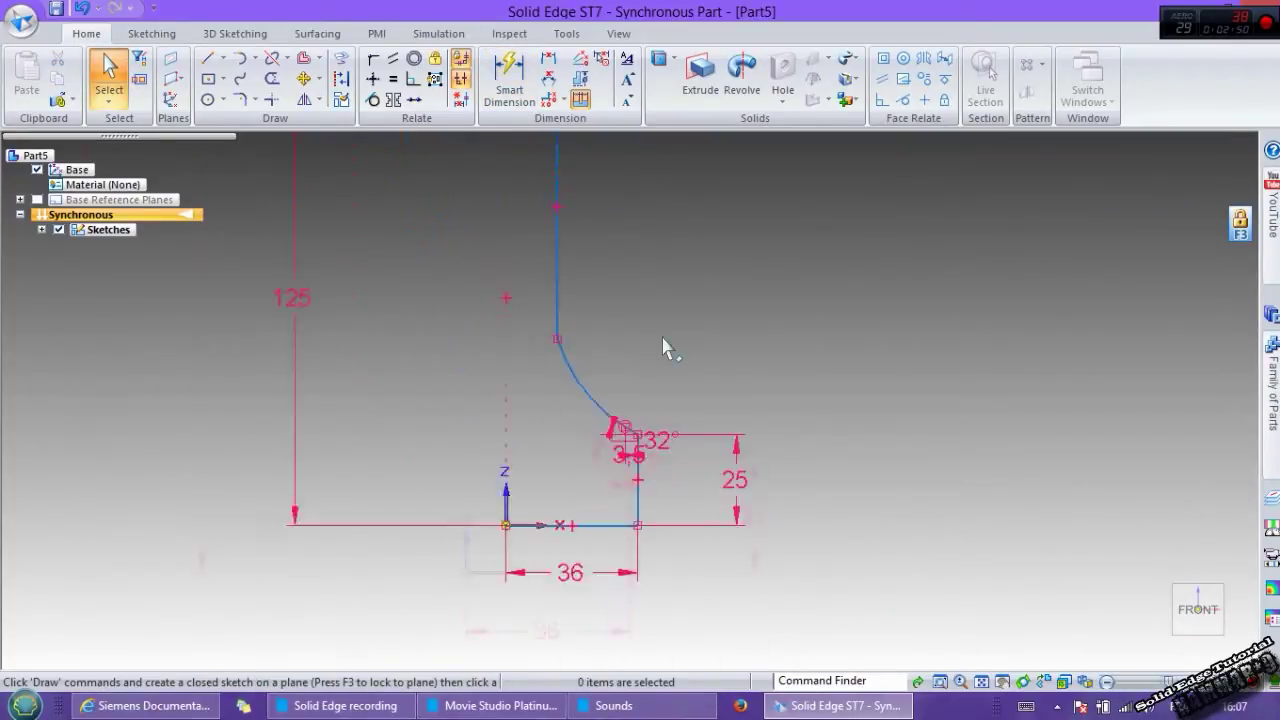
pyautogui.scroll(2, 456, 320)
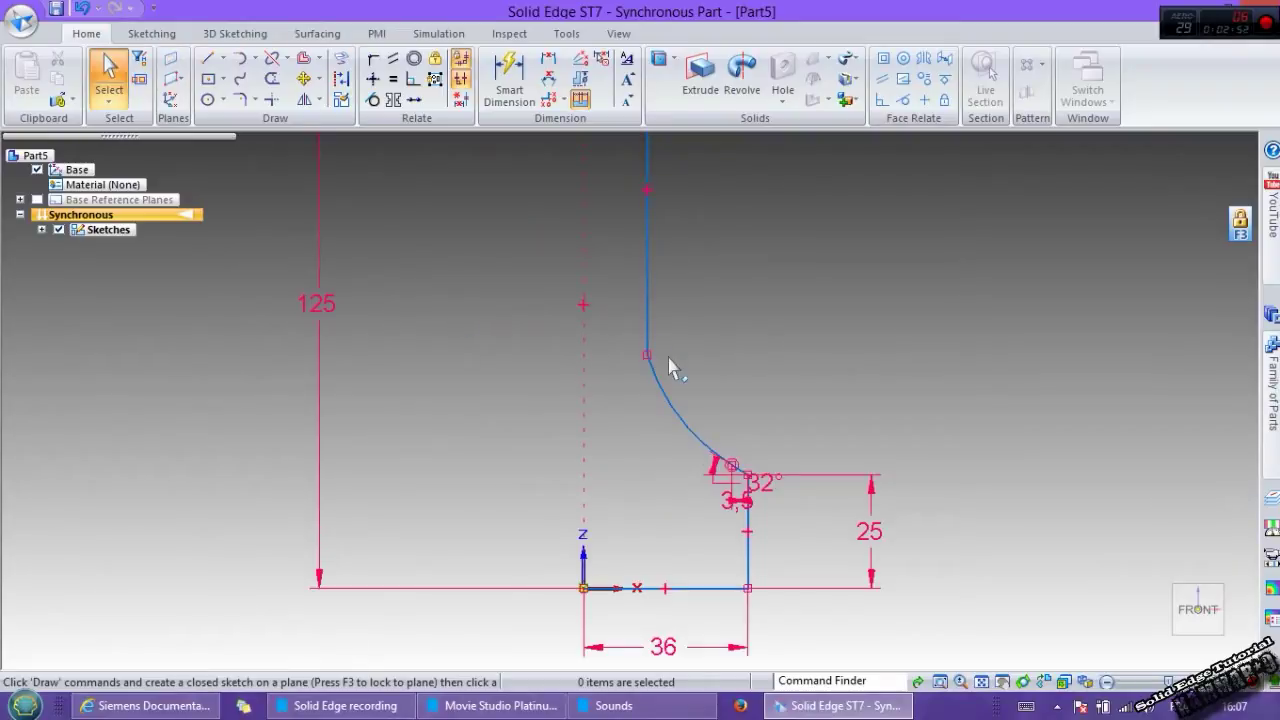
pyautogui.scroll(-3, 670, 372)
pyautogui.scroll(3, 660, 230)
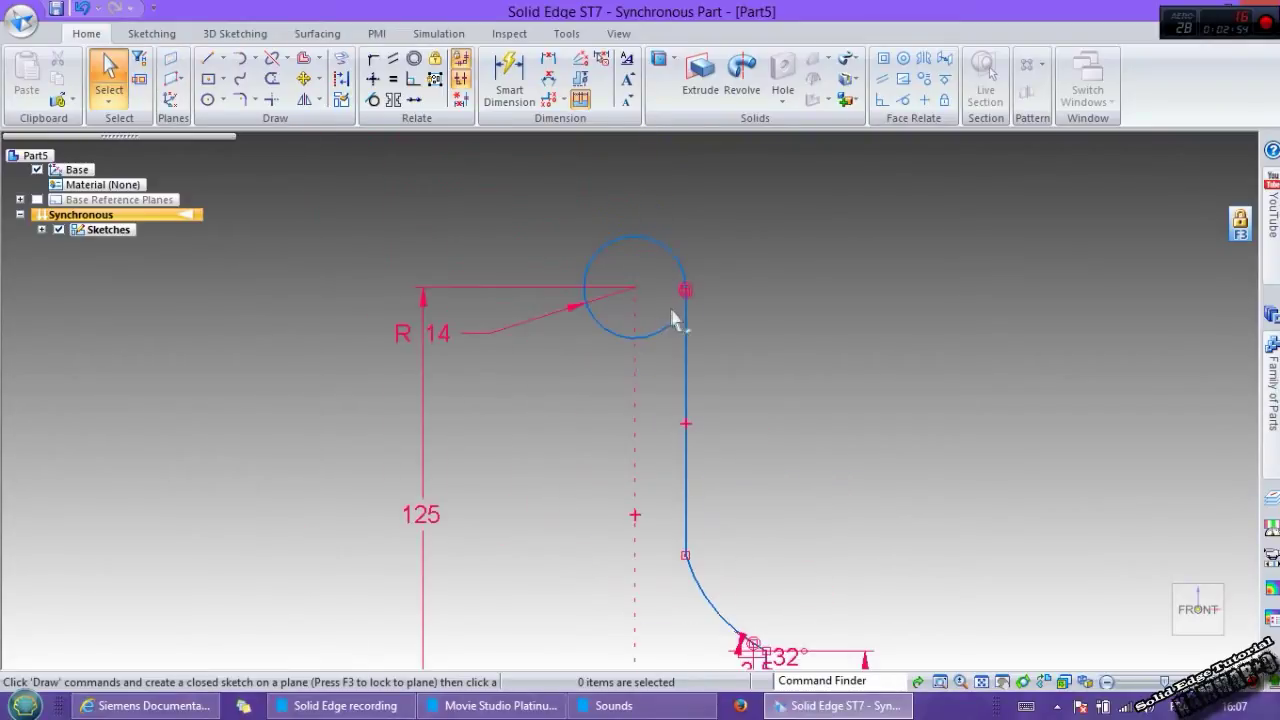
pyautogui.click(509, 80)
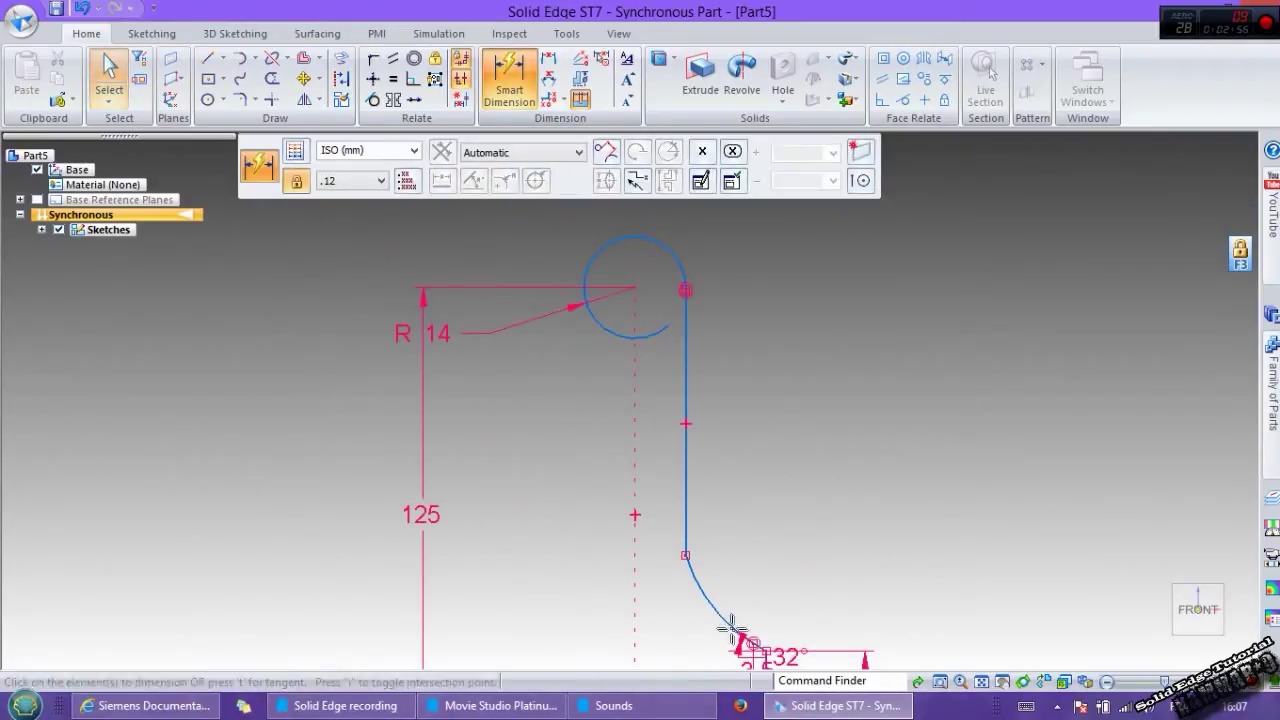
pyautogui.scroll(1, 717, 615)
pyautogui.click(714, 606)
pyautogui.click(763, 583)
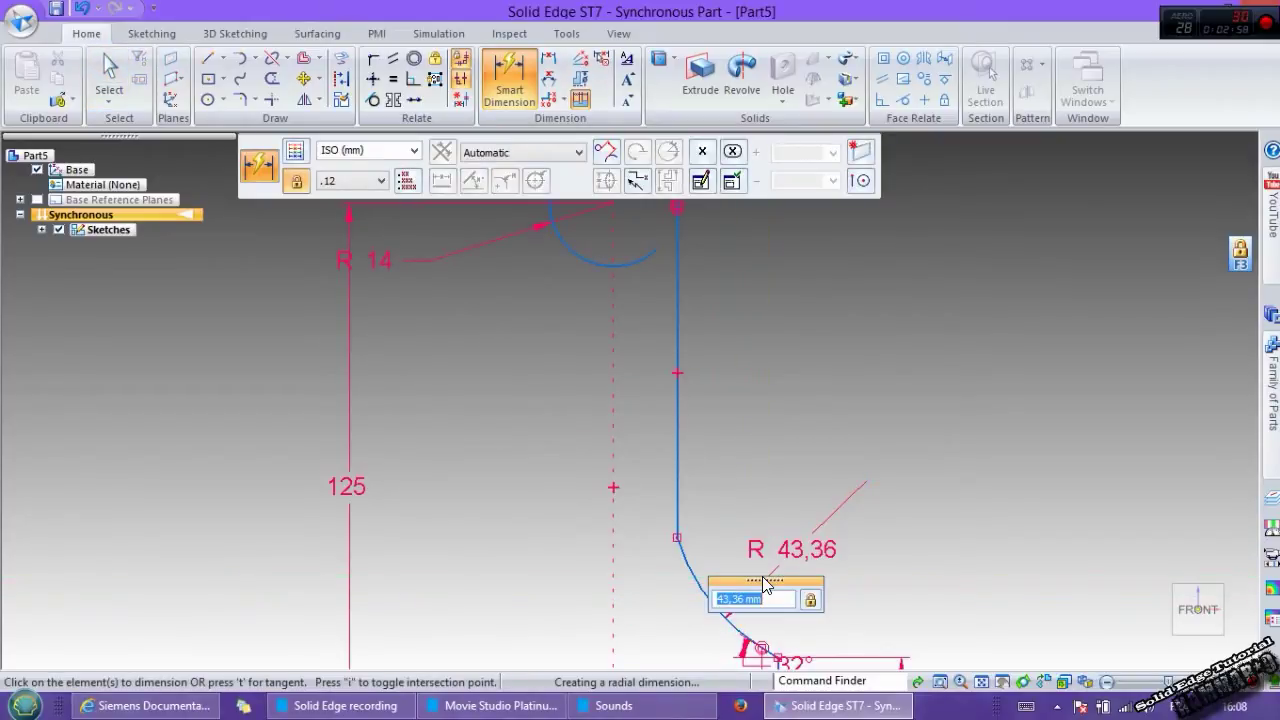
pyautogui.write('50')
pyautogui.press('Return')
pyautogui.scroll(-1, 772, 470)
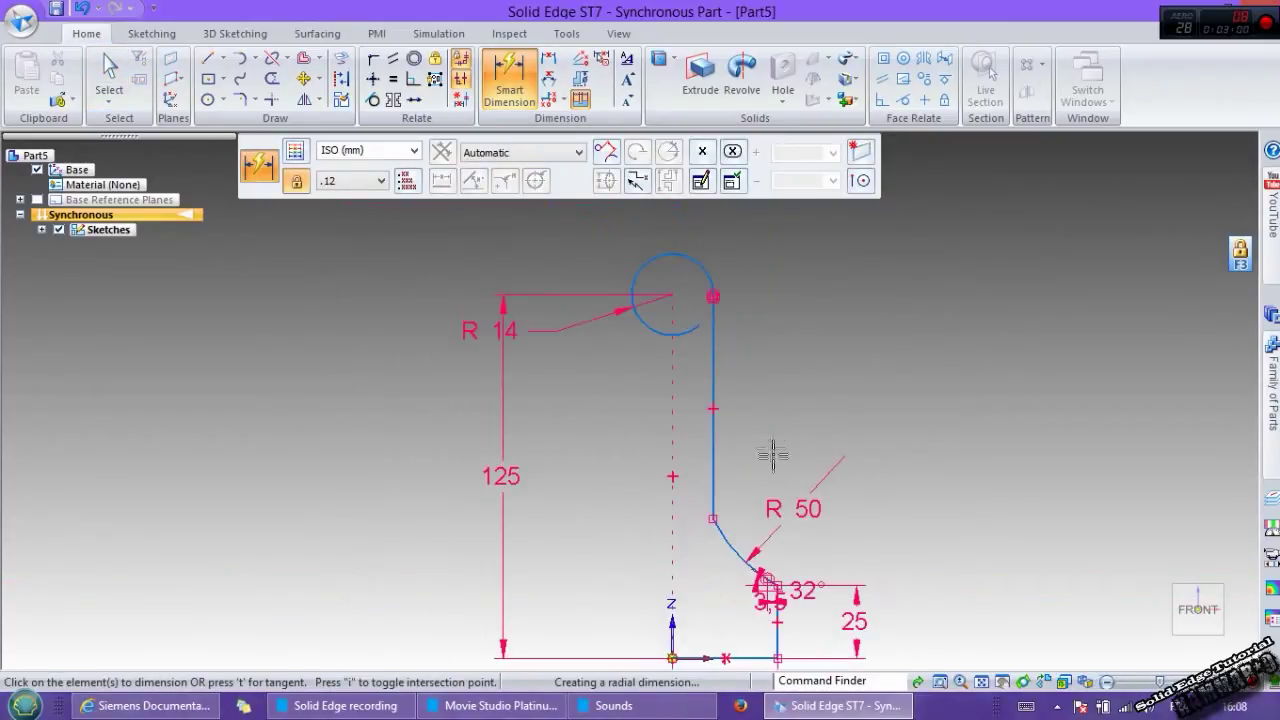
pyautogui.scroll(1, 729, 348)
pyautogui.press('Escape')
# - Try to make the lower transition arc tangent to the vertical shank line
pyautogui.scroll(-1, 720, 571)
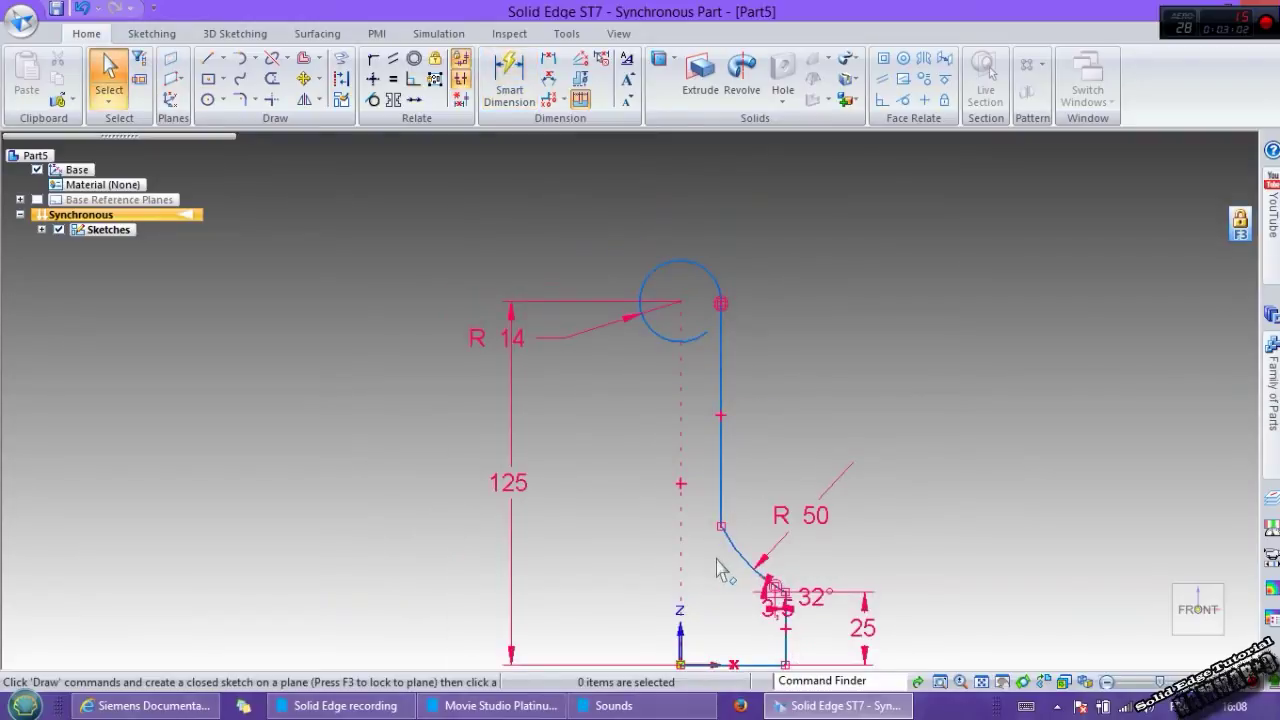
pyautogui.scroll(1, 745, 550)
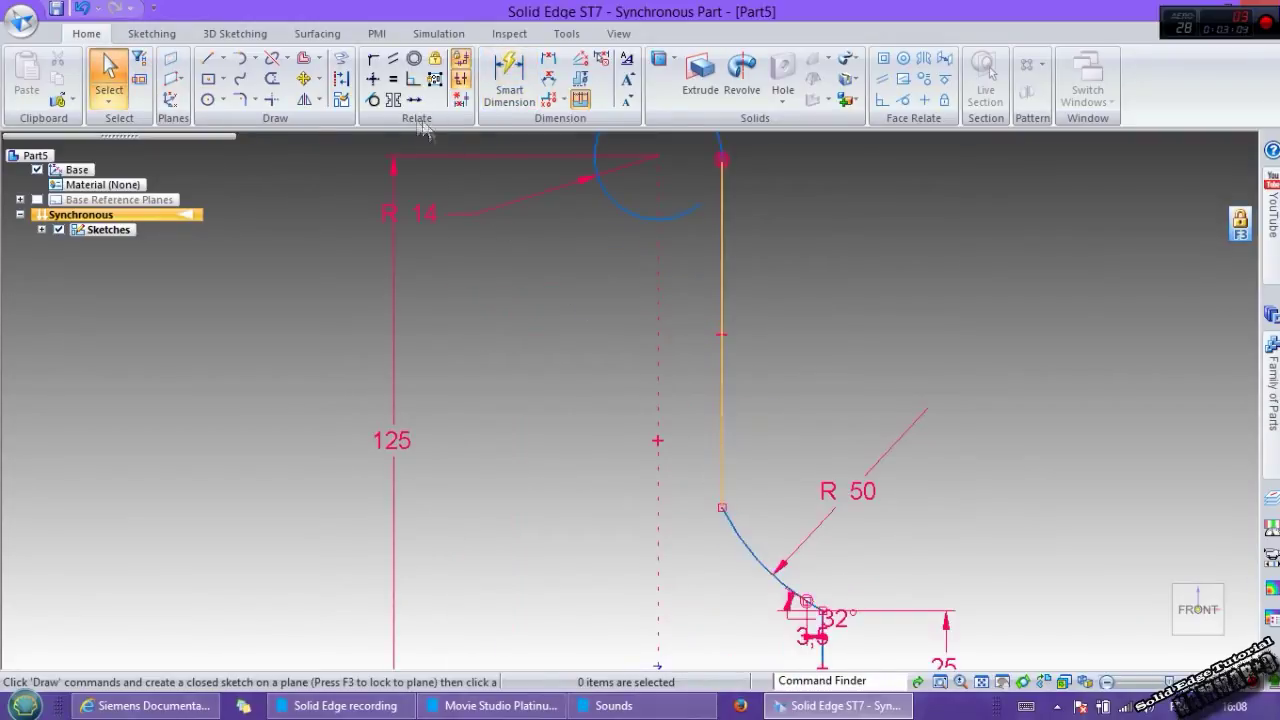
pyautogui.click(372, 99)
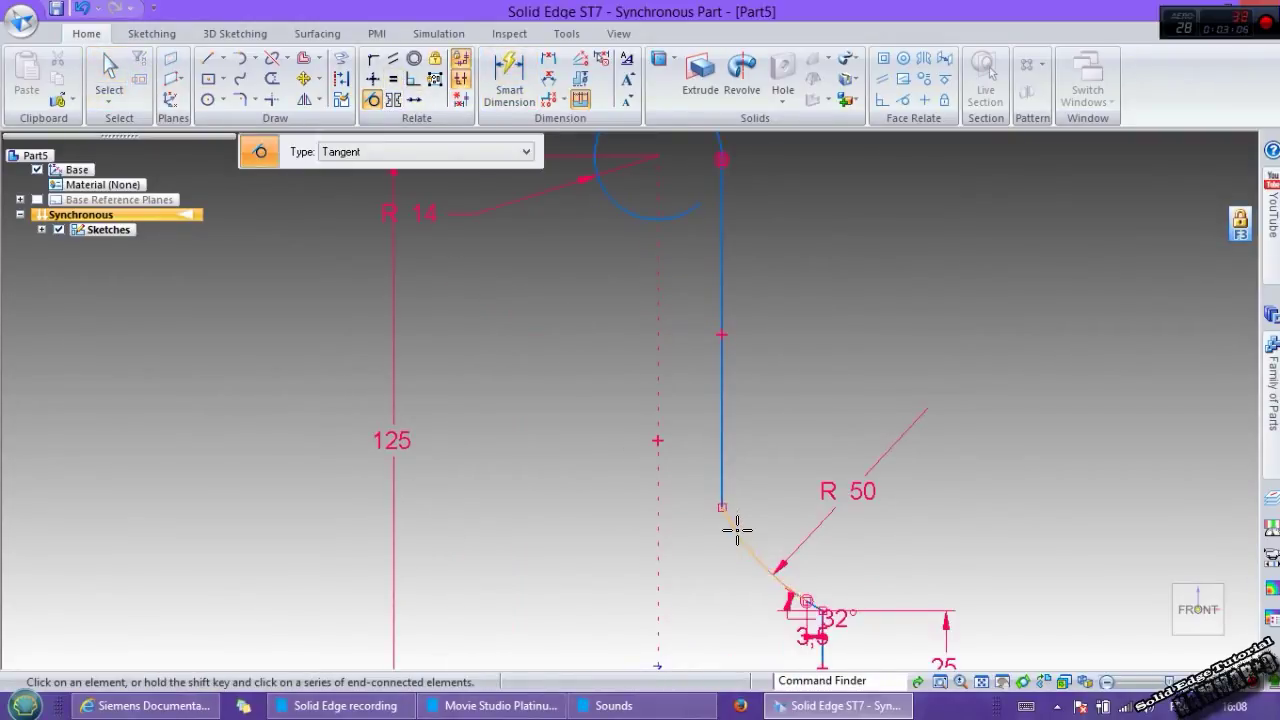
pyautogui.click(725, 482)
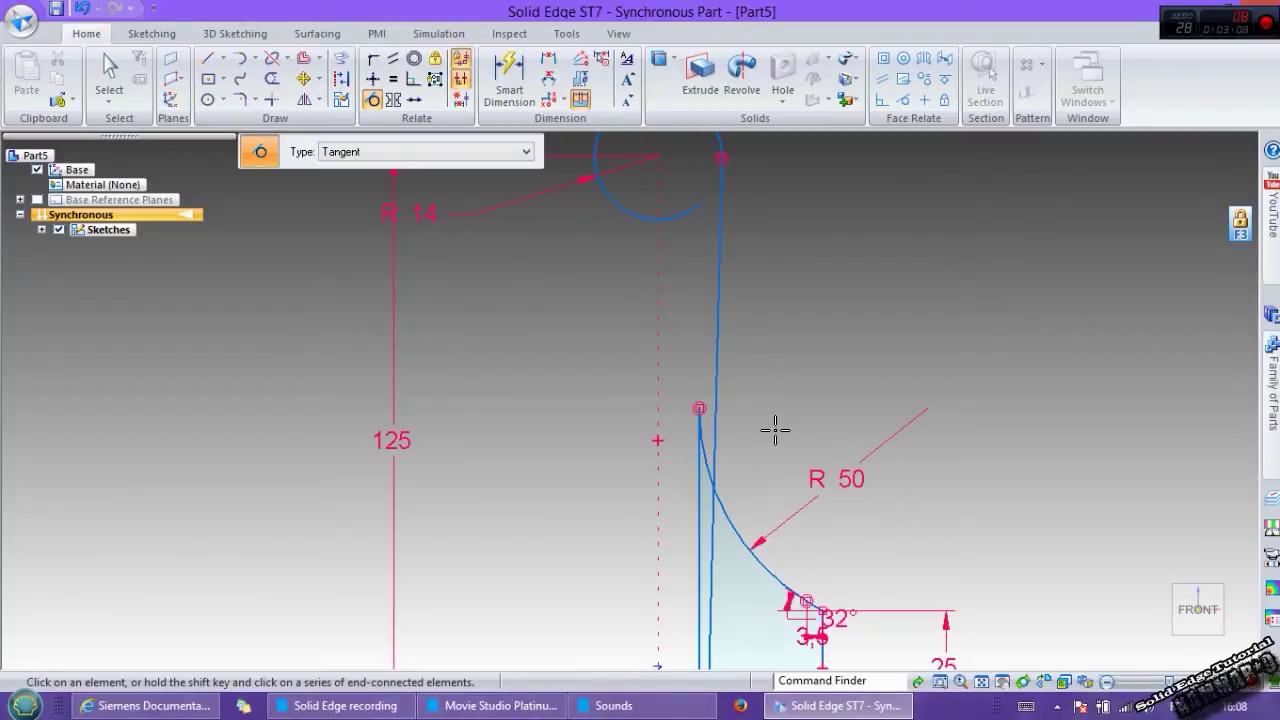
pyautogui.scroll(-2, 771, 423)
pyautogui.scroll(2, 760, 510)
pyautogui.press('Escape')
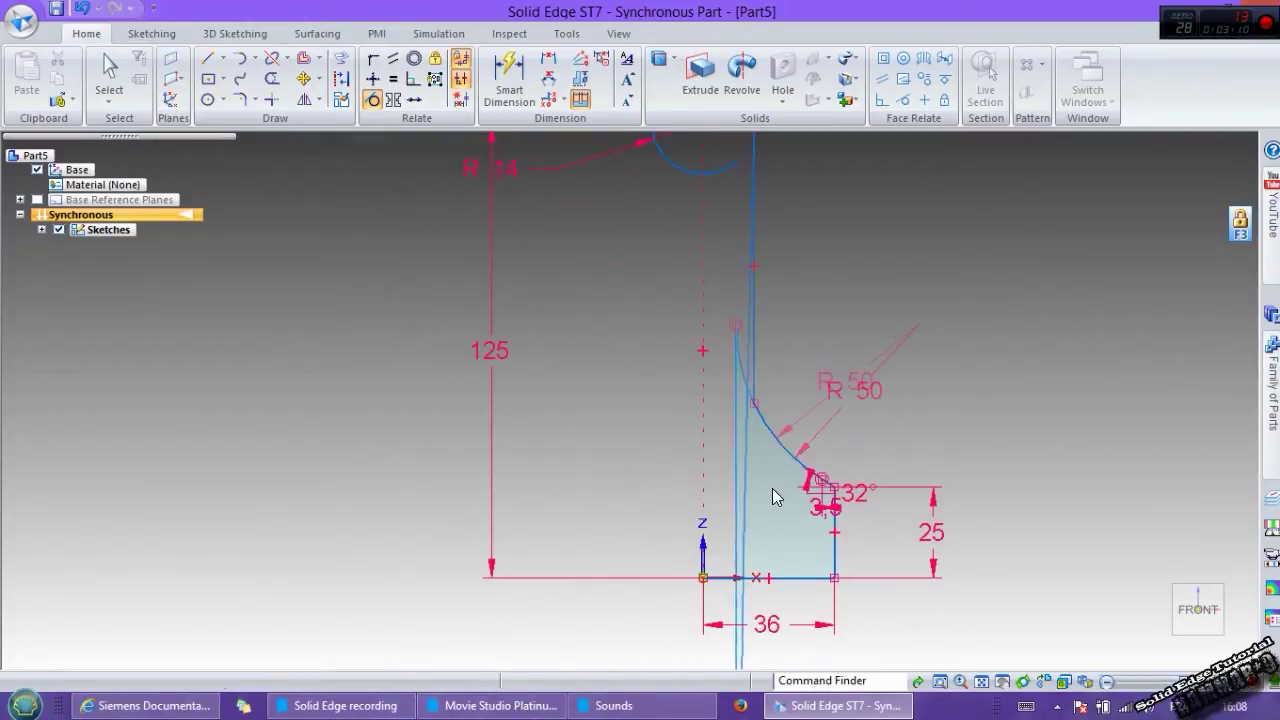
# - Move the upper end of the vertical shank line downward to lengthen the short arc joining it to the head arc
pyautogui.scroll(2, 870, 461)
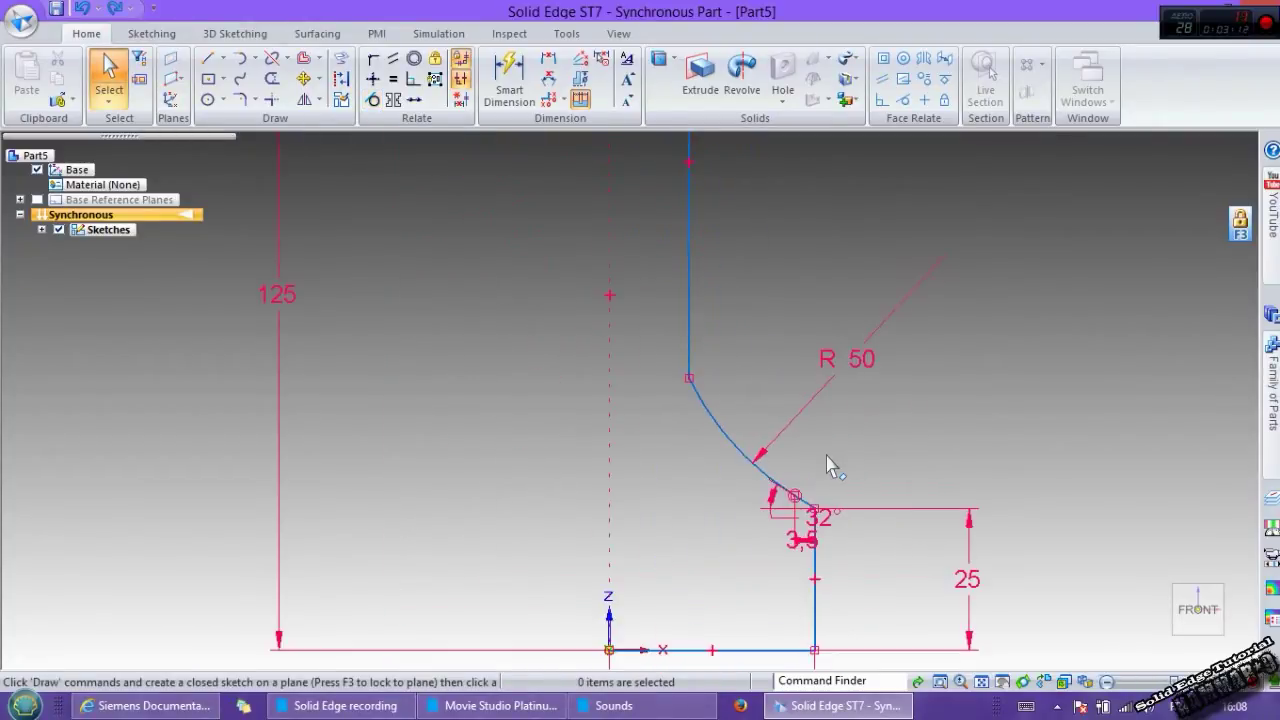
pyautogui.scroll(2, 700, 360)
pyautogui.scroll(-2, 734, 349)
pyautogui.scroll(2, 700, 220)
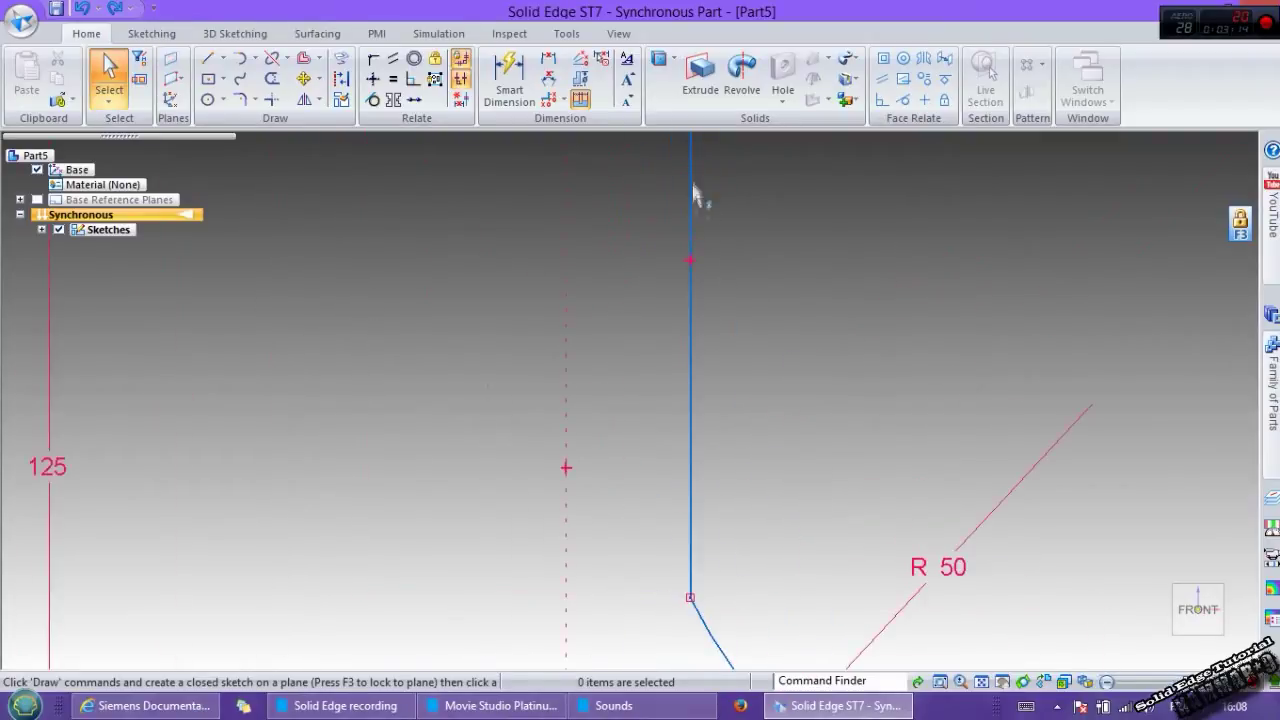
pyautogui.scroll(-2, 691, 194)
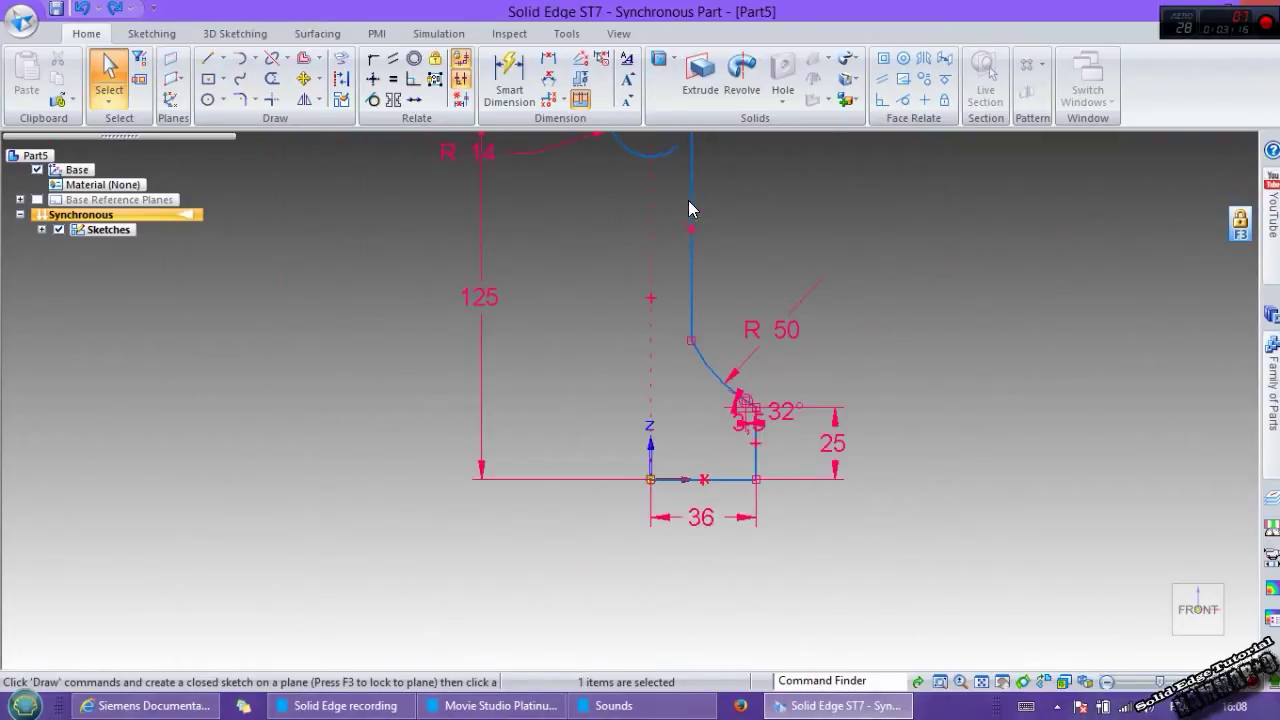
pyautogui.click(690, 206)
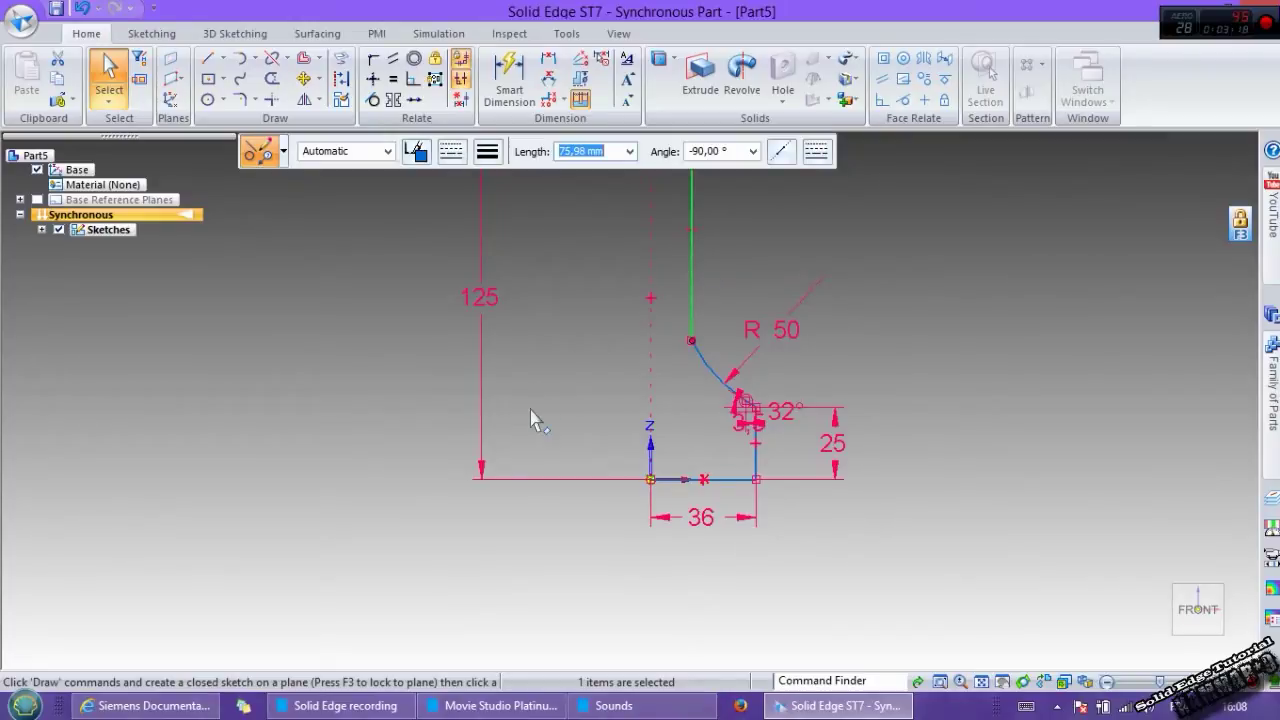
pyautogui.scroll(-2, 648, 308)
pyautogui.scroll(4, 520, 277)
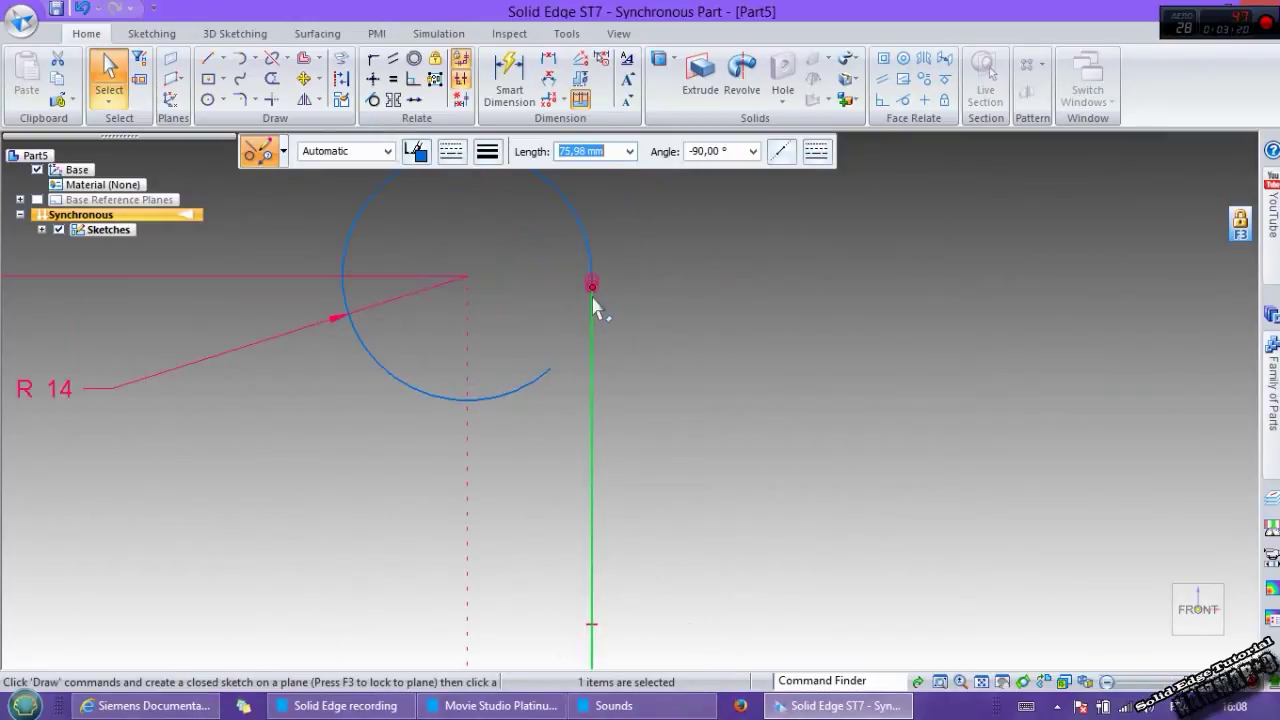
pyautogui.scroll(2, 593, 307)
pyautogui.moveTo(590, 273); pyautogui.dragTo(586, 380)
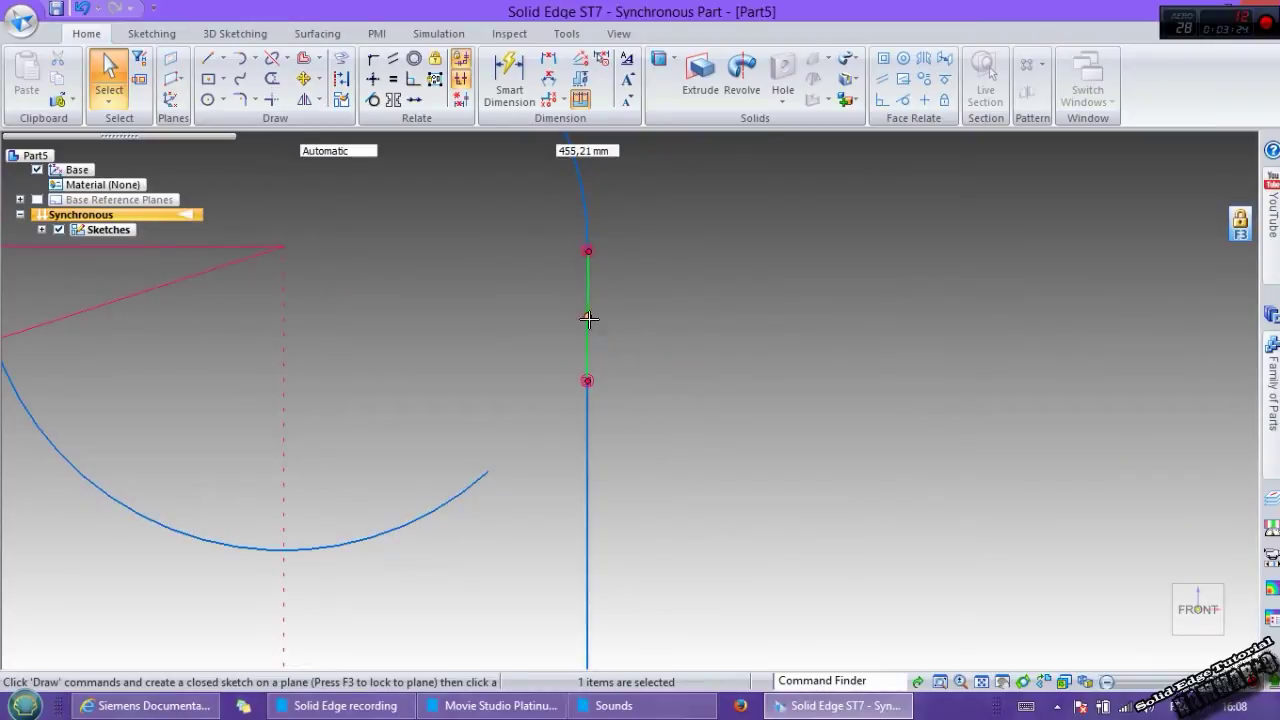
# - Dimension the radius of the short arc between the head arc and the shank line, and set it to 50 mm
pyautogui.click(509, 80)
pyautogui.click(587, 286)
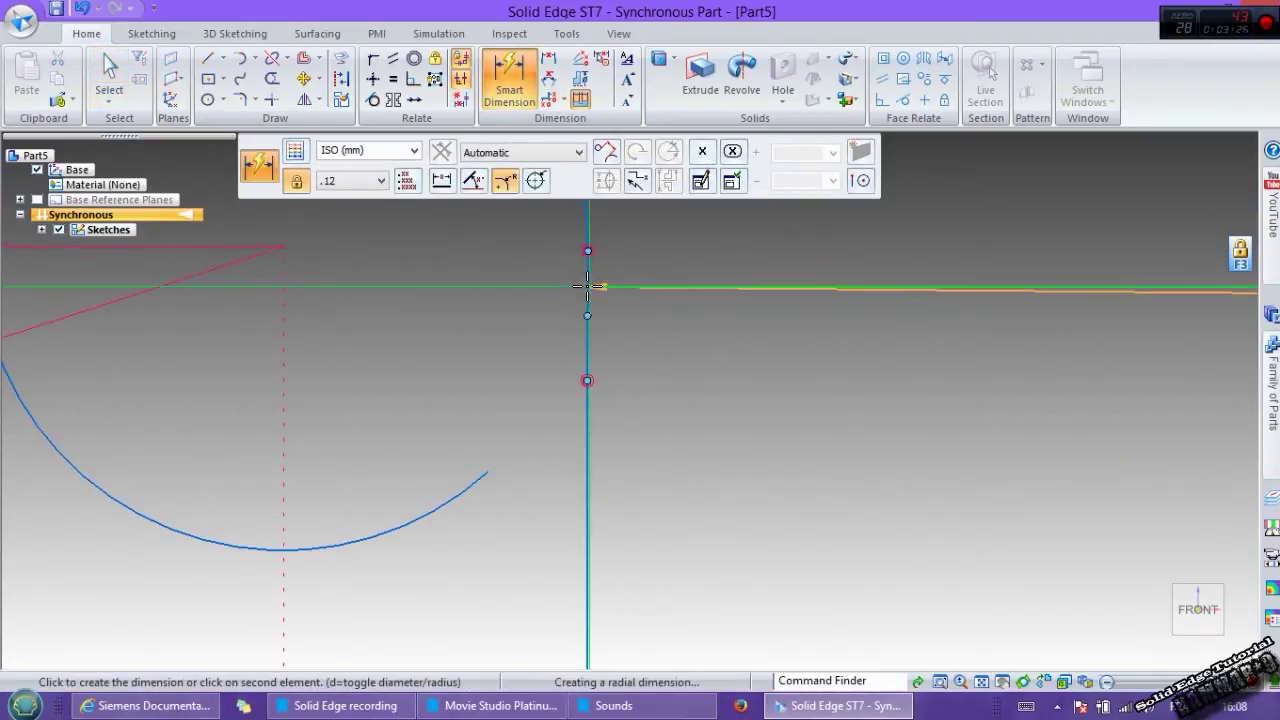
pyautogui.press('Return')
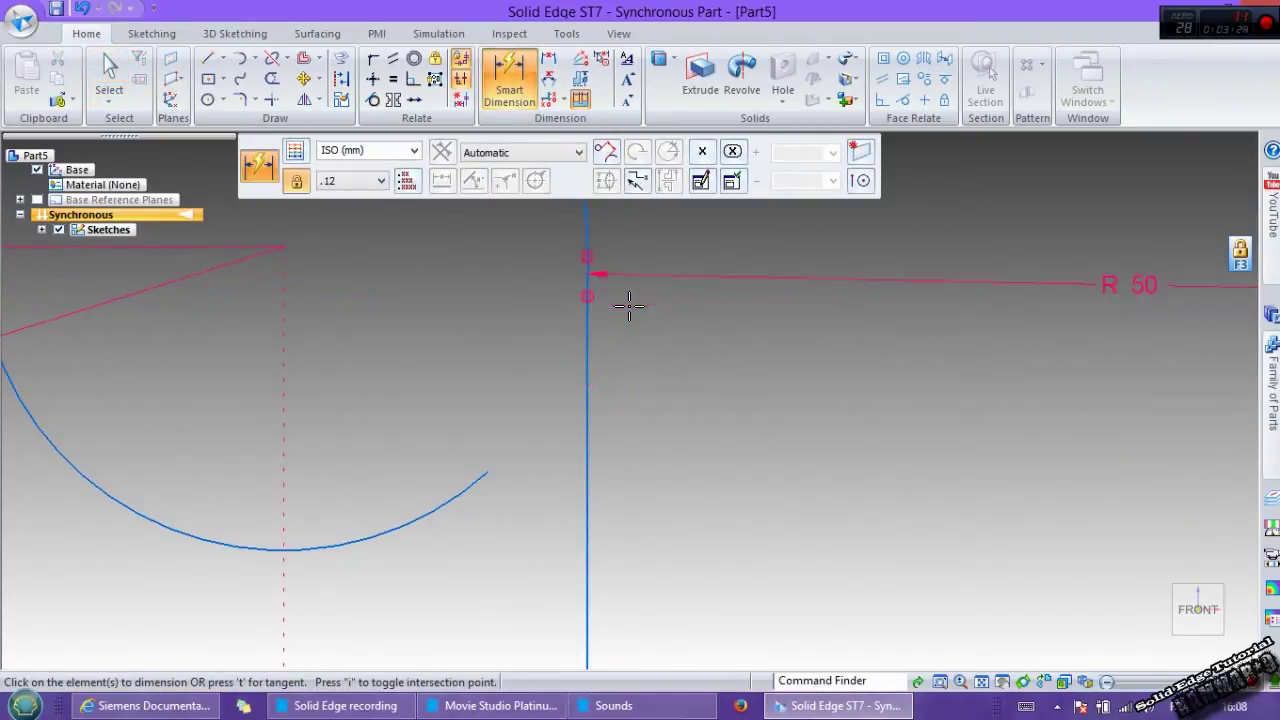
pyautogui.scroll(-3, 665, 432)
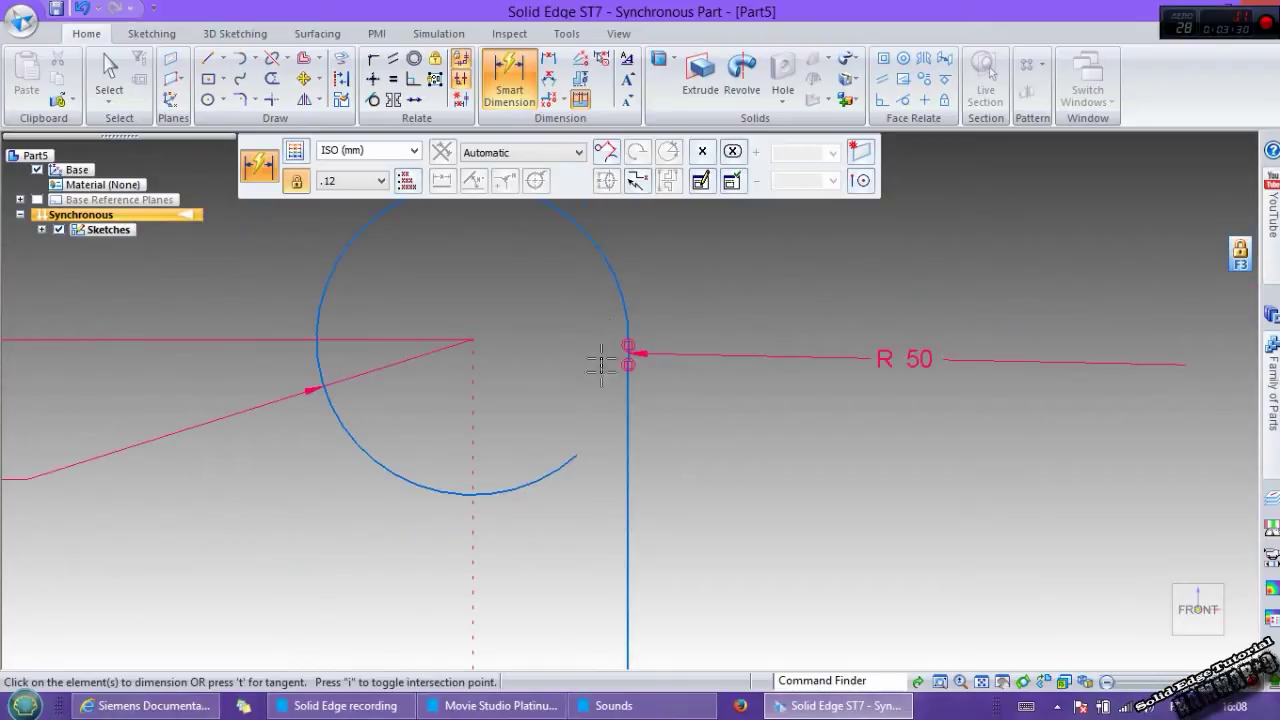
# - Try to make the short arc below the rod head tangent to the adjoining profile geometry
pyautogui.scroll(-5, 780, 509)
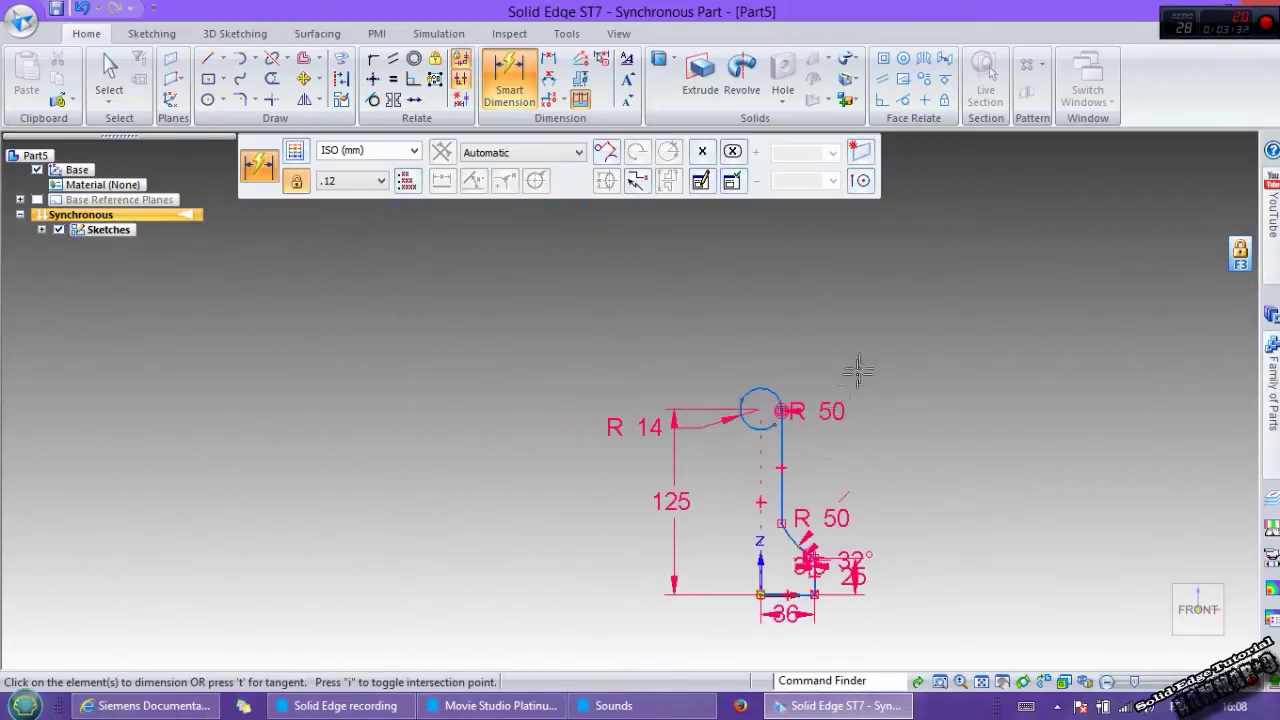
pyautogui.scroll(4, 830, 530)
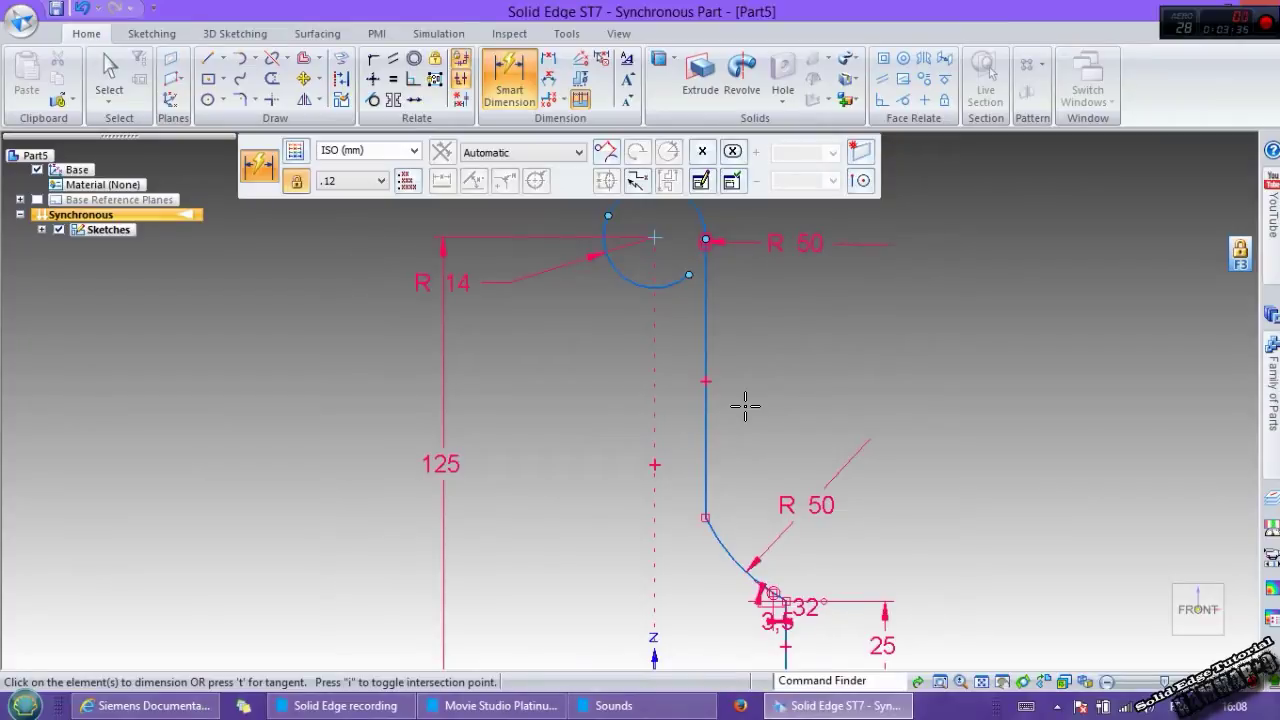
pyautogui.press('Escape')
pyautogui.scroll(5, 709, 220)
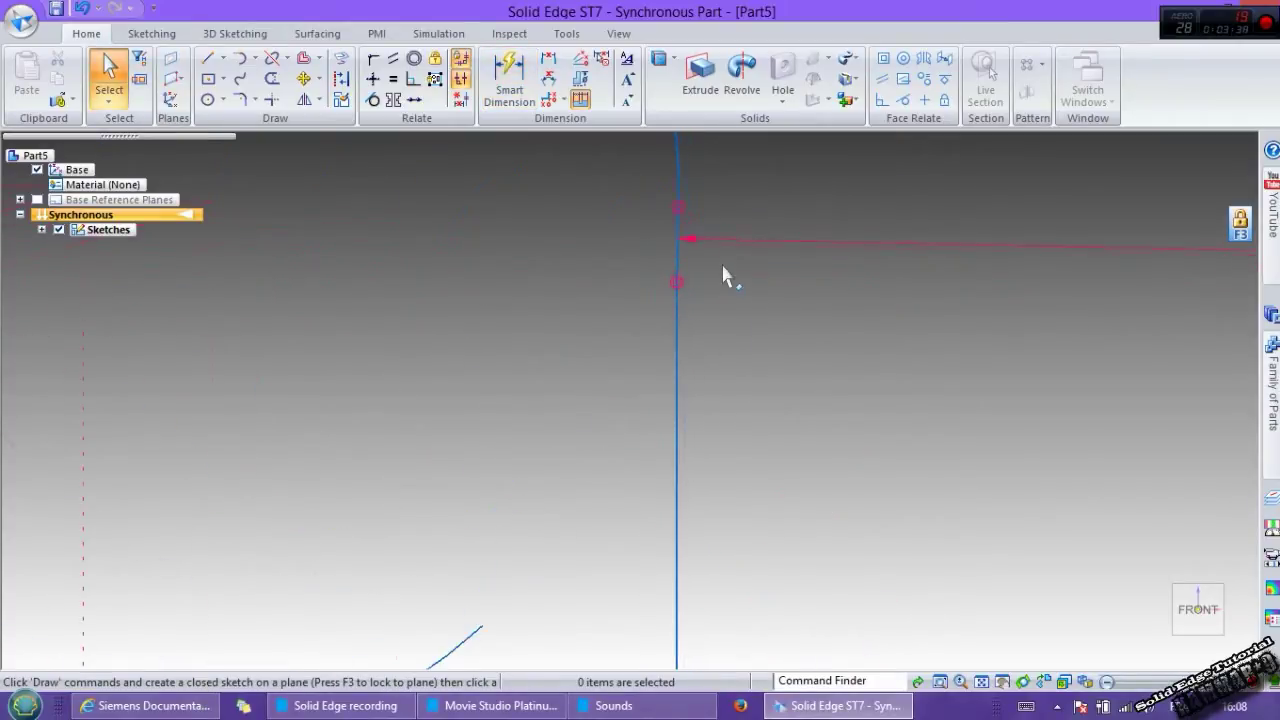
pyautogui.click(373, 99)
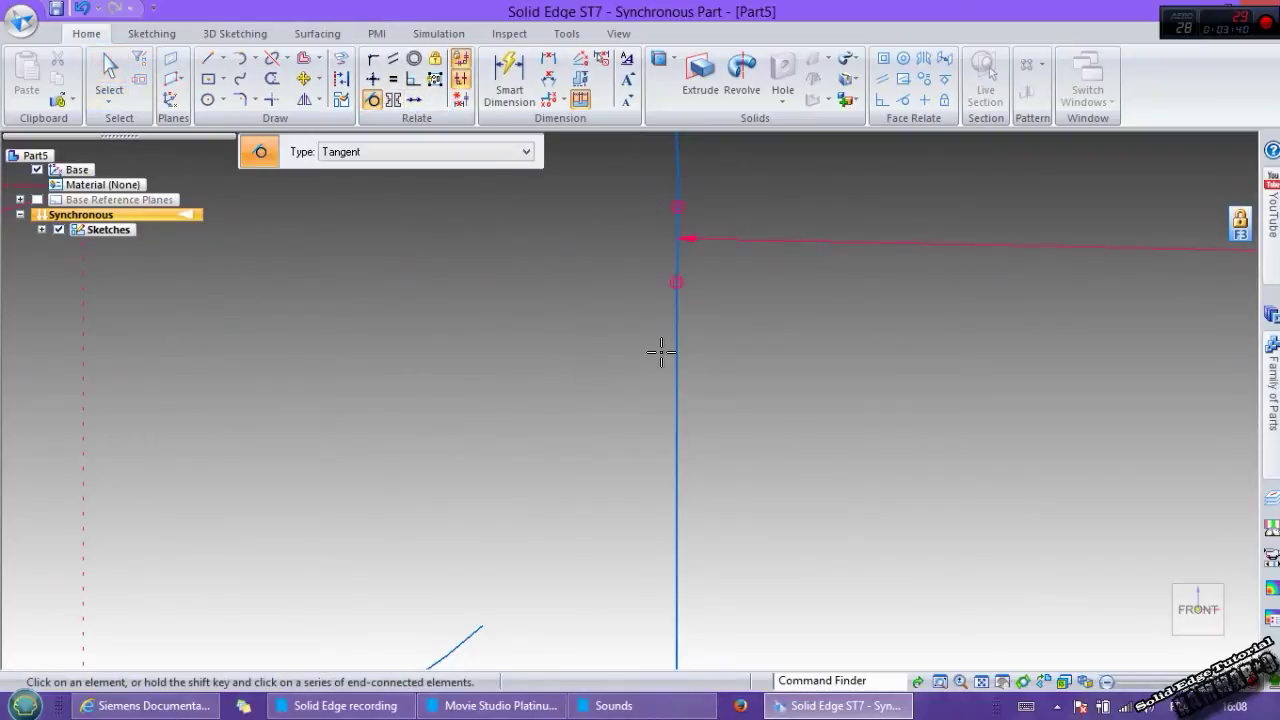
pyautogui.click(672, 248)
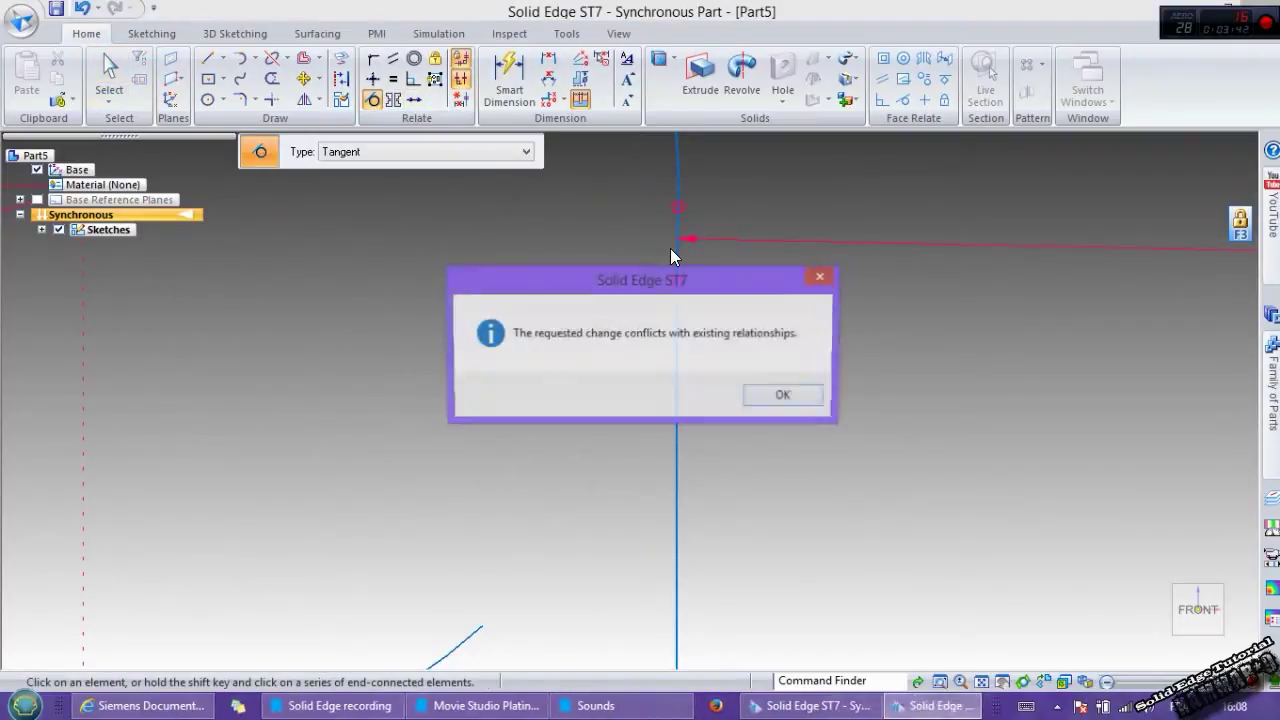
pyautogui.click(778, 398)
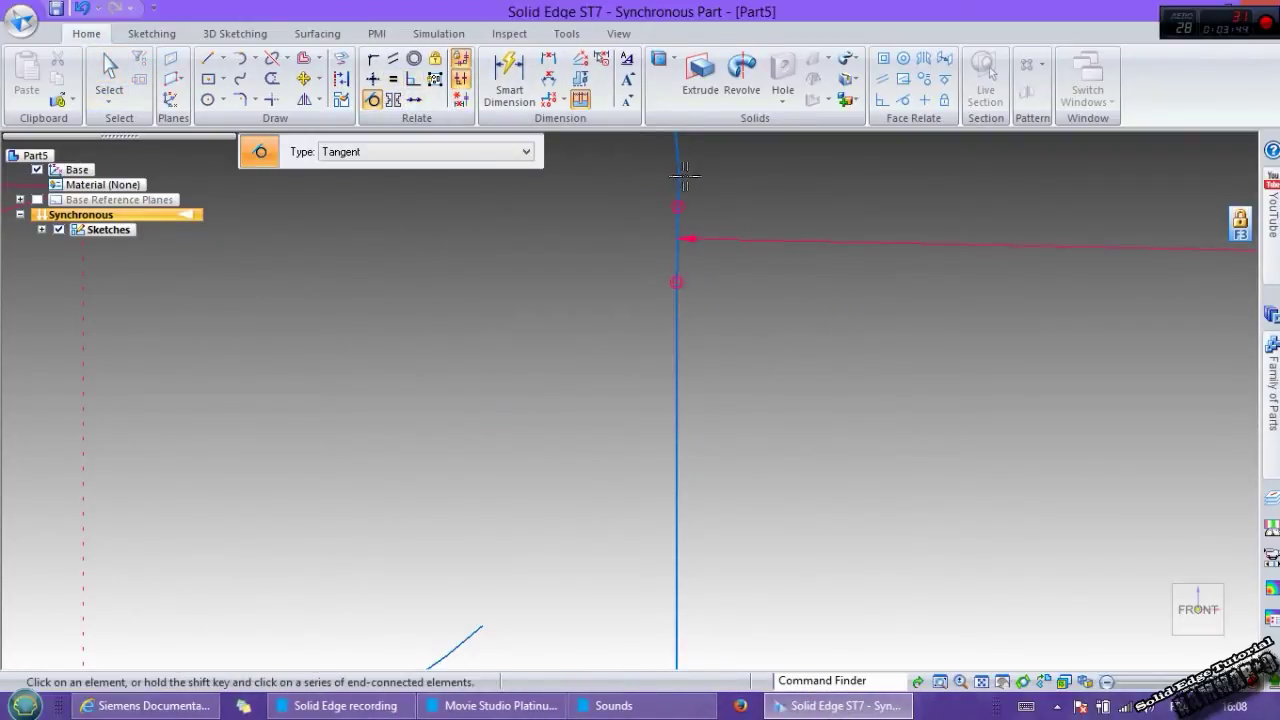
pyautogui.click(678, 245)
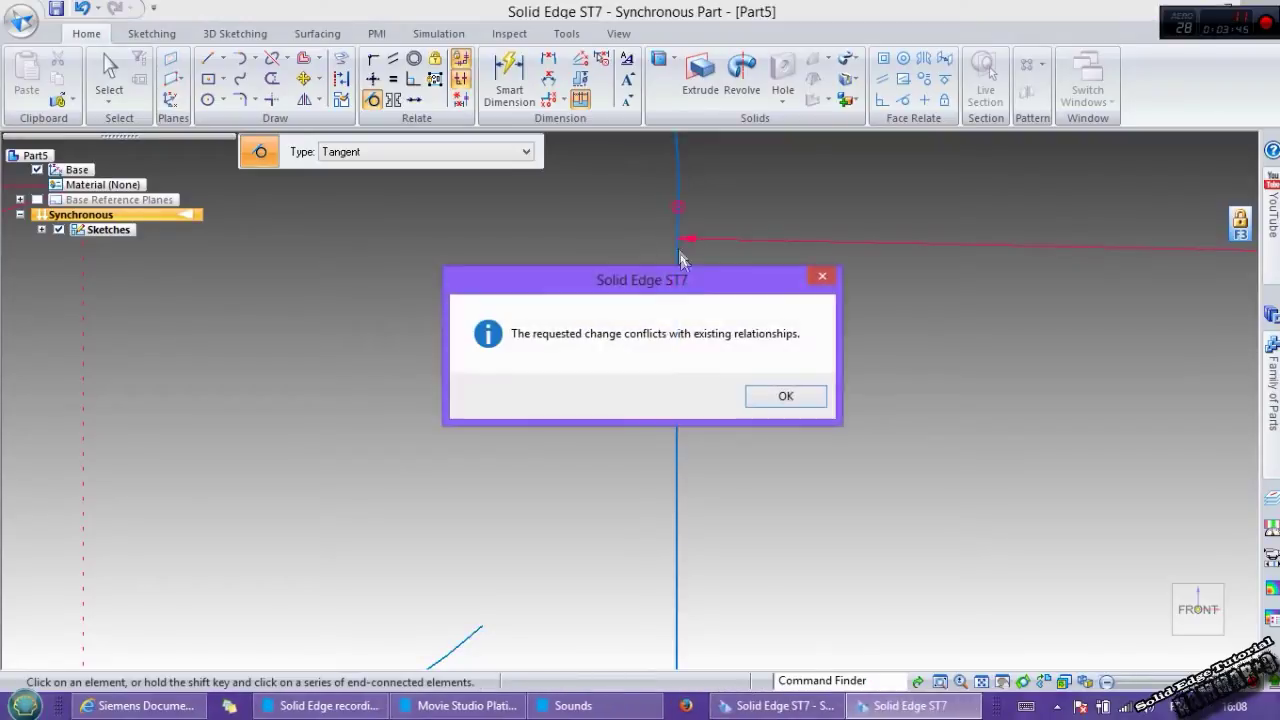
pyautogui.click(778, 396)
# - Make the lower transition arc tangent to the vertical shank line
pyautogui.scroll(-10, 843, 429)
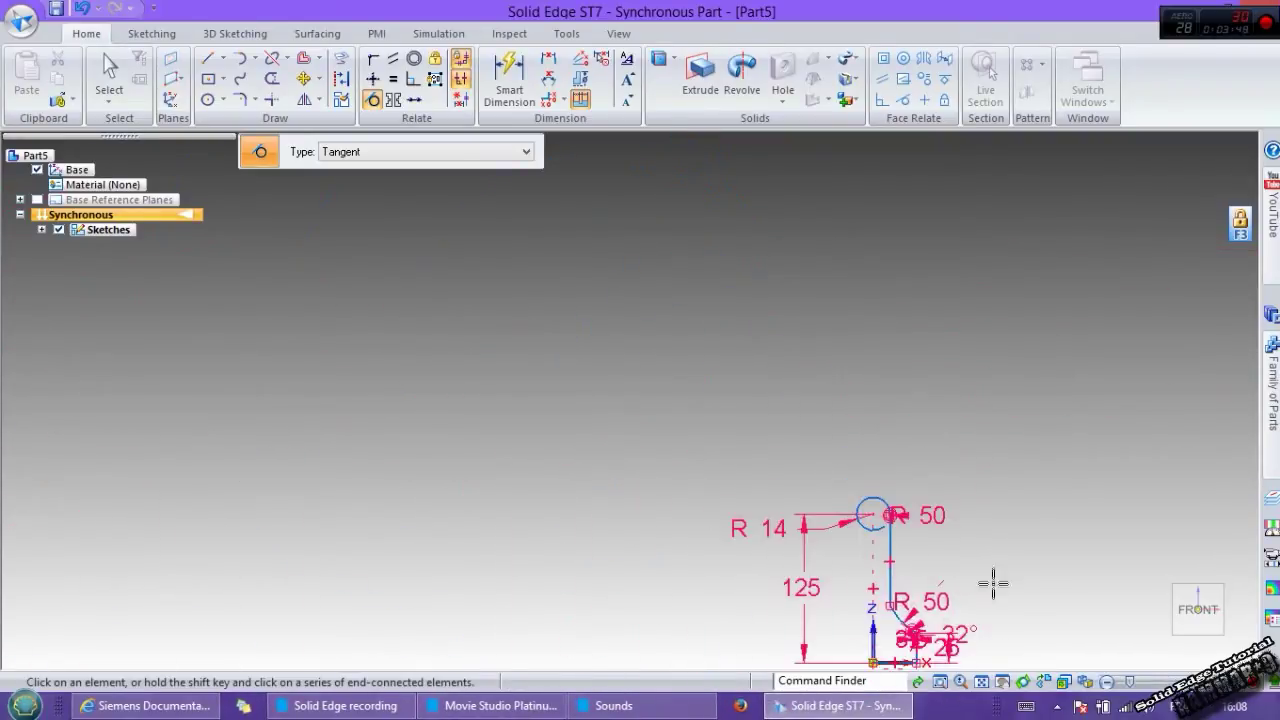
pyautogui.scroll(8, 993, 583)
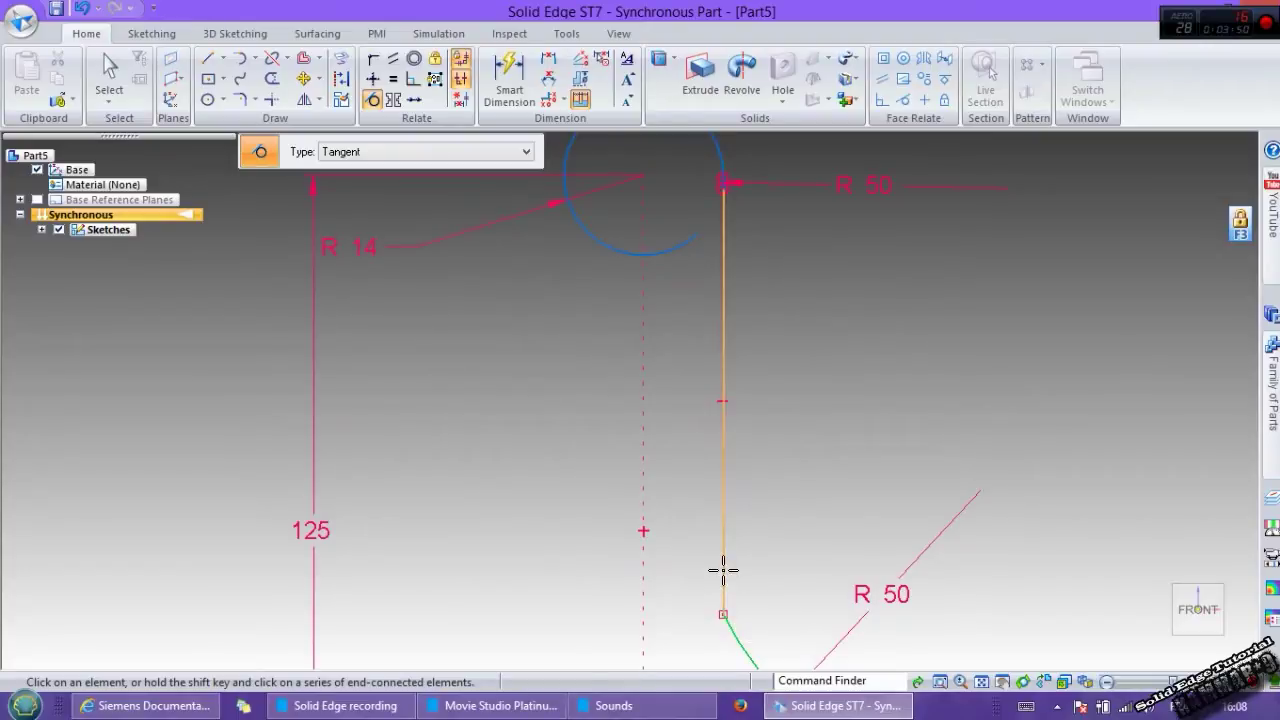
pyautogui.click(723, 570)
pyautogui.scroll(-3, 780, 446)
pyautogui.scroll(3, 886, 611)
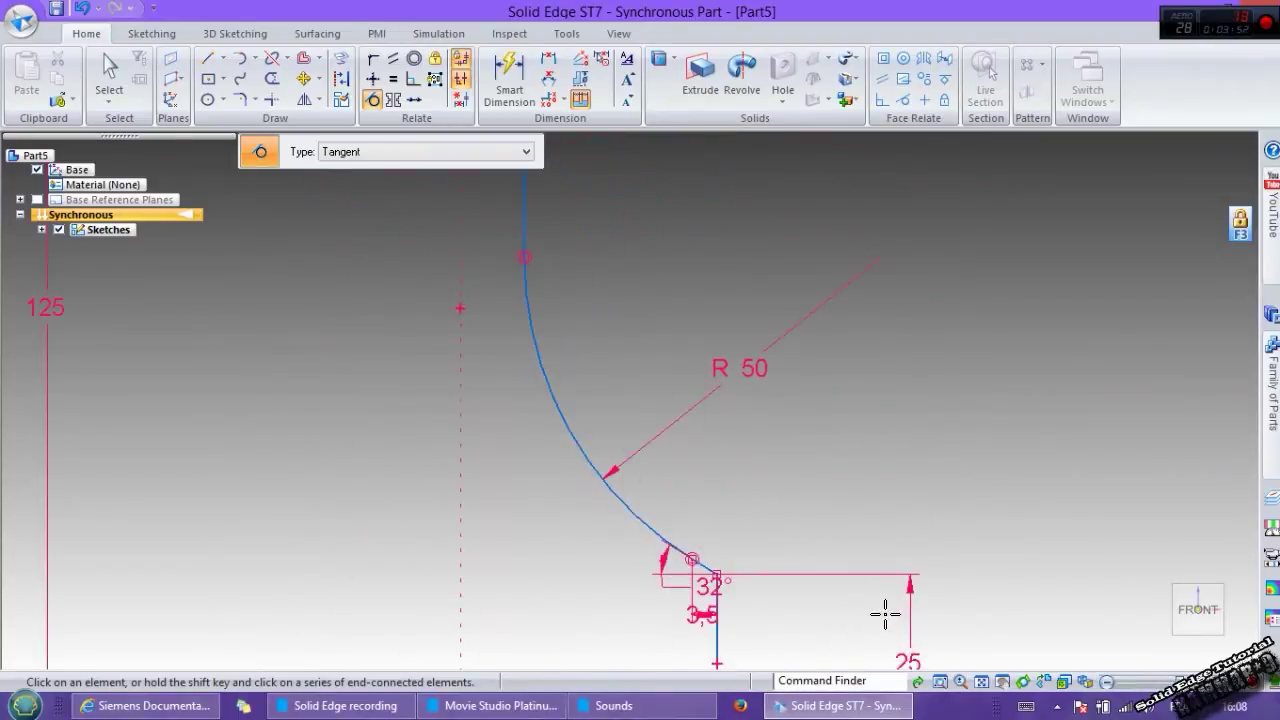
pyautogui.press('Escape')
pyautogui.scroll(-3, 949, 509)
pyautogui.scroll(2, 812, 550)
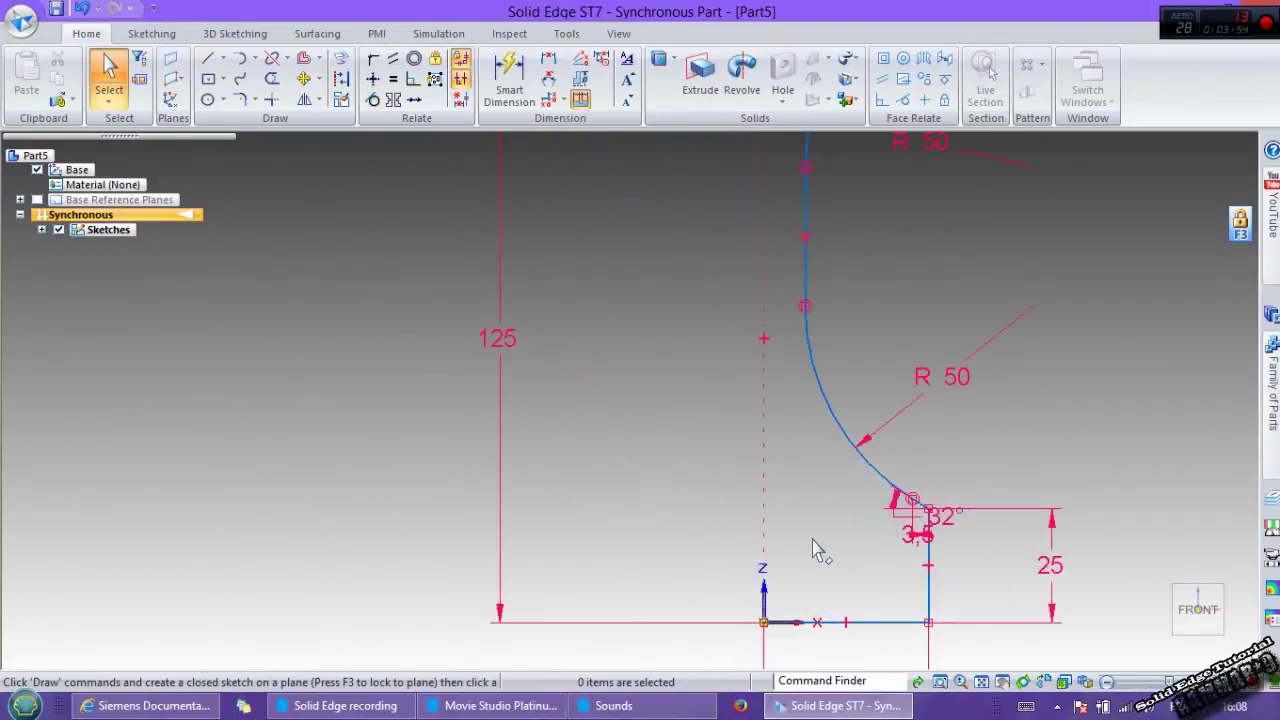
# - Draw a 50 mm diameter circle centred on the origin for the big-end bore
pyautogui.click(207, 99)
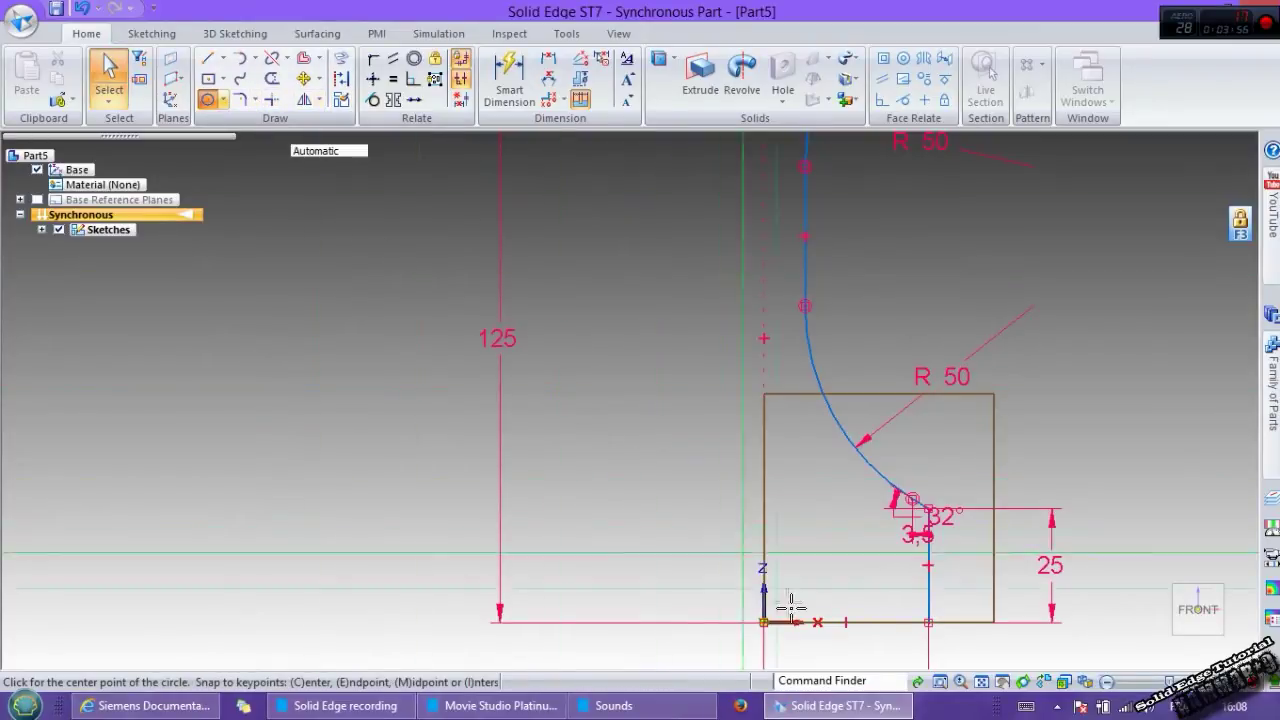
pyautogui.click(763, 622)
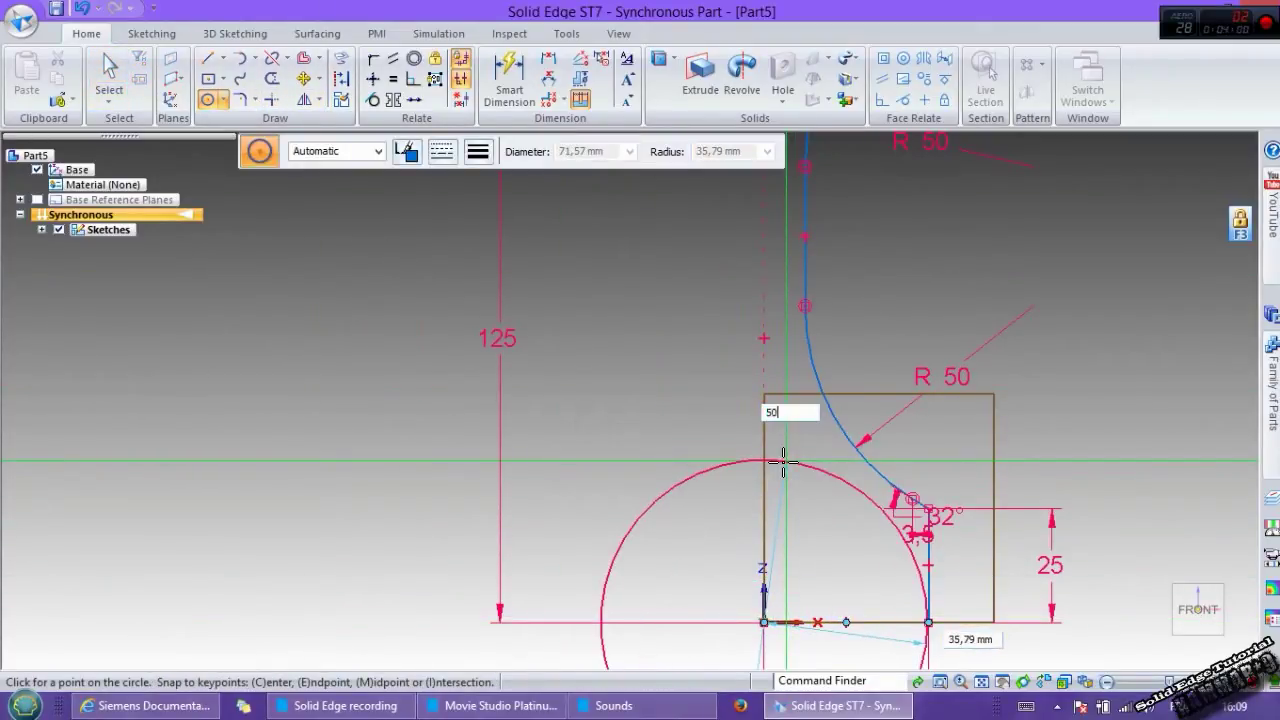
pyautogui.press('Return')
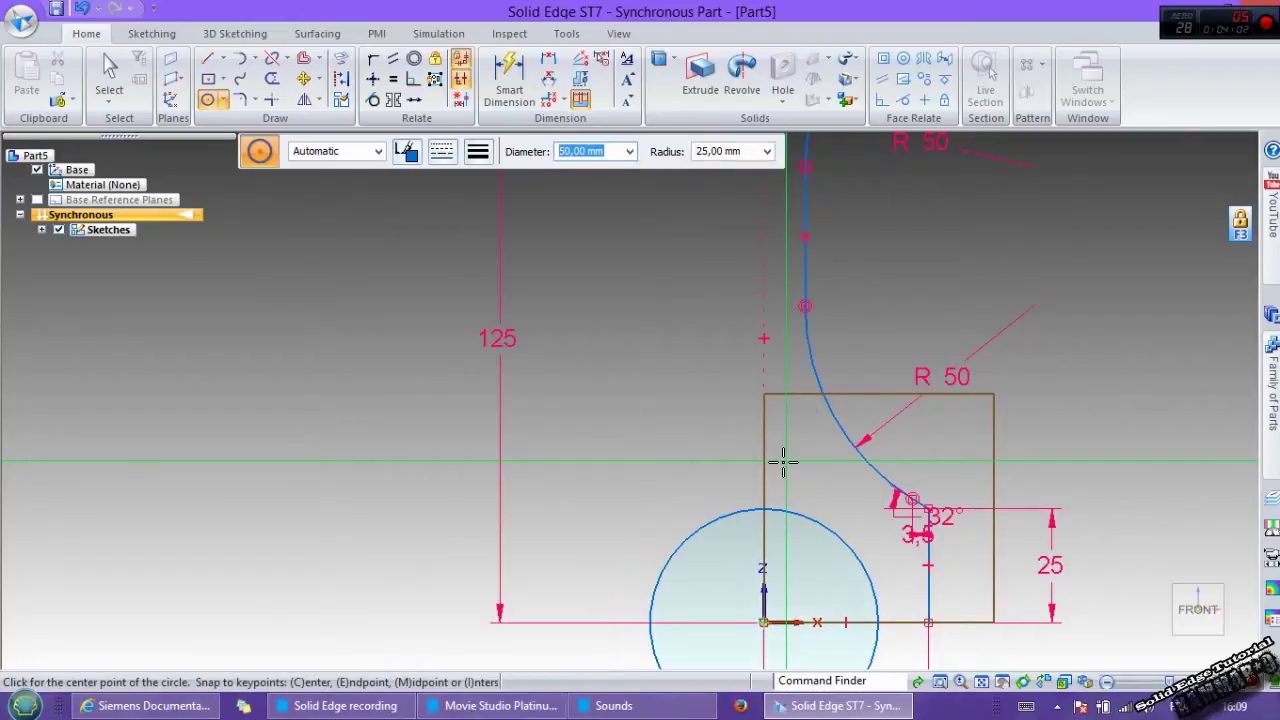
# - Draw a circle concentric with the head arc and dimension its diameter as 18 mm
pyautogui.scroll(-3, 860, 323)
pyautogui.scroll(5, 814, 326)
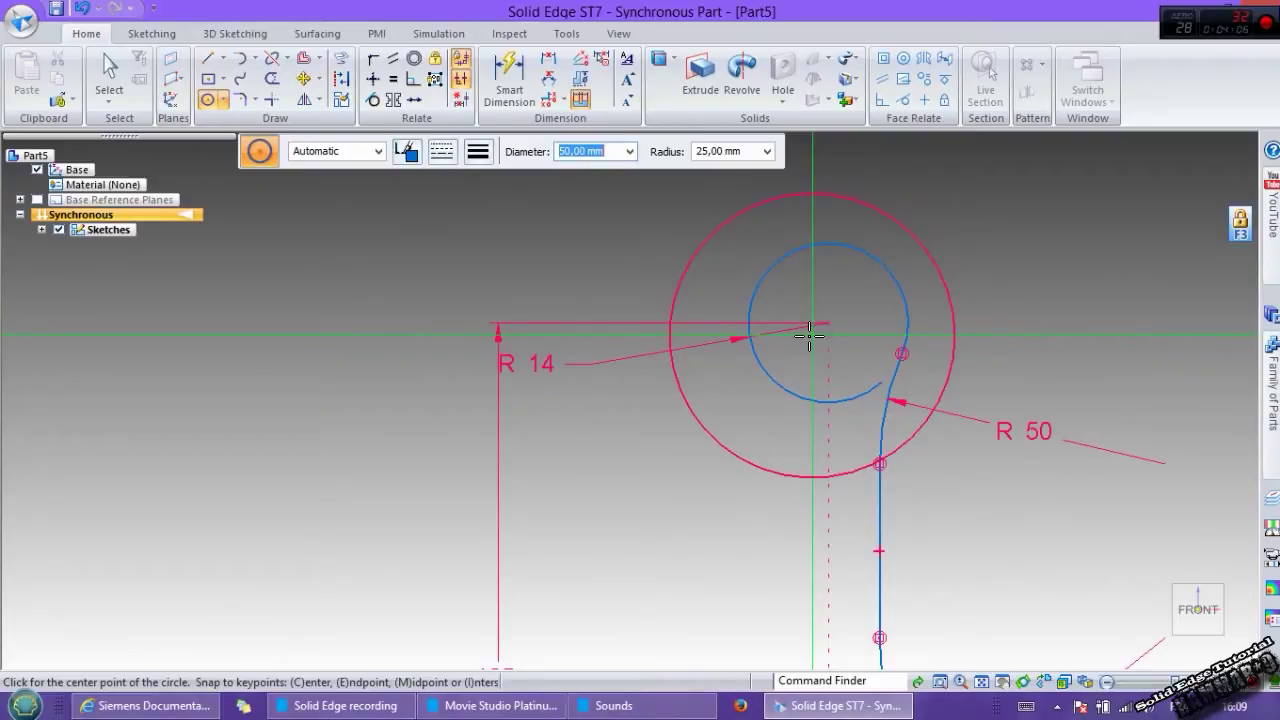
pyautogui.press('Escape')
pyautogui.click(207, 99)
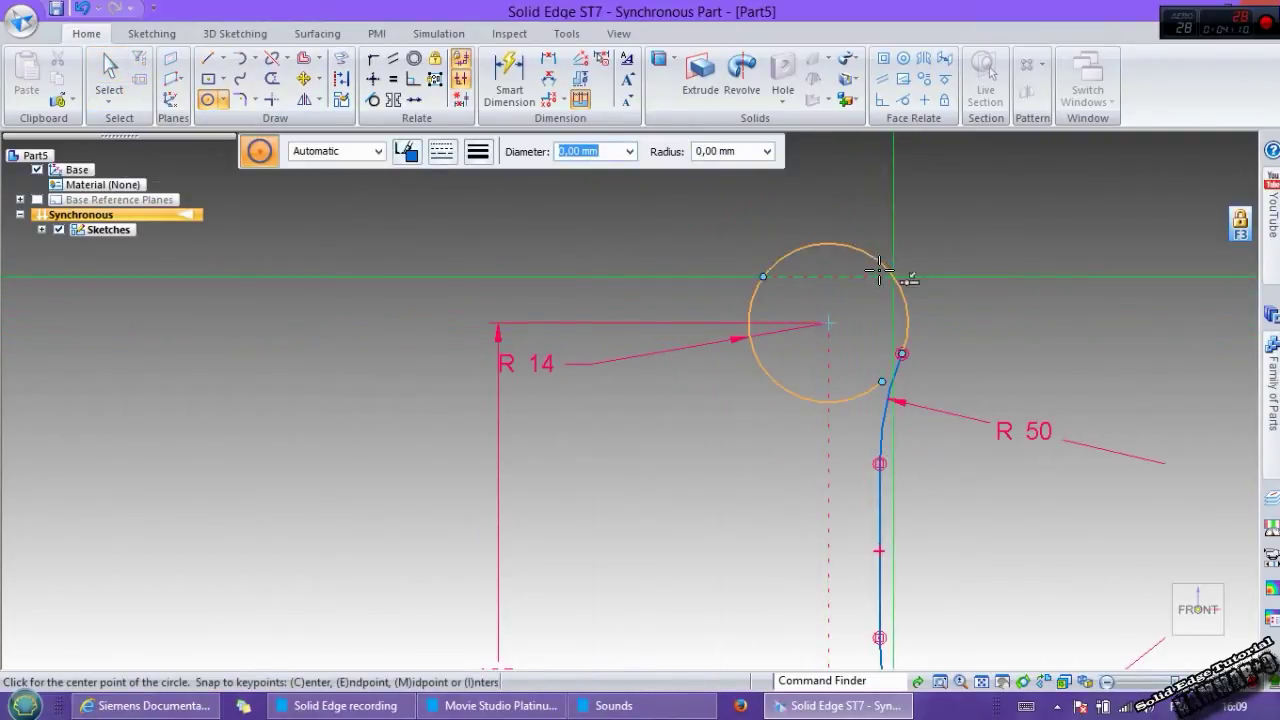
pyautogui.moveTo(828, 323); pyautogui.dragTo(843, 272)
pyautogui.click(509, 80)
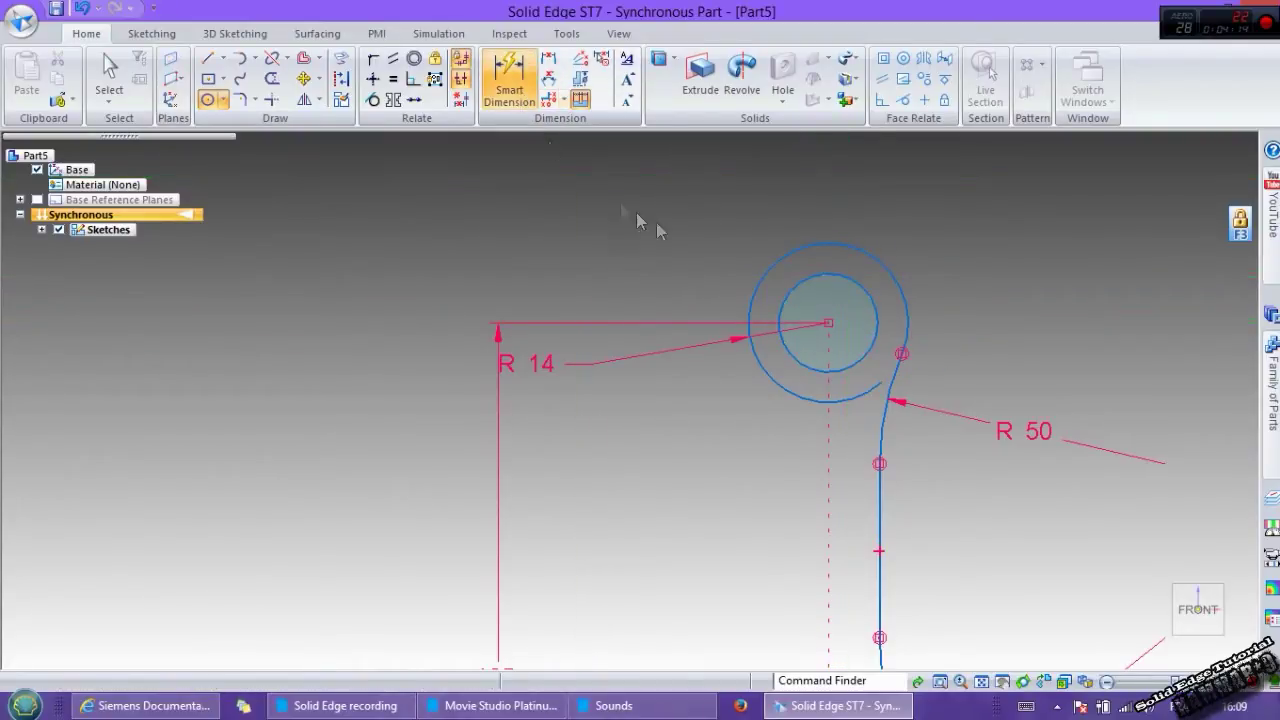
pyautogui.click(820, 272)
pyautogui.click(940, 238)
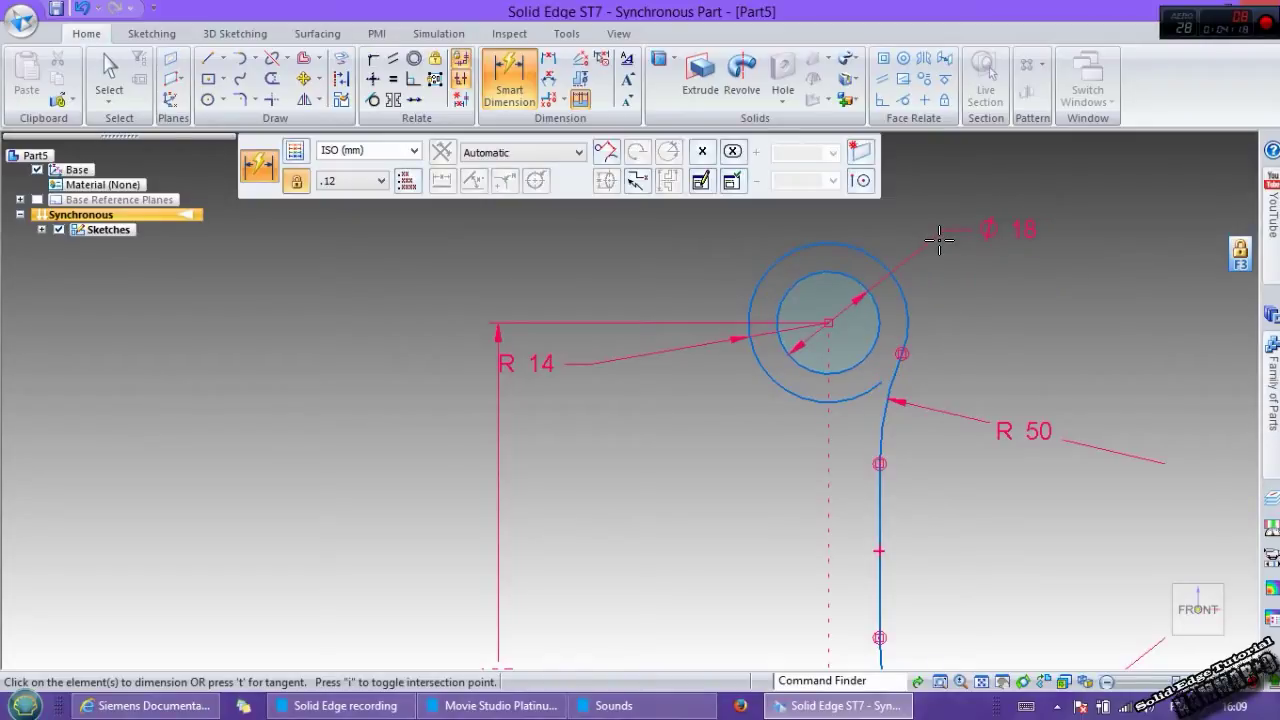
# - Dimension the diameter of the big-end circle at the origin as 50 mm
pyautogui.scroll(-3, 1050, 420)
pyautogui.scroll(3, 1000, 520)
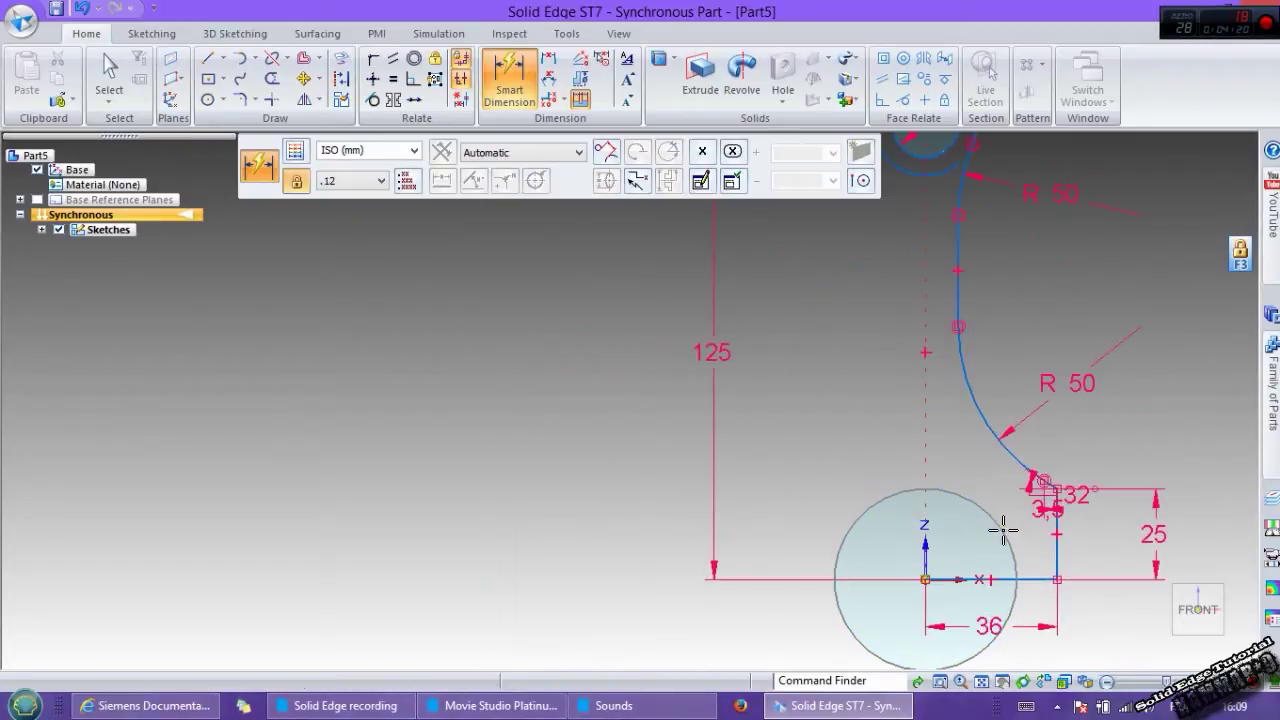
pyautogui.click(942, 494)
pyautogui.click(786, 440)
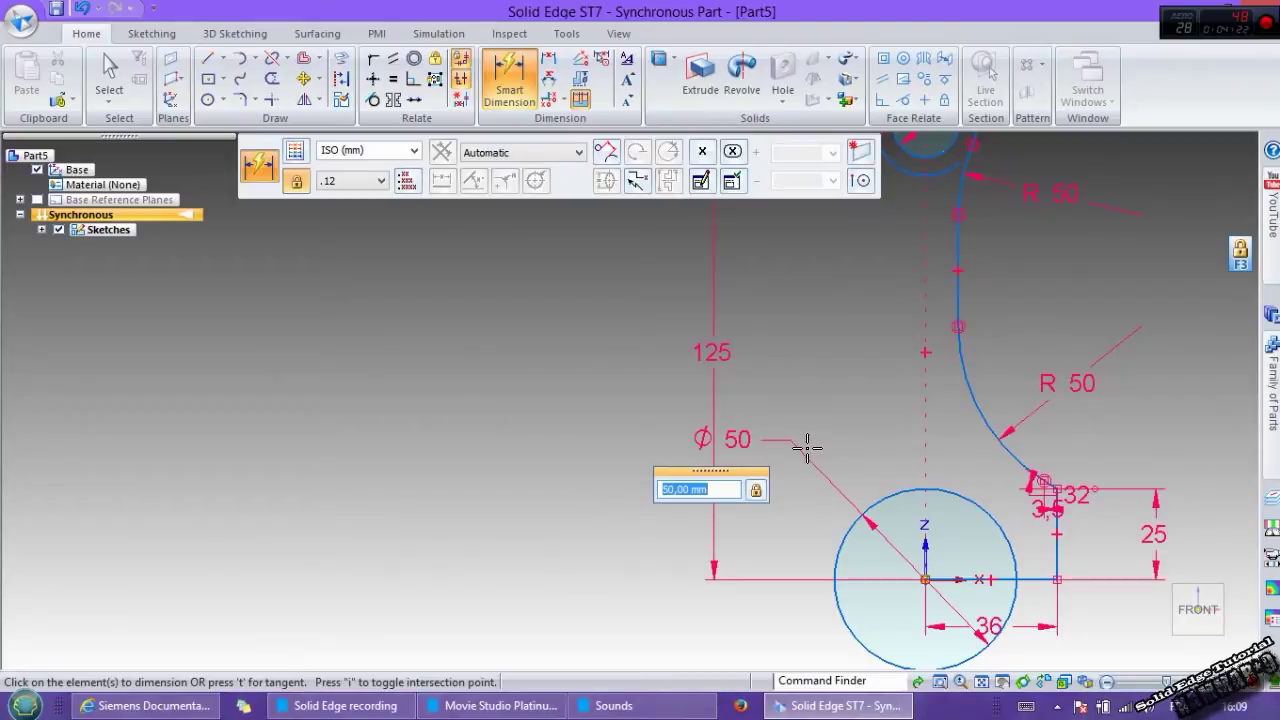
pyautogui.press('Return')
# - Draw a vertical centreline about 147 mm long from the origin to above the head, and convert it to construction geometry
pyautogui.scroll(-1, 807, 447)
pyautogui.scroll(2, 985, 510)
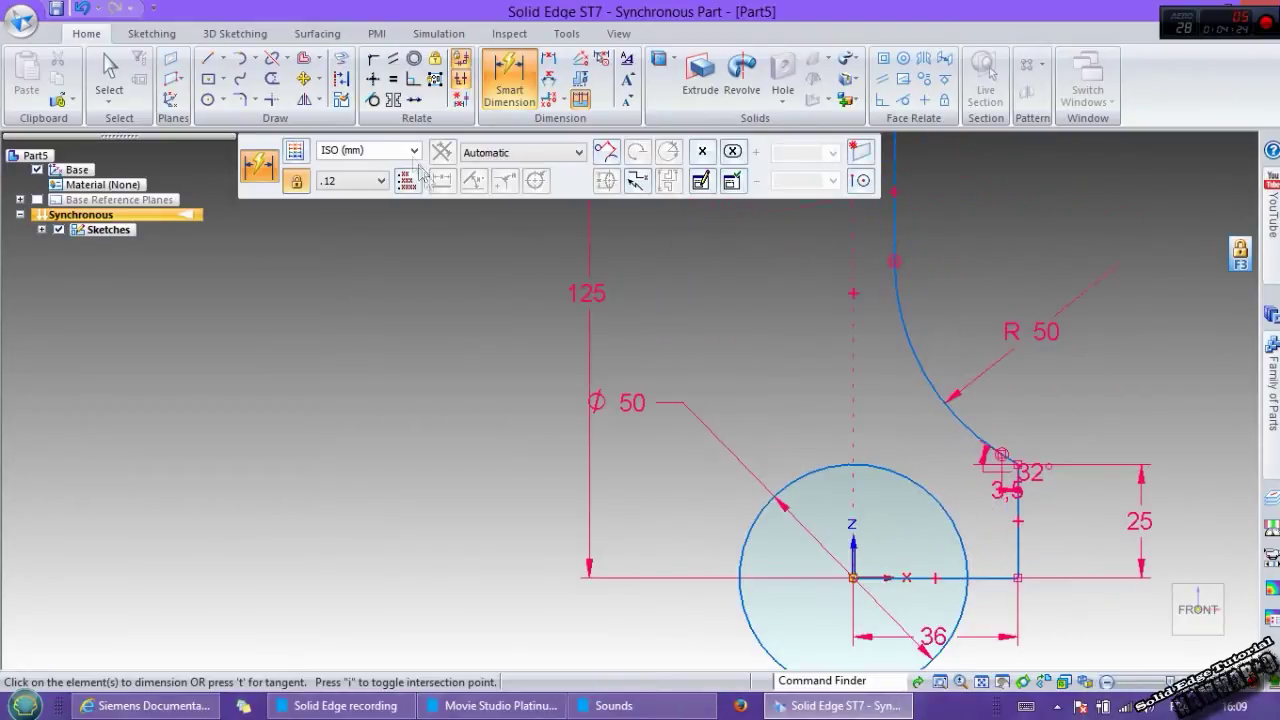
pyautogui.click(207, 58)
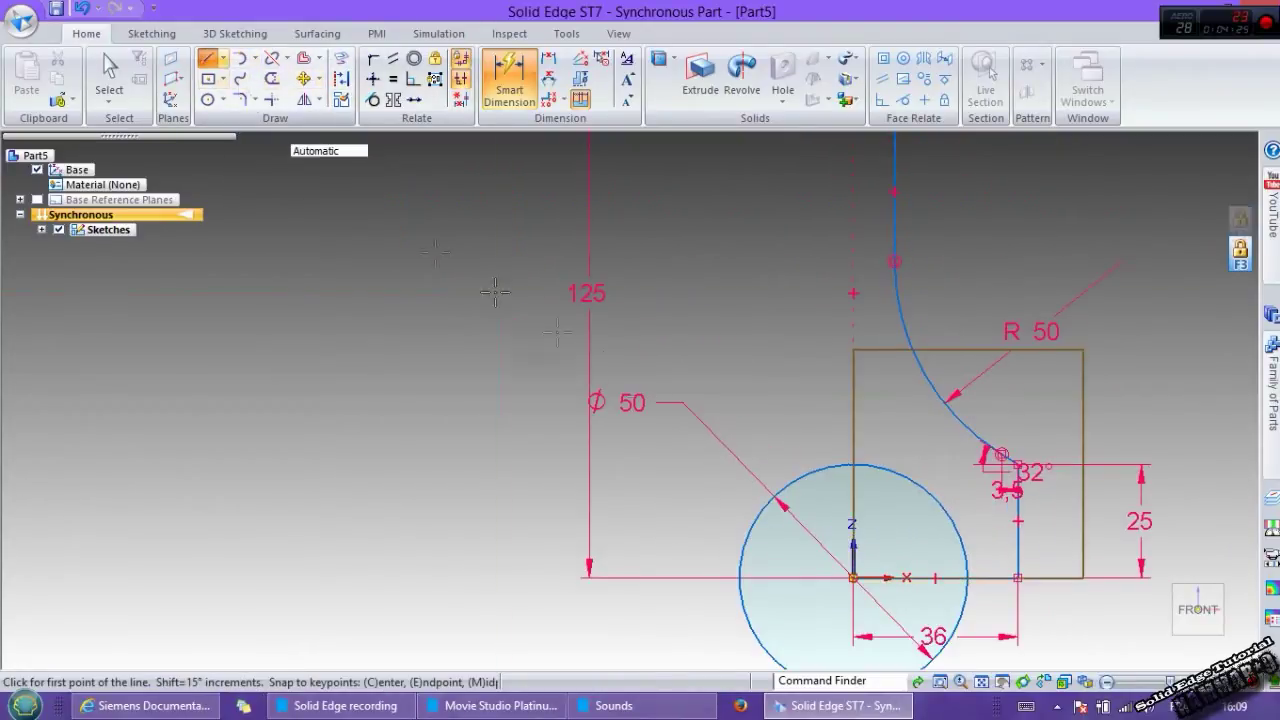
pyautogui.click(851, 578)
pyautogui.scroll(-3, 857, 300)
pyautogui.scroll(1, 871, 271)
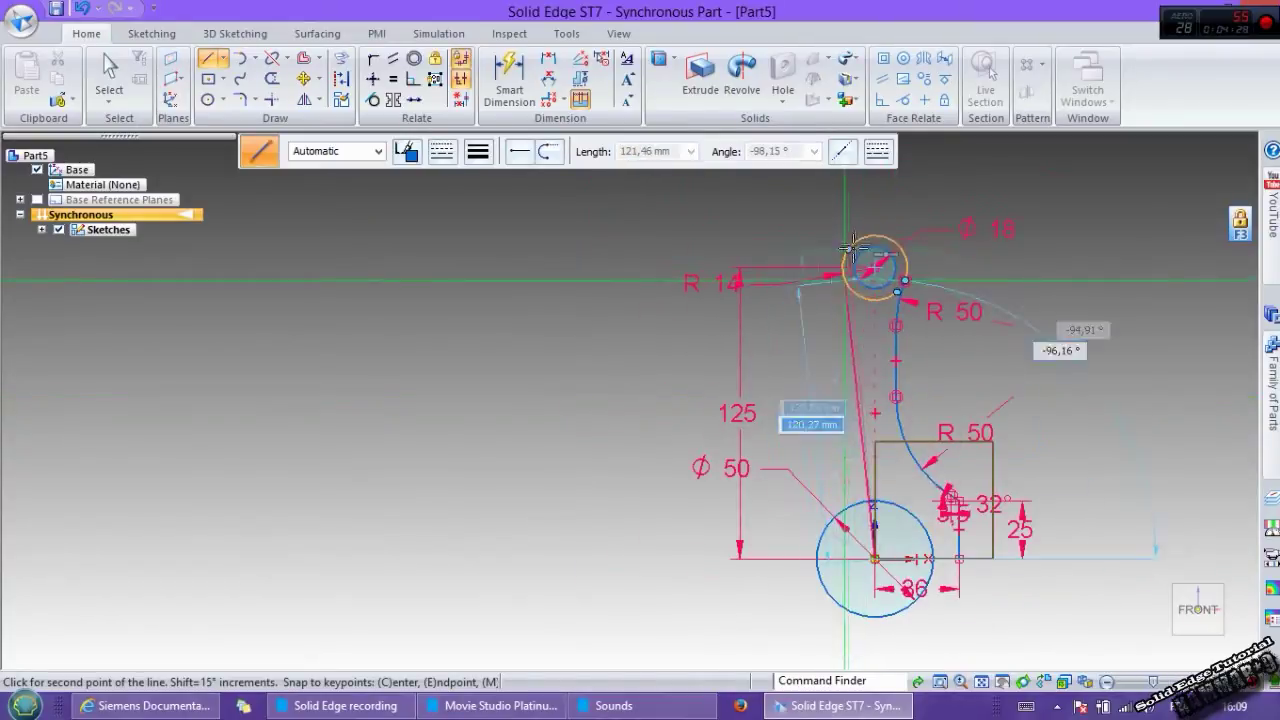
pyautogui.click(875, 218)
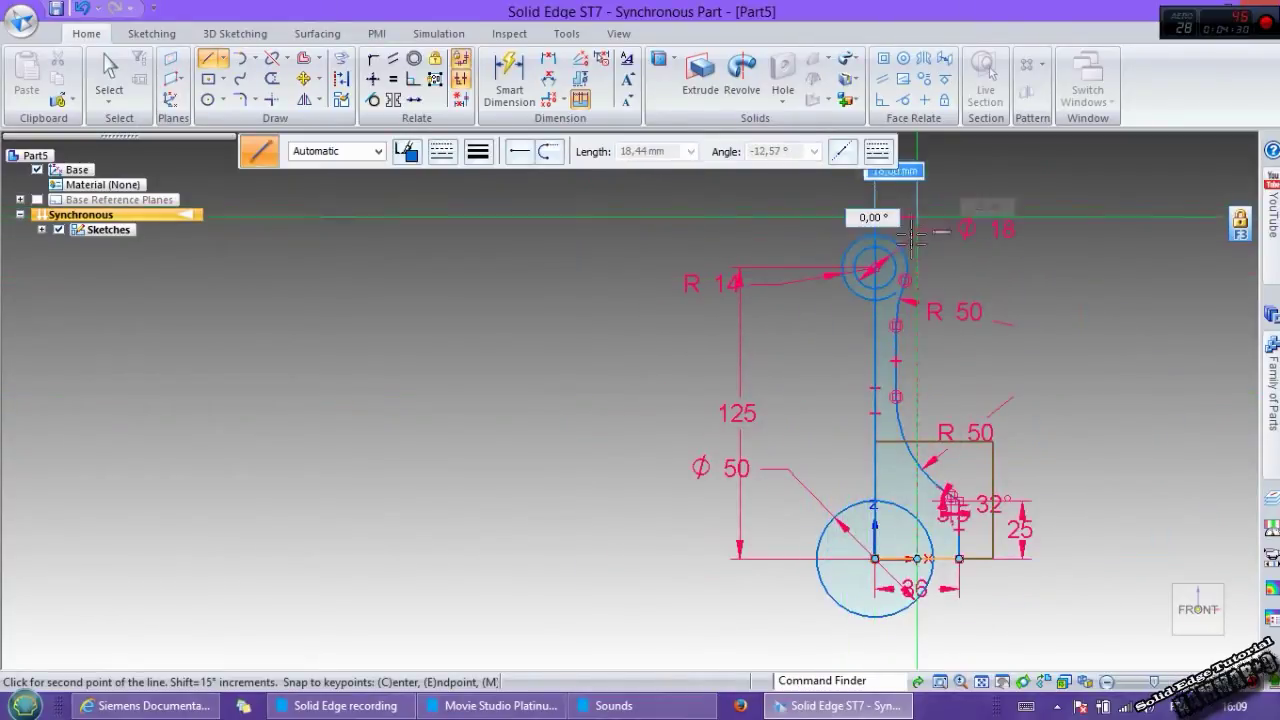
pyautogui.press('Escape')
pyautogui.click(876, 333)
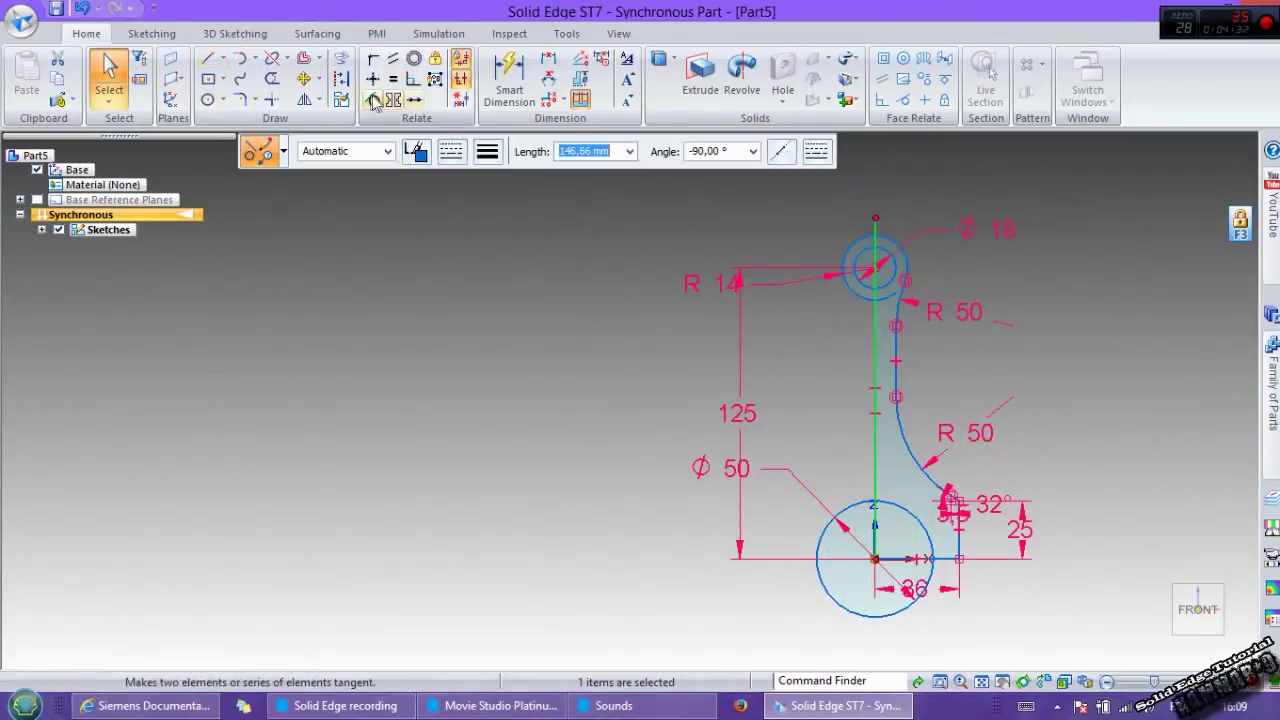
pyautogui.click(340, 80)
# - Trim the big-end circle to its upper-right quarter and remove the part of the base line inside it
pyautogui.scroll(3, 918, 541)
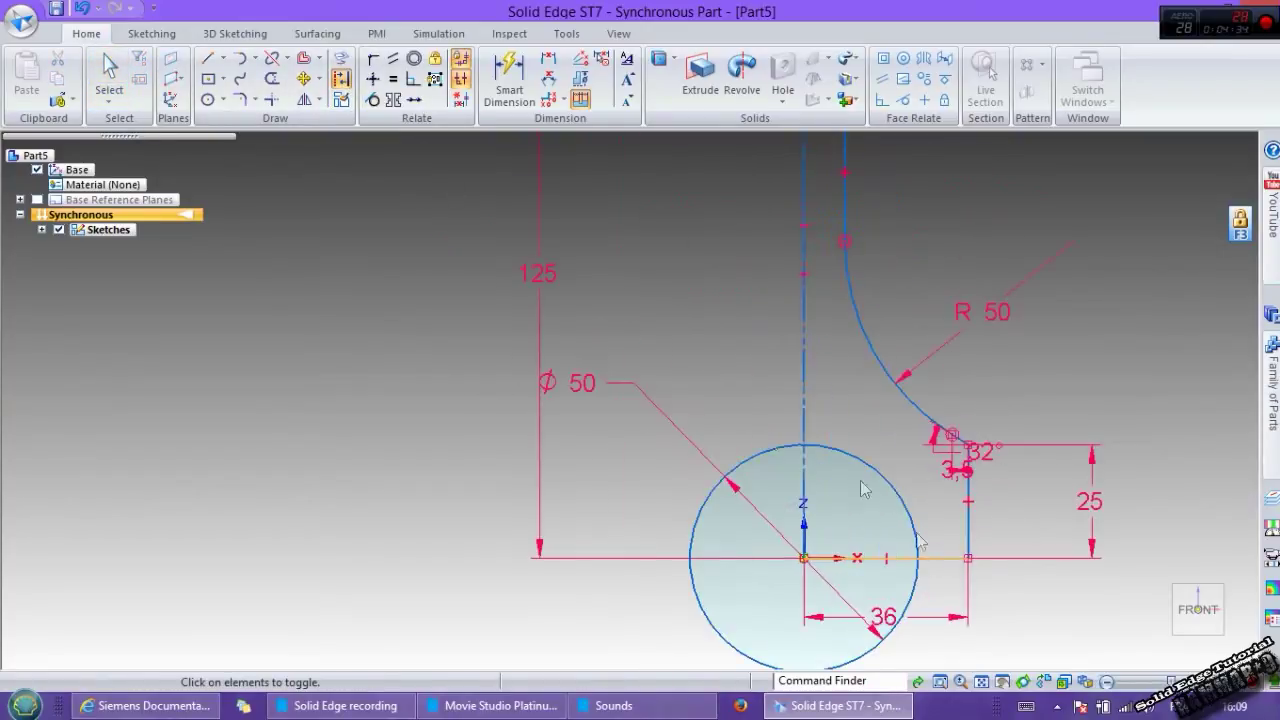
pyautogui.click(271, 80)
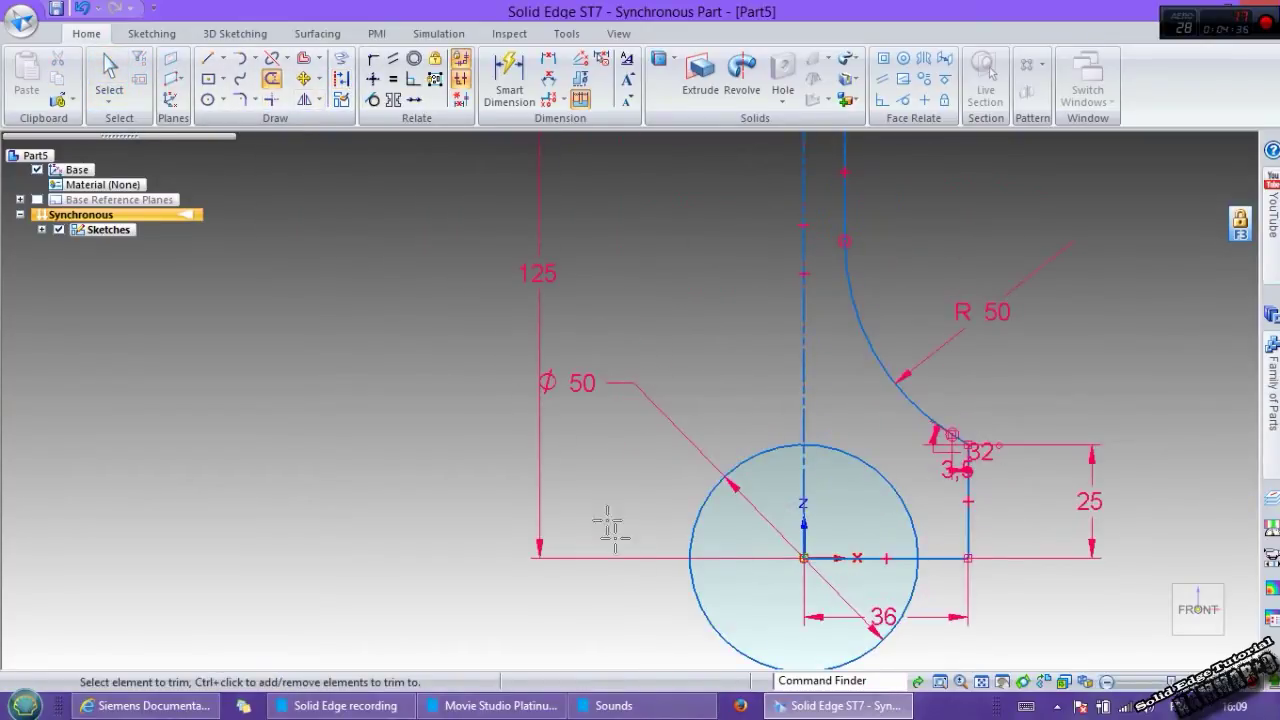
pyautogui.click(691, 611)
pyautogui.scroll(2, 896, 557)
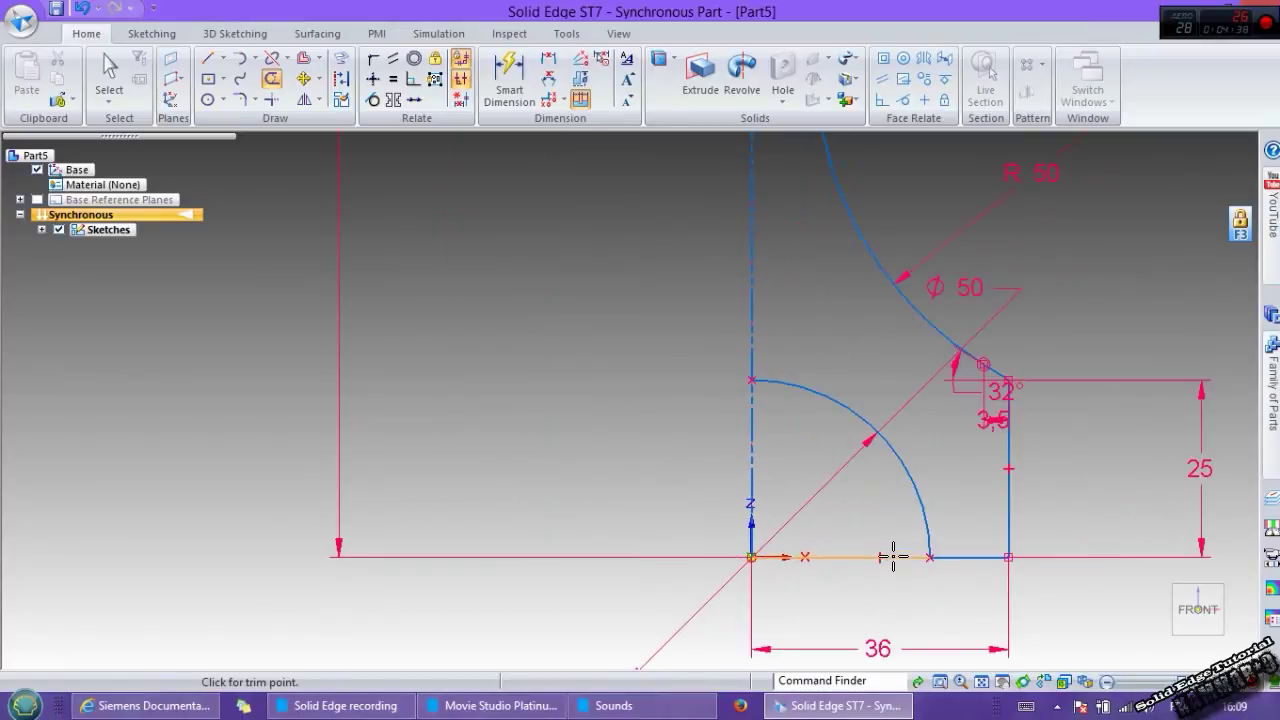
pyautogui.click(894, 557)
# - Trim the outer head arc back to the centreline, keeping only the portion on the shank side
pyautogui.scroll(-3, 887, 591)
pyautogui.scroll(3, 848, 350)
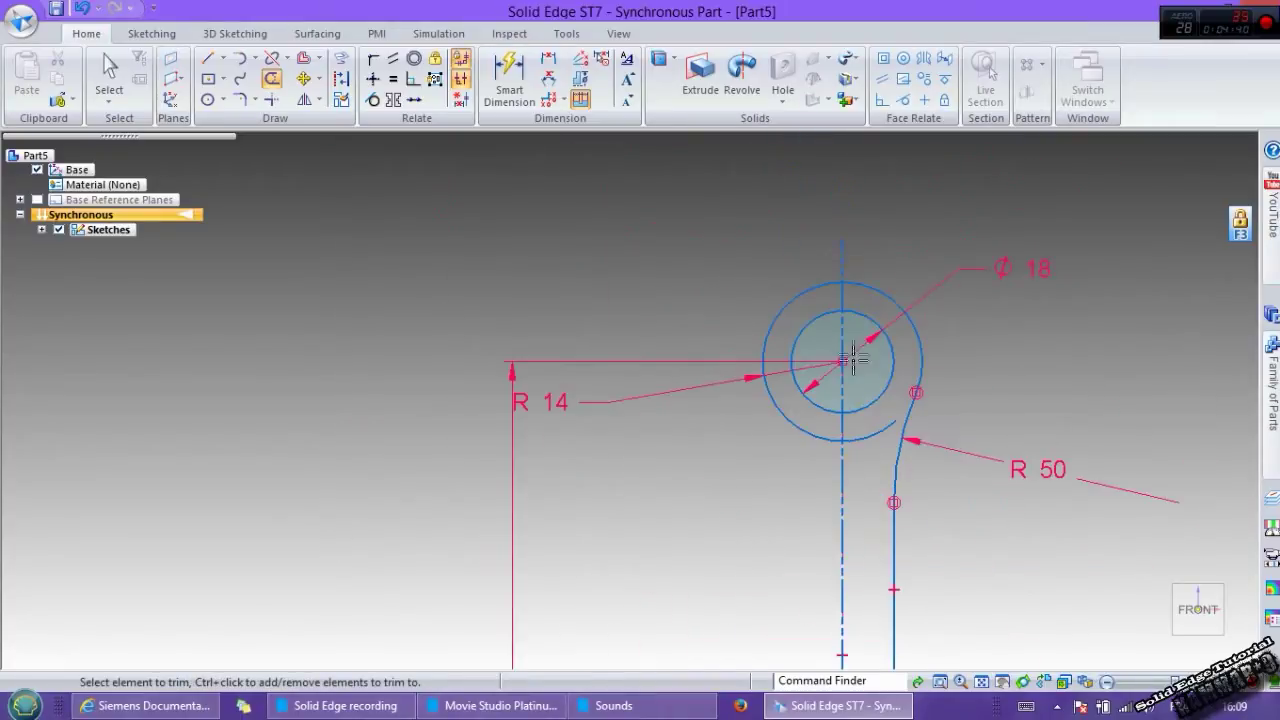
pyautogui.click(812, 432)
pyautogui.moveTo(852, 440); pyautogui.dragTo(853, 441)
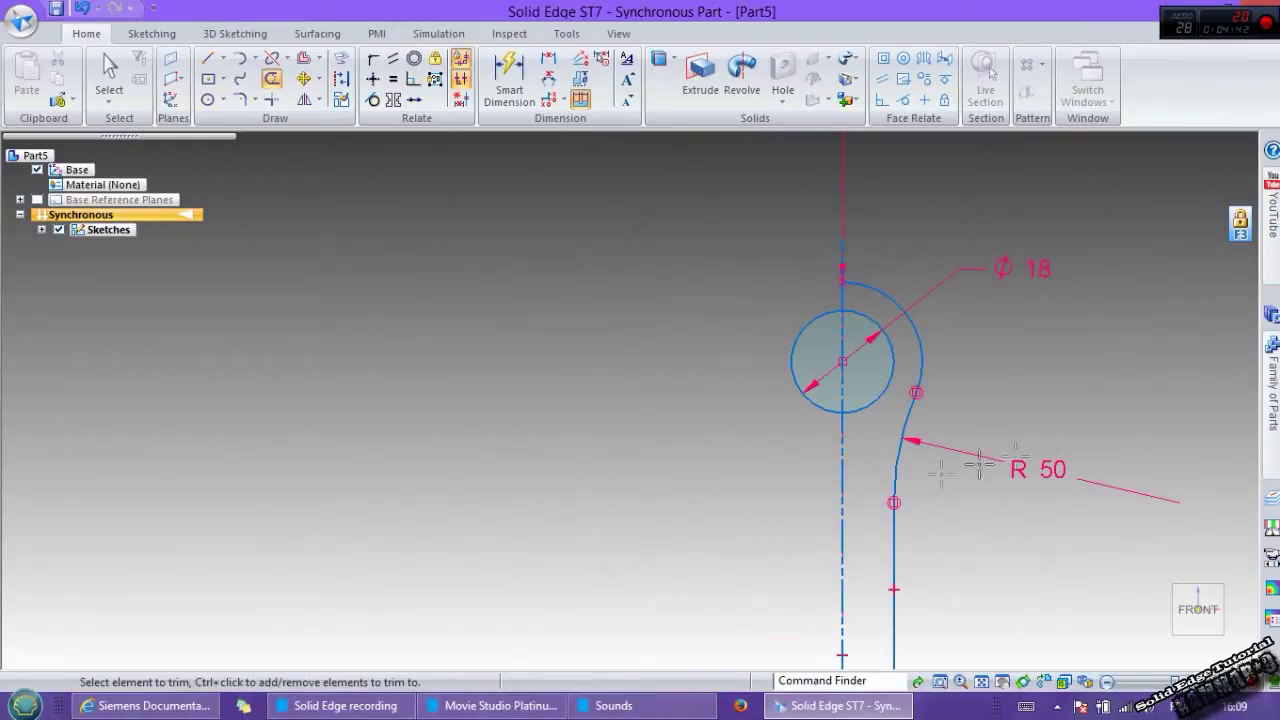
pyautogui.press('Escape')
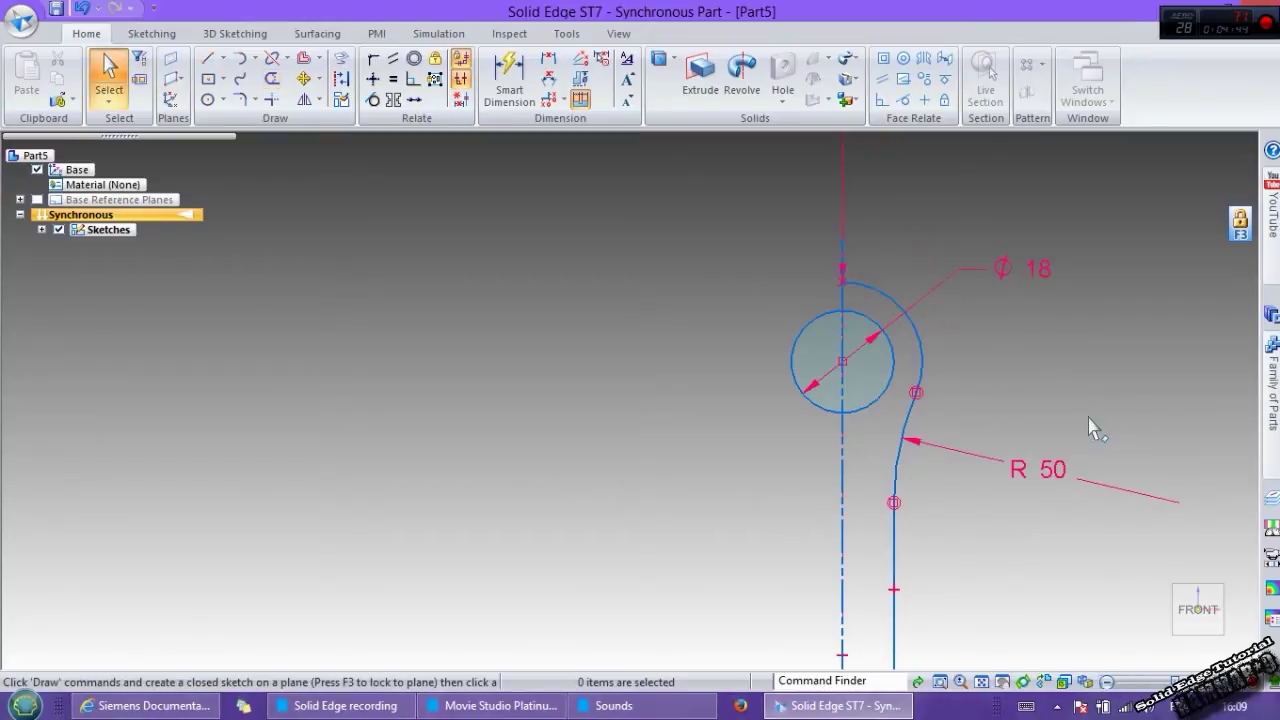
# - Mirror the right-hand half-profile, including the big-end arc and outer head arc, about the vertical centreline, keeping the original
pyautogui.scroll(-5, 1094, 420)
pyautogui.scroll(4, 1136, 510)
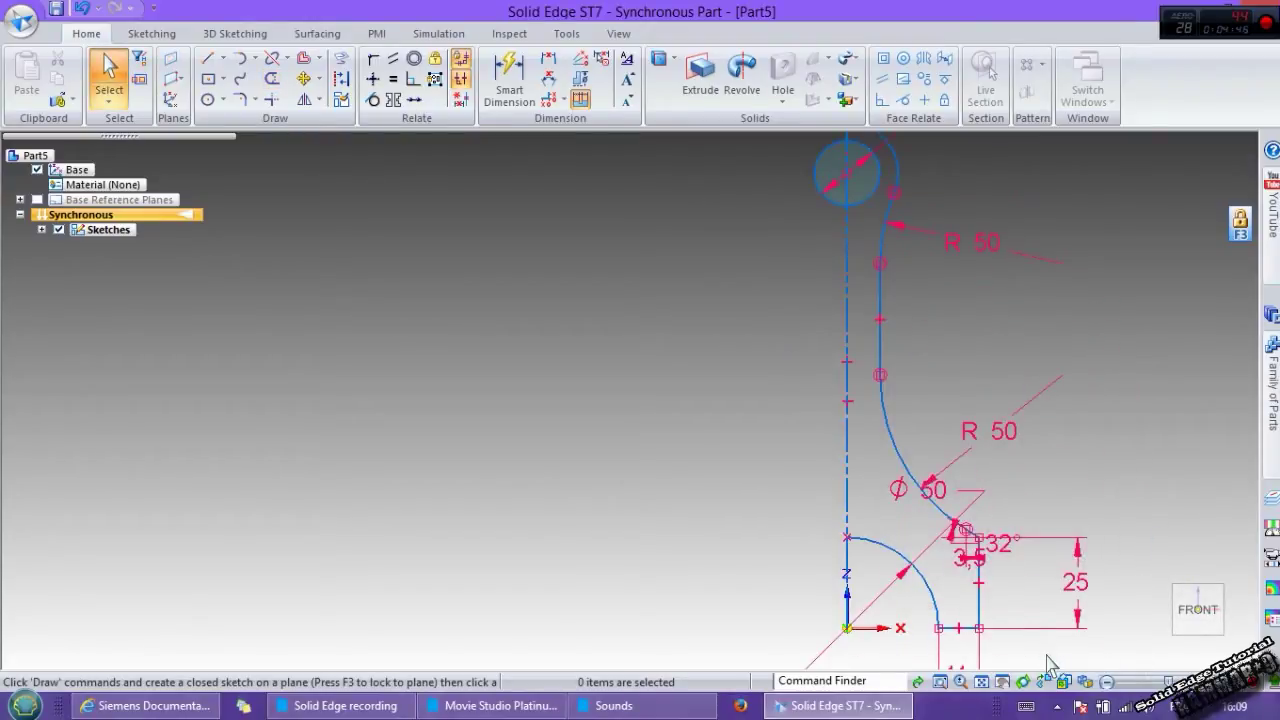
pyautogui.moveTo(918, 496)
pyautogui.mouseDown()
pyautogui.moveTo(877, 378)
pyautogui.moveTo(868, 256)
pyautogui.mouseUp()
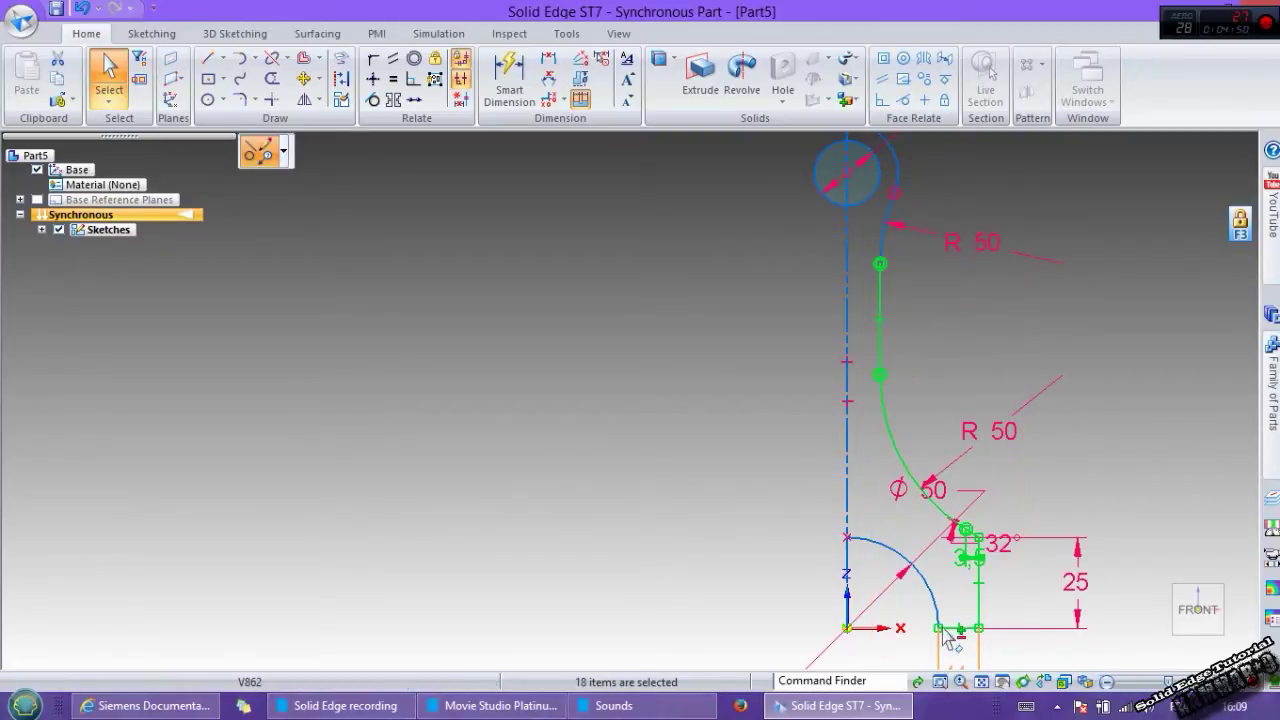
pyautogui.scroll(1, 935, 603)
pyautogui.scroll(-3, 985, 597)
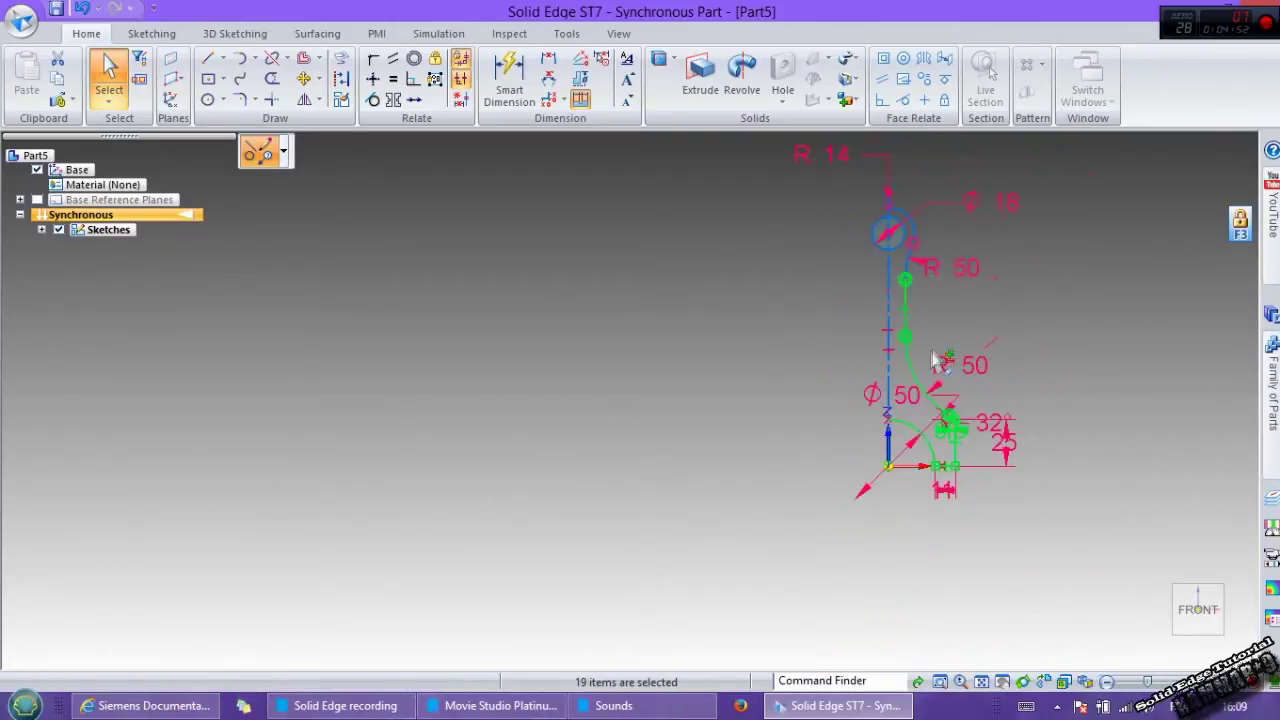
pyautogui.scroll(3, 912, 275)
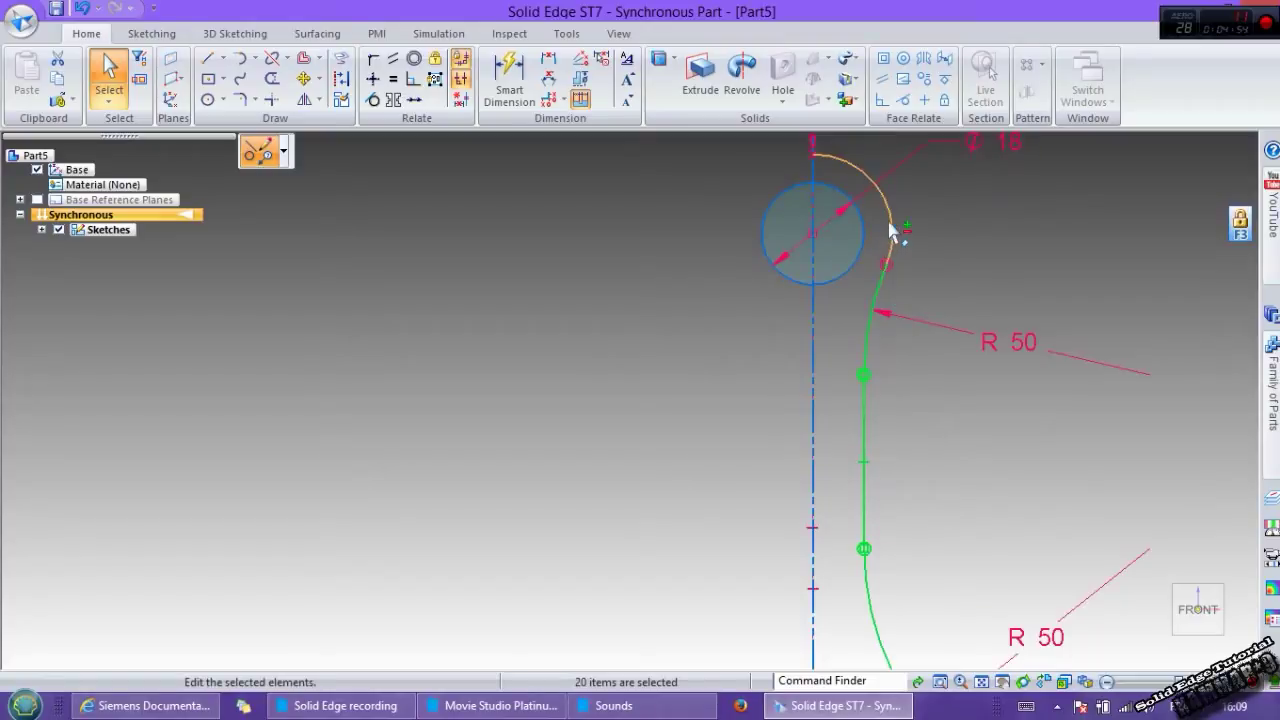
pyautogui.scroll(-2, 985, 292)
pyautogui.click(304, 99)
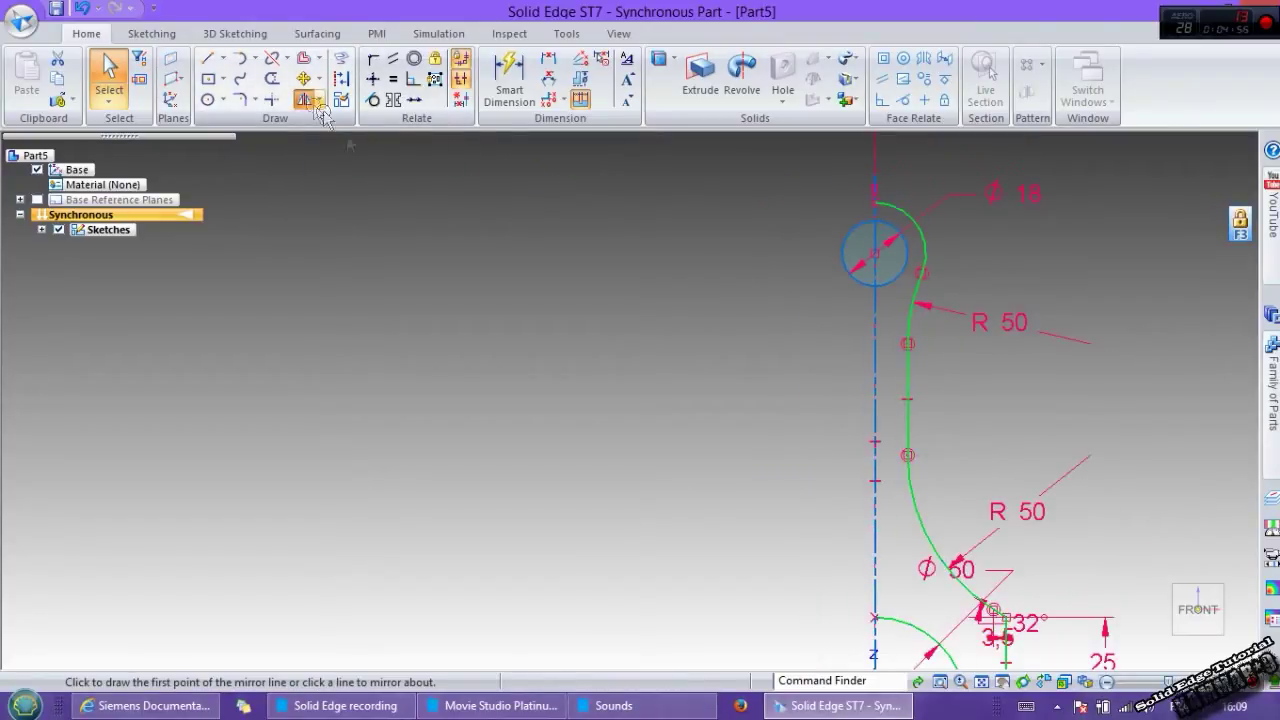
pyautogui.click(866, 395)
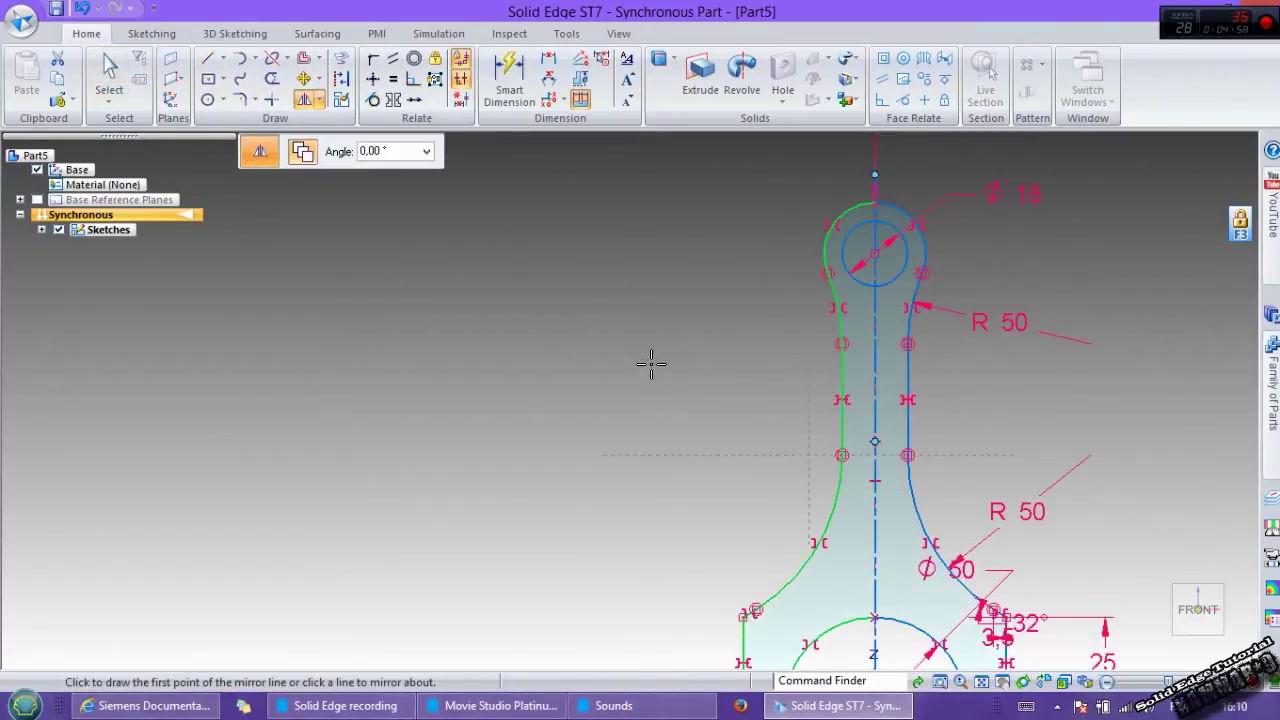
# - Extrude the closed rod profile region symmetrically about the sketch plane to a total thickness of 15 mm
pyautogui.scroll(-2, 651, 364)
pyautogui.scroll(2, 637, 510)
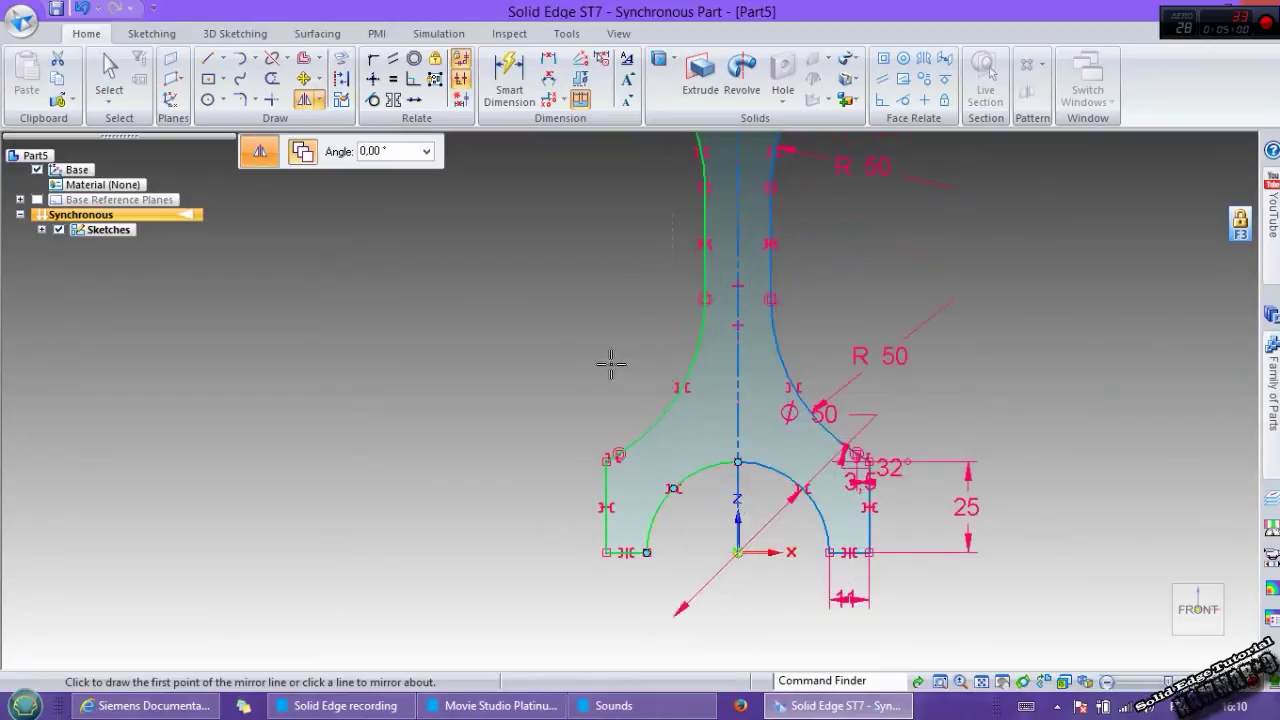
pyautogui.moveTo(610, 363); pyautogui.dragTo(560, 430, button='middle')
pyautogui.press('Escape')
pyautogui.click(703, 405)
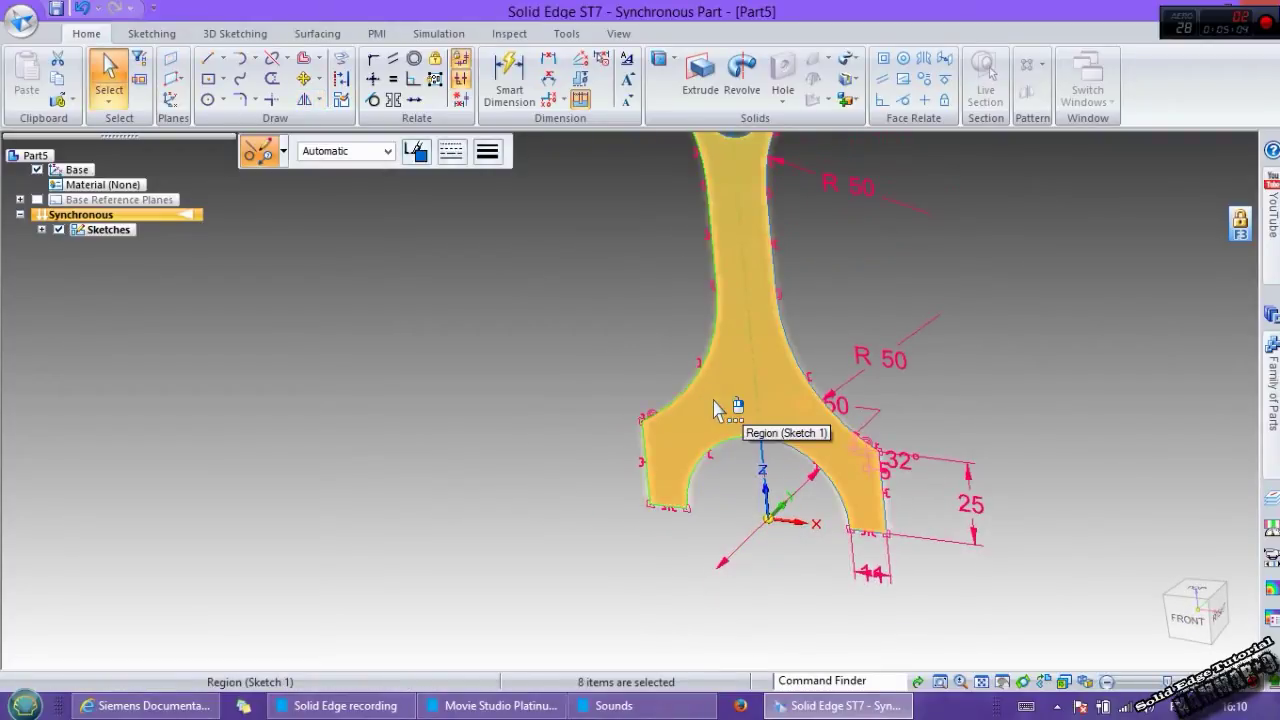
pyautogui.click(714, 410)
pyautogui.click(692, 428)
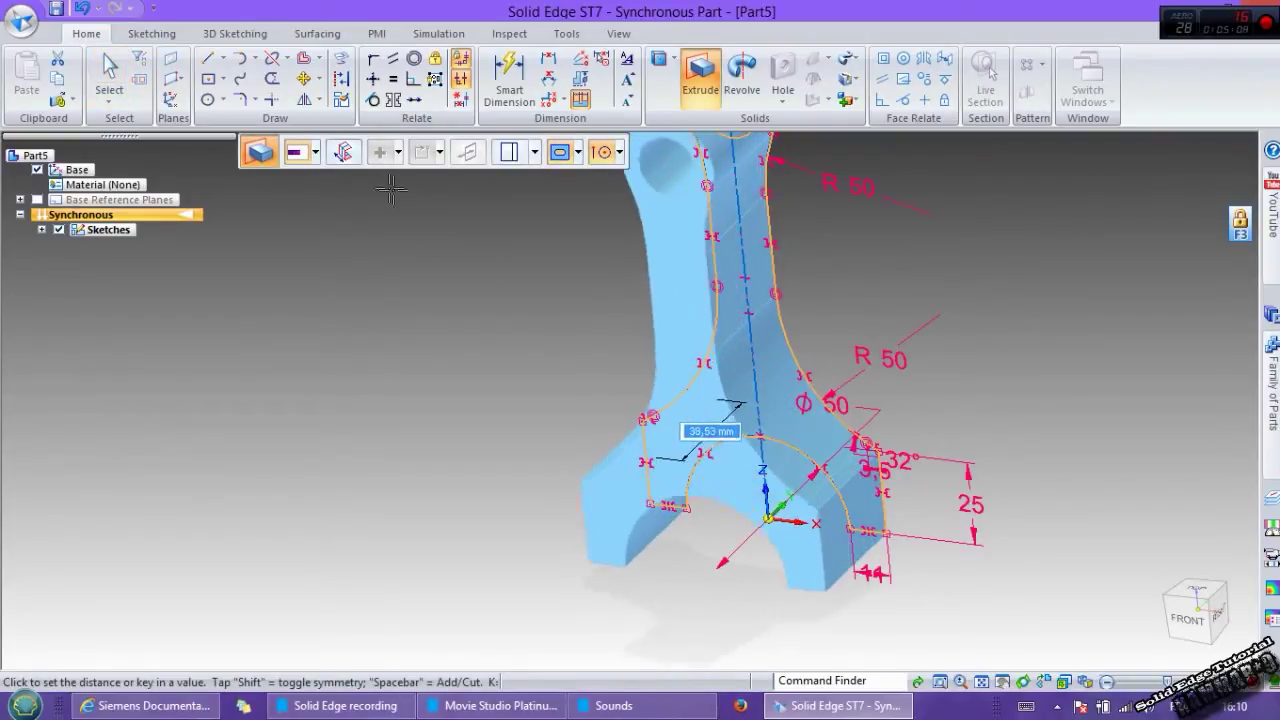
pyautogui.click(343, 155)
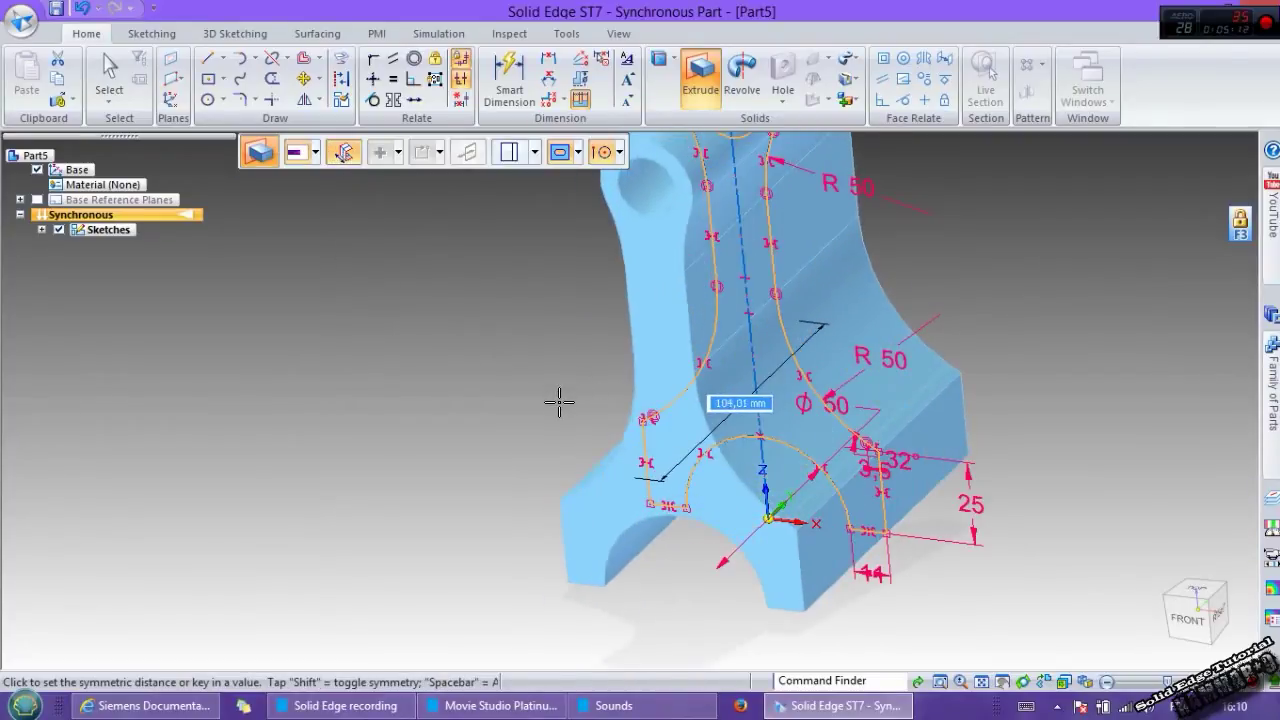
pyautogui.write('15')
pyautogui.press('Return')
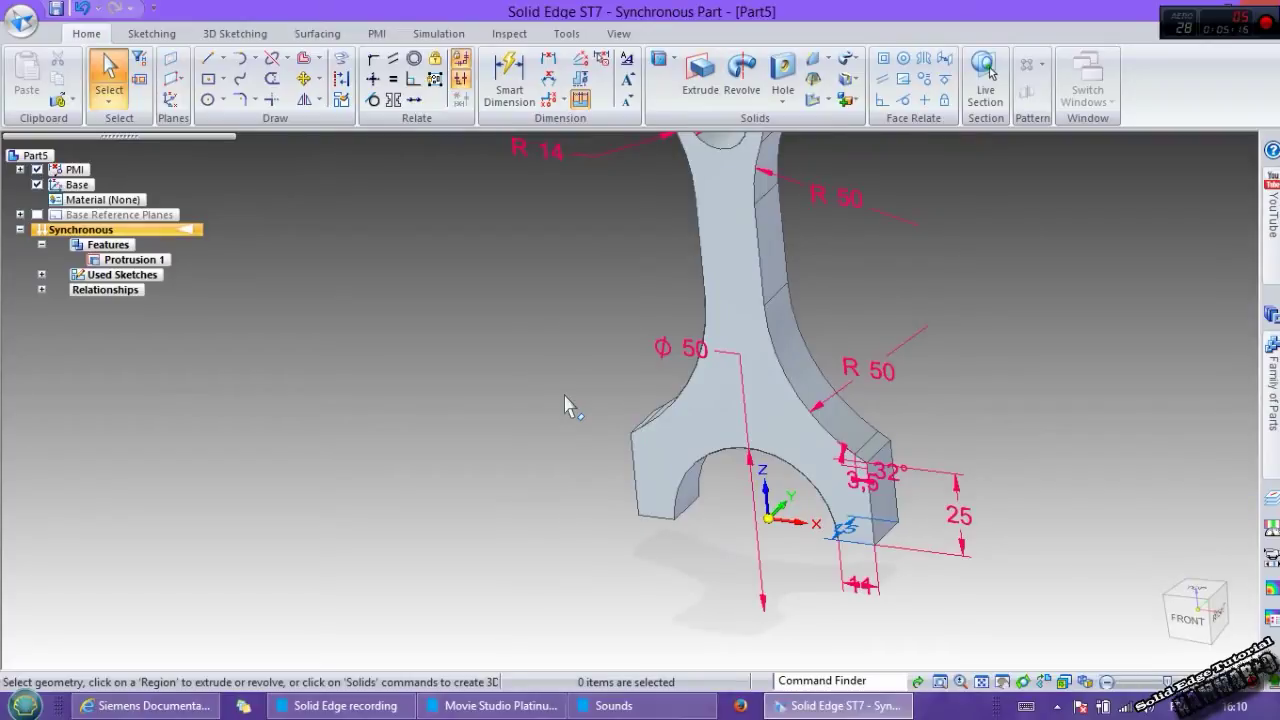
# - Project the edges of the small-end bore and the big-end arc into a sketch on the rod's front face
pyautogui.scroll(-3, 566, 398)
pyautogui.scroll(4, 616, 289)
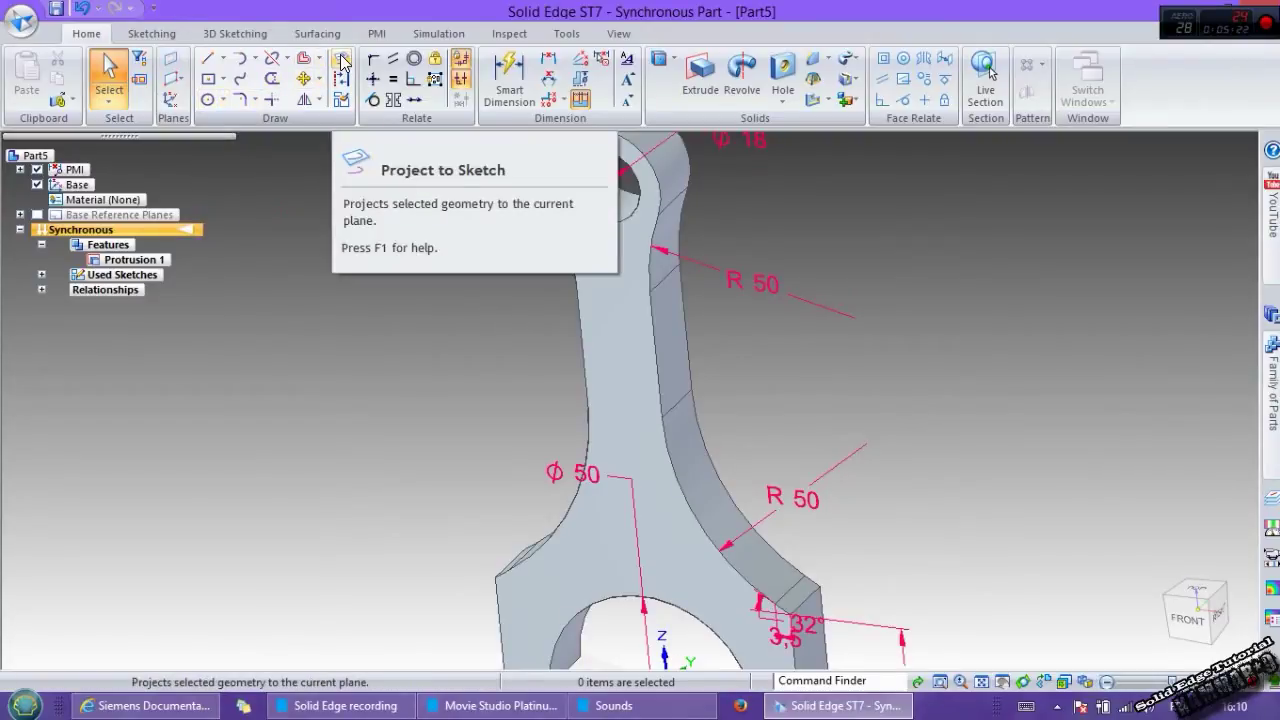
pyautogui.click(340, 60)
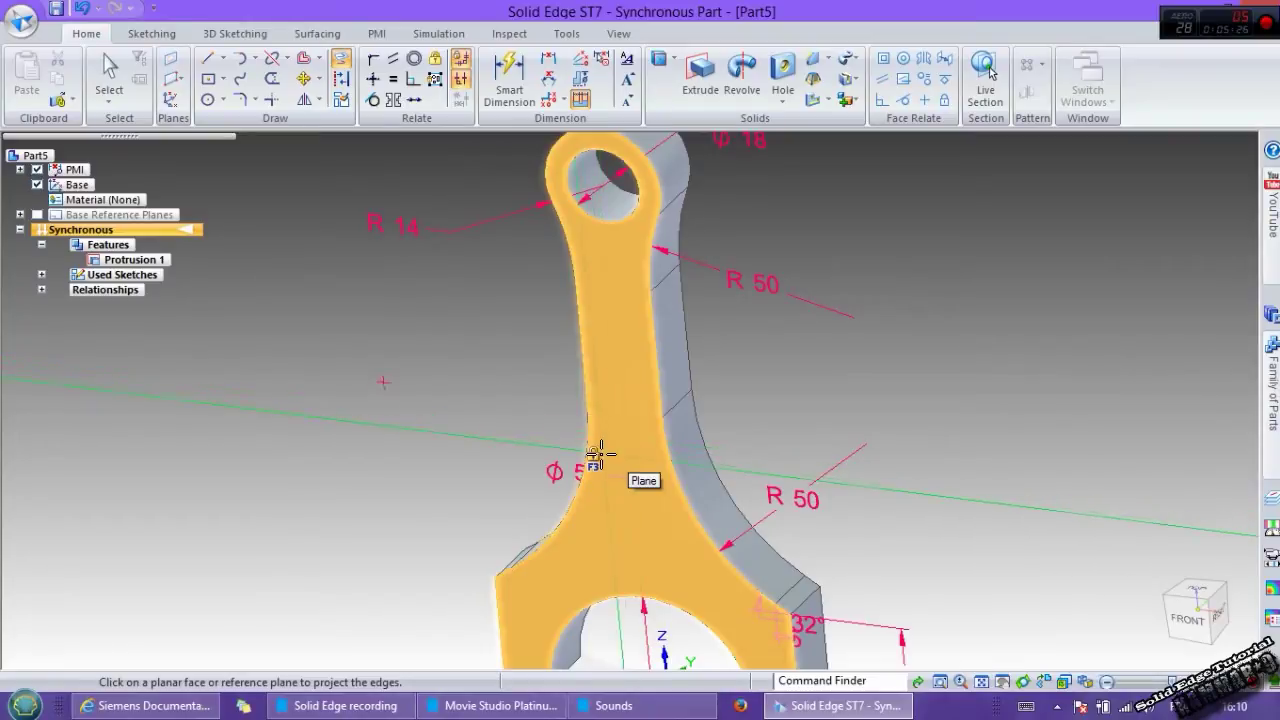
pyautogui.click(590, 464)
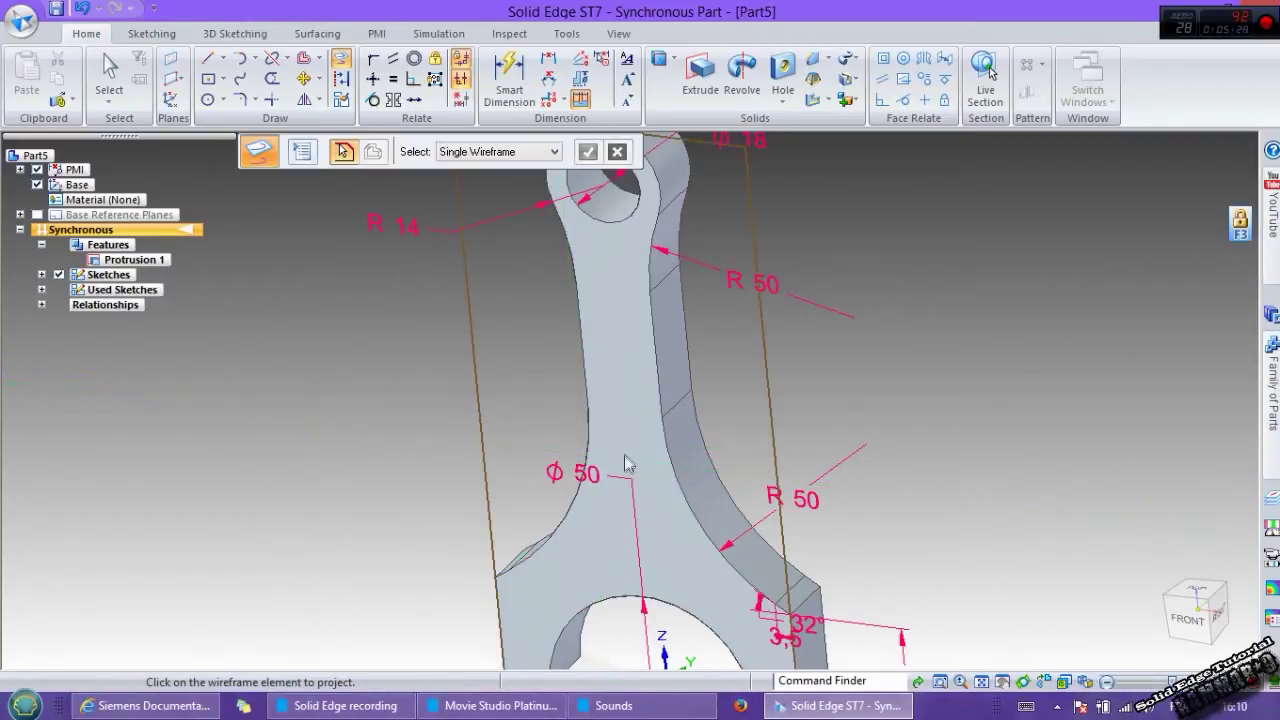
pyautogui.scroll(-3, 628, 438)
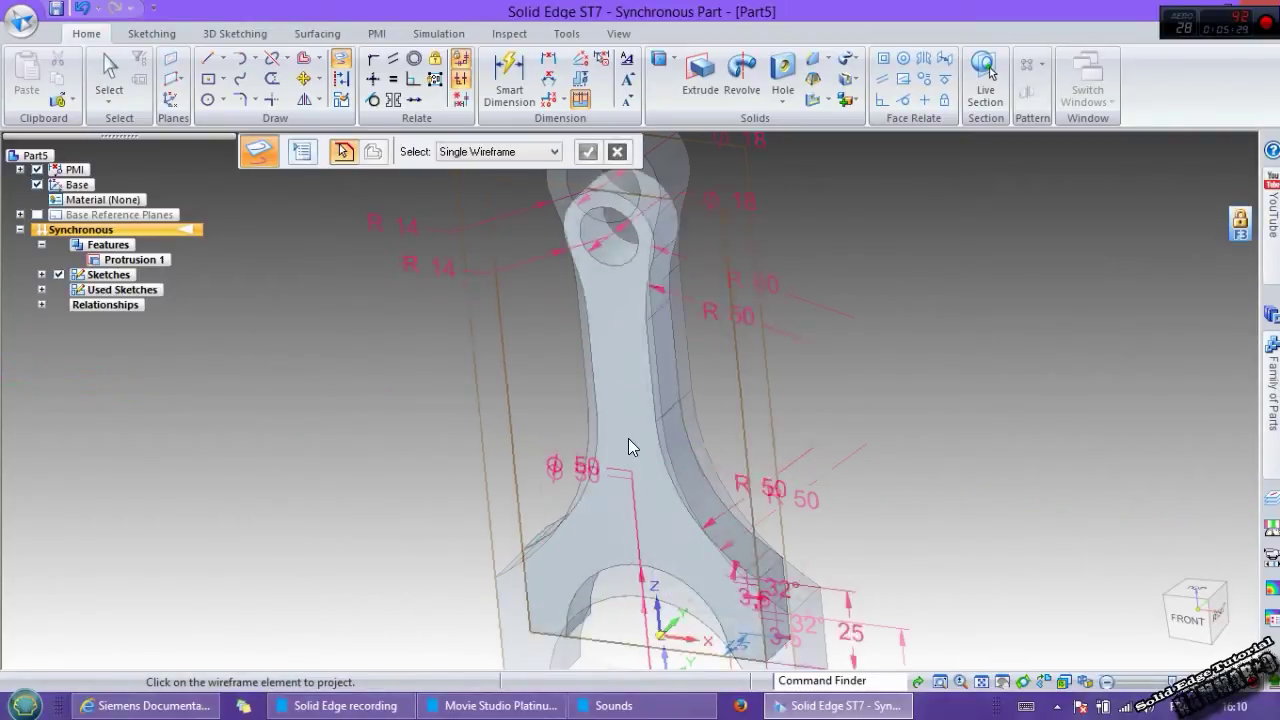
pyautogui.click(608, 300)
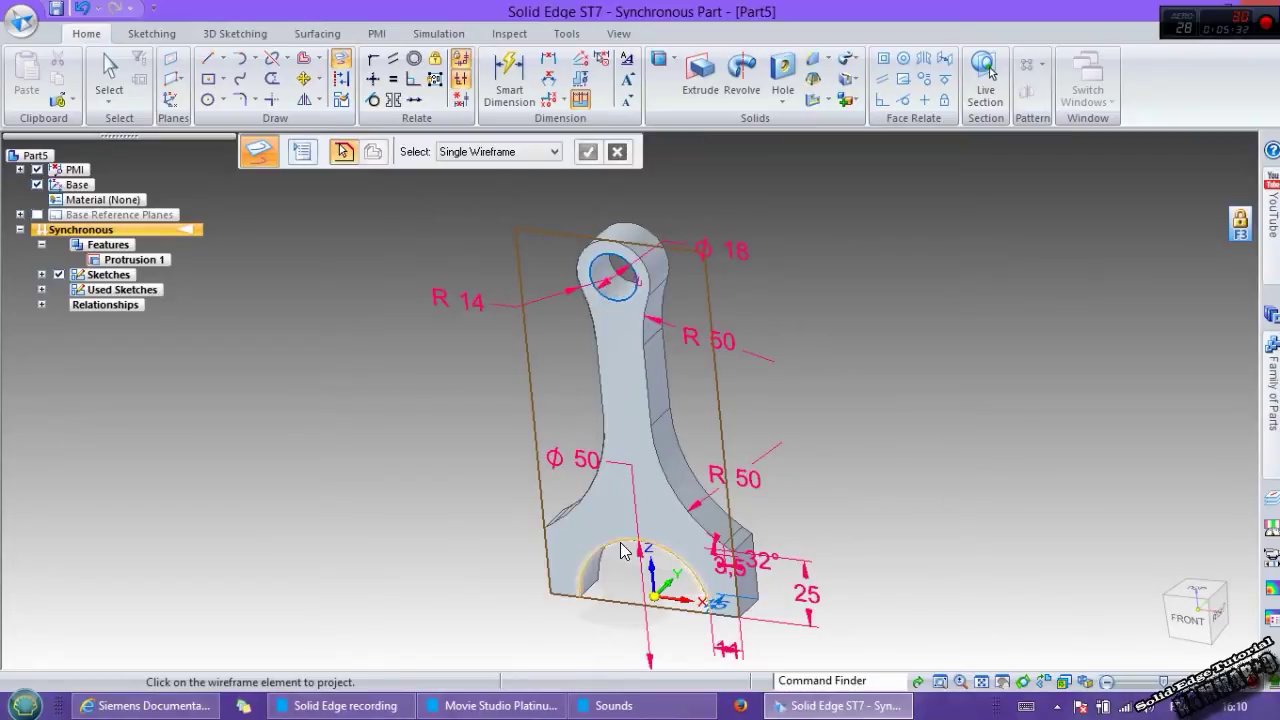
# - Draw a 60 mm diameter circle concentric with the big-end arc on the front face
pyautogui.click(207, 99)
pyautogui.scroll(2, 620, 568)
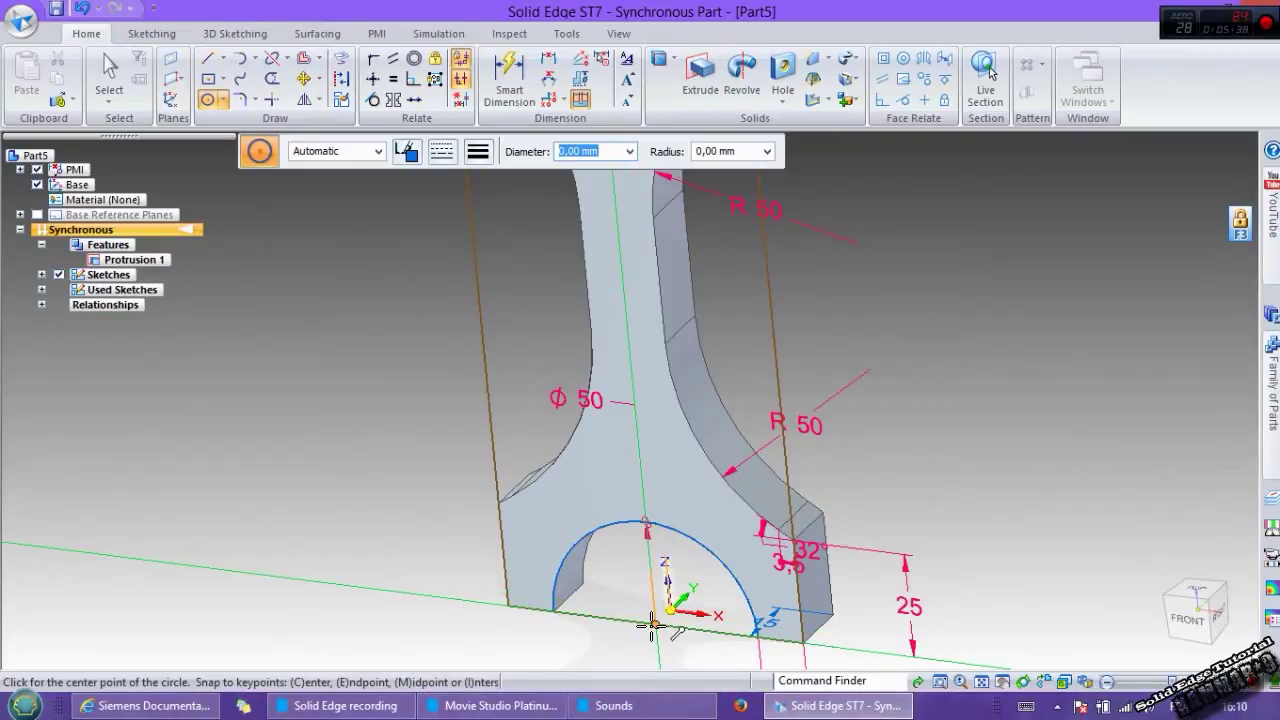
pyautogui.click(652, 625)
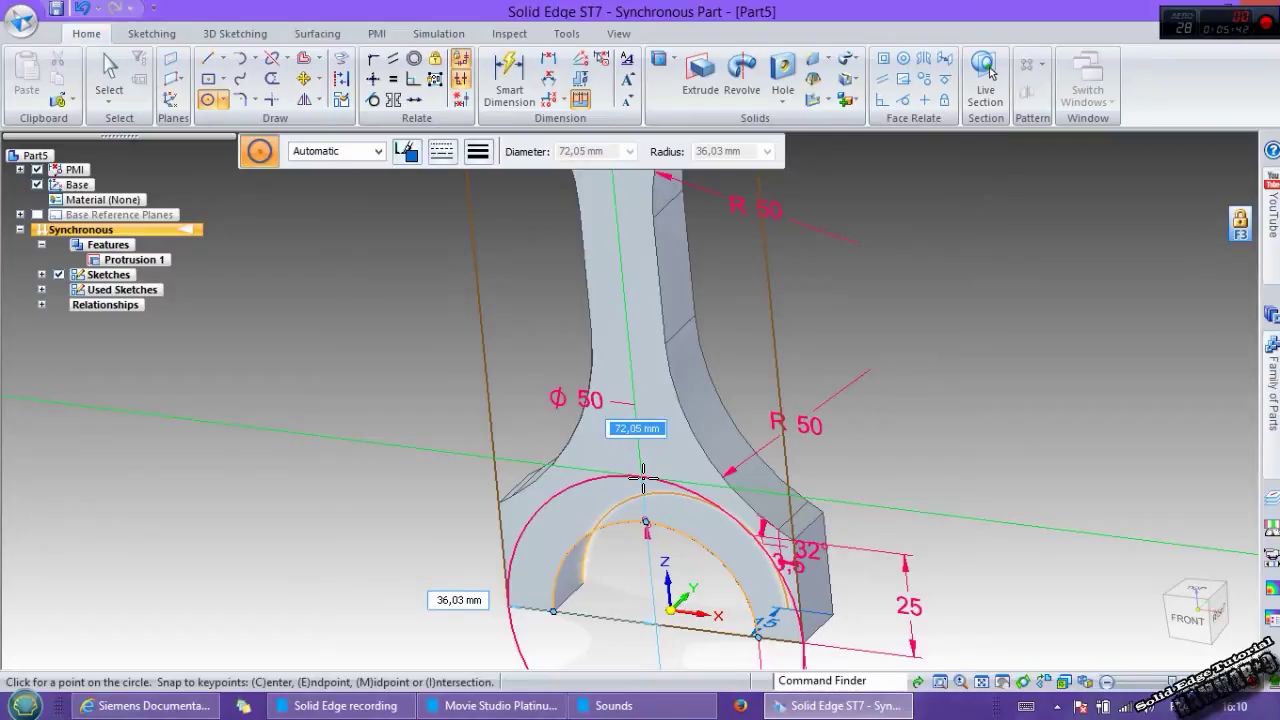
pyautogui.press('Return')
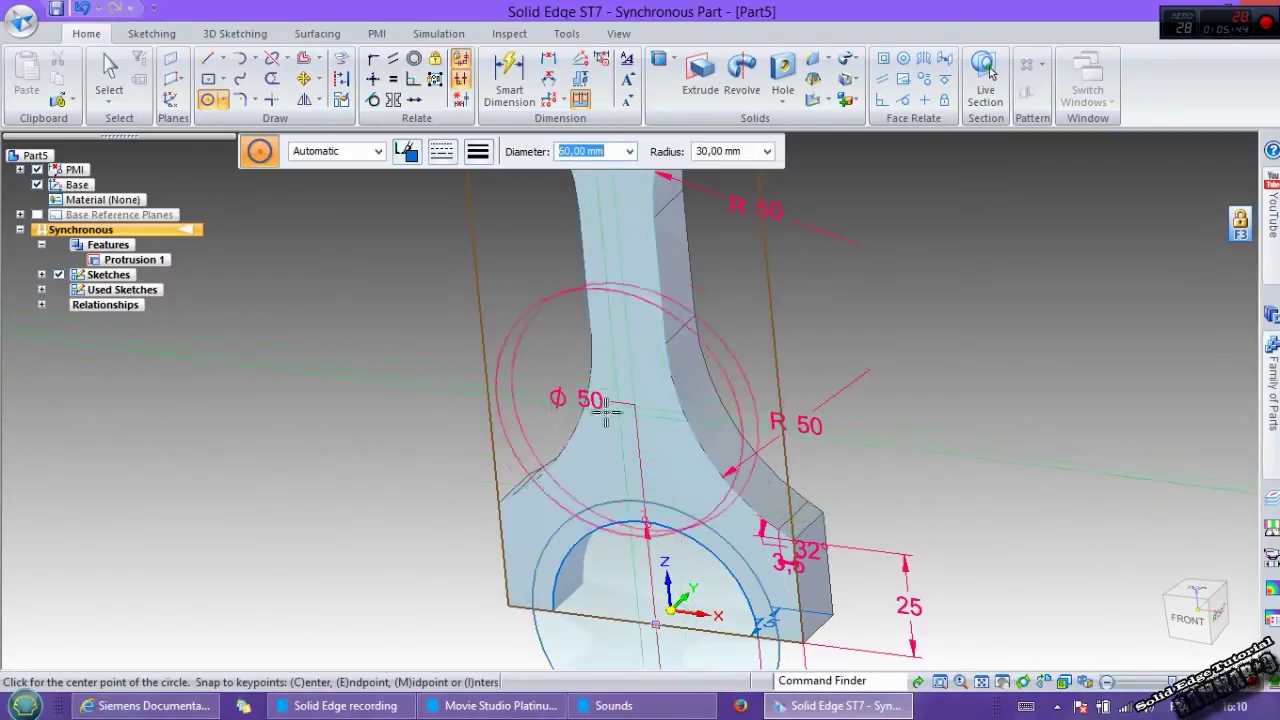
pyautogui.press('Escape')
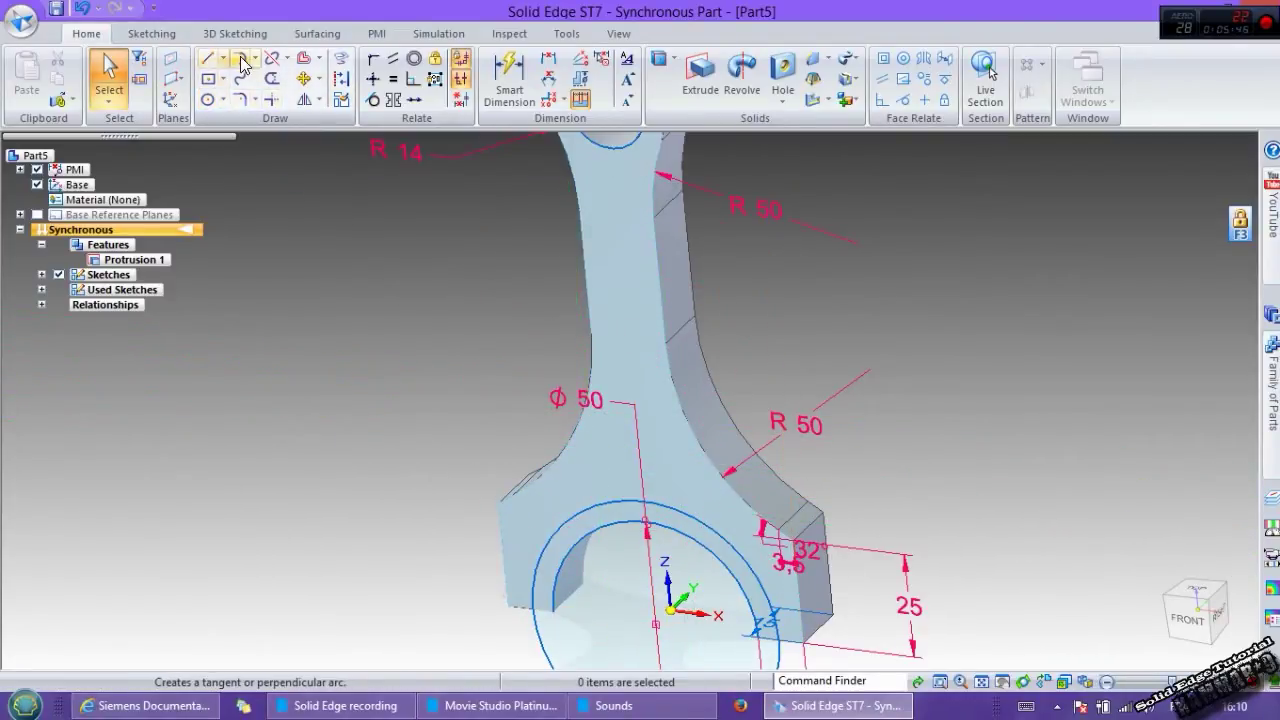
# - Draw a straight line along the big end's base, joining the two outer bottom corners of the front face
pyautogui.click(205, 60)
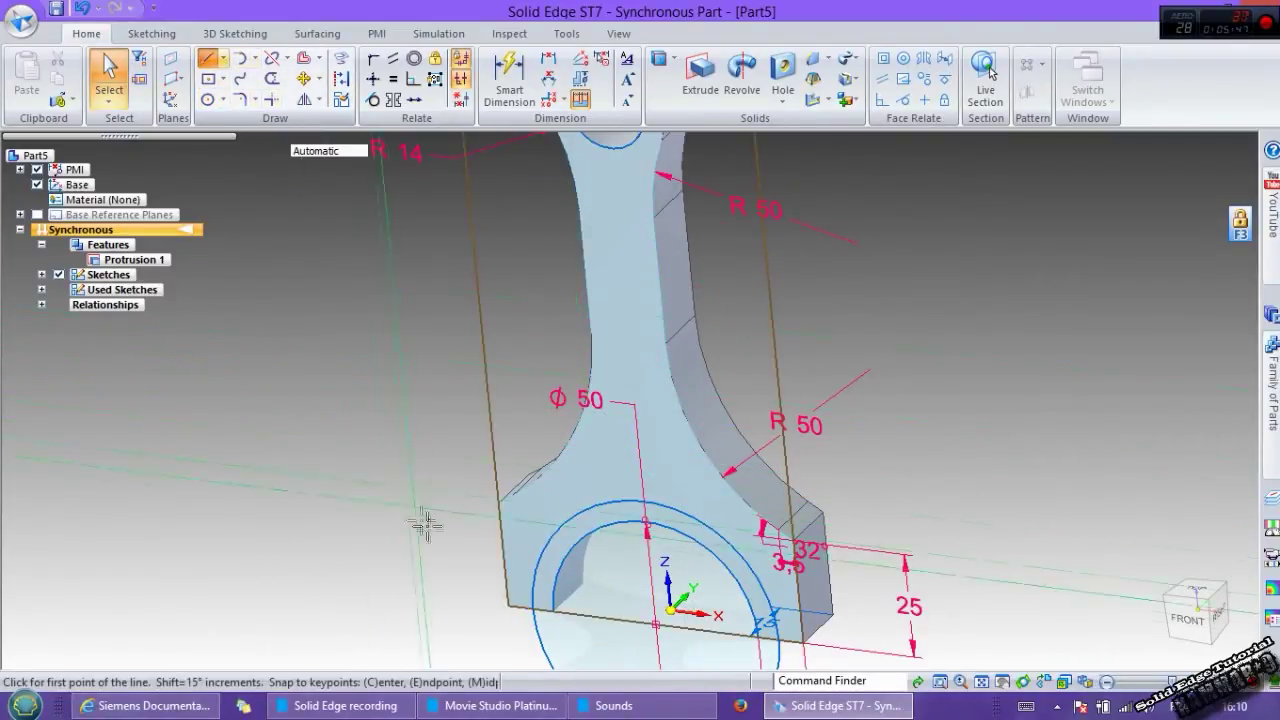
pyautogui.click(508, 606)
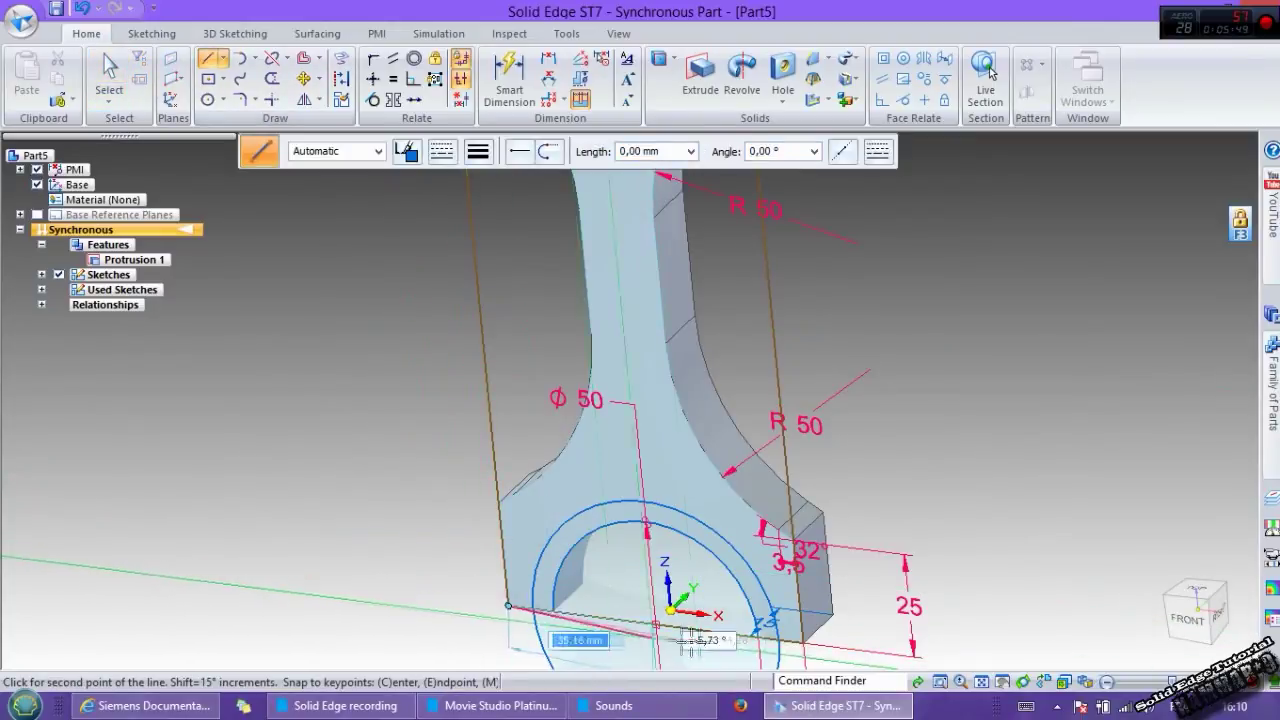
pyautogui.click(804, 643)
pyautogui.press('Escape')
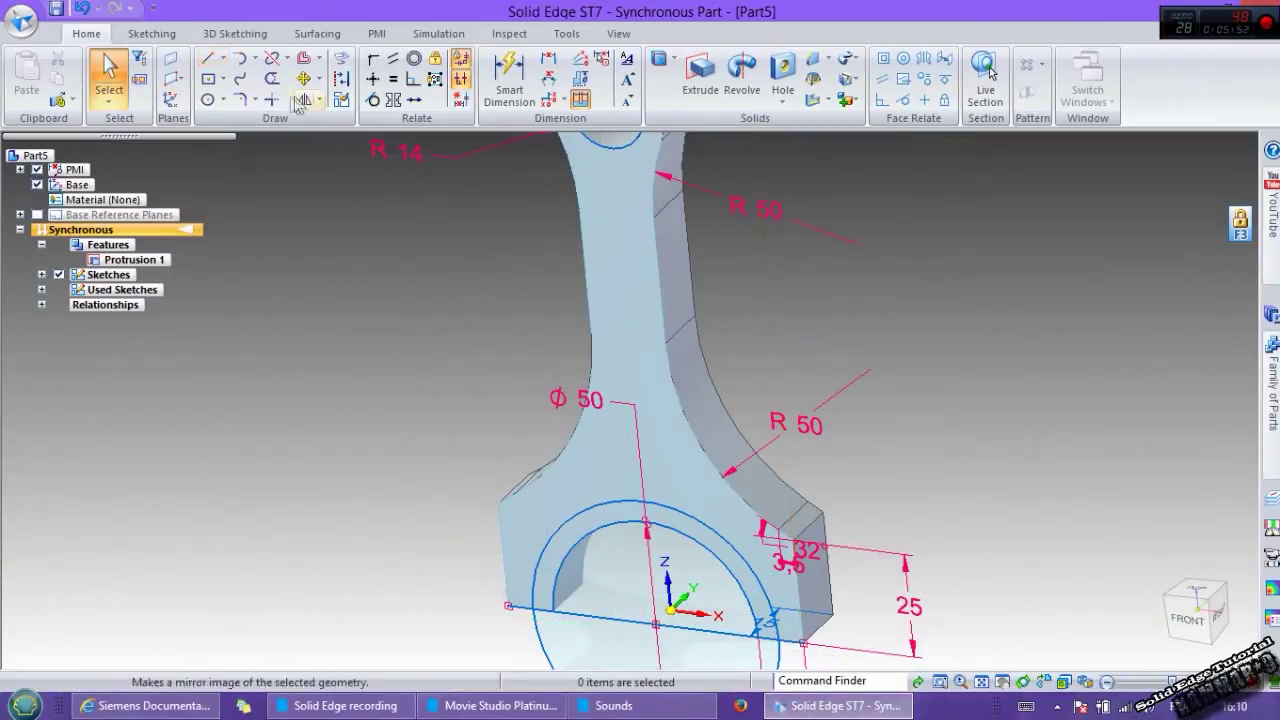
# - Trim the 60 mm circle's lower half and the base line, leaving a closed half-ring around the big-end bore
pyautogui.click(271, 78)
pyautogui.moveTo(608, 646)
pyautogui.mouseDown()
pyautogui.moveTo(545, 648)
pyautogui.moveTo(560, 636)
pyautogui.mouseUp()
pyautogui.click(574, 615)
pyautogui.click(514, 607)
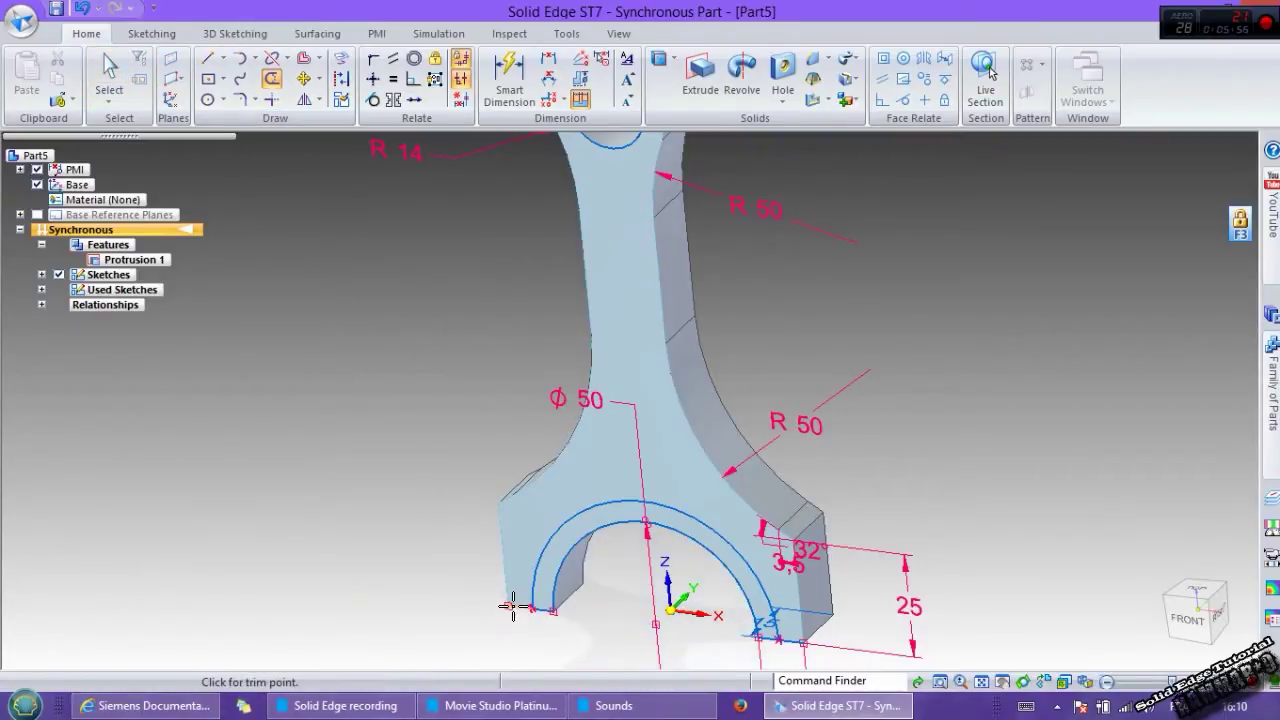
pyautogui.click(786, 643)
pyautogui.scroll(-4, 752, 662)
pyautogui.scroll(3, 711, 425)
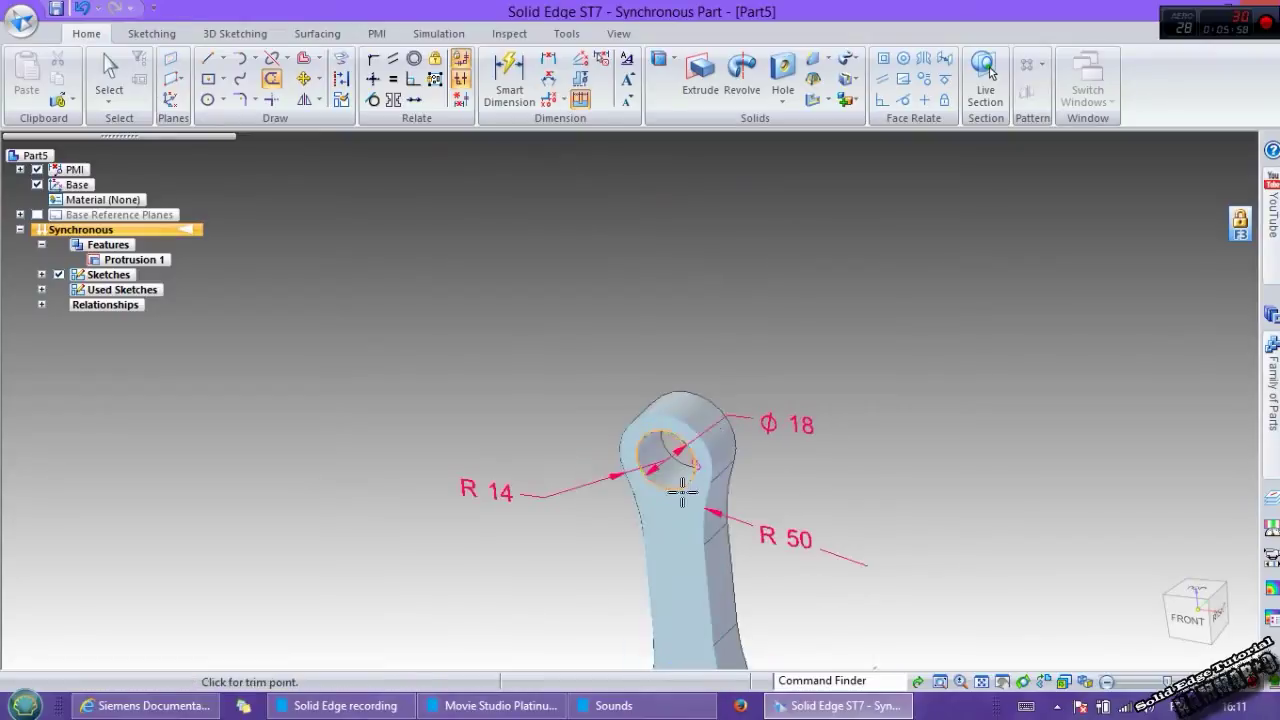
pyautogui.scroll(2, 682, 492)
pyautogui.press('Escape')
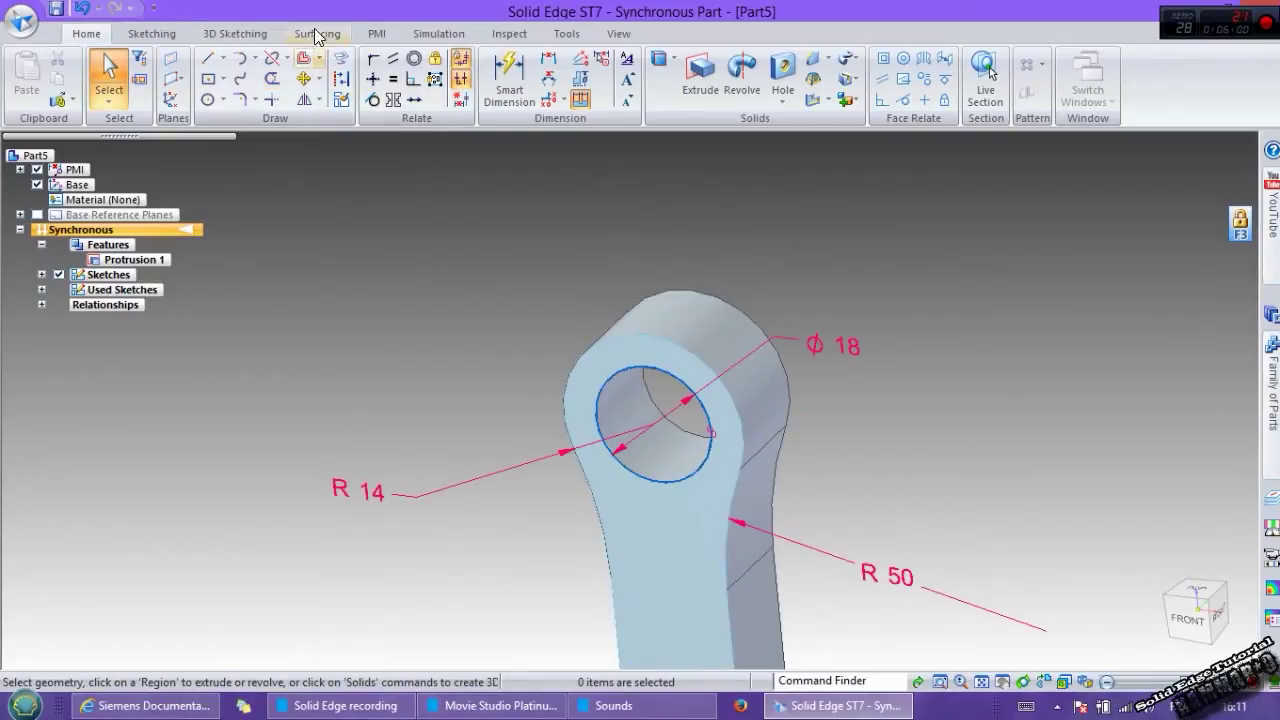
# - Offset the projected small-end bore circle outward by 5 mm
pyautogui.click(302, 58)
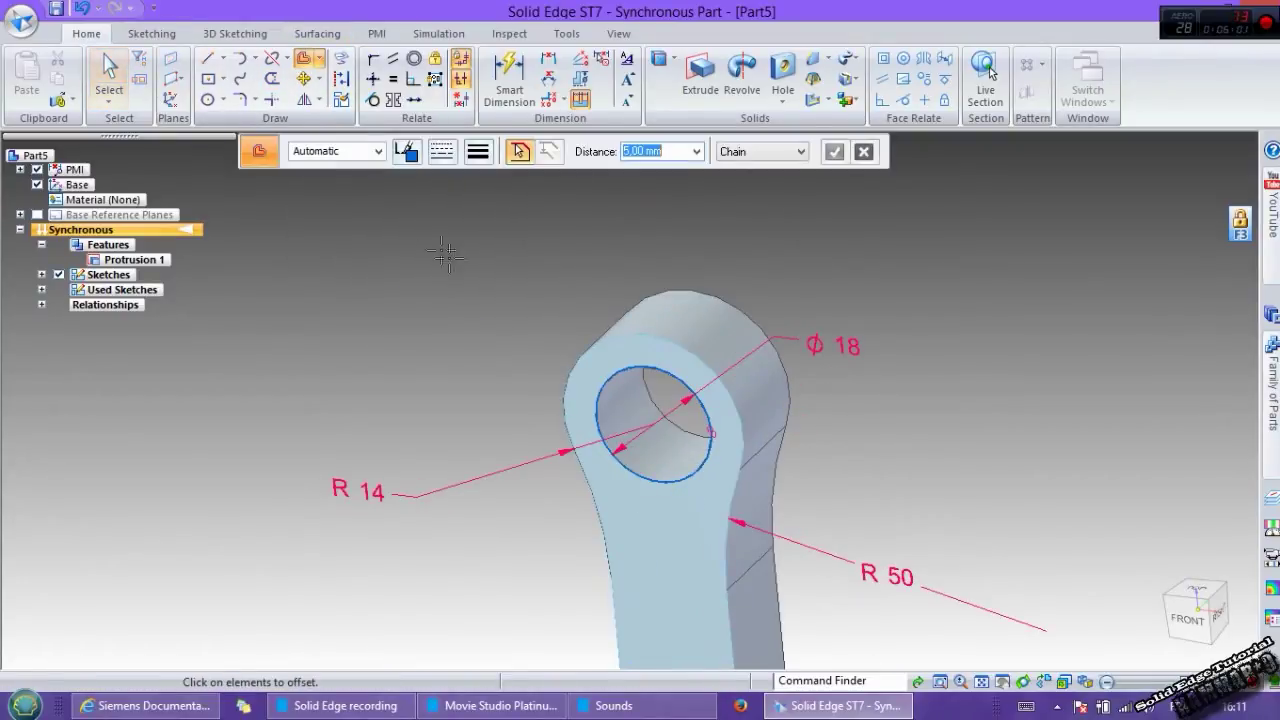
pyautogui.click(631, 369)
pyautogui.press('Return')
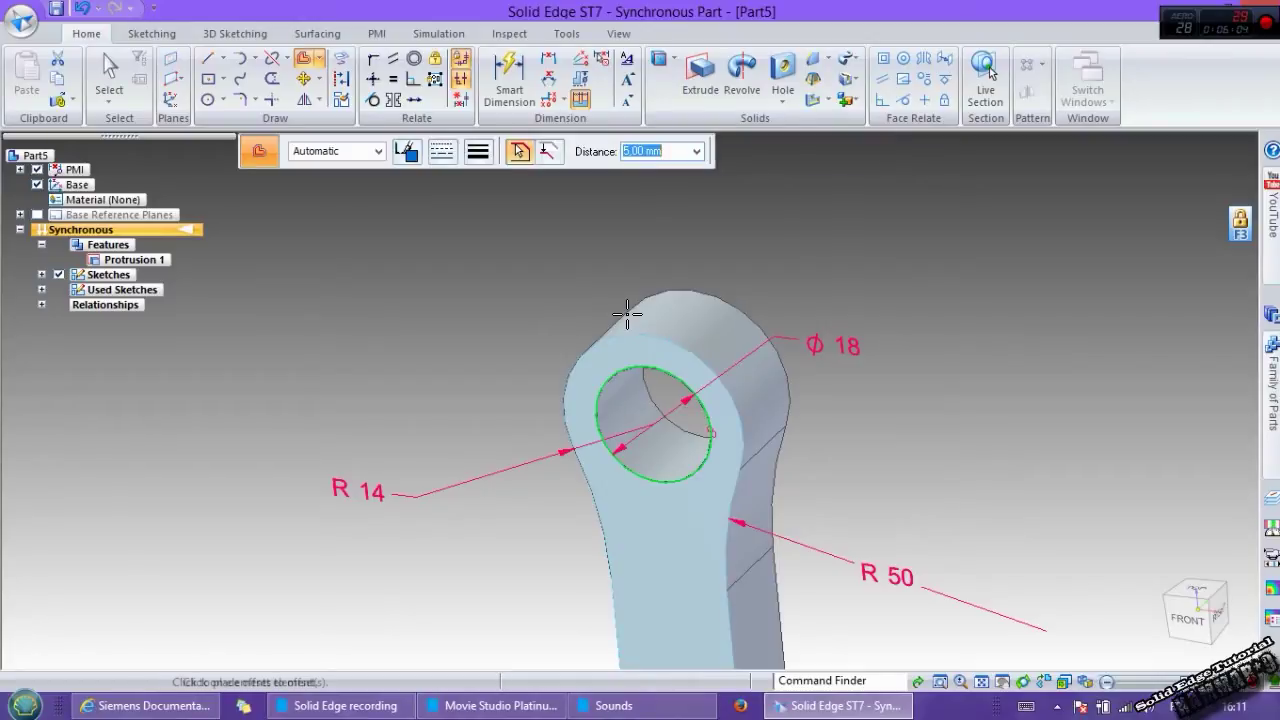
pyautogui.click(535, 328)
pyautogui.press('Escape')
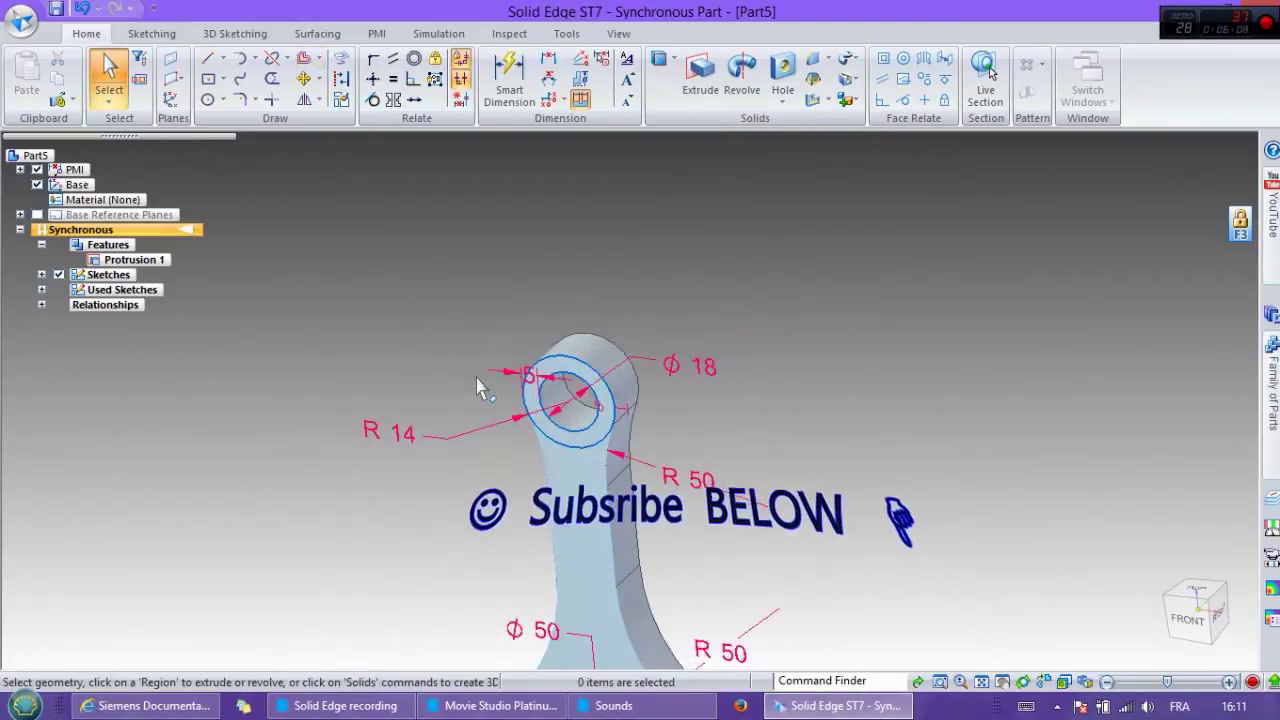
# - Extrude the small-end ring and big-end half-ring regions together 2 mm outward from the front face, with a one-sided instead of symmetric extent
pyautogui.scroll(-3, 480, 385)
pyautogui.scroll(3, 441, 518)
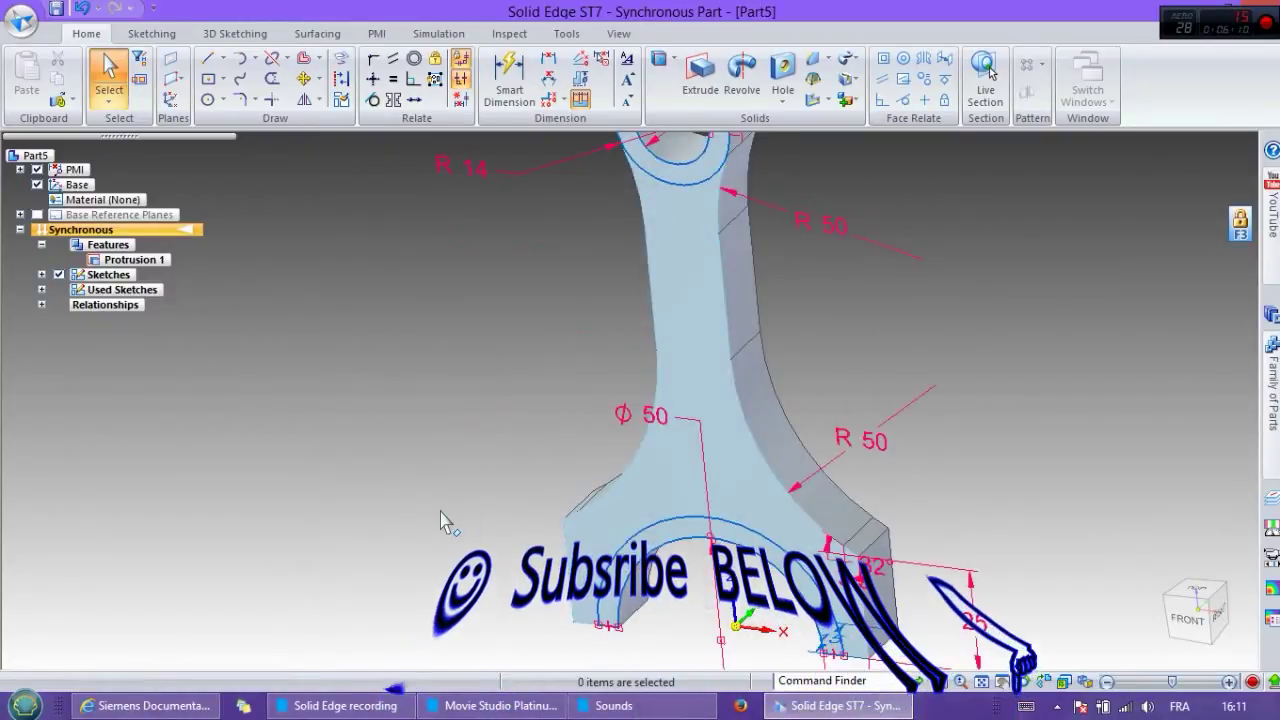
pyautogui.click(625, 560)
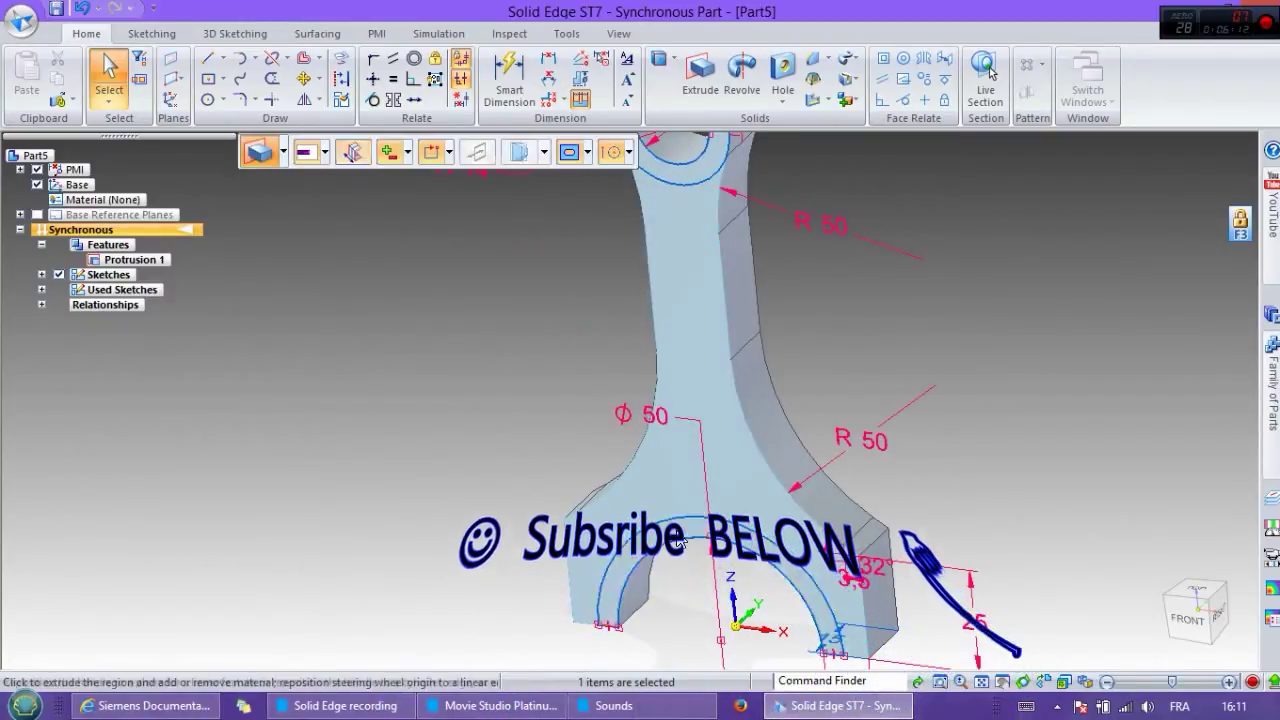
pyautogui.scroll(-3, 620, 370)
pyautogui.scroll(2, 625, 300)
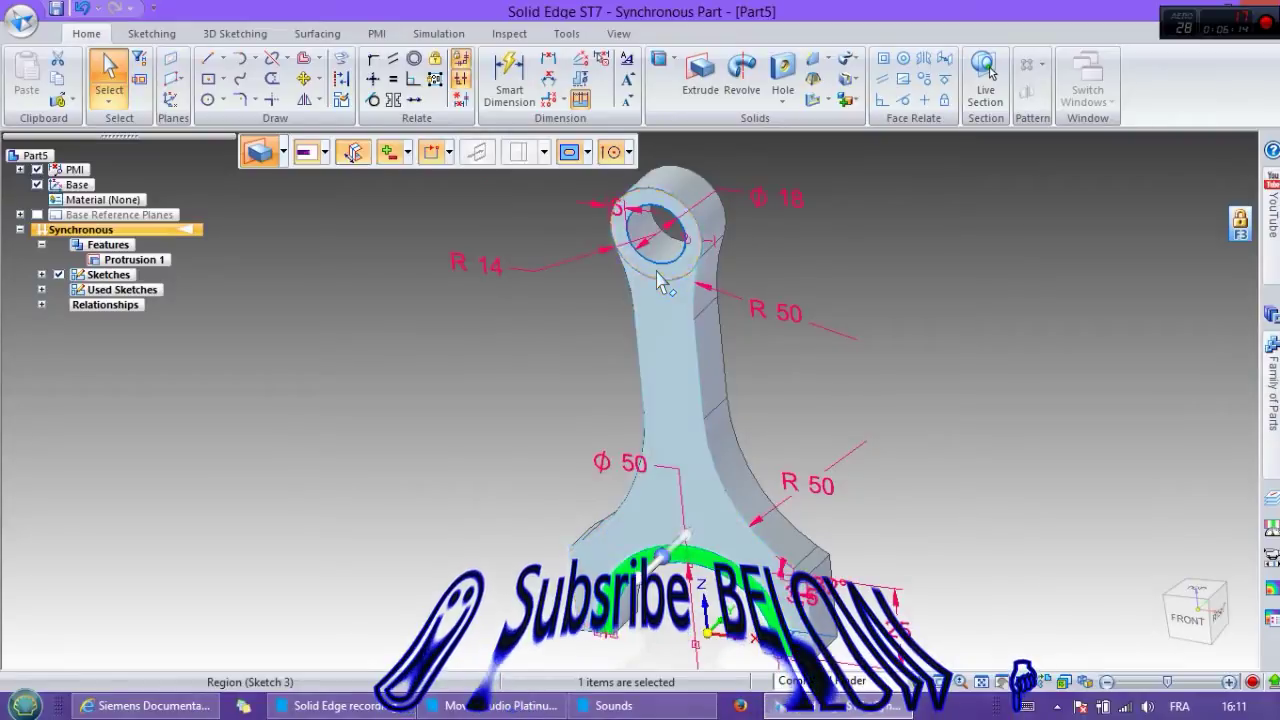
pyautogui.click(657, 275)
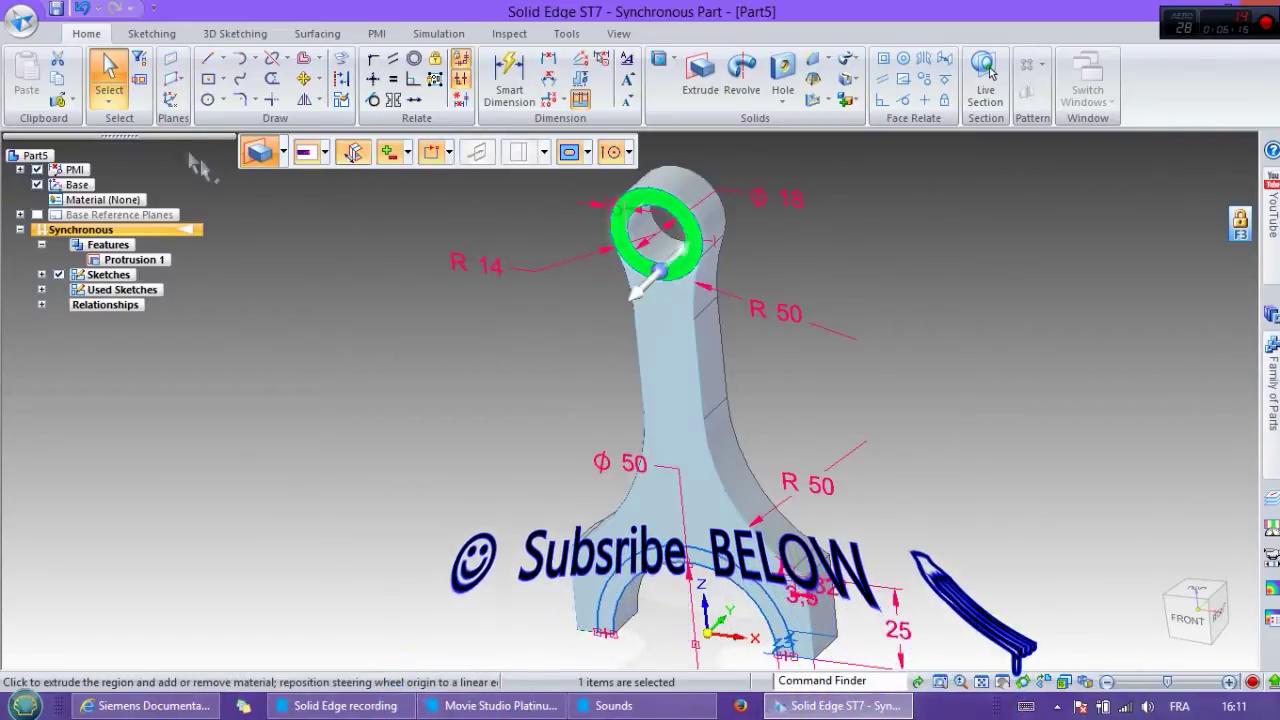
pyautogui.click(110, 98)
pyautogui.click(170, 229)
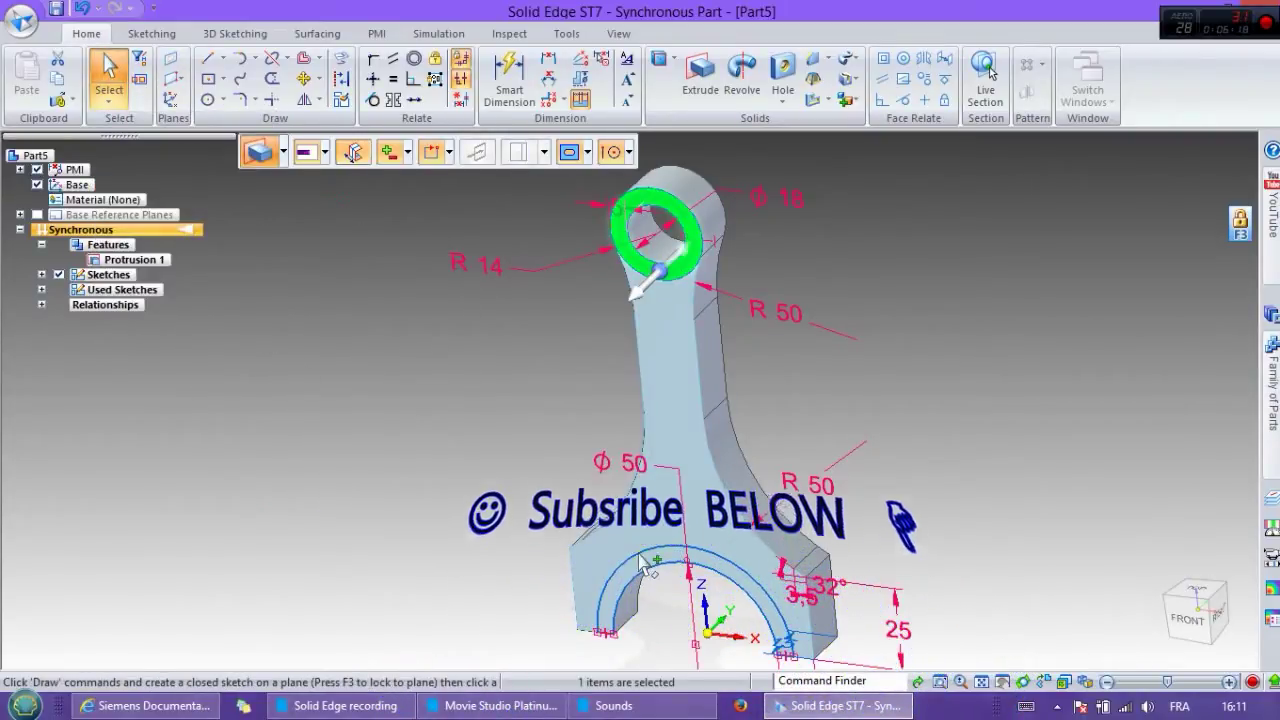
pyautogui.scroll(2, 659, 554)
pyautogui.click(662, 553)
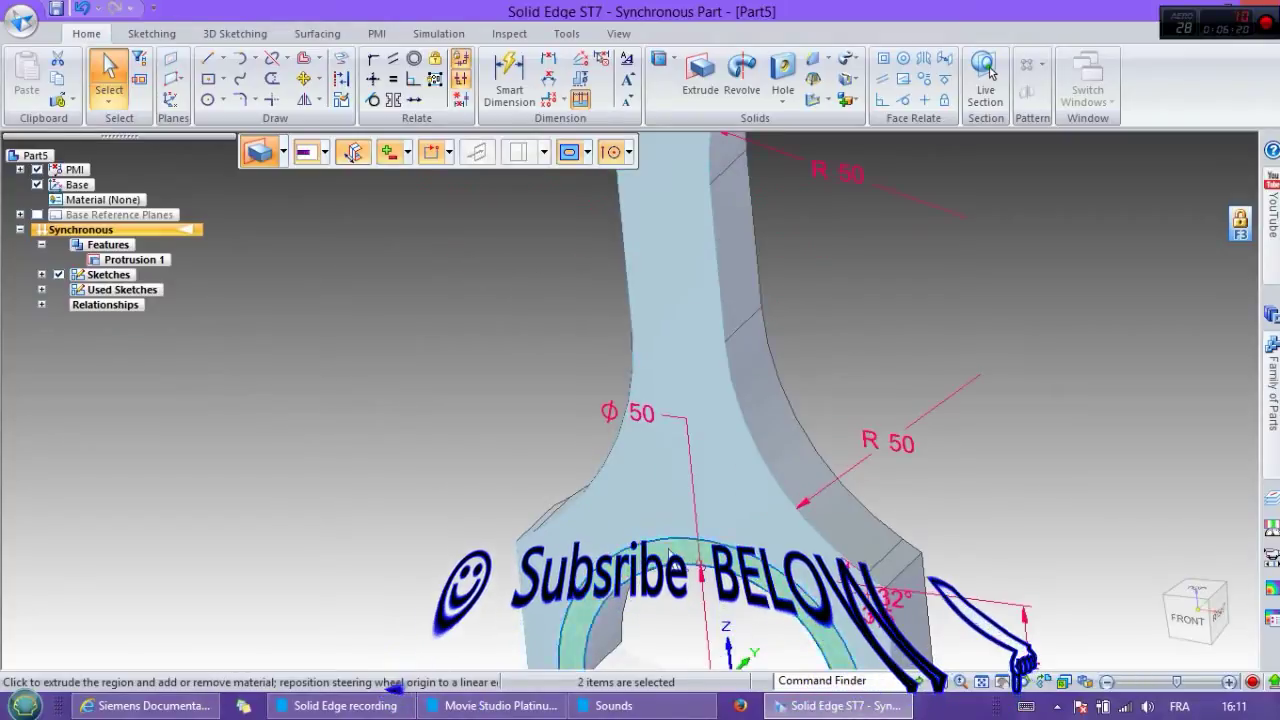
pyautogui.scroll(-2, 520, 520)
pyautogui.moveTo(530, 386); pyautogui.dragTo(513, 384, button='middle')
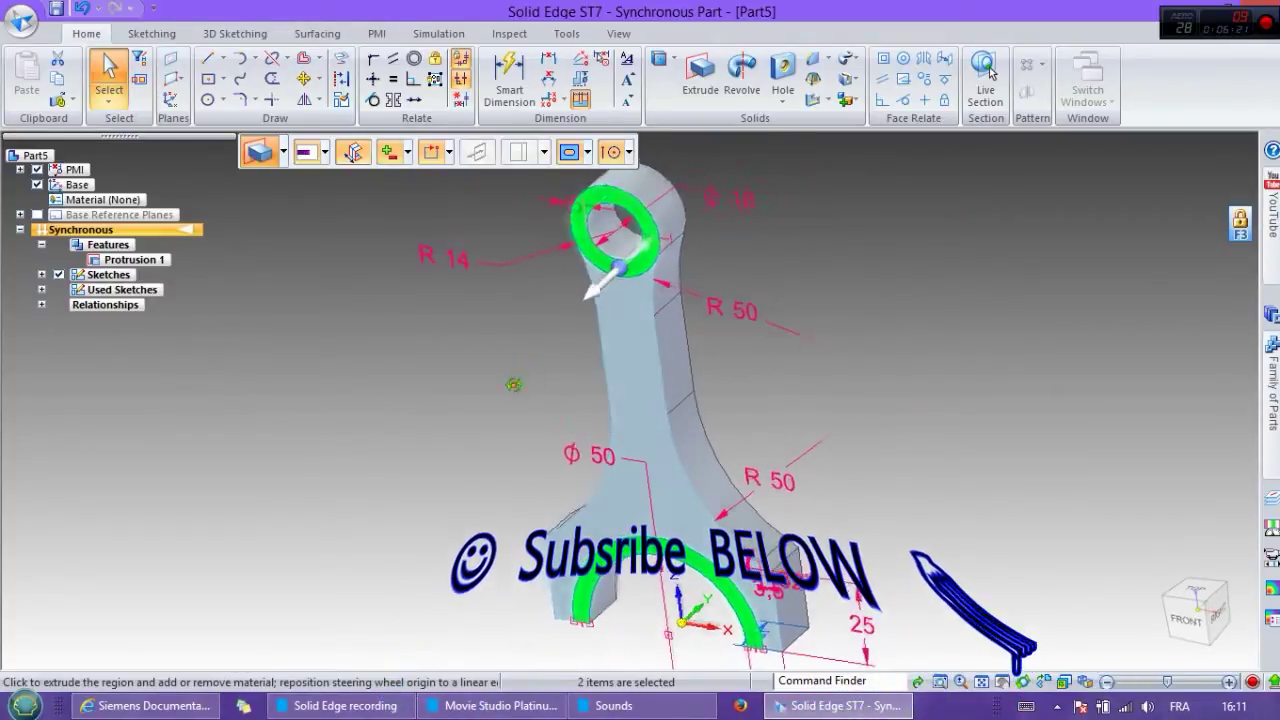
pyautogui.click(594, 281)
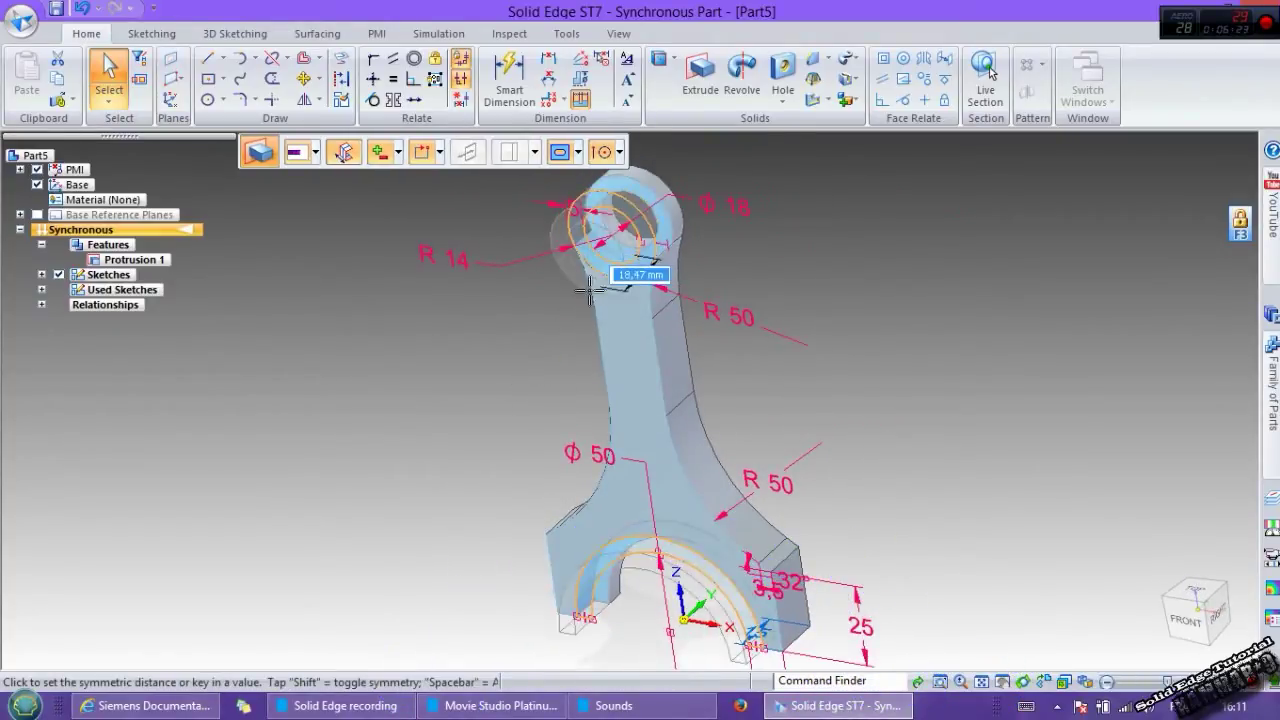
pyautogui.click(344, 155)
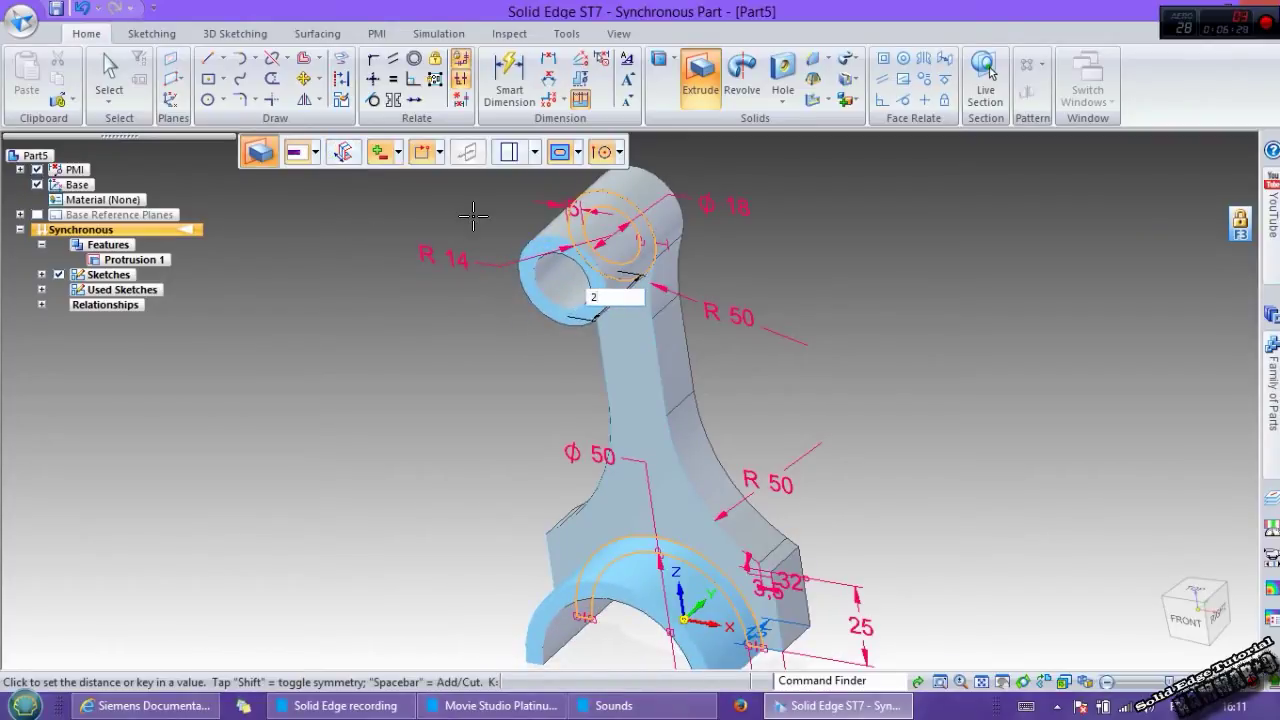
pyautogui.press('Return')
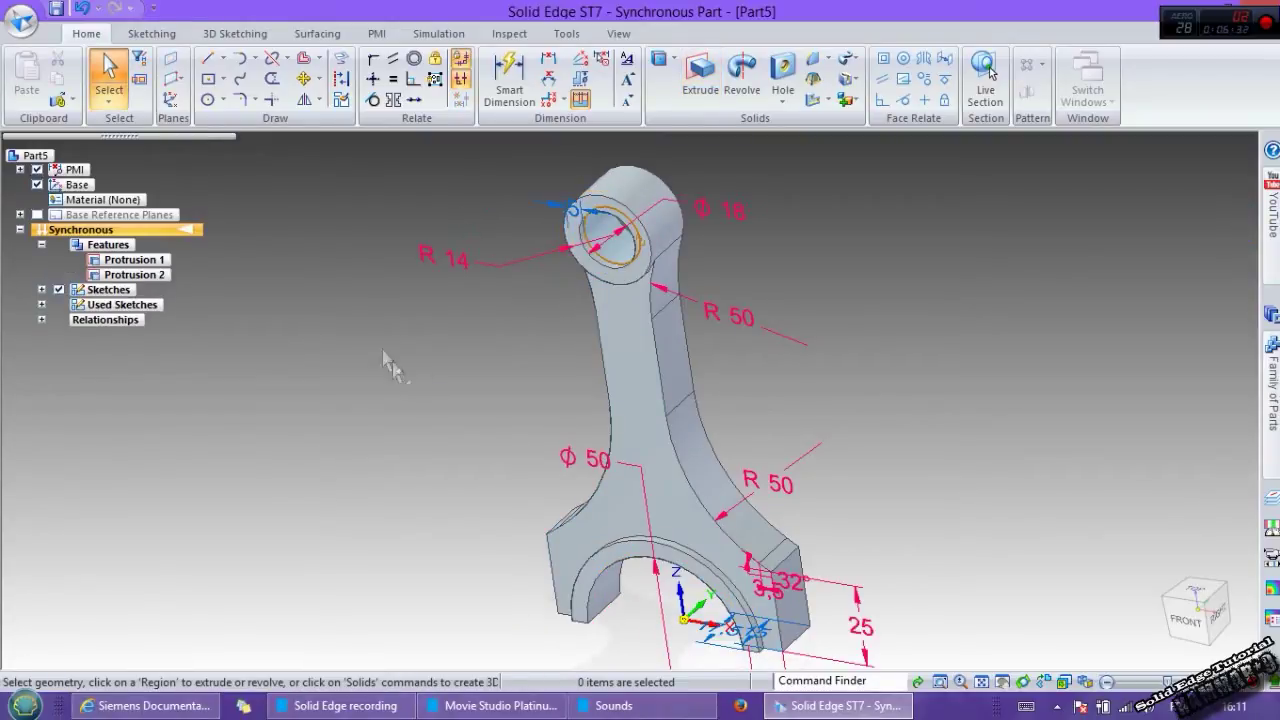
# - Lock sketching to the shank's front face and draw a vertical line about 52 mm long along the rod's centreline
pyautogui.press('l')
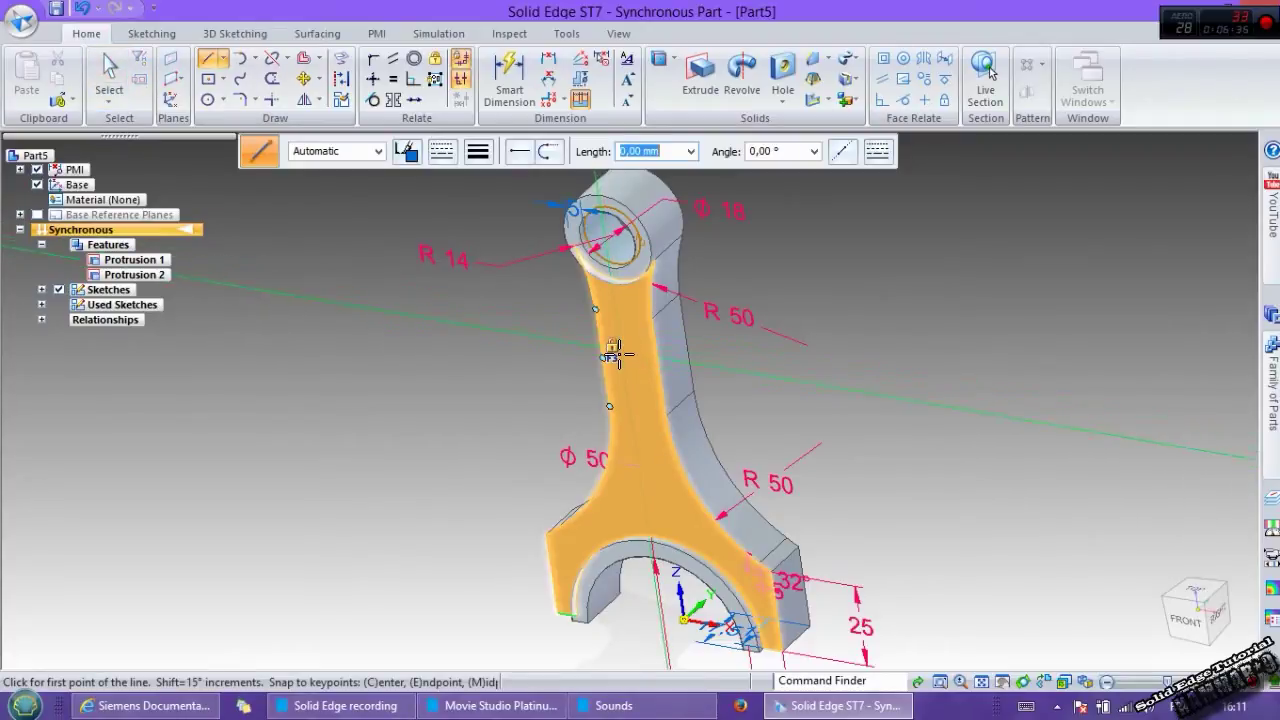
pyautogui.press('F3')
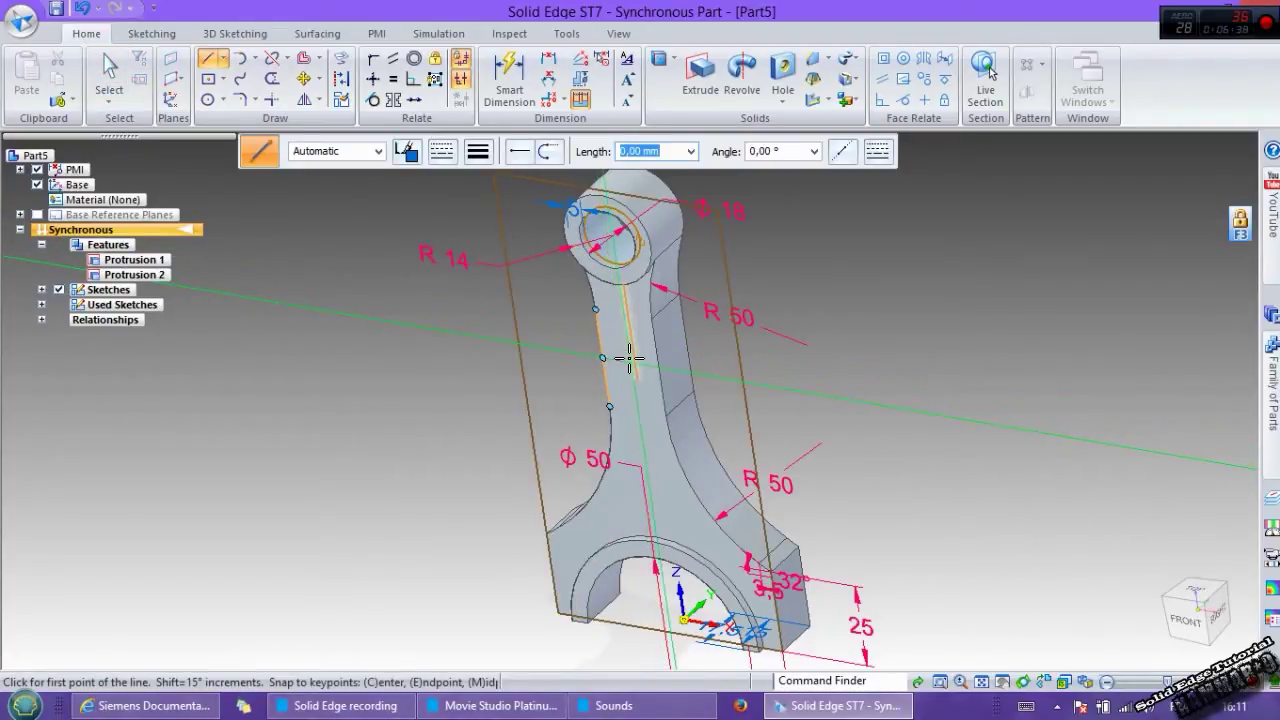
pyautogui.click(1186, 621)
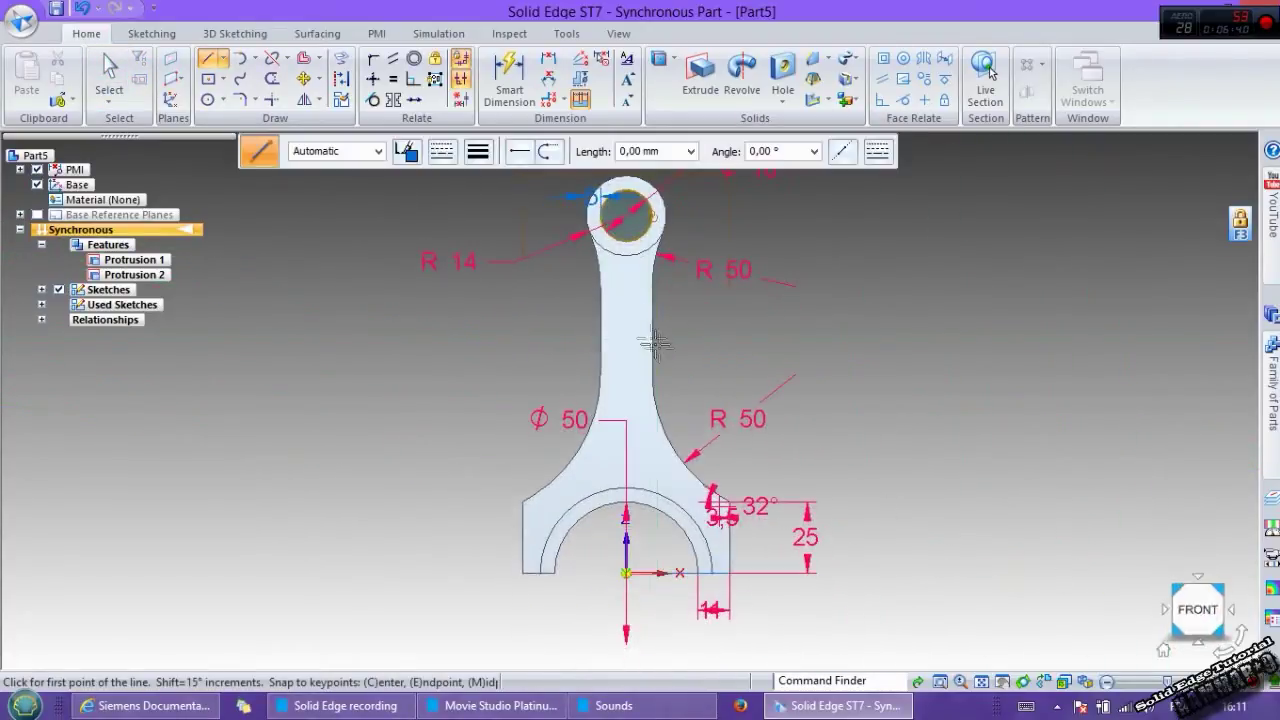
pyautogui.scroll(3, 635, 340)
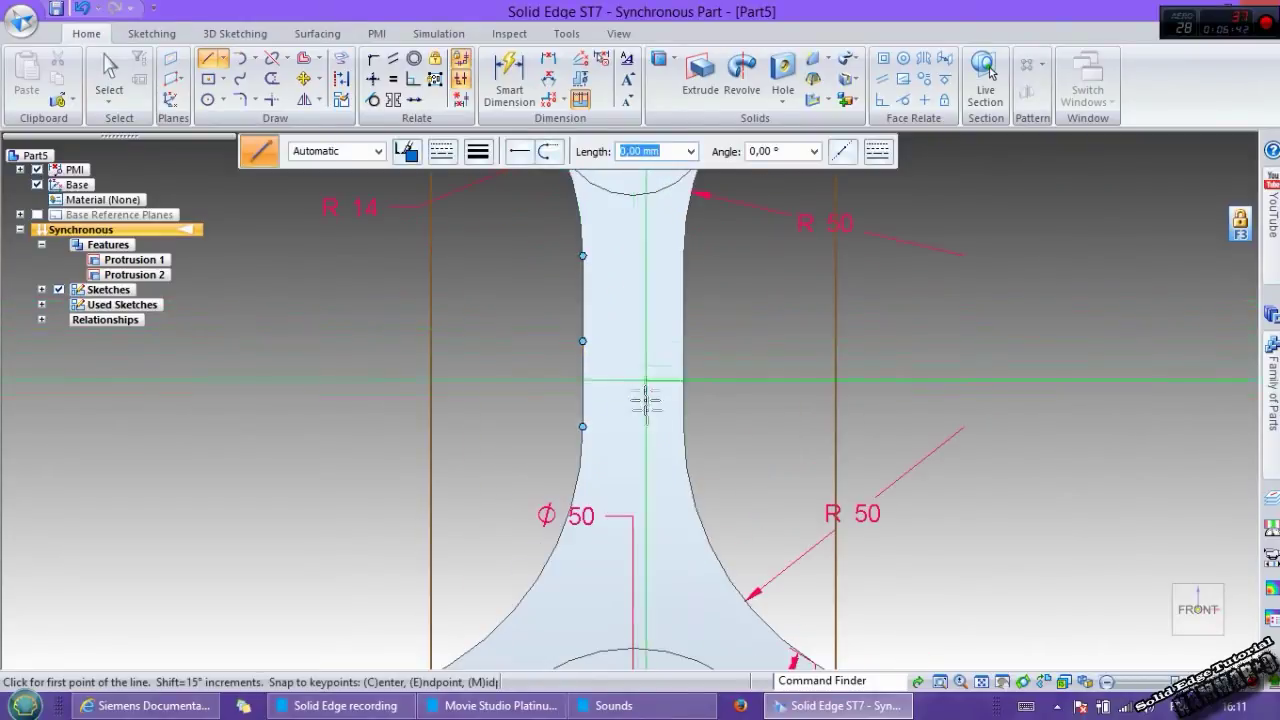
pyautogui.scroll(-3, 629, 518)
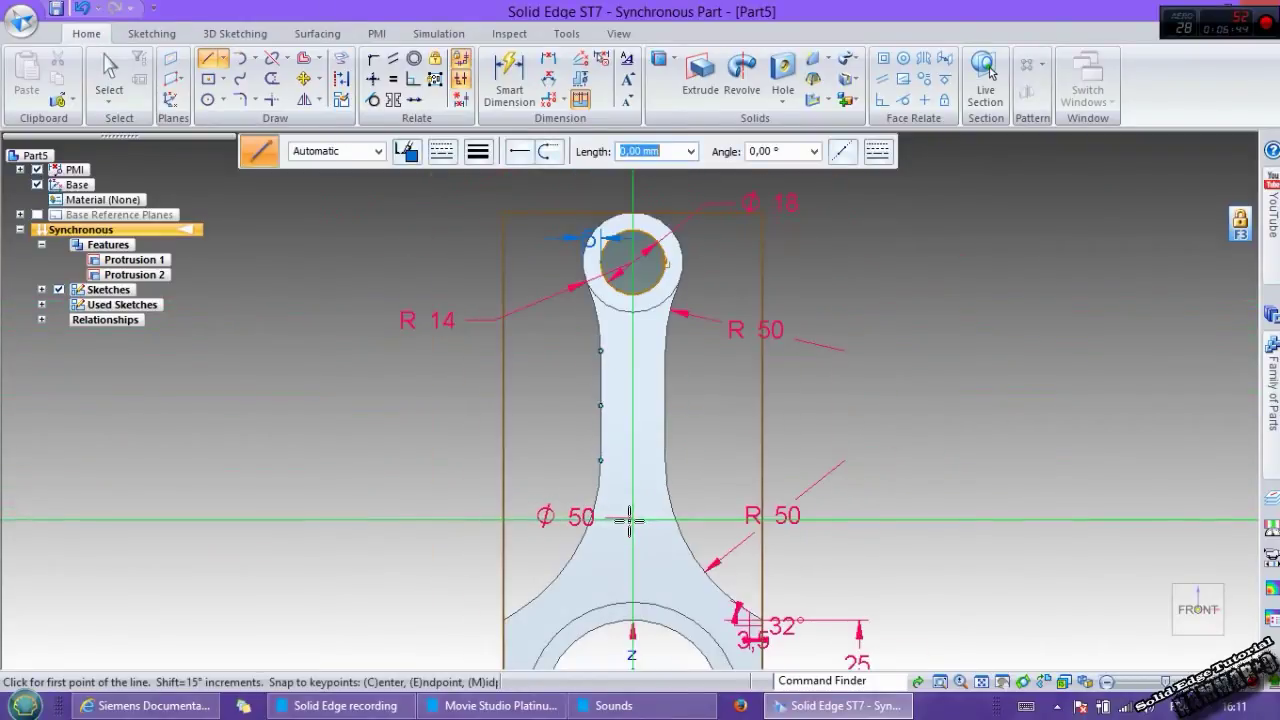
pyautogui.click(630, 352)
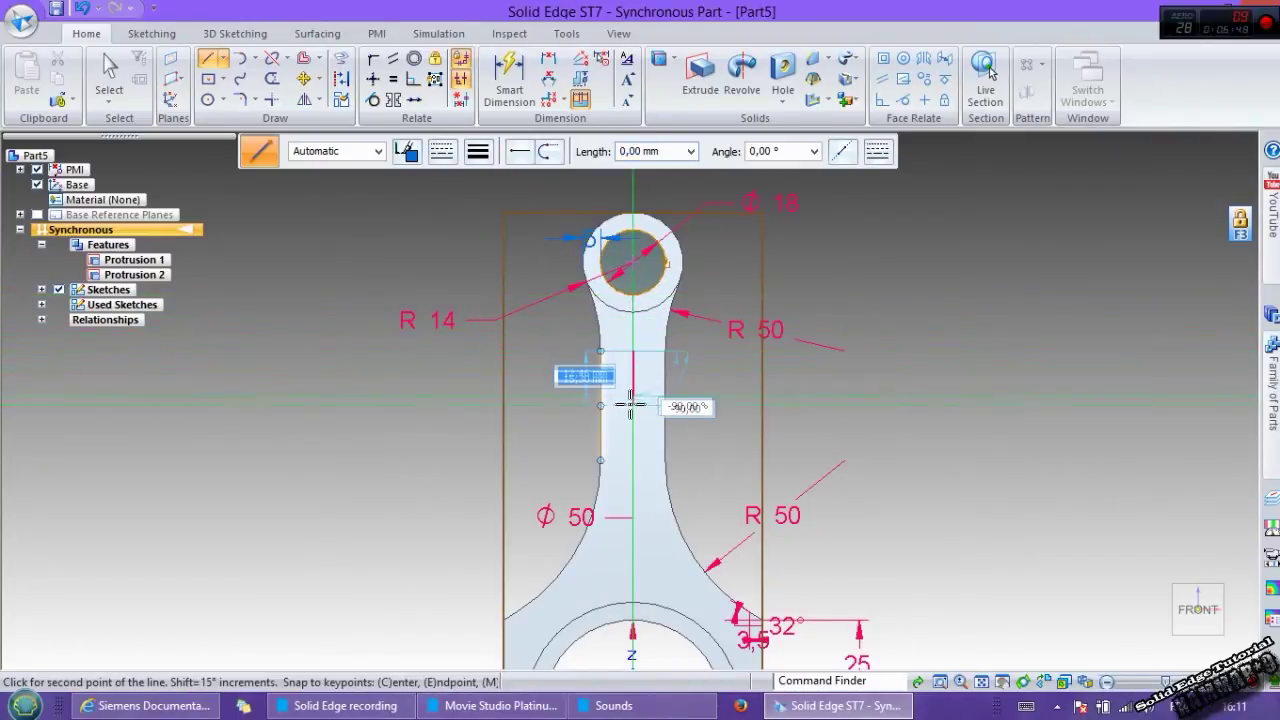
pyautogui.click(627, 538)
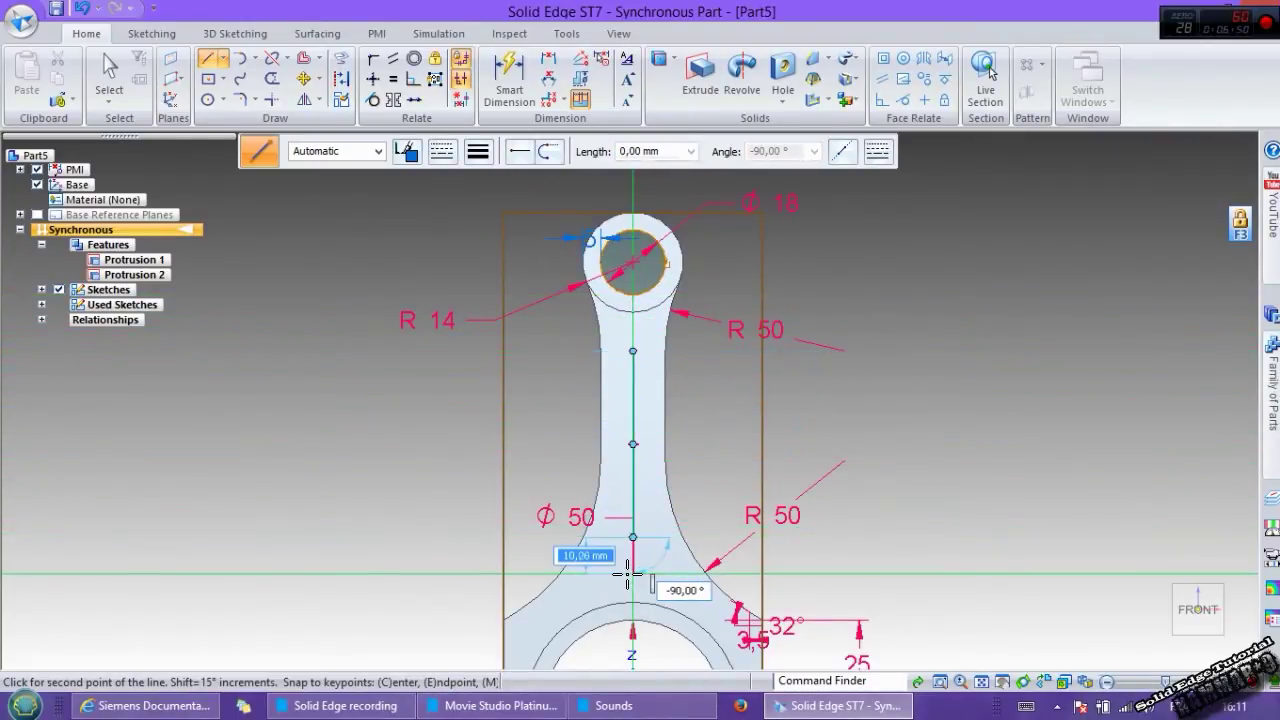
pyautogui.press('Escape')
# - Dimension the length of the shank's vertical centre line and set it to 55 mm
pyautogui.click(516, 92)
pyautogui.click(510, 80)
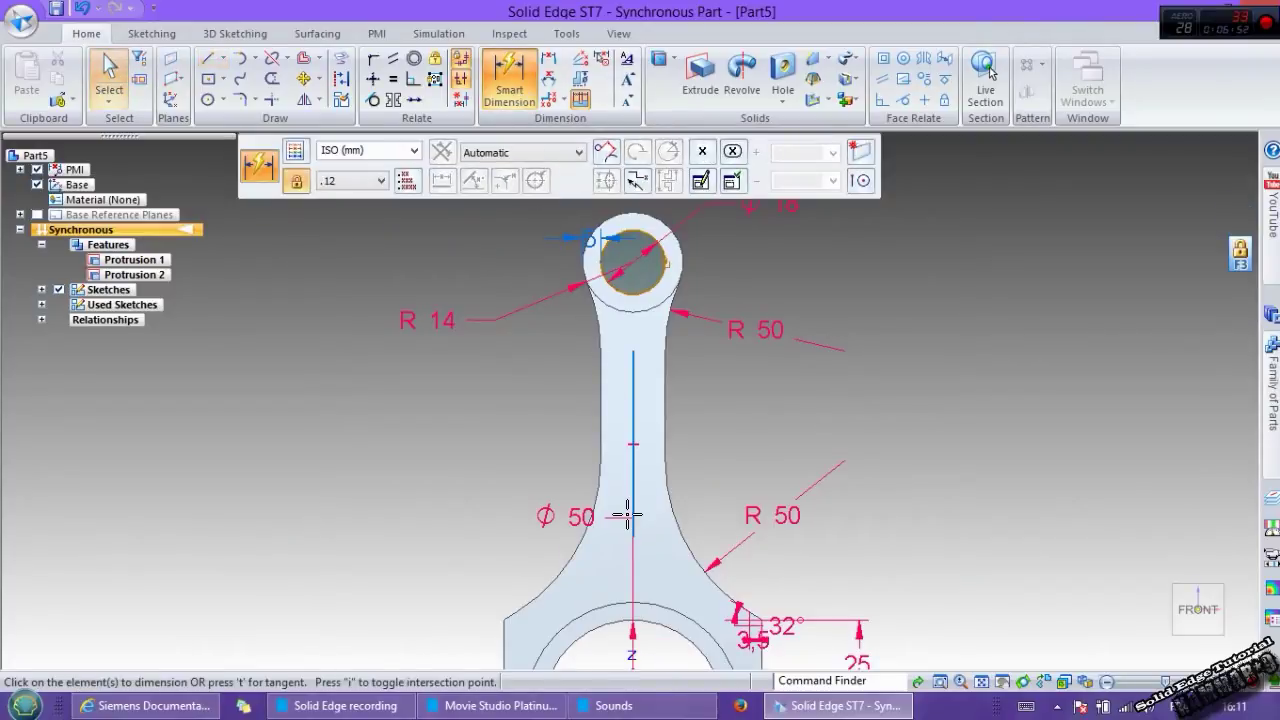
pyautogui.click(632, 490)
pyautogui.click(735, 468)
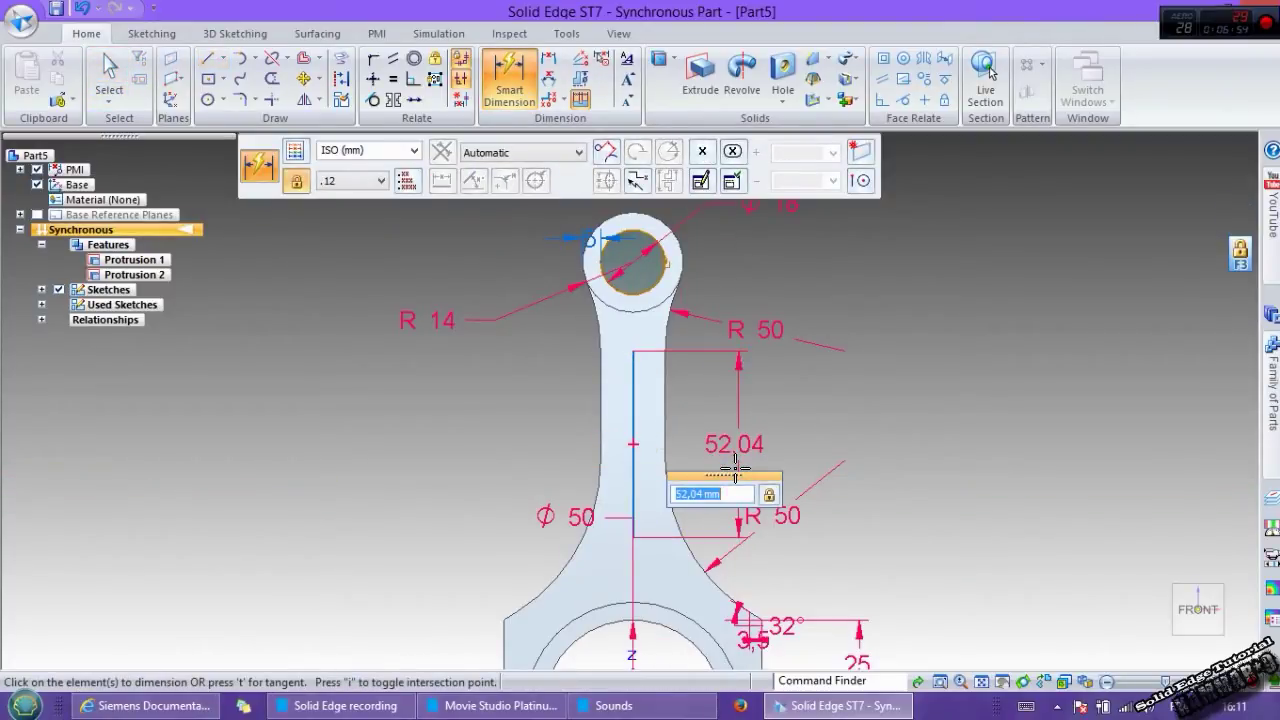
pyautogui.write('55')
pyautogui.press('Return')
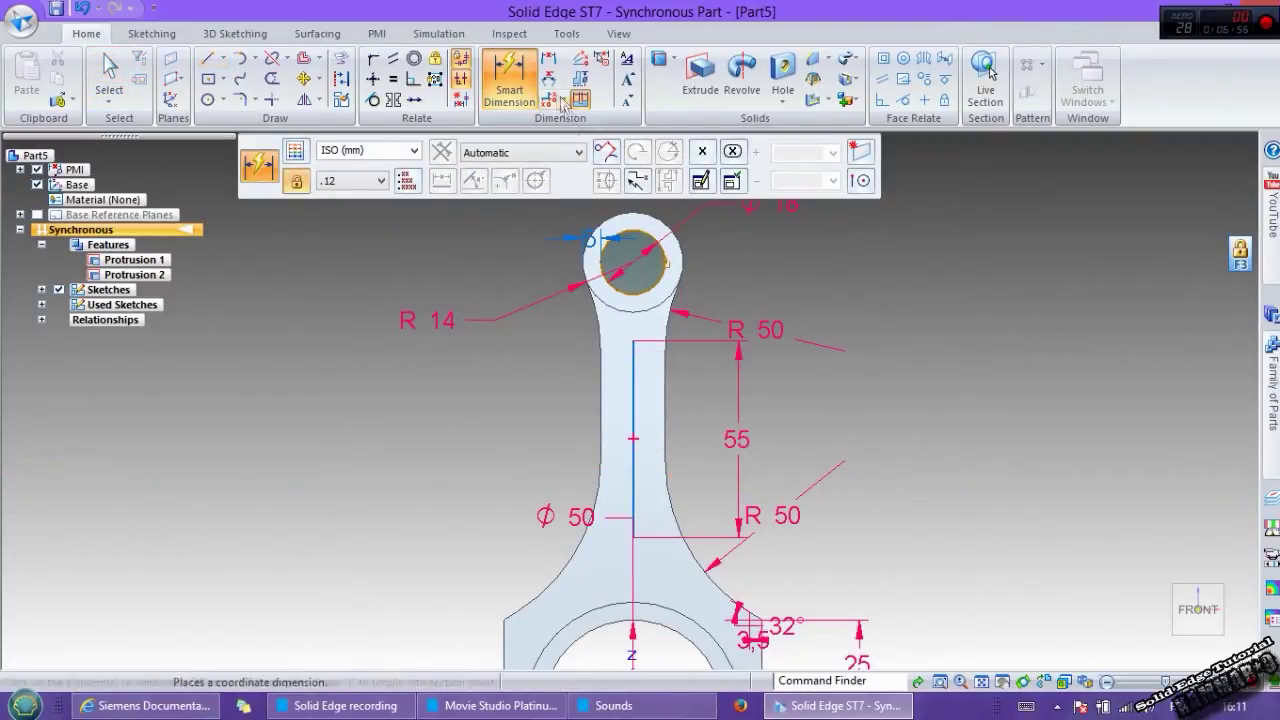
# - Dimension the vertical distance from the centre line's lower end to the big-end centre at the origin and set it to 45 mm
pyautogui.click(548, 58)
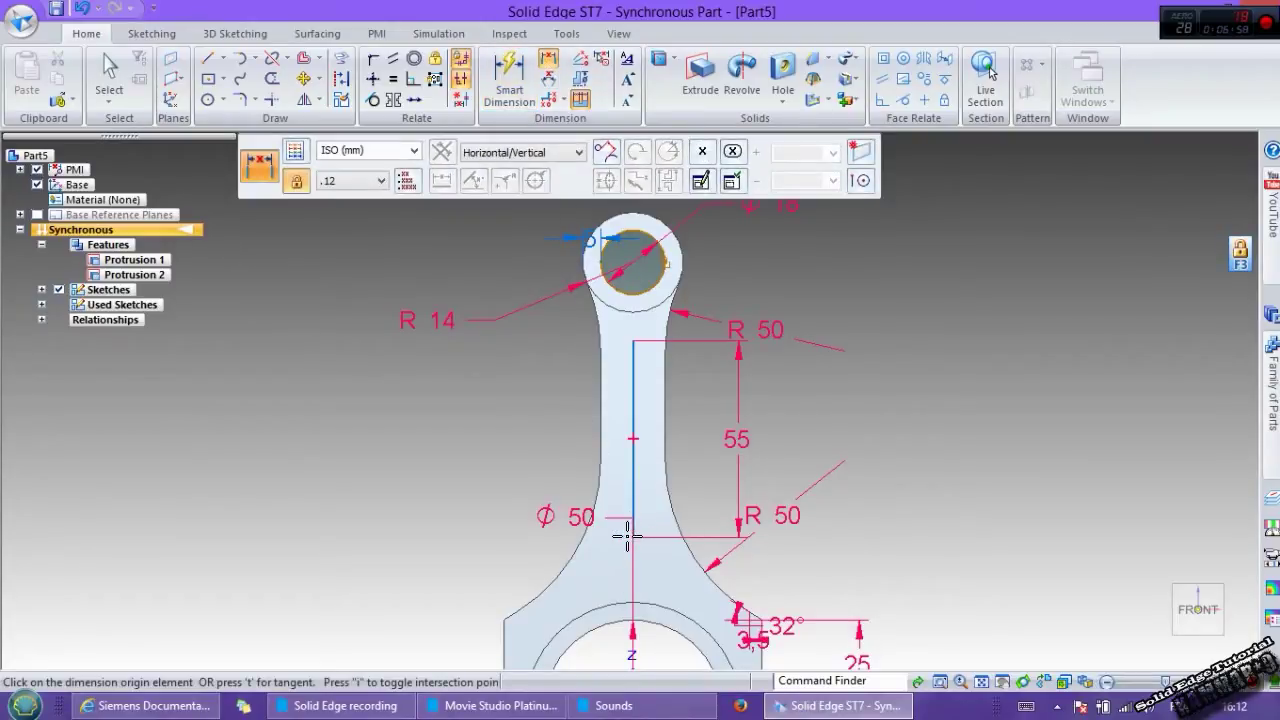
pyautogui.scroll(-3, 623, 531)
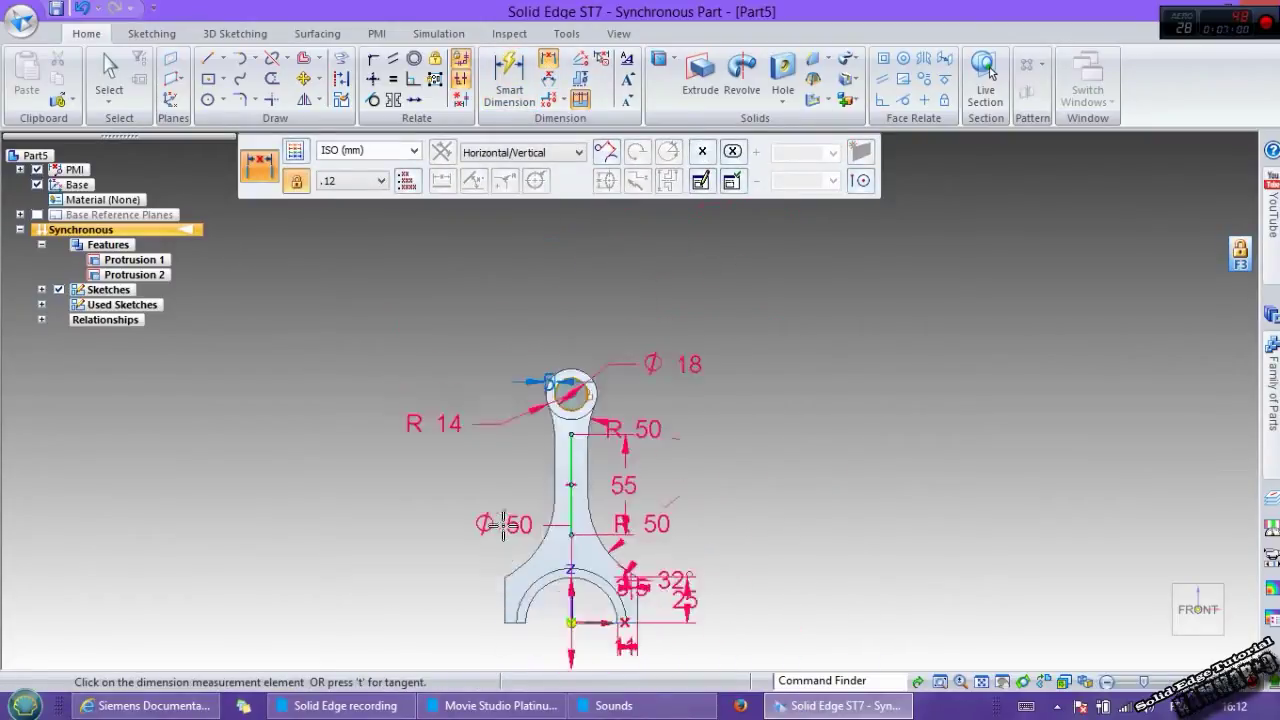
pyautogui.scroll(4, 574, 606)
pyautogui.click(598, 583)
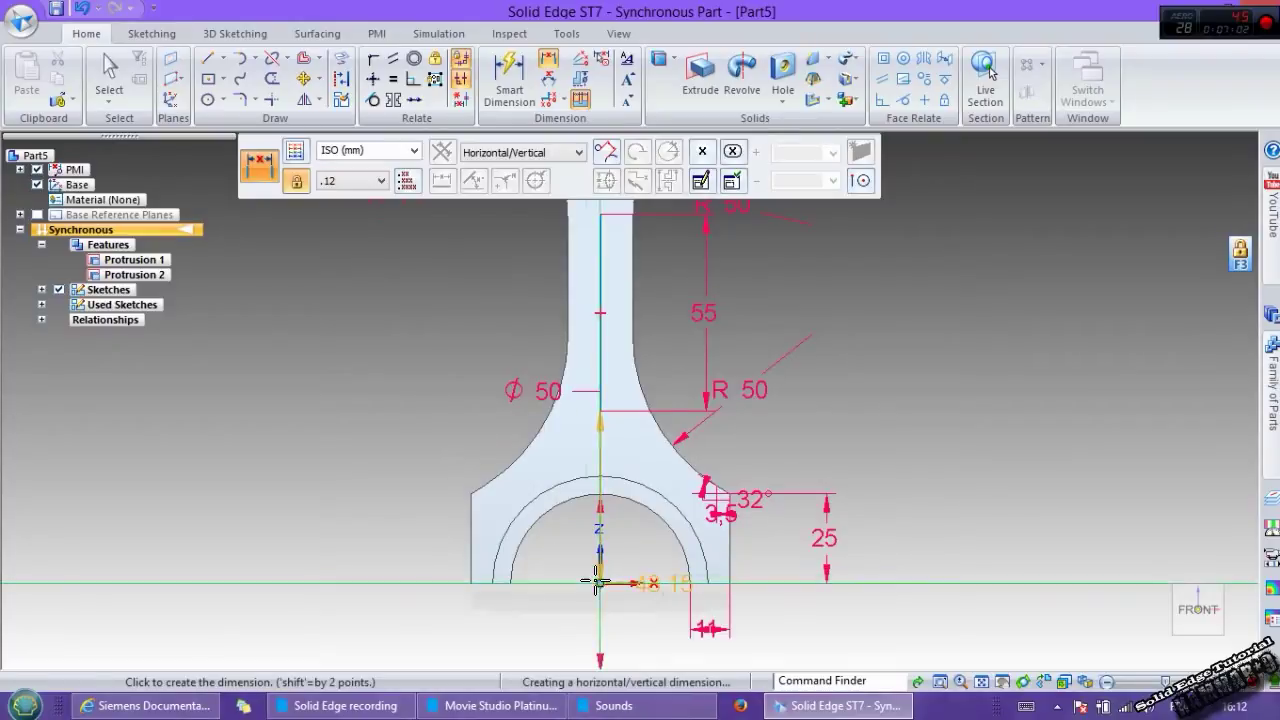
pyautogui.click(379, 503)
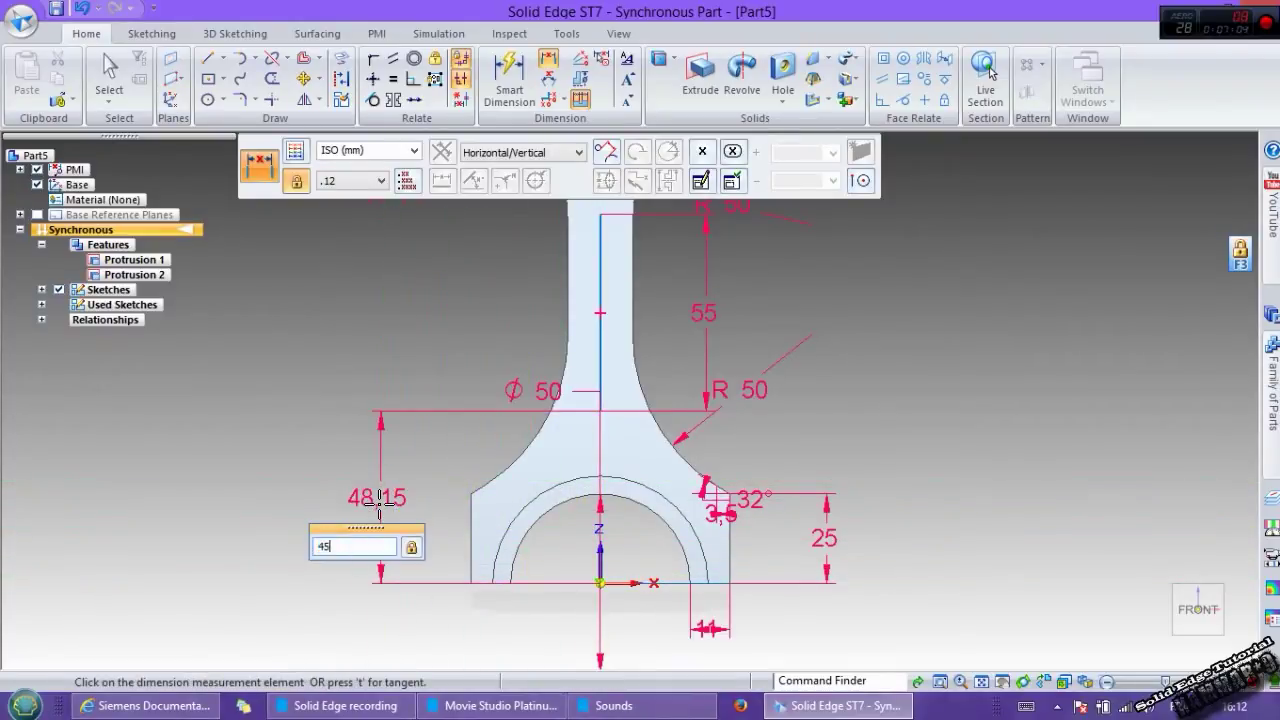
pyautogui.write('45')
pyautogui.press('Return')
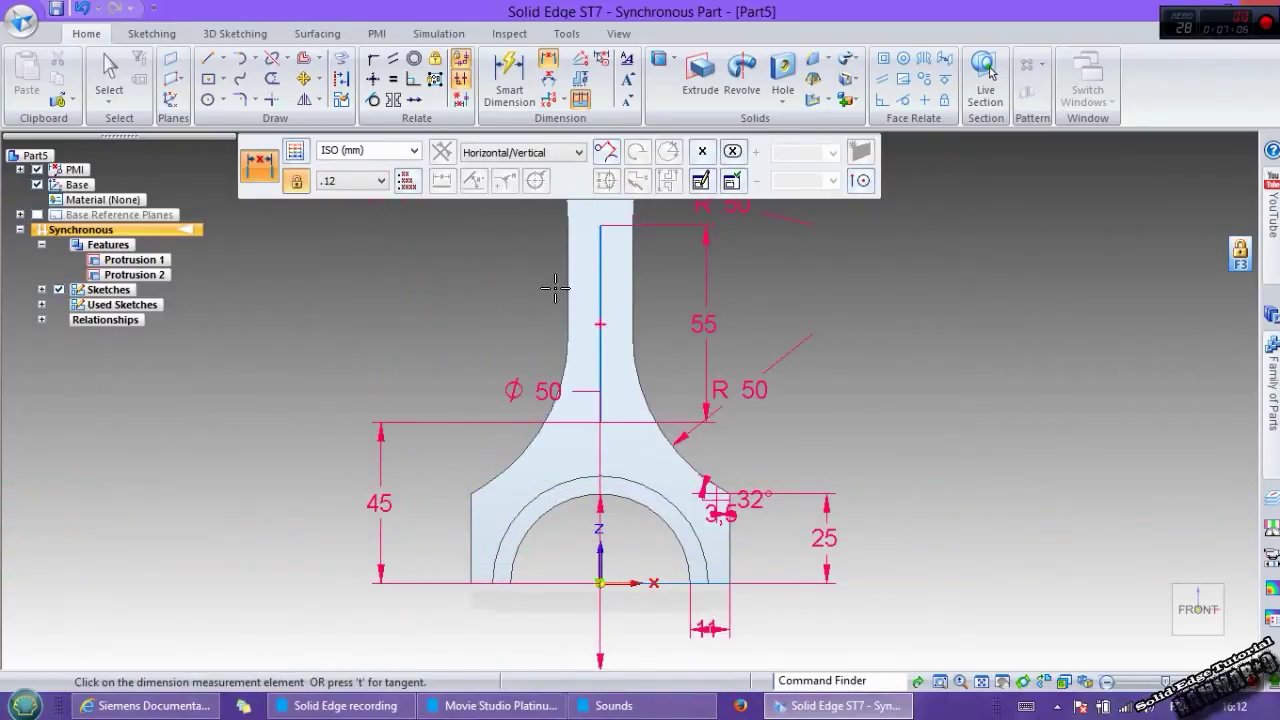
pyautogui.press('Escape')
# - Cut an arc-ended slot 10 mm wide and 5 mm deep into the shank's front face, using the 55 mm centre line as its path
pyautogui.moveTo(705, 342); pyautogui.dragTo(600, 374, button='middle')
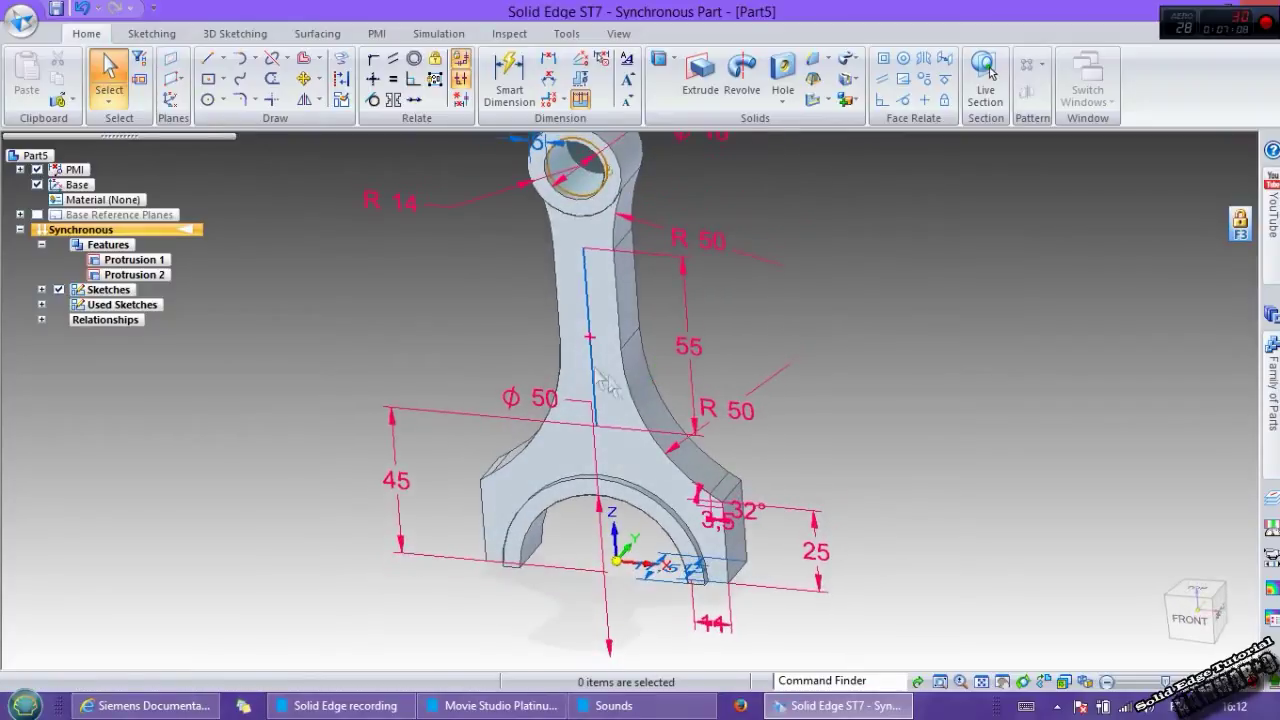
pyautogui.scroll(2, 608, 297)
pyautogui.moveTo(606, 330); pyautogui.dragTo(710, 295, button='middle')
pyautogui.scroll(-2, 700, 298)
pyautogui.click(783, 100)
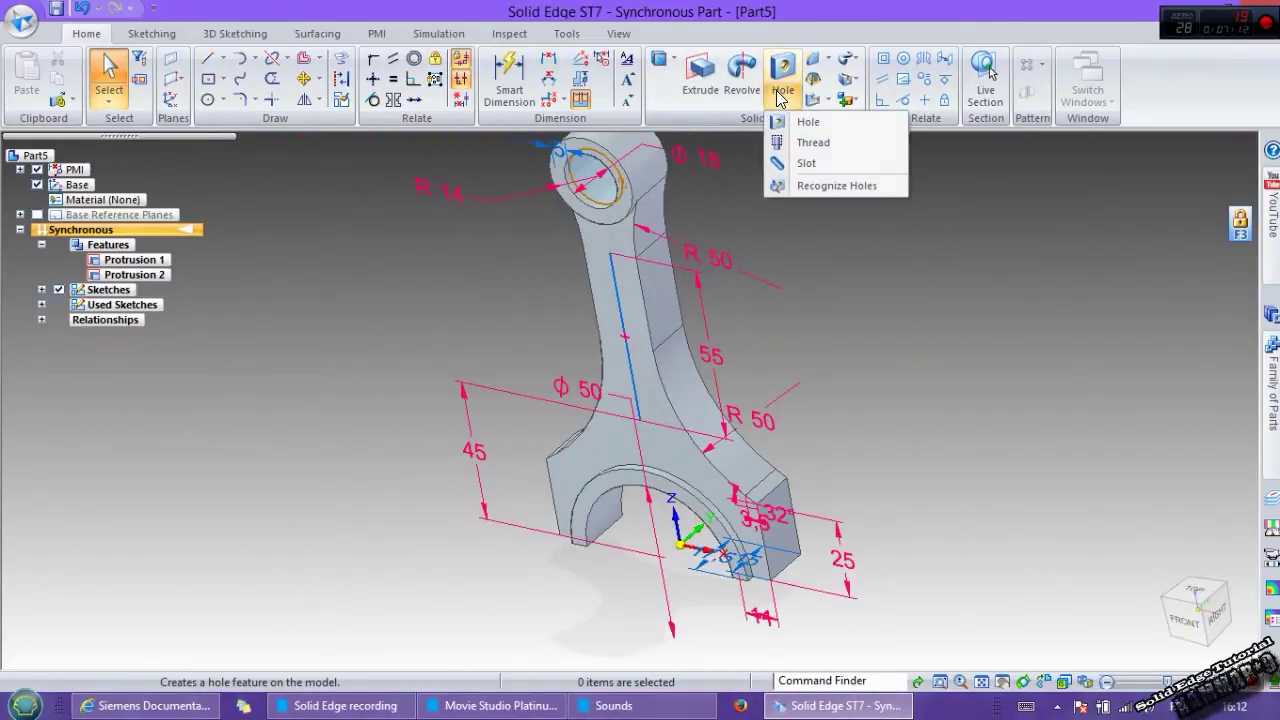
pyautogui.click(806, 163)
pyautogui.scroll(3, 625, 310)
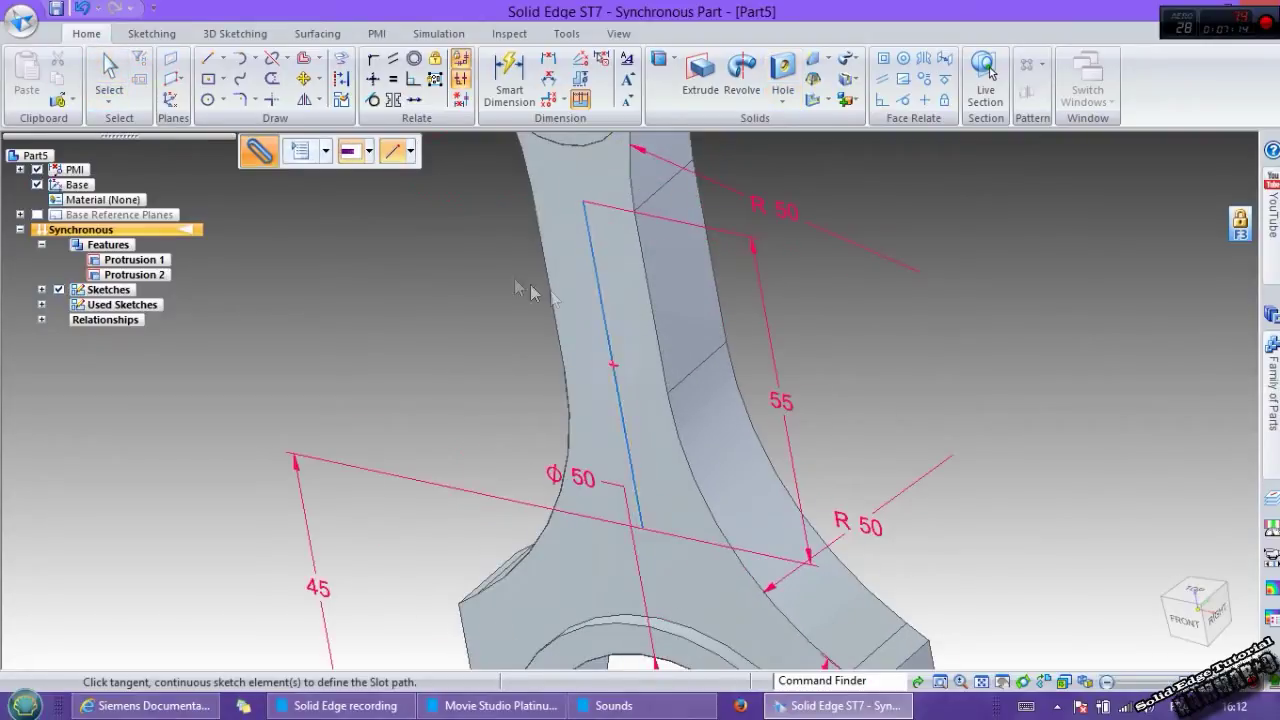
pyautogui.click(602, 306)
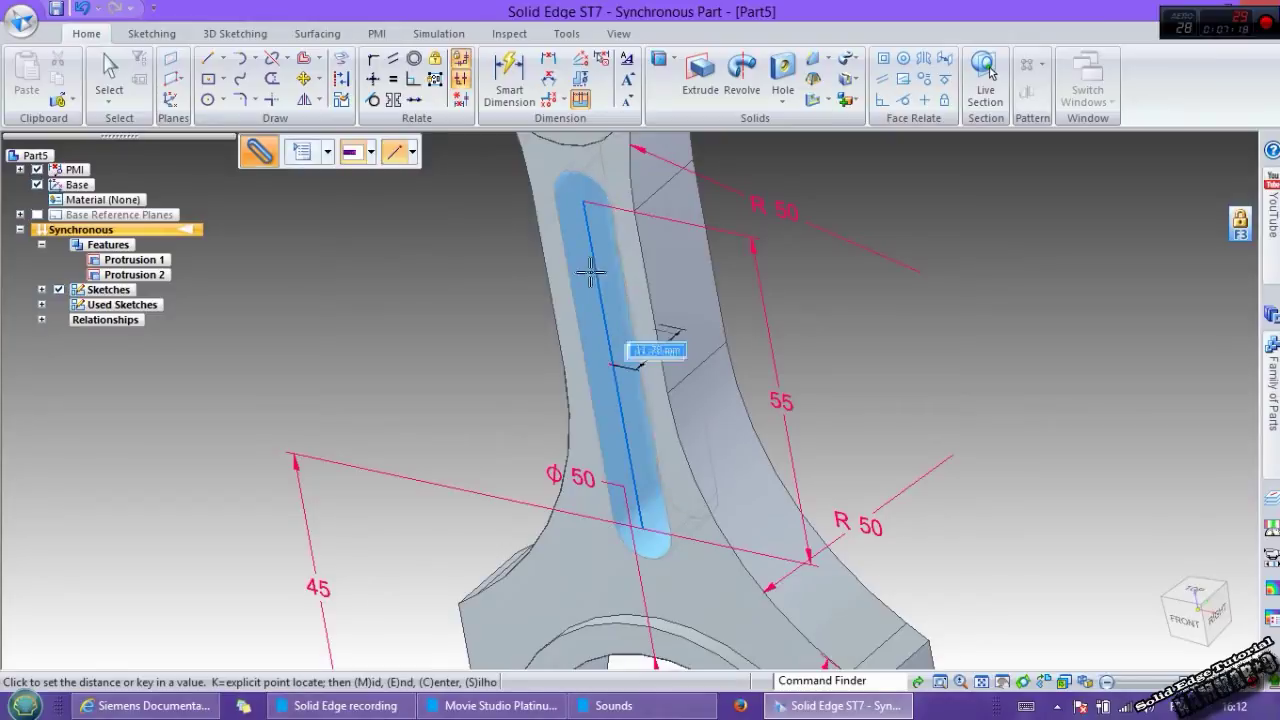
pyautogui.click(302, 151)
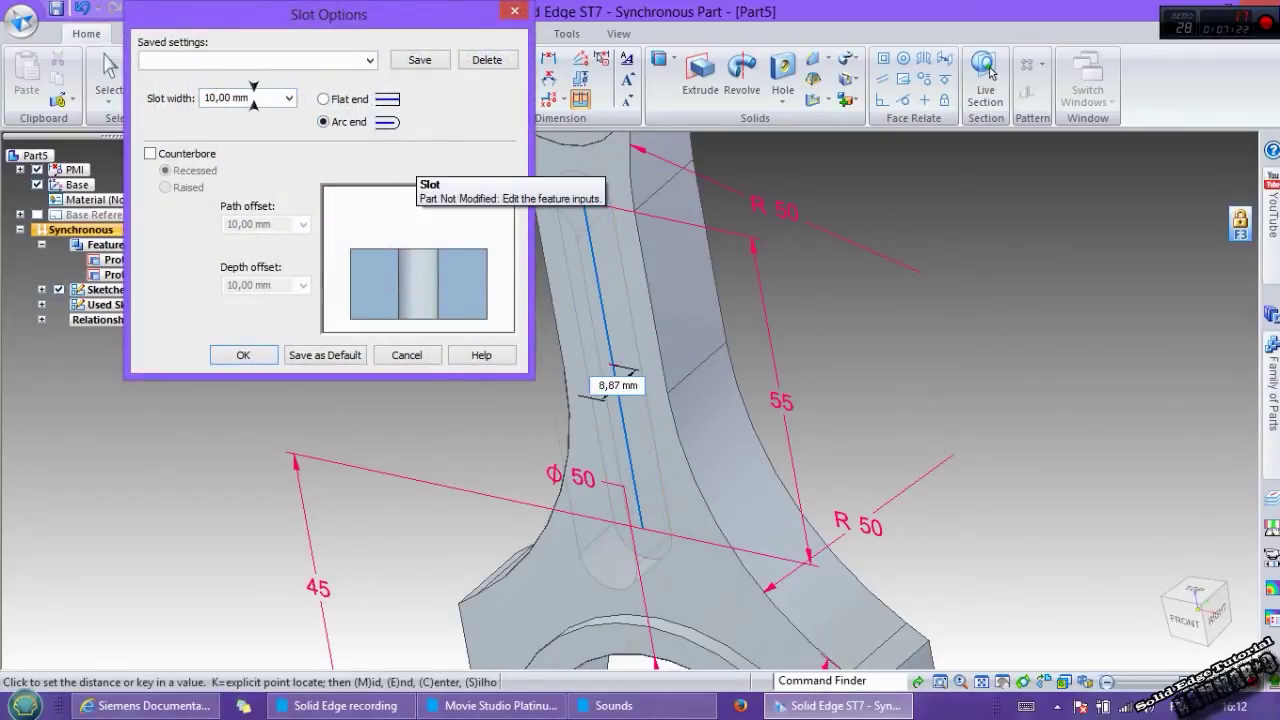
pyautogui.click(244, 356)
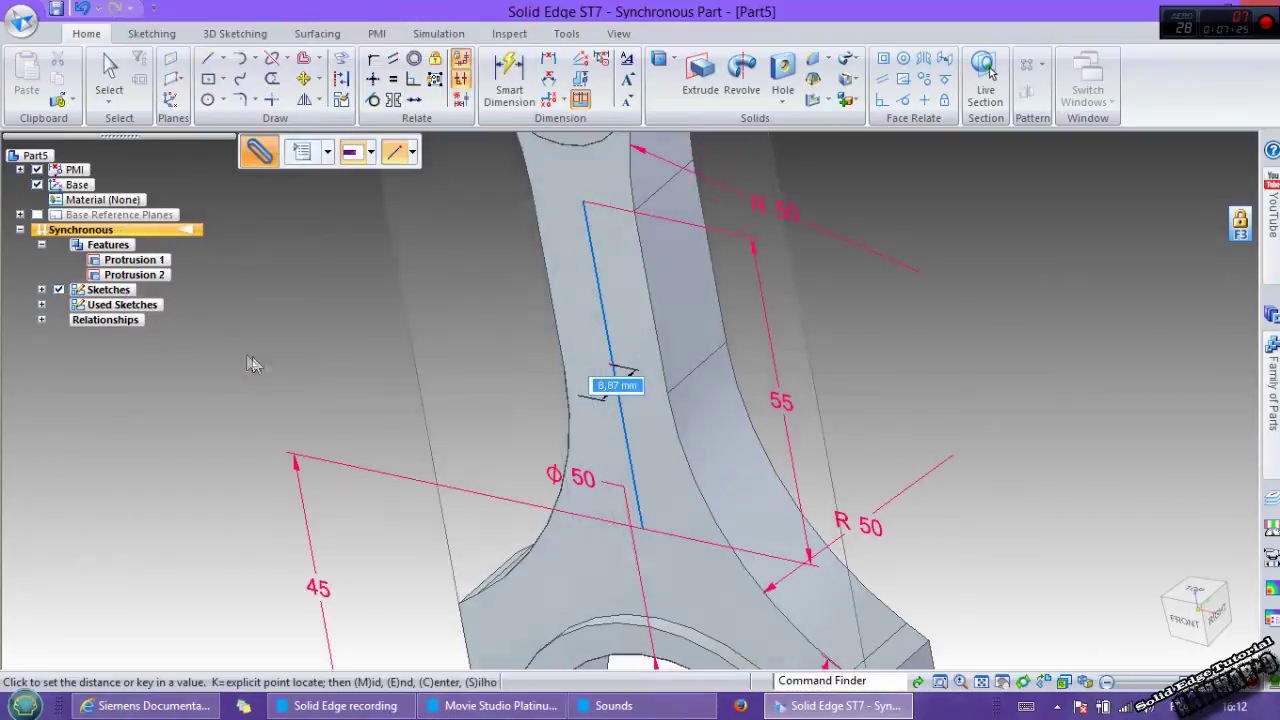
pyautogui.click(597, 314)
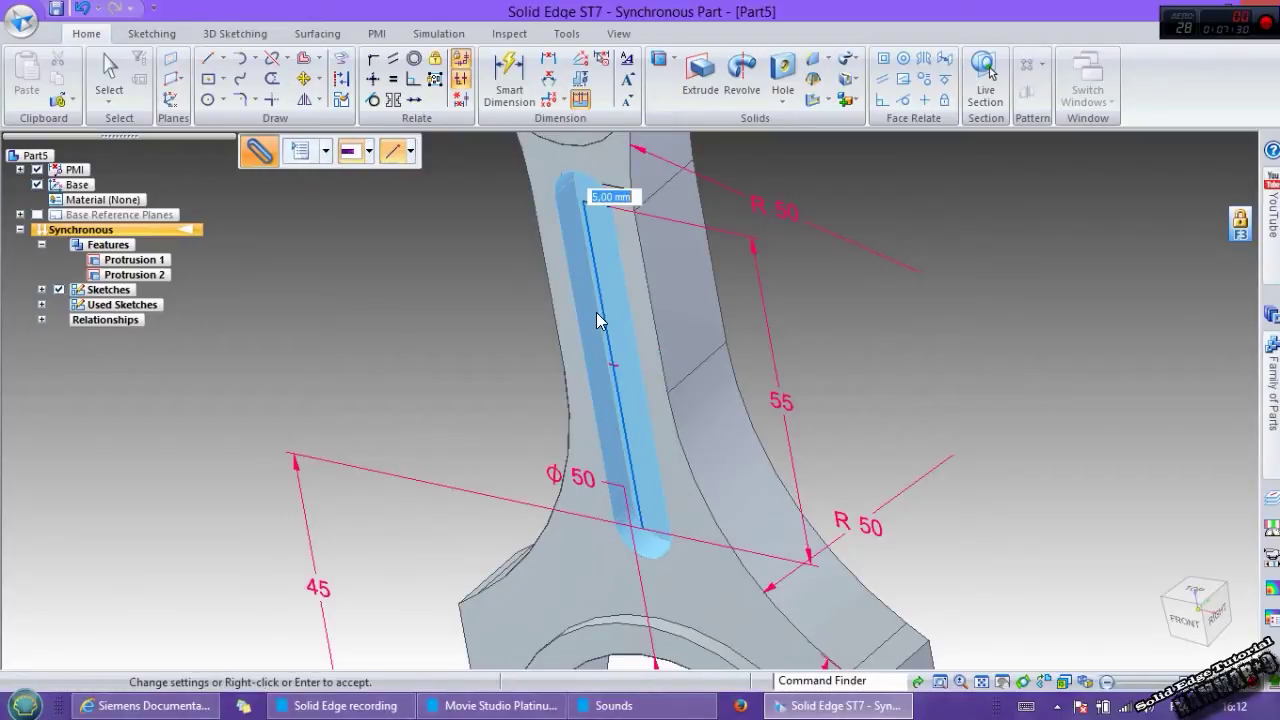
pyautogui.rightClick(500, 328)
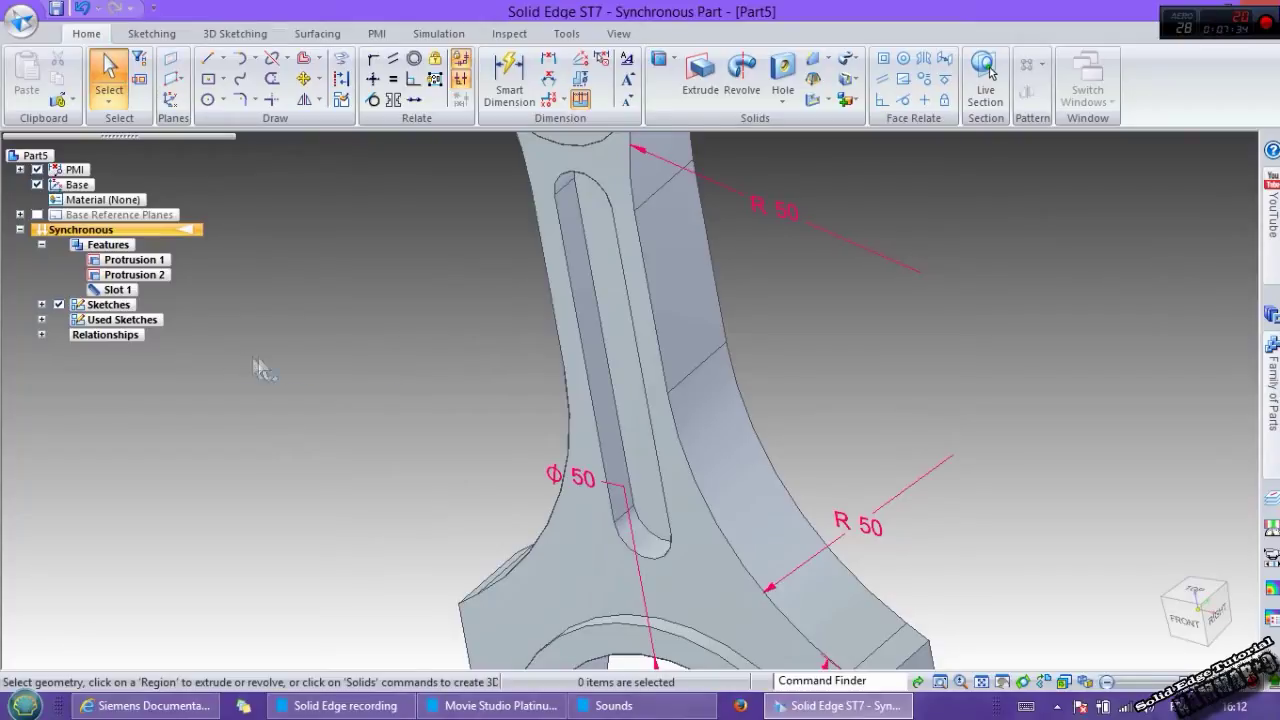
pyautogui.moveTo(773, 397); pyautogui.dragTo(606, 461, button='middle')
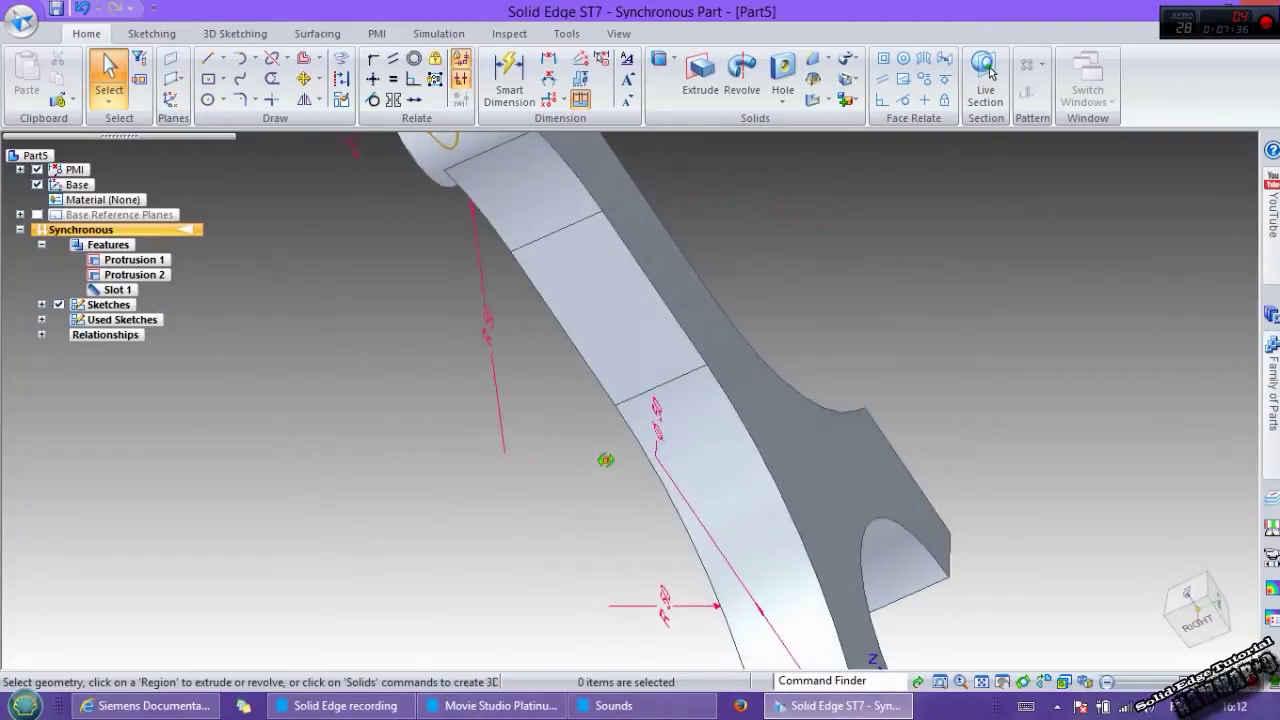
pyautogui.scroll(-3, 608, 460)
pyautogui.moveTo(668, 510); pyautogui.dragTo(660, 475, button='middle')
pyautogui.scroll(3, 656, 315)
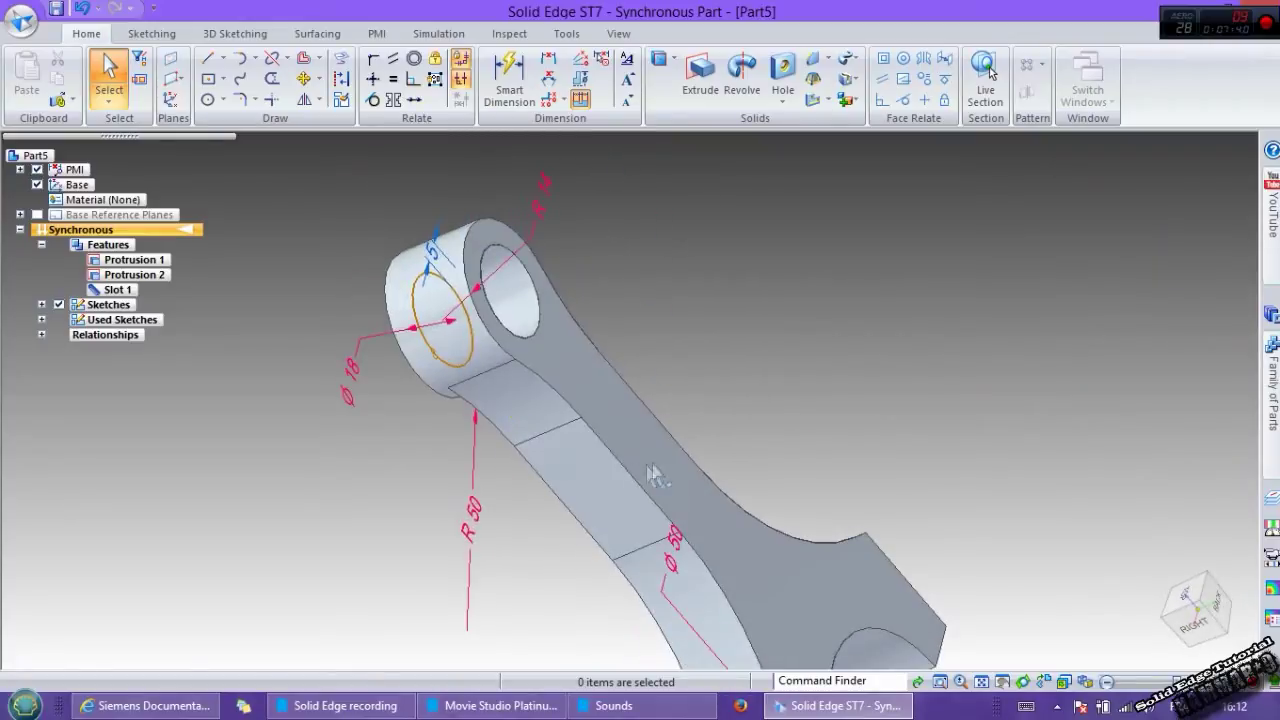
# - Lock sketching to the rod's back face and project the small-end ring's circular edges onto it
pyautogui.click(658, 468)
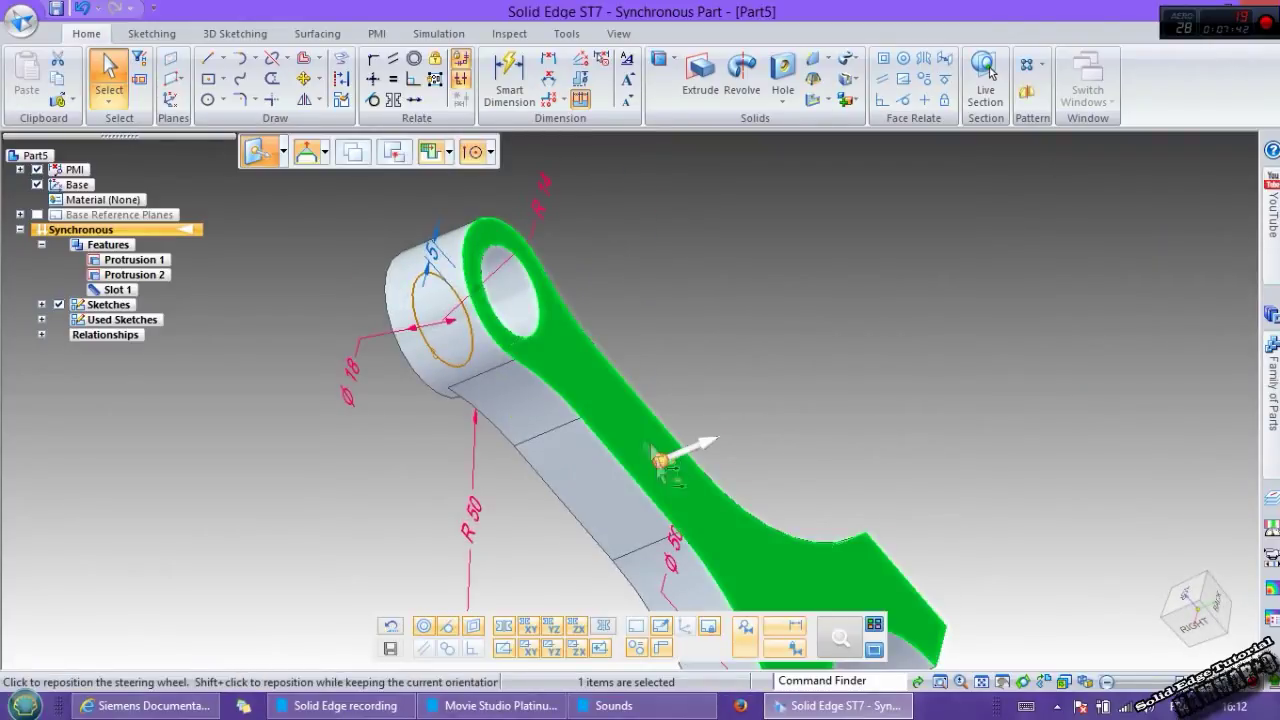
pyautogui.click(656, 258)
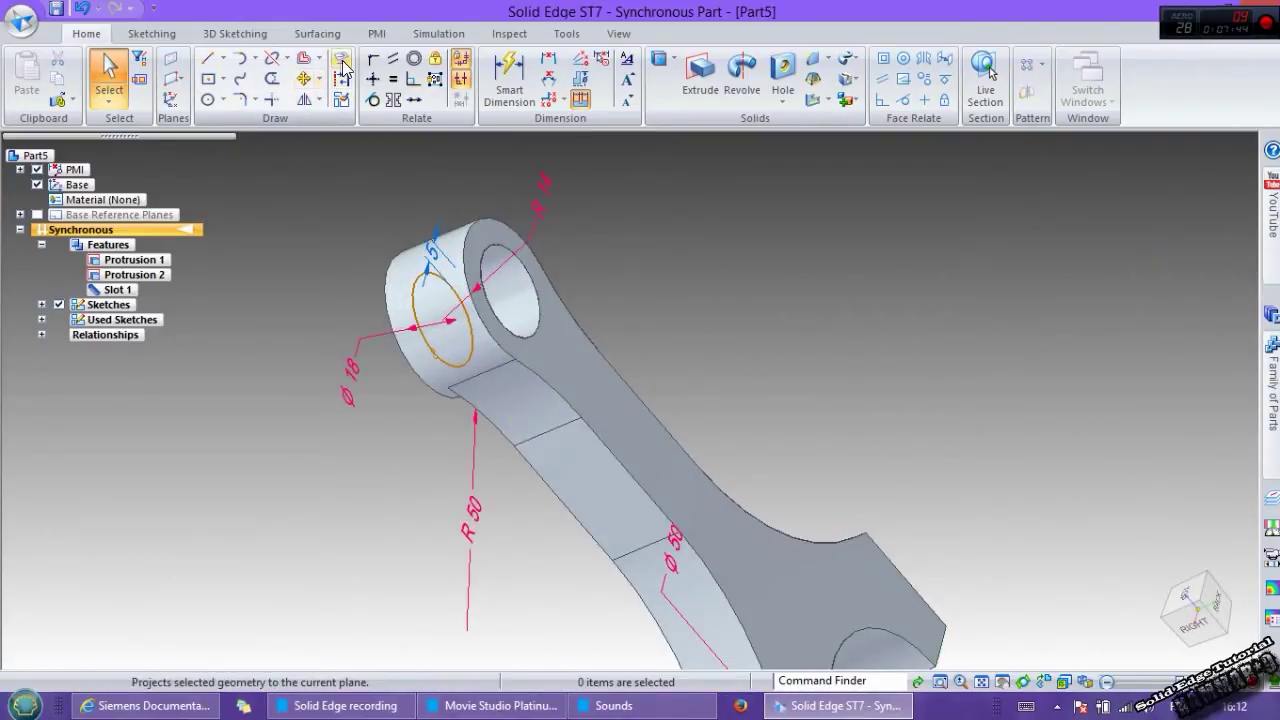
pyautogui.click(343, 66)
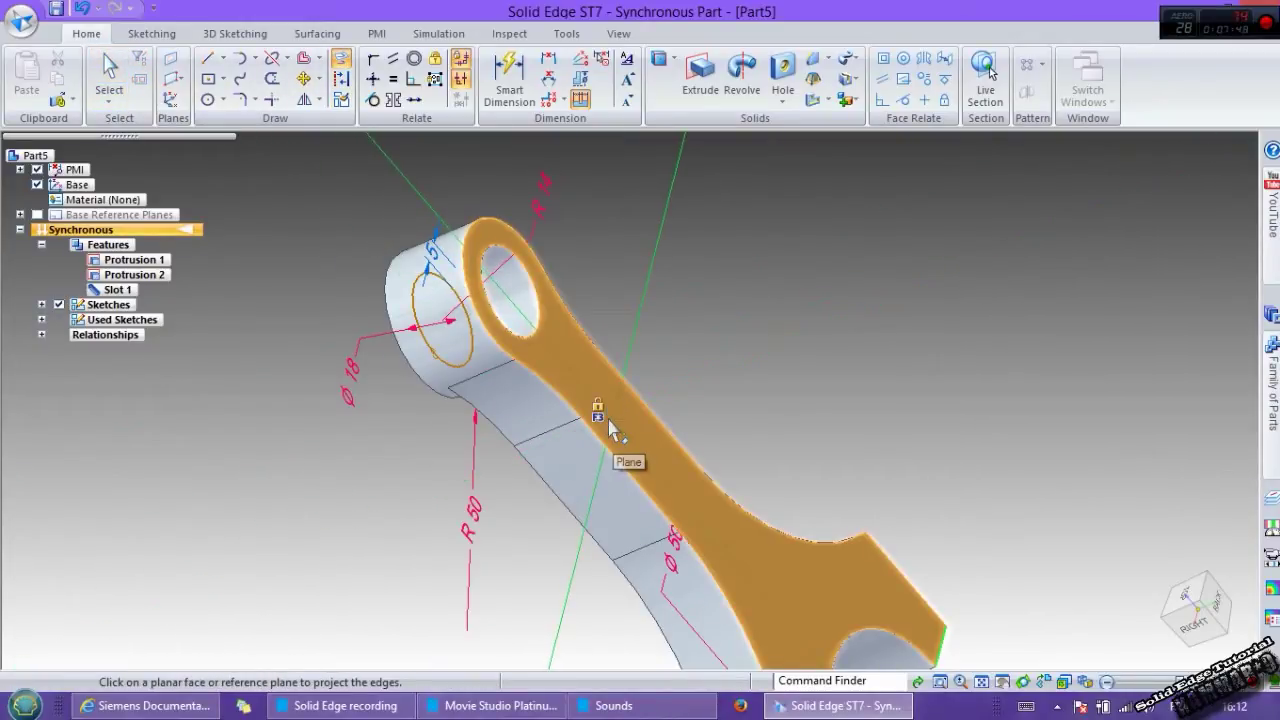
pyautogui.click(612, 430)
pyautogui.moveTo(477, 390); pyautogui.dragTo(620, 334, button='middle')
pyautogui.click(431, 406)
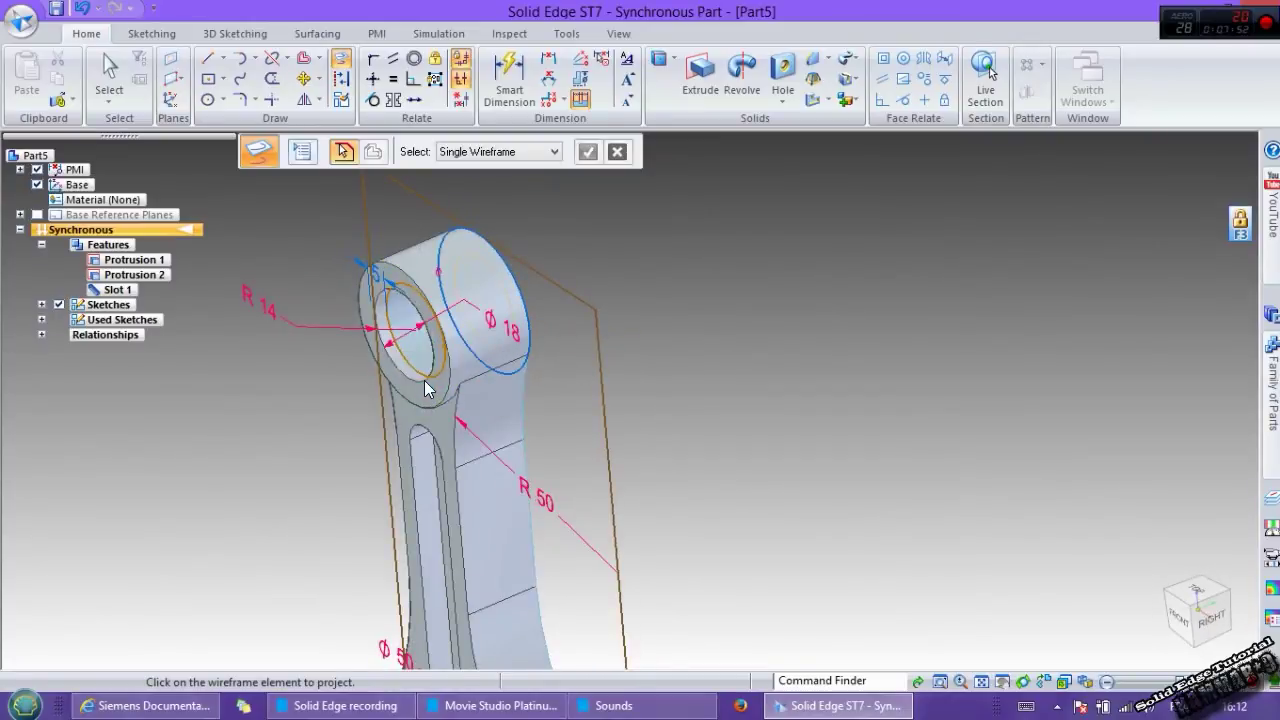
# - Project the inner and outer arc edges of the big-end ring onto the rod's back face
pyautogui.scroll(-2, 469, 488)
pyautogui.scroll(-4, 904, 398)
pyautogui.scroll(5, 790, 505)
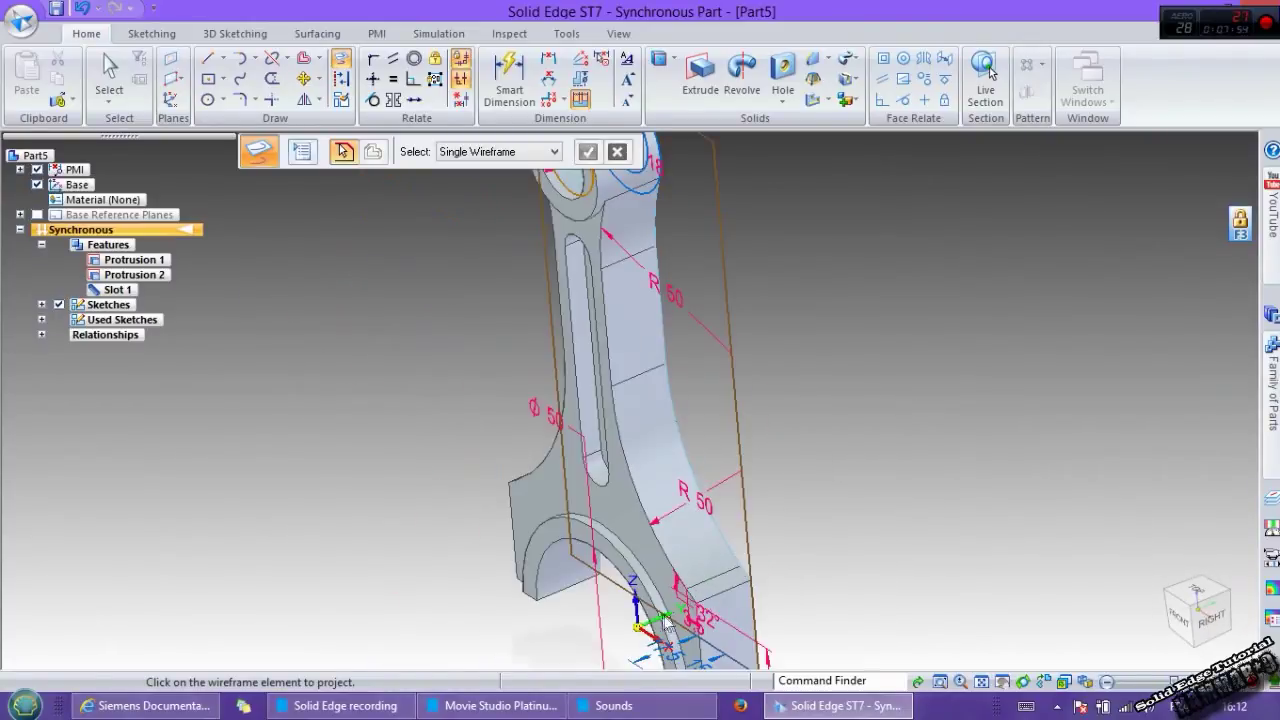
pyautogui.scroll(3, 600, 618)
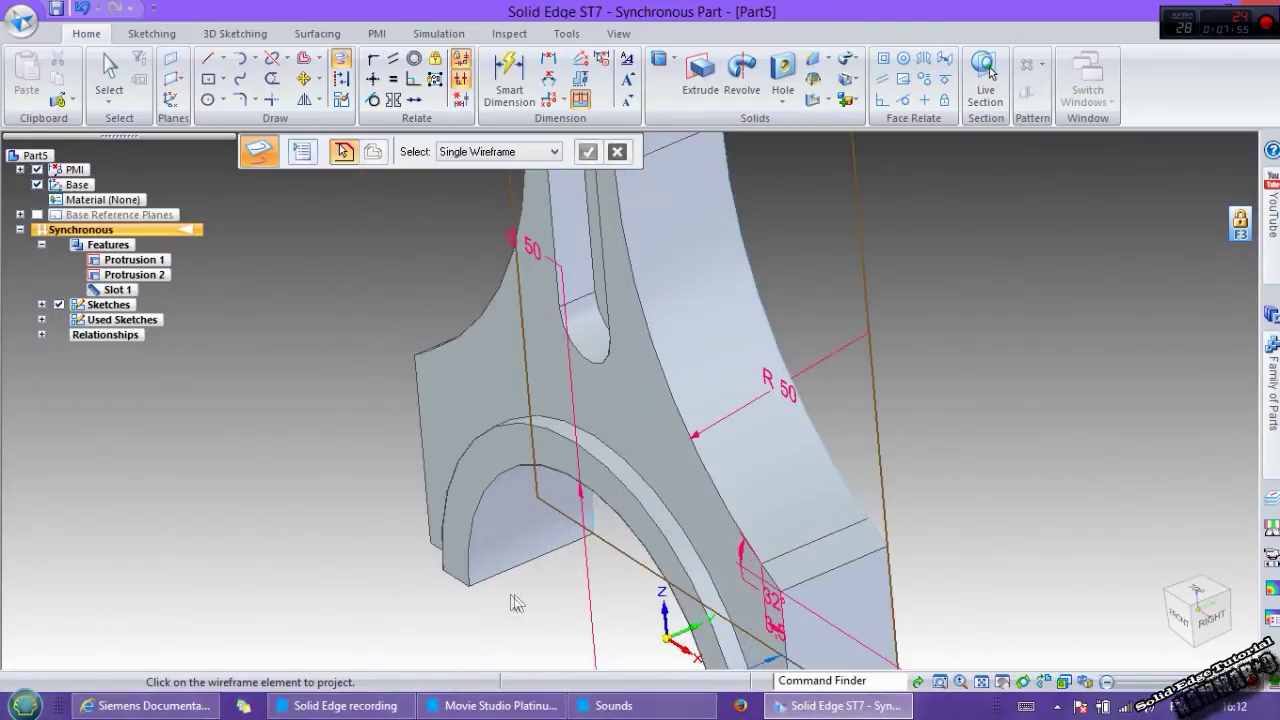
pyautogui.click(465, 568)
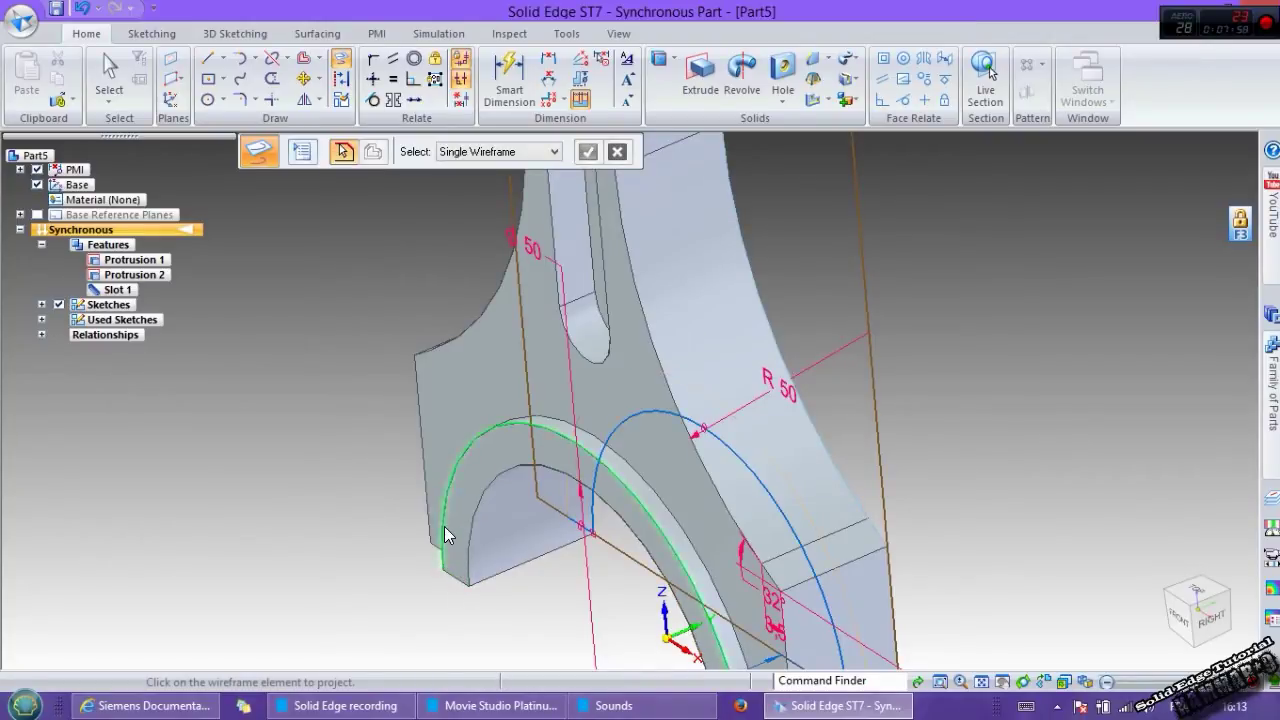
pyautogui.click(444, 526)
pyautogui.scroll(-4, 621, 525)
pyautogui.scroll(3, 621, 530)
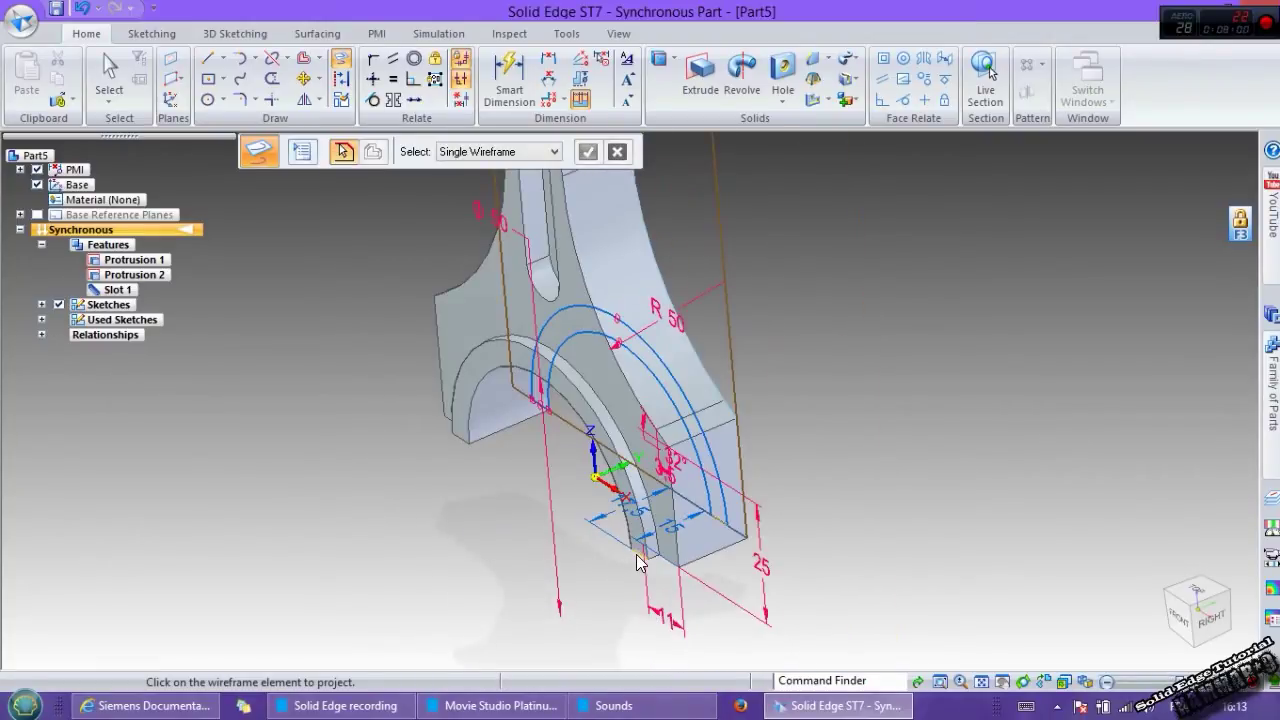
pyautogui.moveTo(783, 469); pyautogui.dragTo(592, 532, button='middle')
pyautogui.press('Escape')
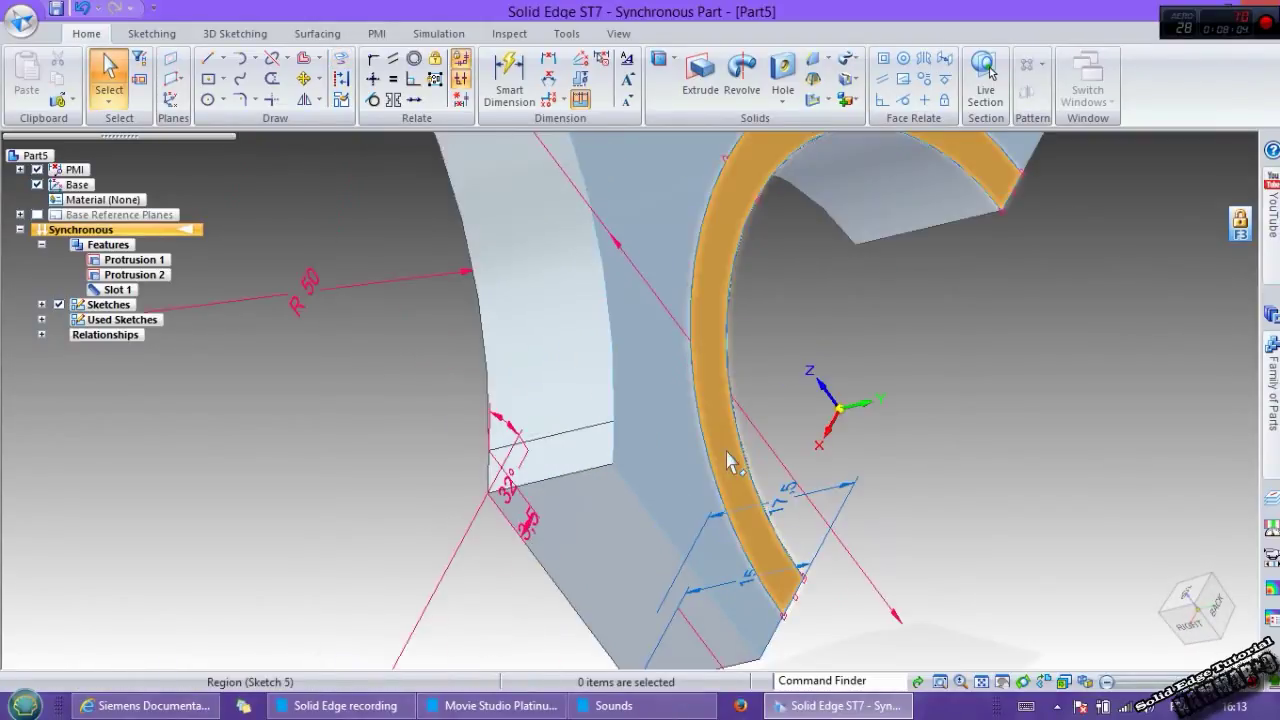
# - Extrude the big-end and small-end ring regions 2.5 mm outward from the rod's back face
pyautogui.click(727, 460)
pyautogui.scroll(-5, 720, 445)
pyautogui.scroll(4, 610, 280)
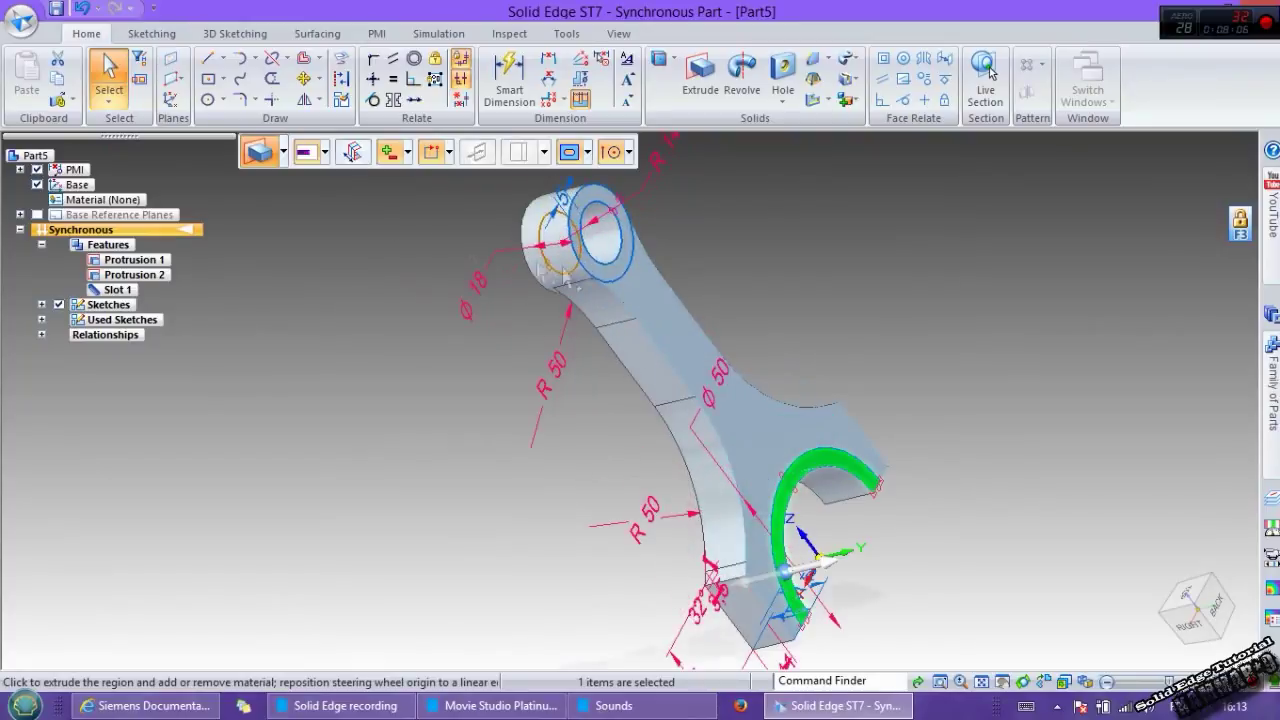
pyautogui.click(109, 101)
pyautogui.click(175, 229)
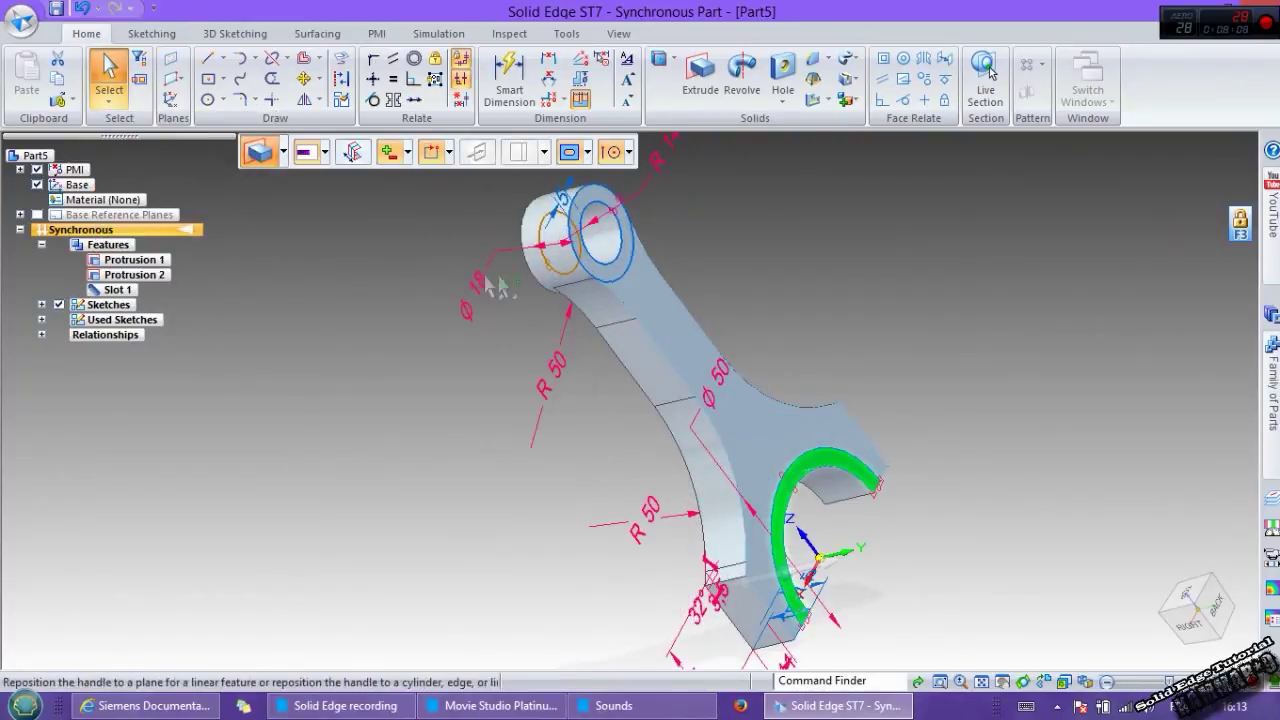
pyautogui.scroll(3, 607, 283)
pyautogui.scroll(-3, 607, 283)
pyautogui.click(612, 285)
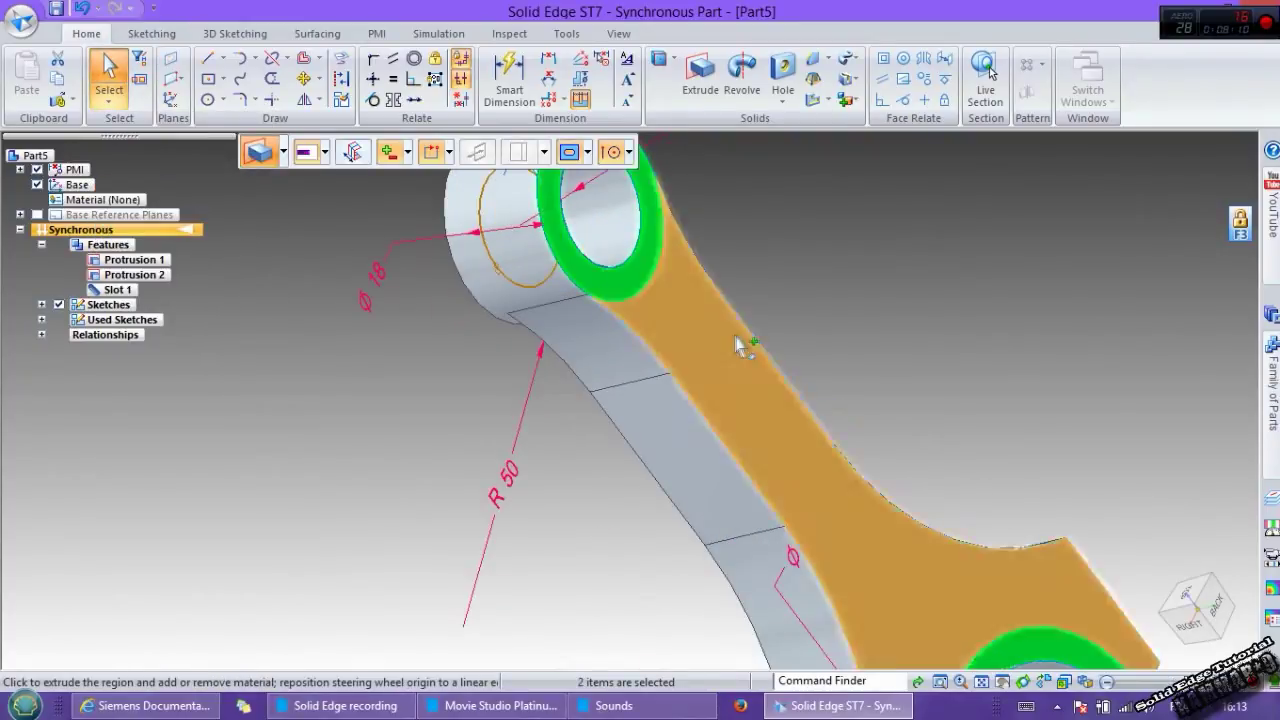
pyautogui.scroll(-3, 737, 349)
pyautogui.scroll(2, 897, 578)
pyautogui.click(833, 592)
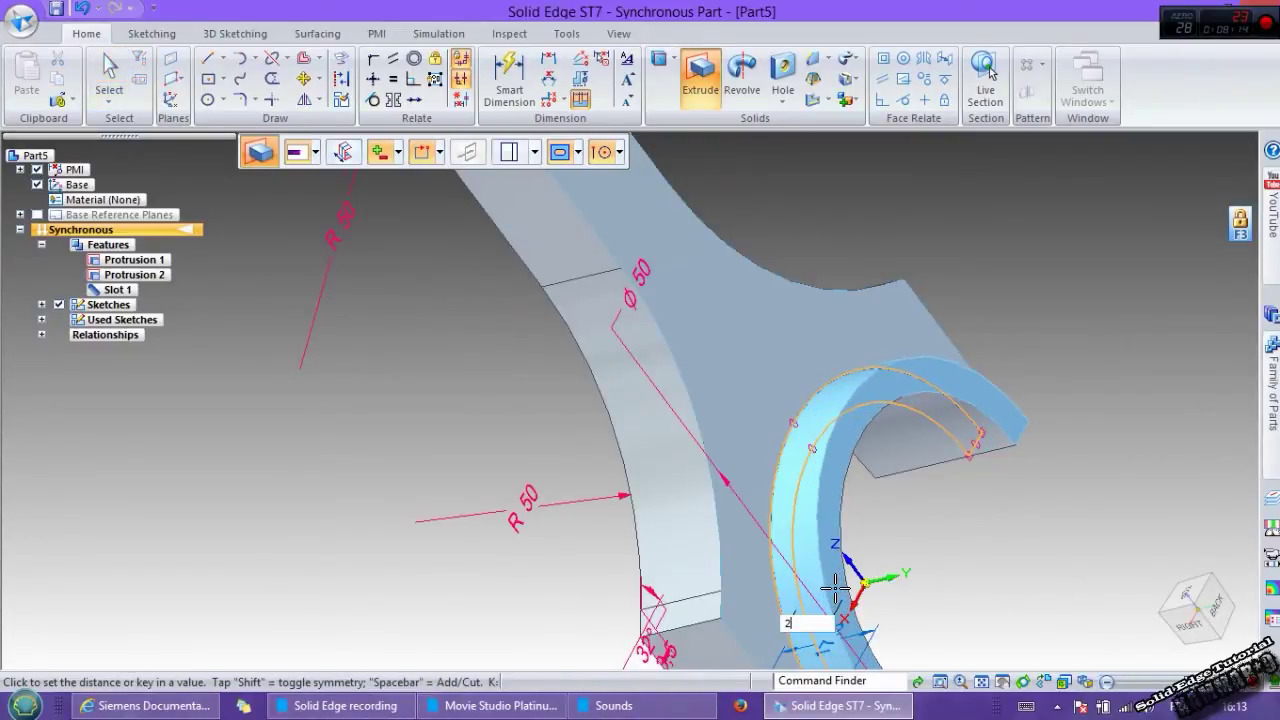
pyautogui.write('2,5')
pyautogui.press('Return')
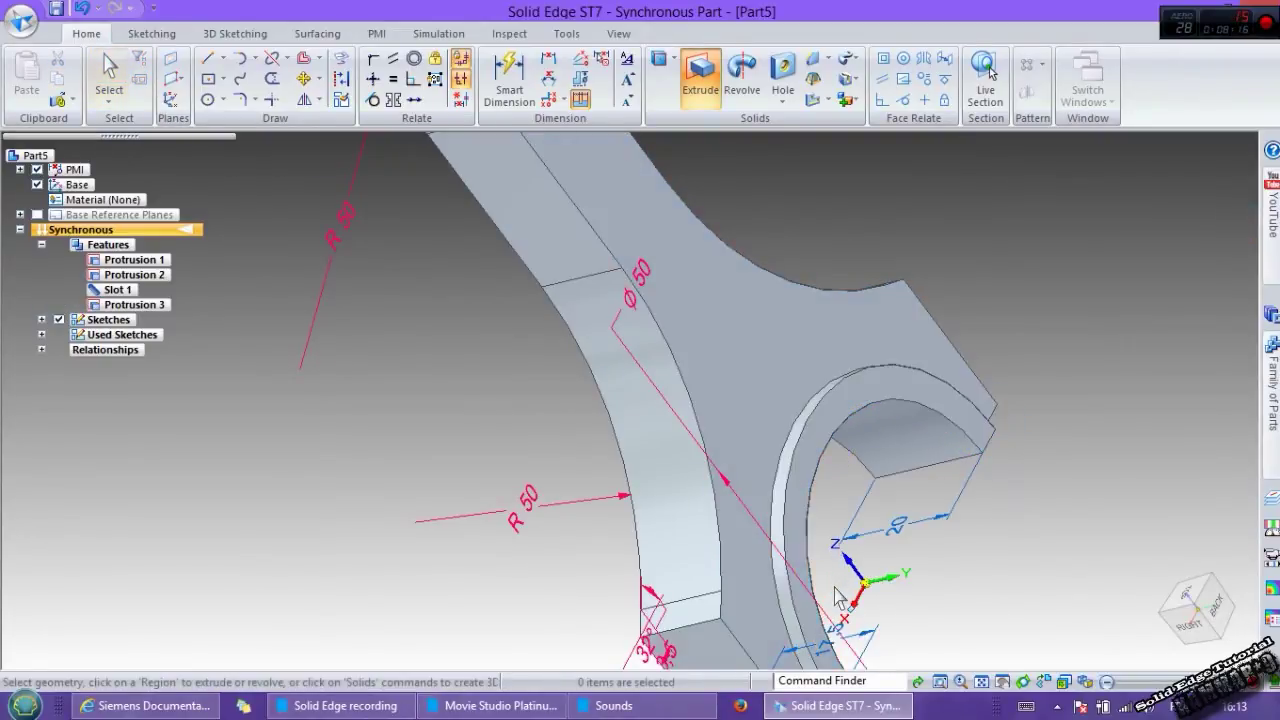
# - Mirror the shank slot to the rod's back side about the XZ plane of the base coordinate system
pyautogui.scroll(-3, 735, 430)
pyautogui.moveTo(735, 430); pyautogui.dragTo(943, 491, button='middle')
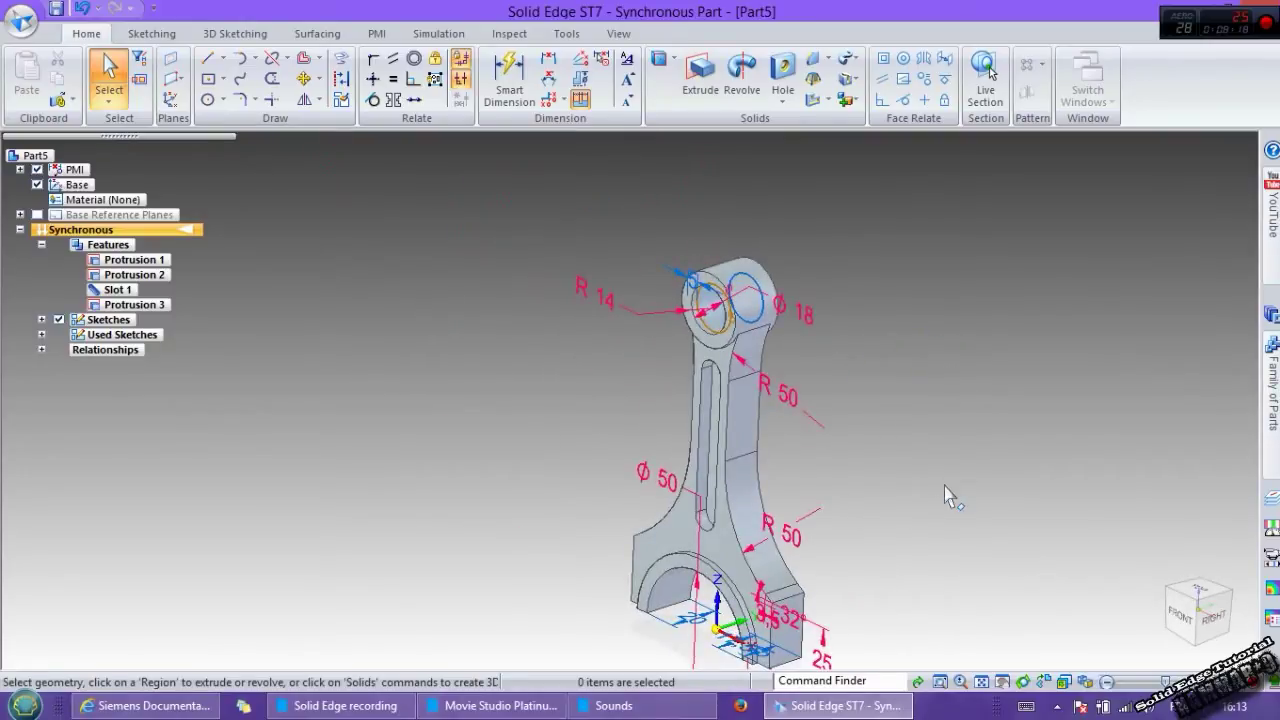
pyautogui.scroll(3, 760, 515)
pyautogui.scroll(3, 760, 515)
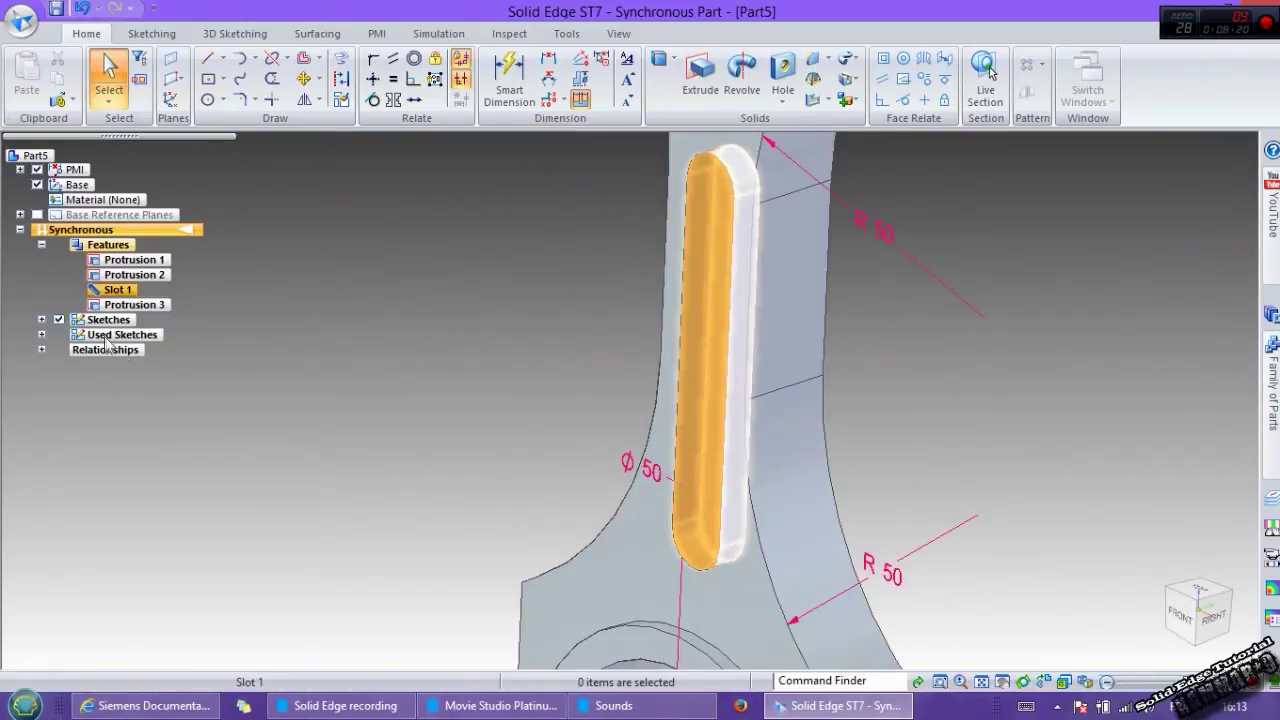
pyautogui.click(117, 290)
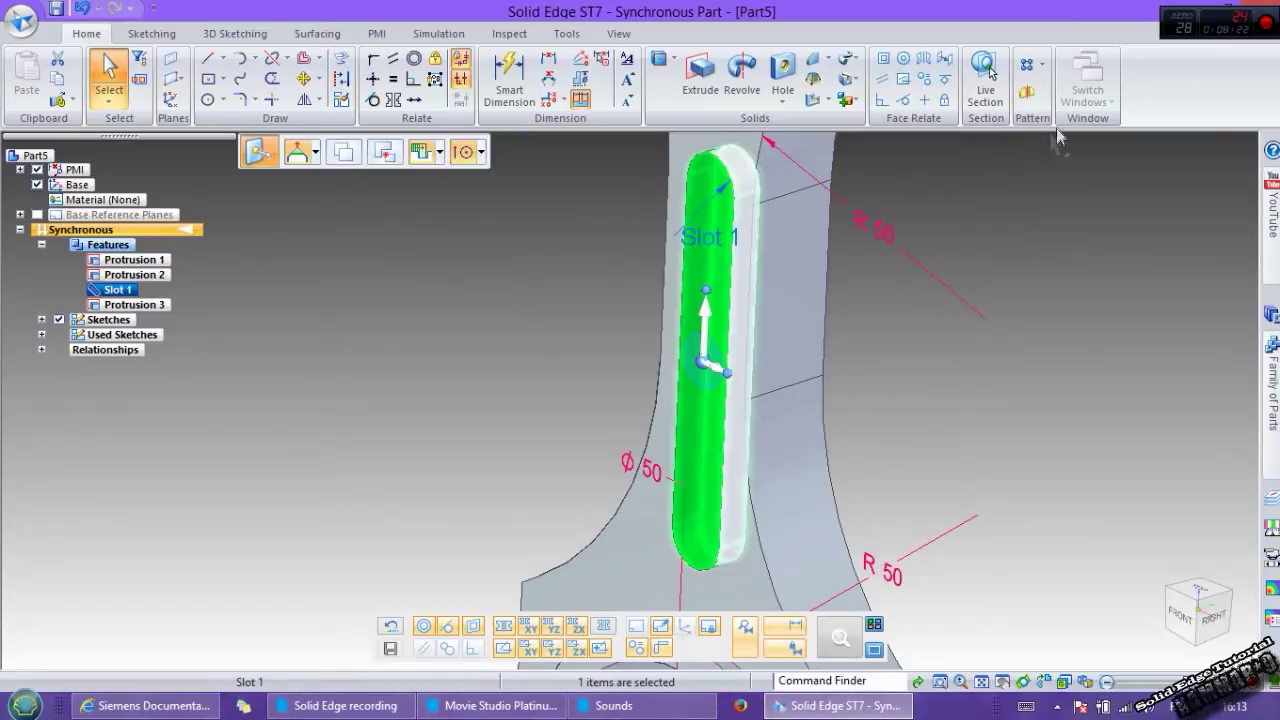
pyautogui.click(1026, 92)
pyautogui.scroll(-3, 997, 386)
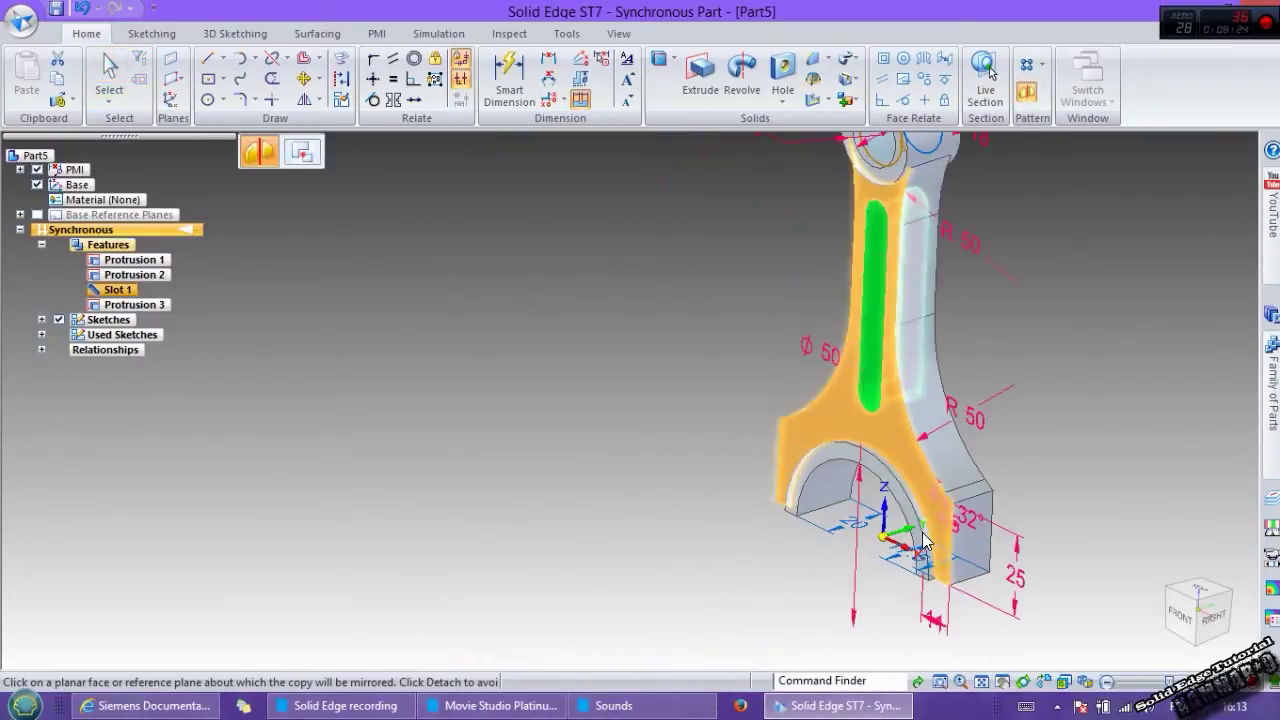
pyautogui.scroll(4, 884, 530)
pyautogui.click(884, 530)
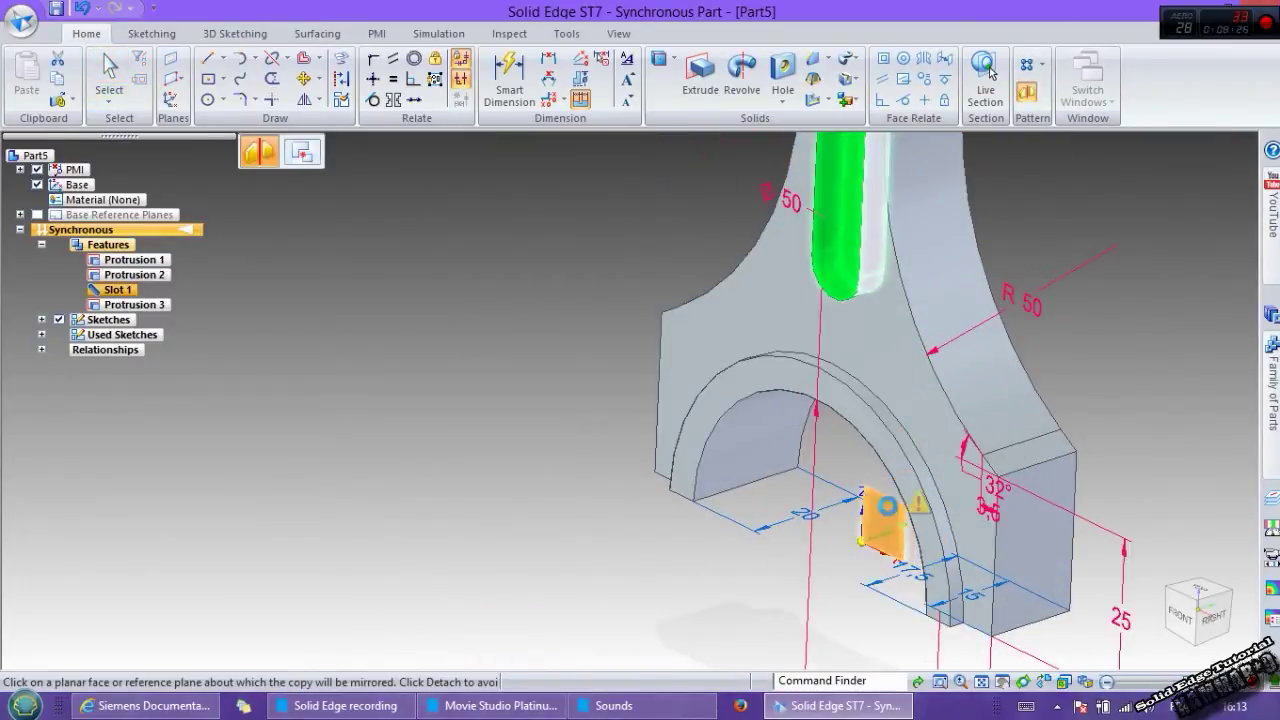
pyautogui.click(893, 521)
pyautogui.moveTo(997, 424); pyautogui.dragTo(685, 401, button='middle')
pyautogui.click(685, 401)
pyautogui.scroll(-3, 685, 412)
pyautogui.scroll(3, 753, 305)
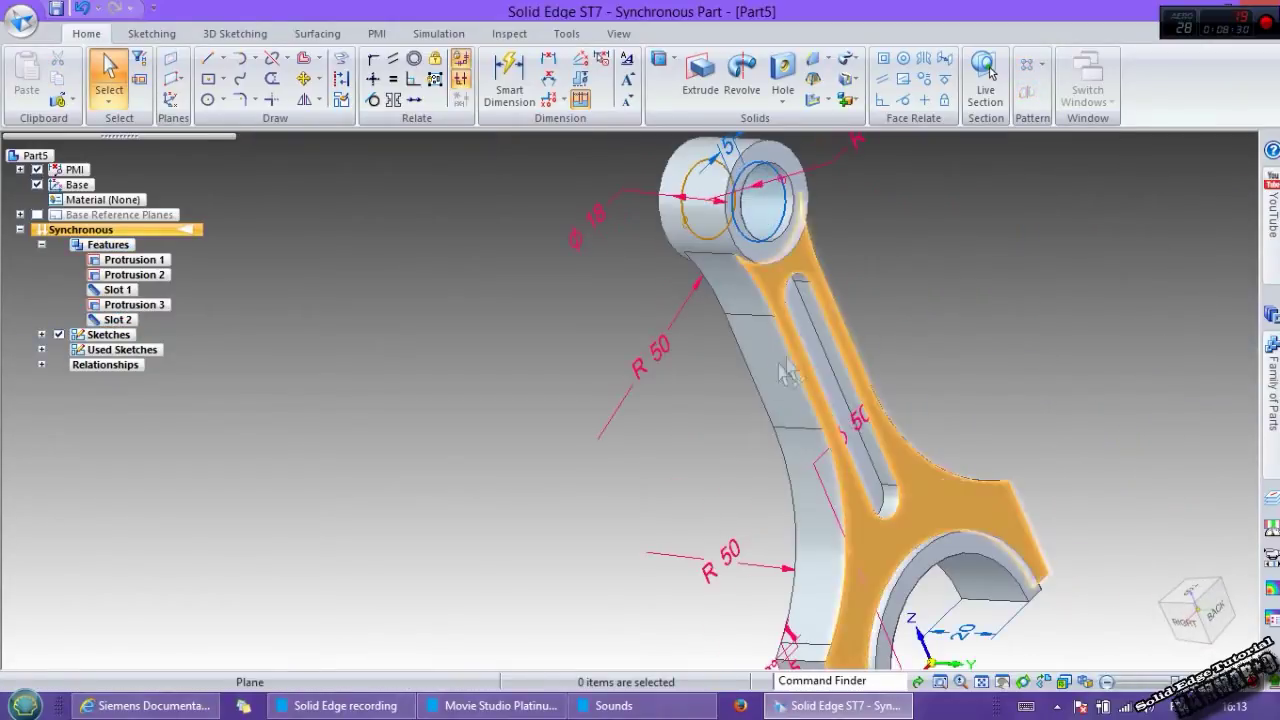
# - Chamfer the curved edge chains along both sides of the shank, front and back, by 2 mm
pyautogui.moveTo(809, 333); pyautogui.dragTo(966, 457, button='middle')
pyautogui.scroll(-3, 966, 457)
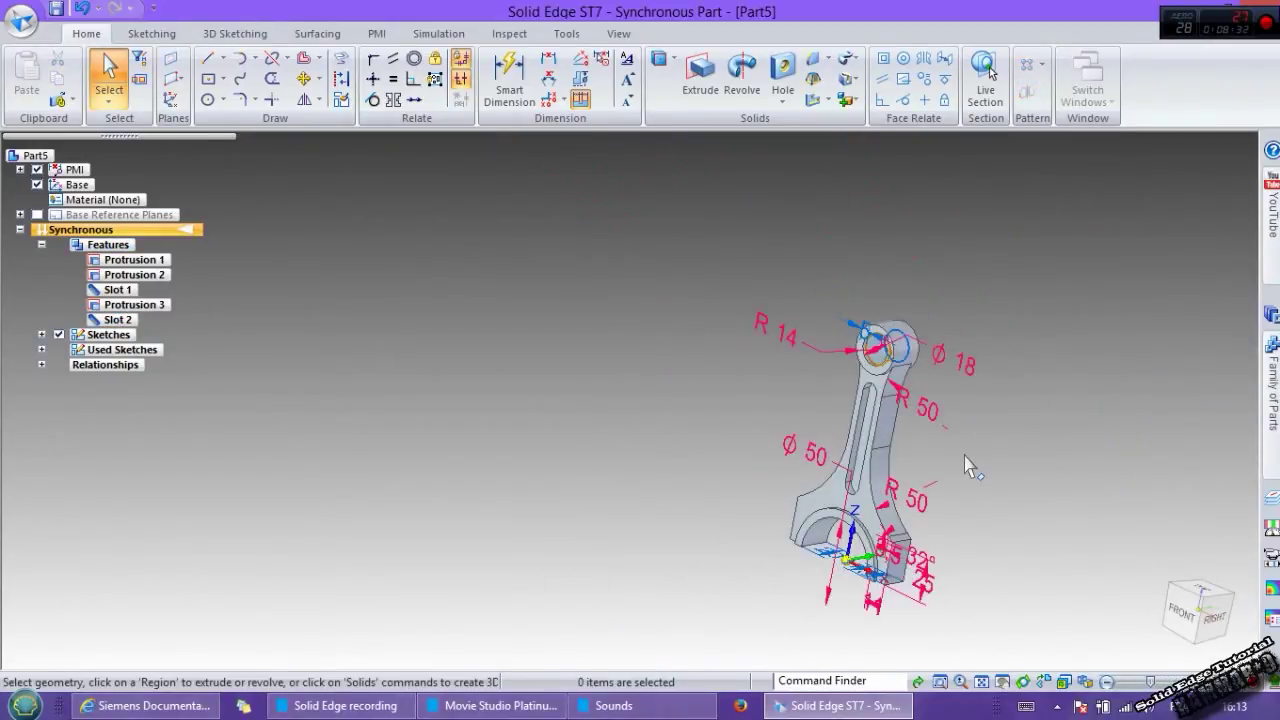
pyautogui.scroll(3, 889, 513)
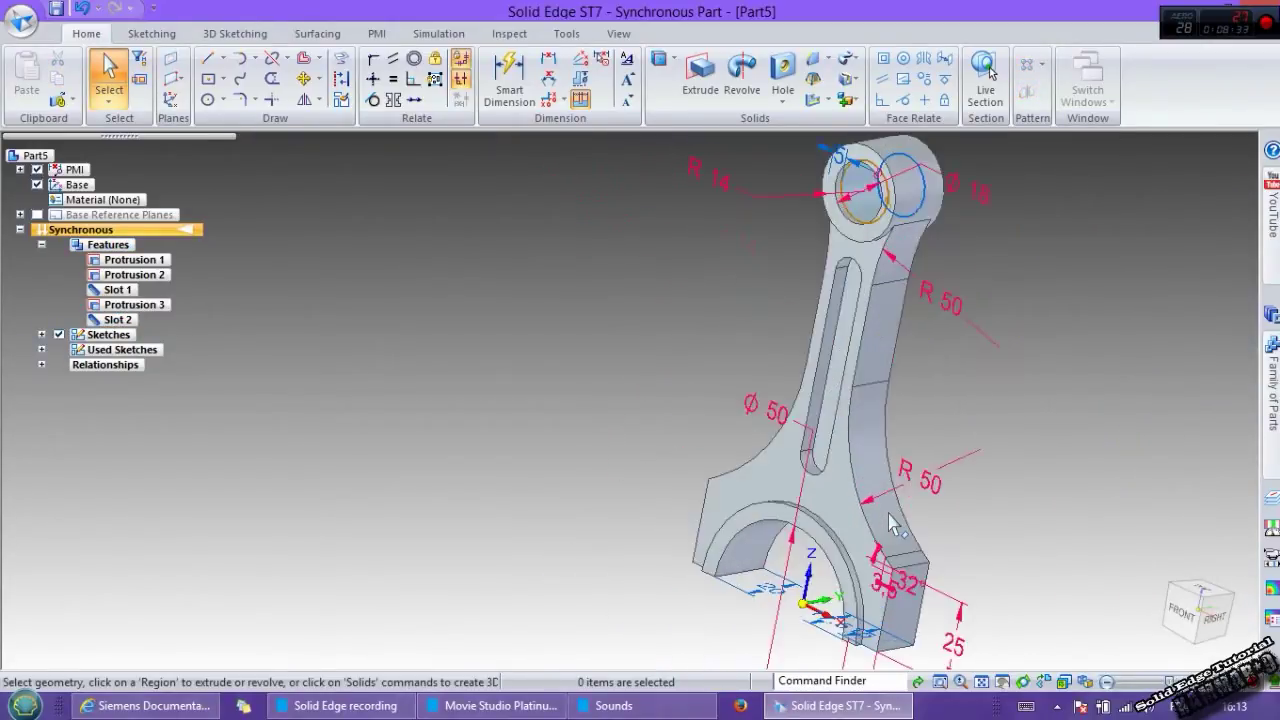
pyautogui.click(828, 62)
pyautogui.click(855, 117)
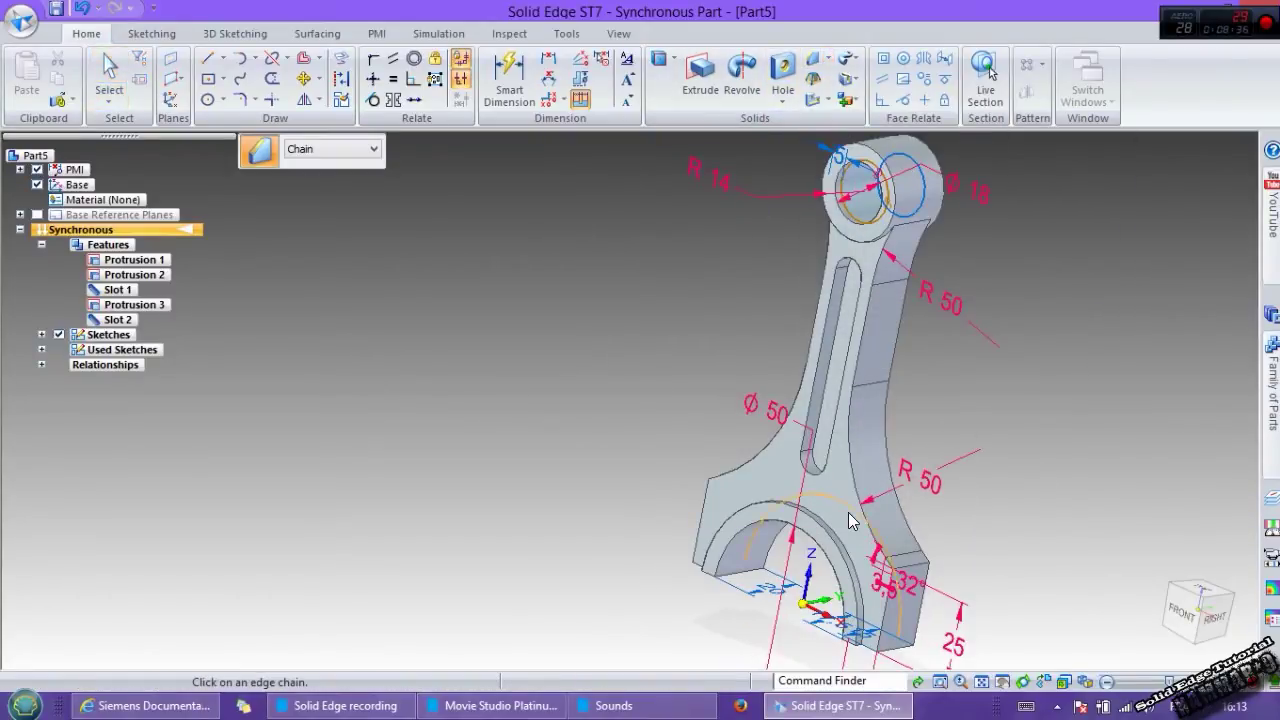
pyautogui.scroll(2, 848, 512)
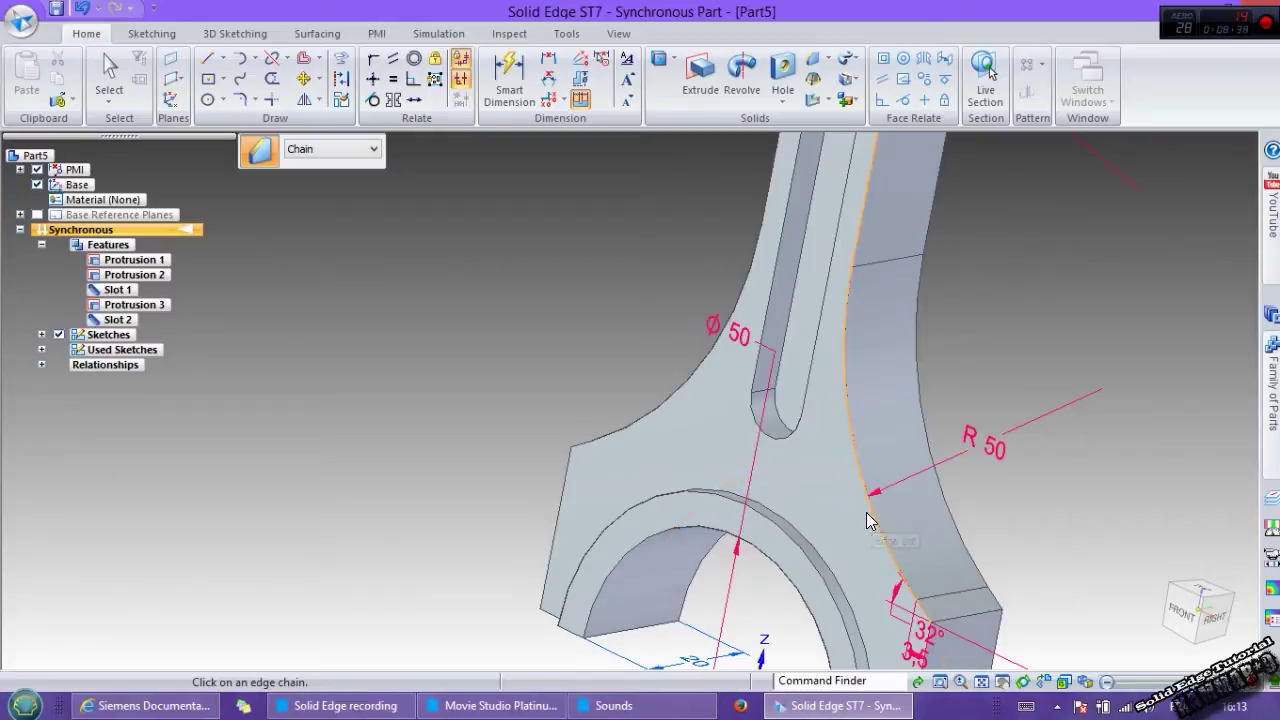
pyautogui.click(866, 512)
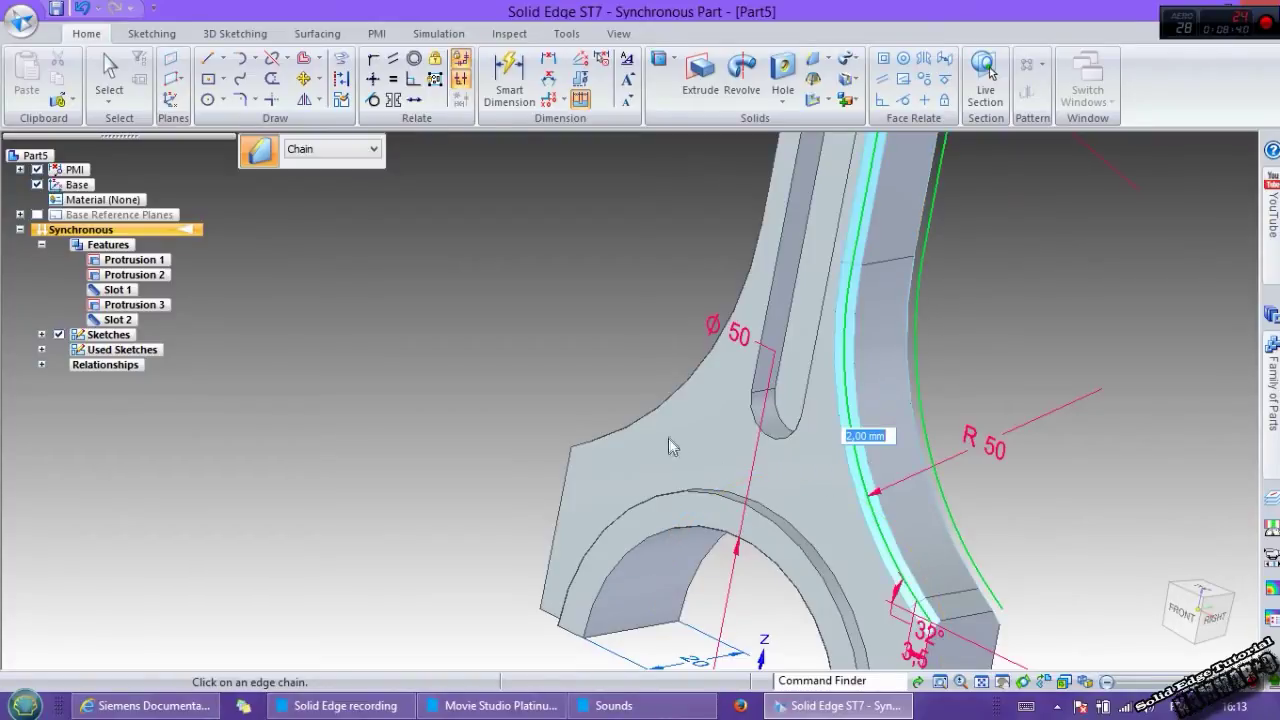
pyautogui.moveTo(654, 358); pyautogui.dragTo(630, 238, button='middle')
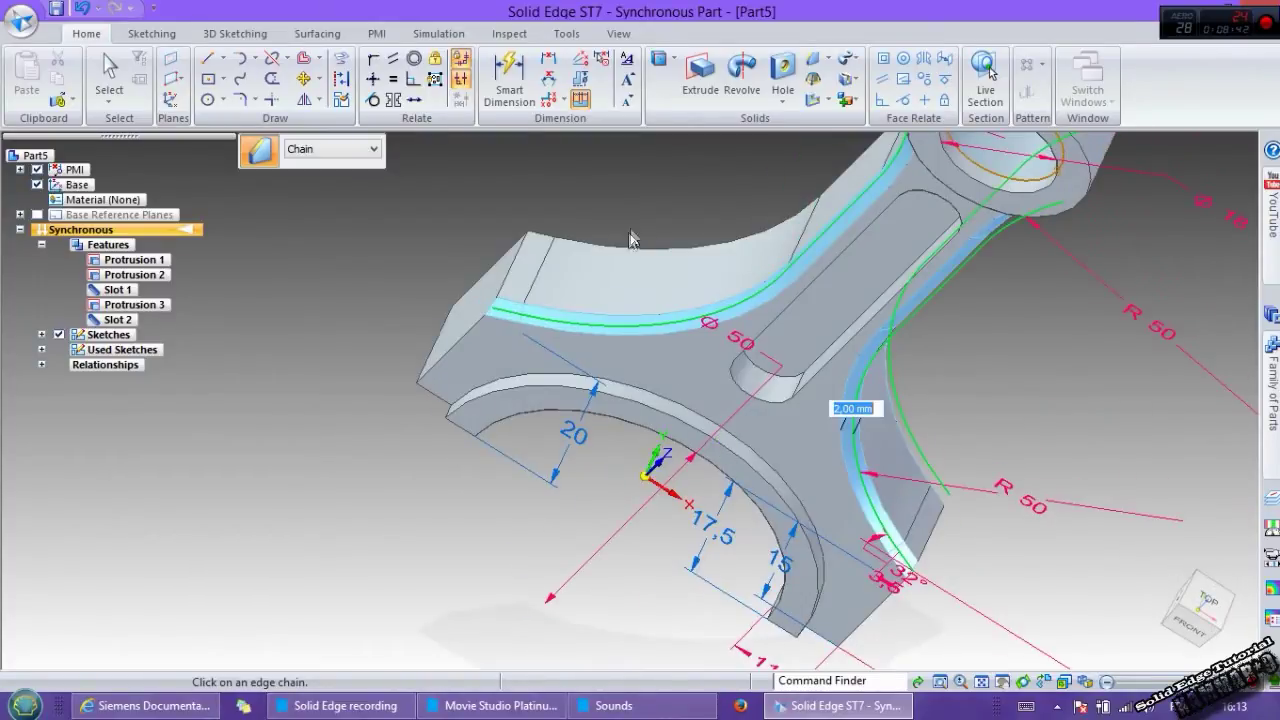
pyautogui.click(649, 257)
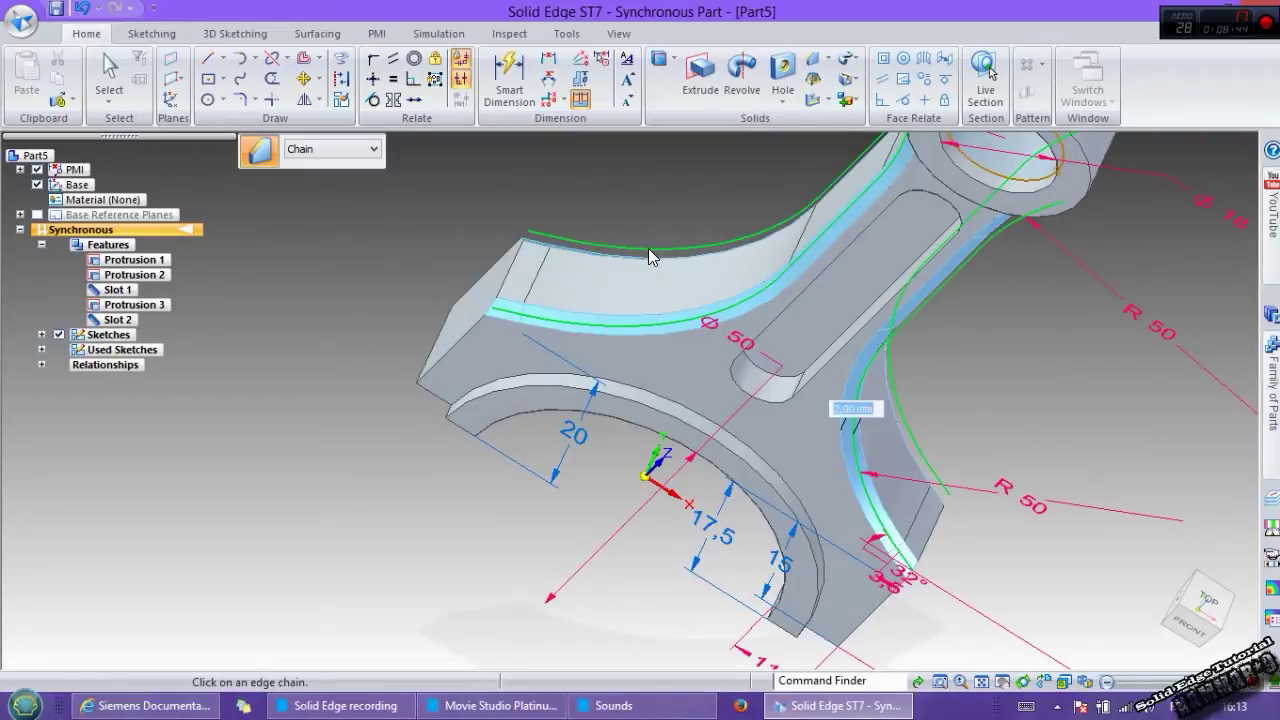
pyautogui.press('Return')
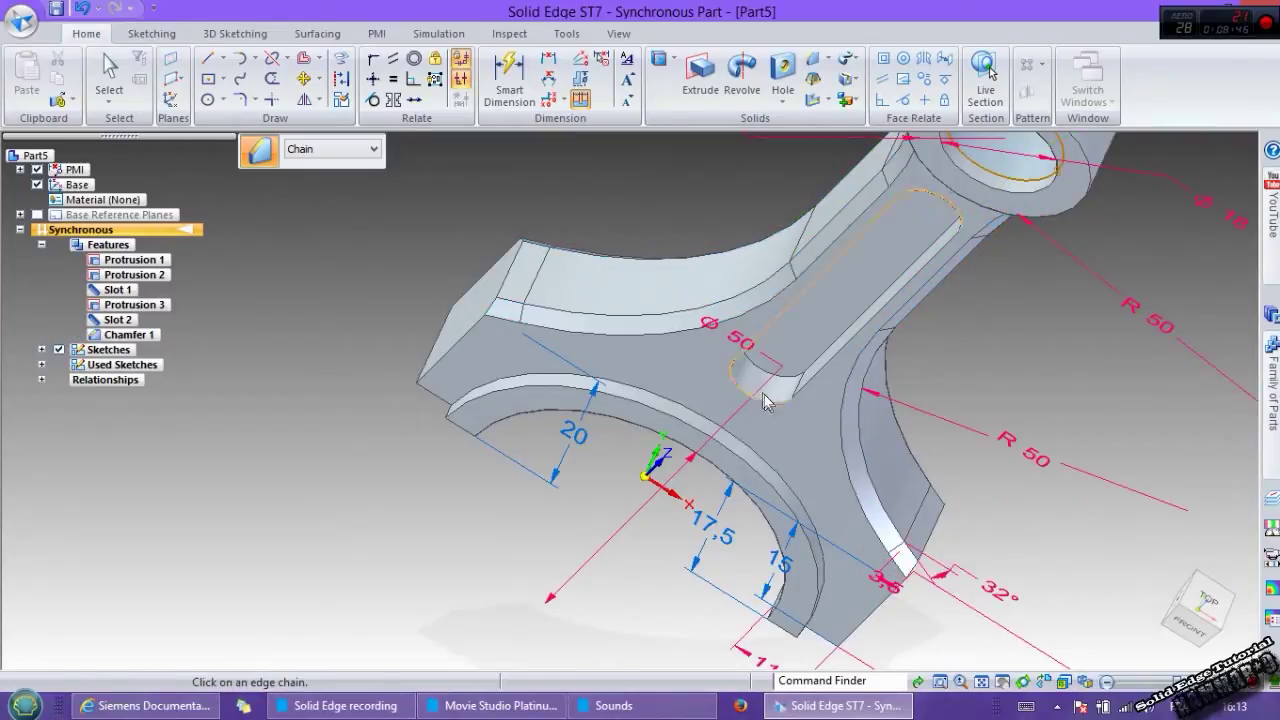
# - Create a reference plane coincident with the base XY plane and move it up along Z to above the big-end bore
pyautogui.moveTo(766, 401); pyautogui.dragTo(701, 386, button='middle')
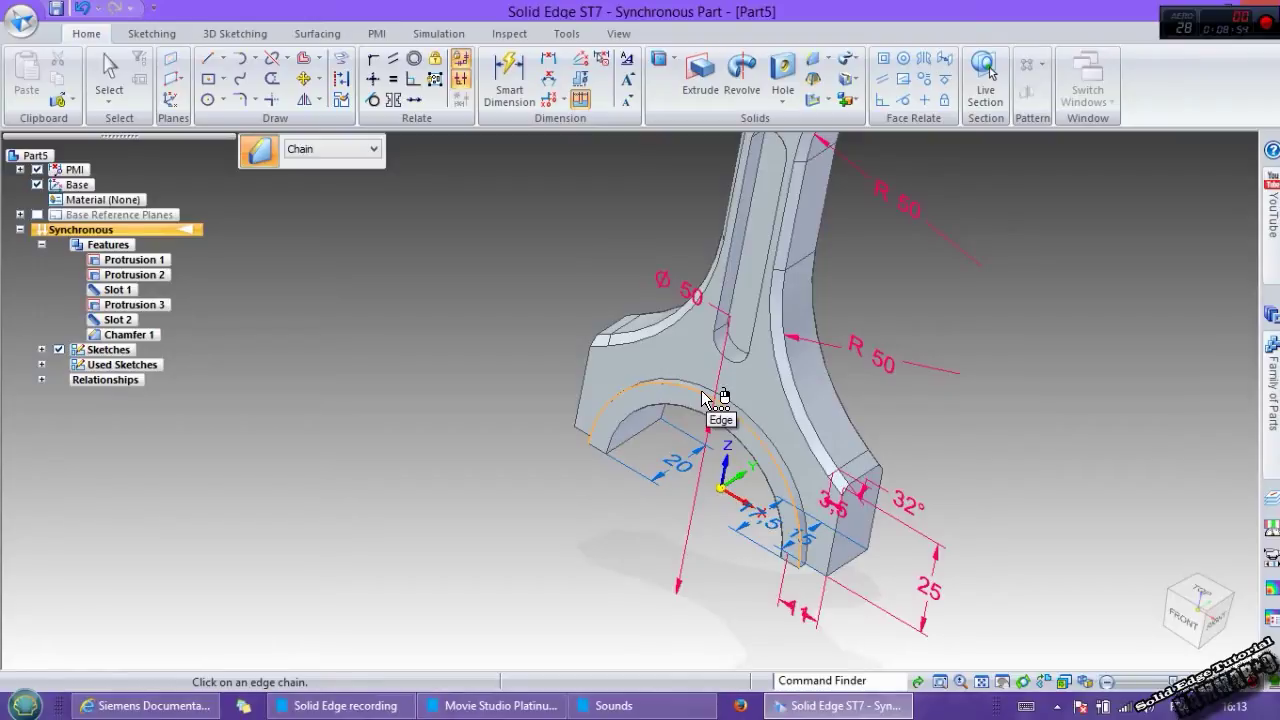
pyautogui.scroll(3, 826, 480)
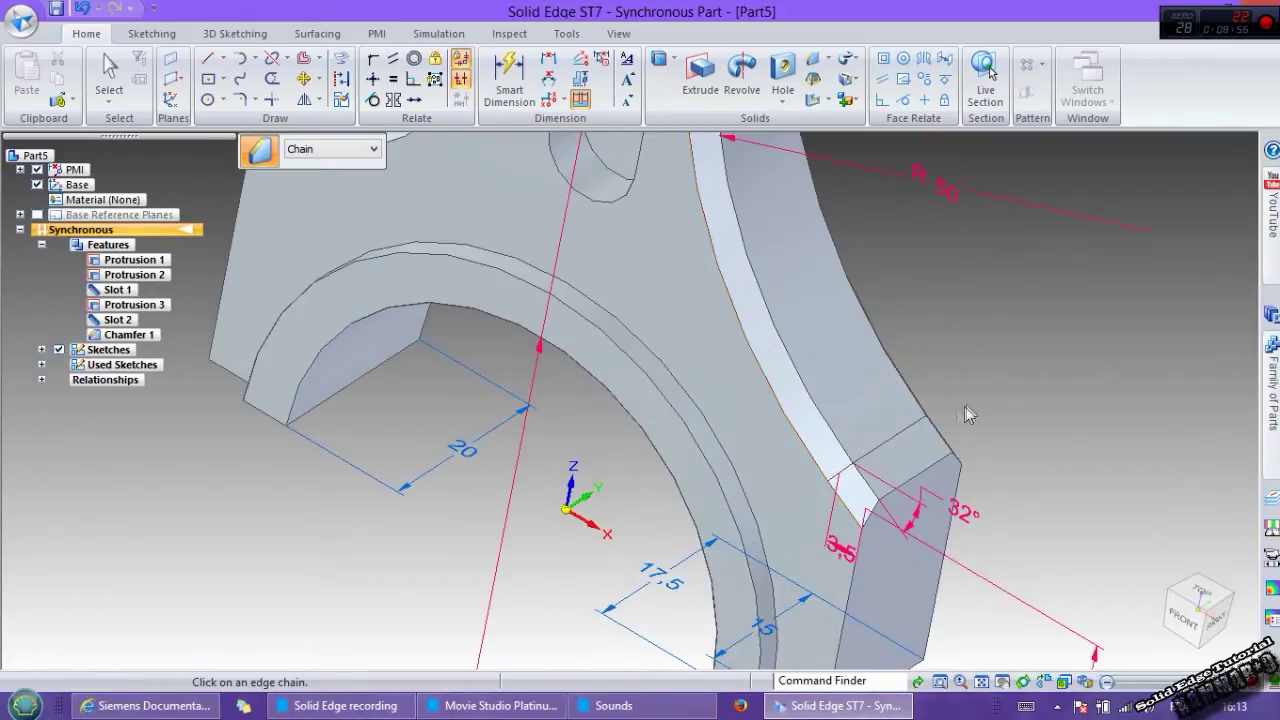
pyautogui.press('Escape')
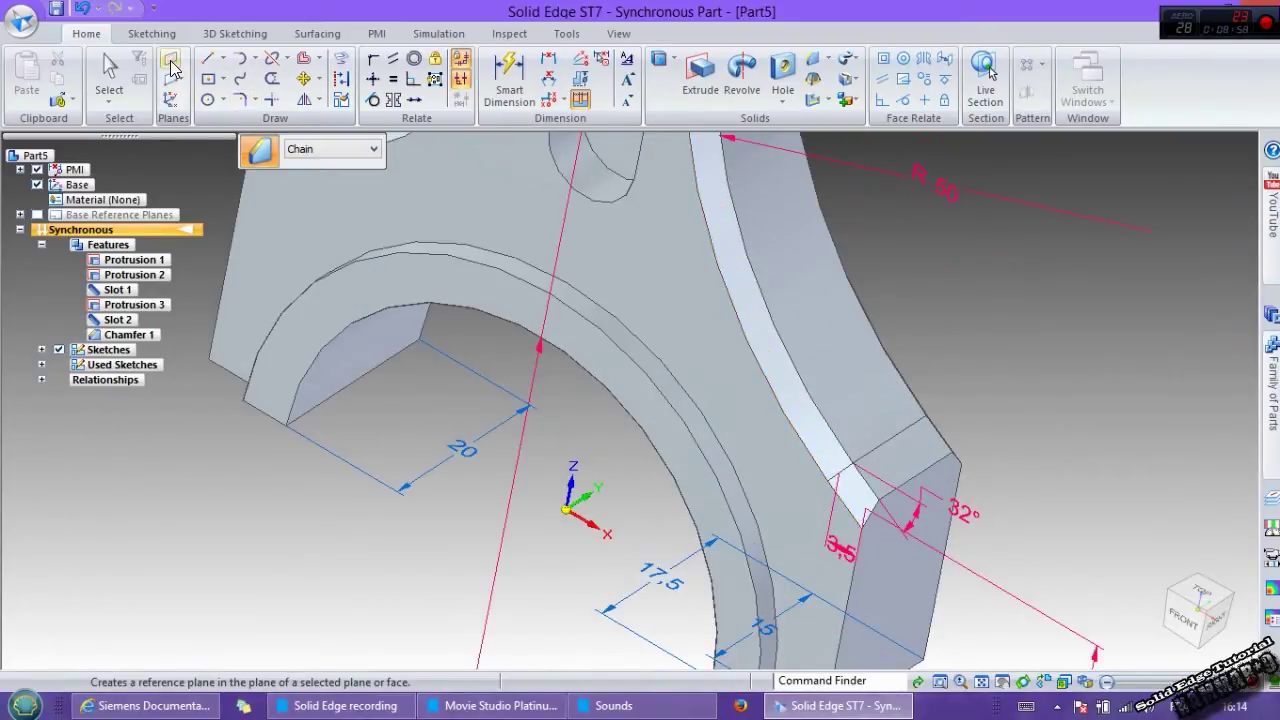
pyautogui.click(171, 64)
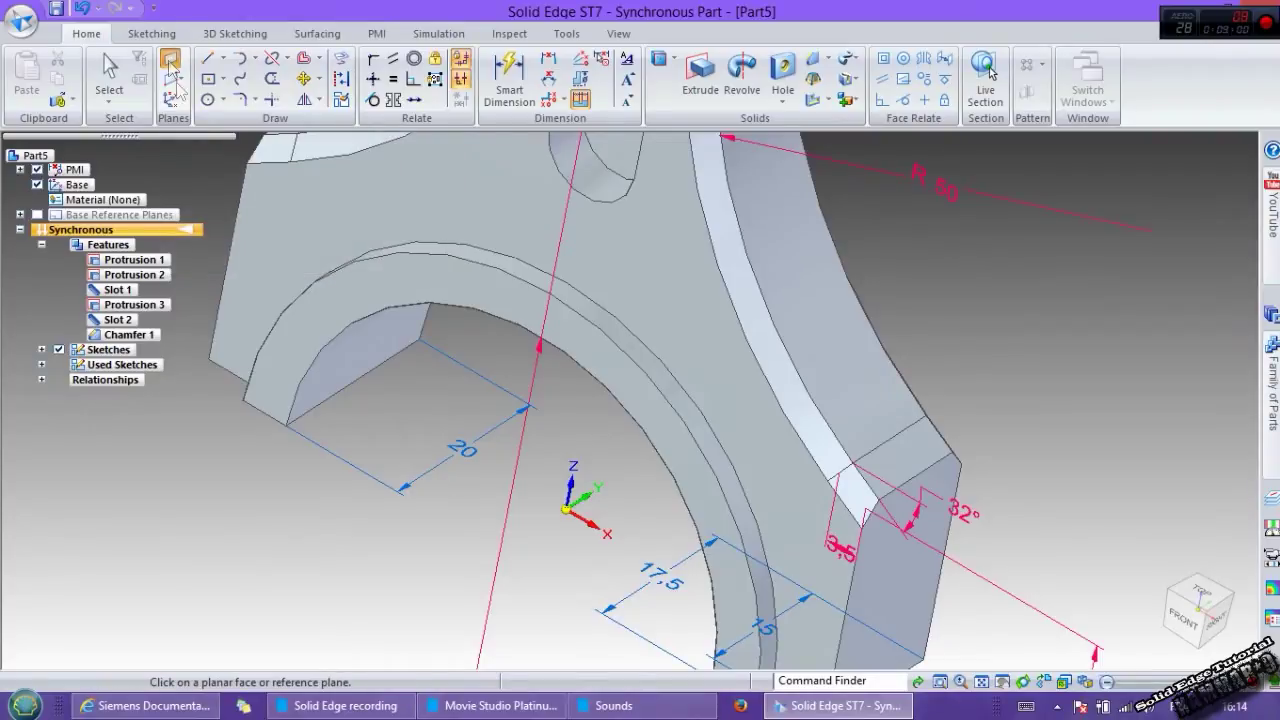
pyautogui.scroll(2, 610, 527)
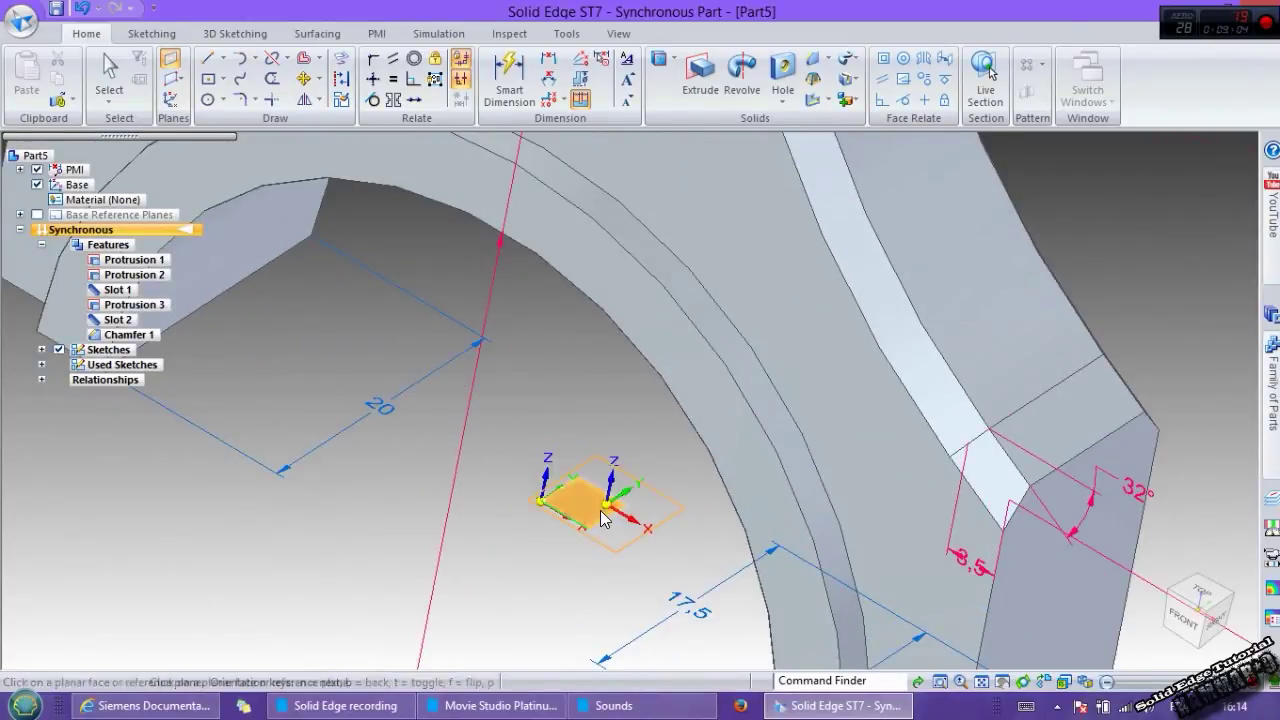
pyautogui.click(592, 510)
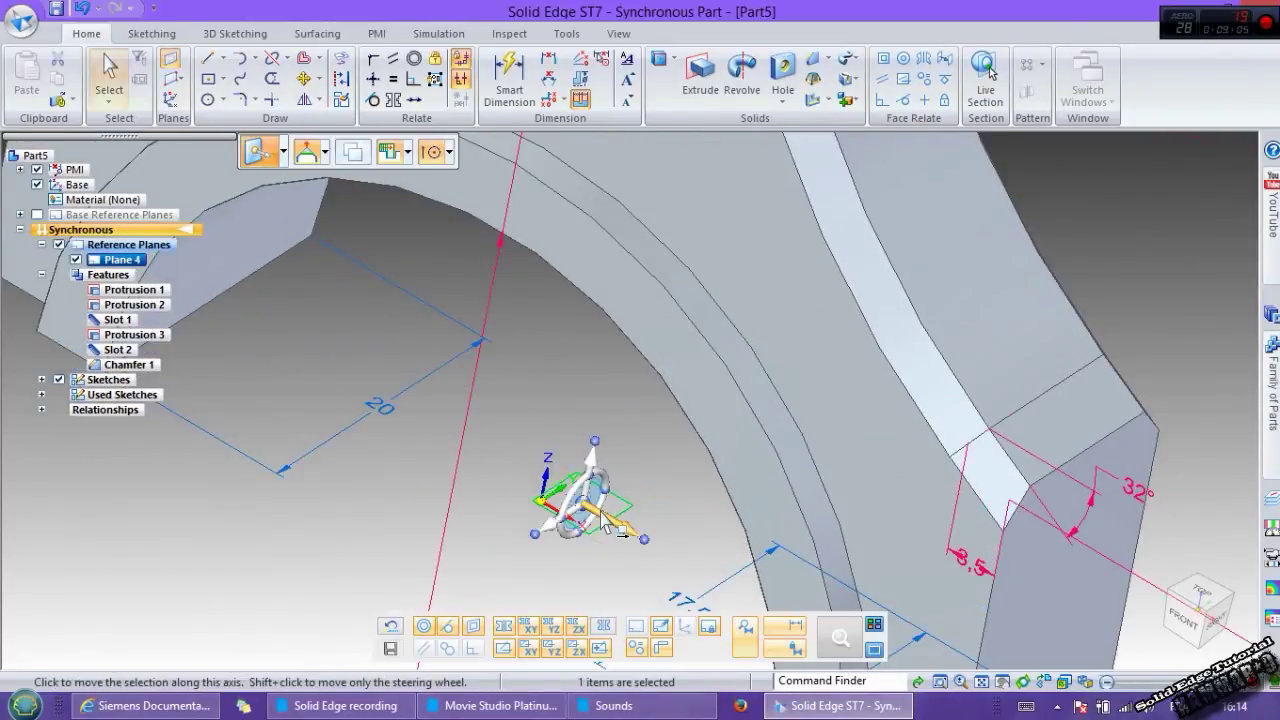
pyautogui.click(589, 465)
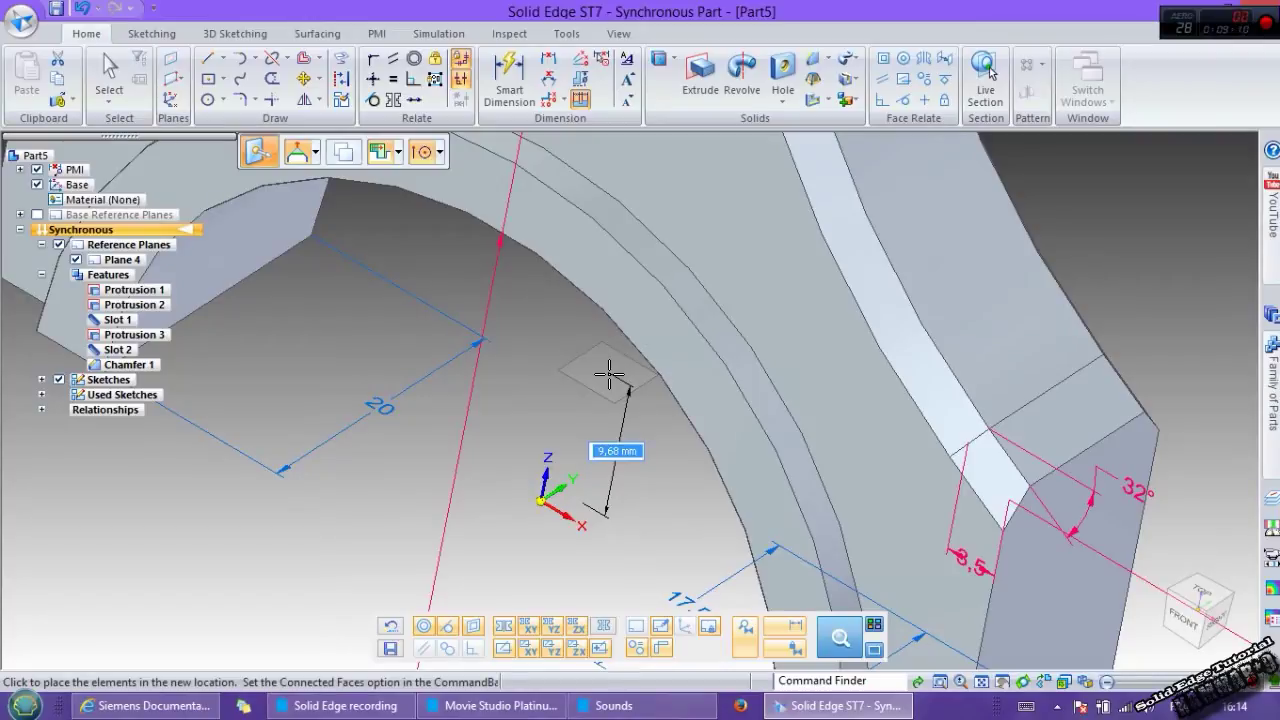
pyautogui.click(609, 374)
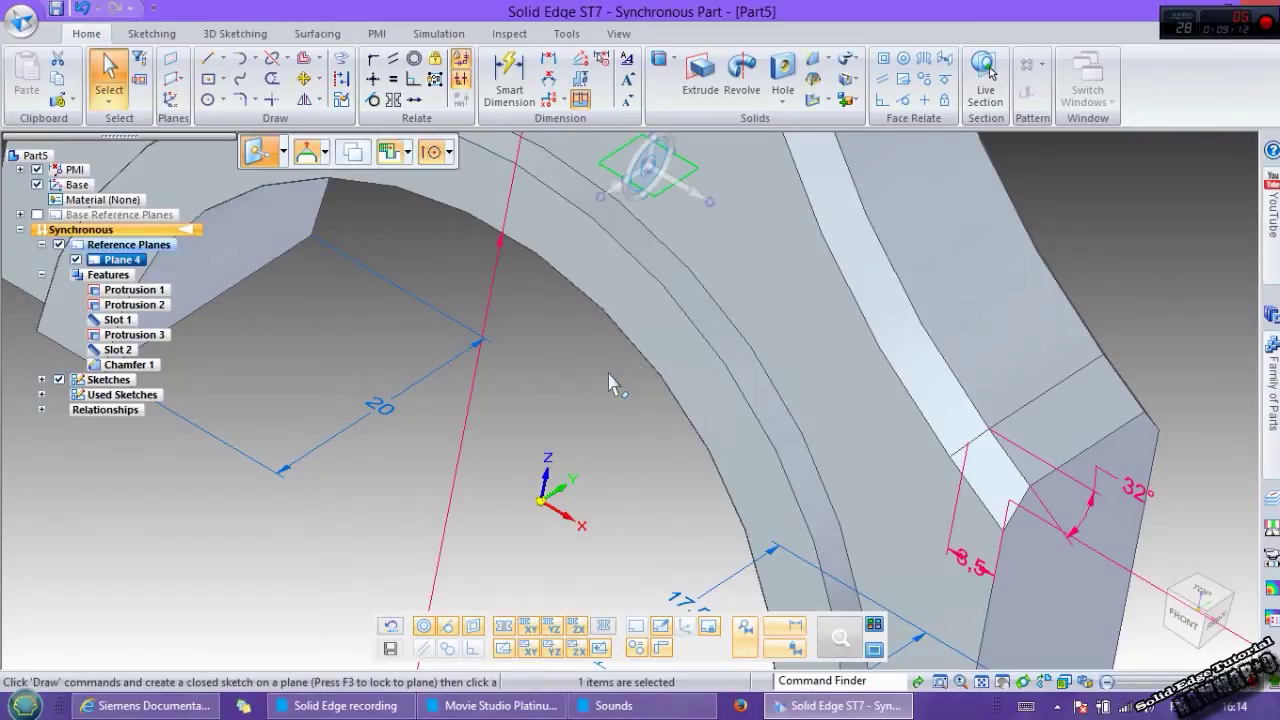
# - Place two sketch points on the new reference plane along the X axis, one on each side of the origin
pyautogui.scroll(-3, 640, 450)
pyautogui.scroll(5, 660, 335)
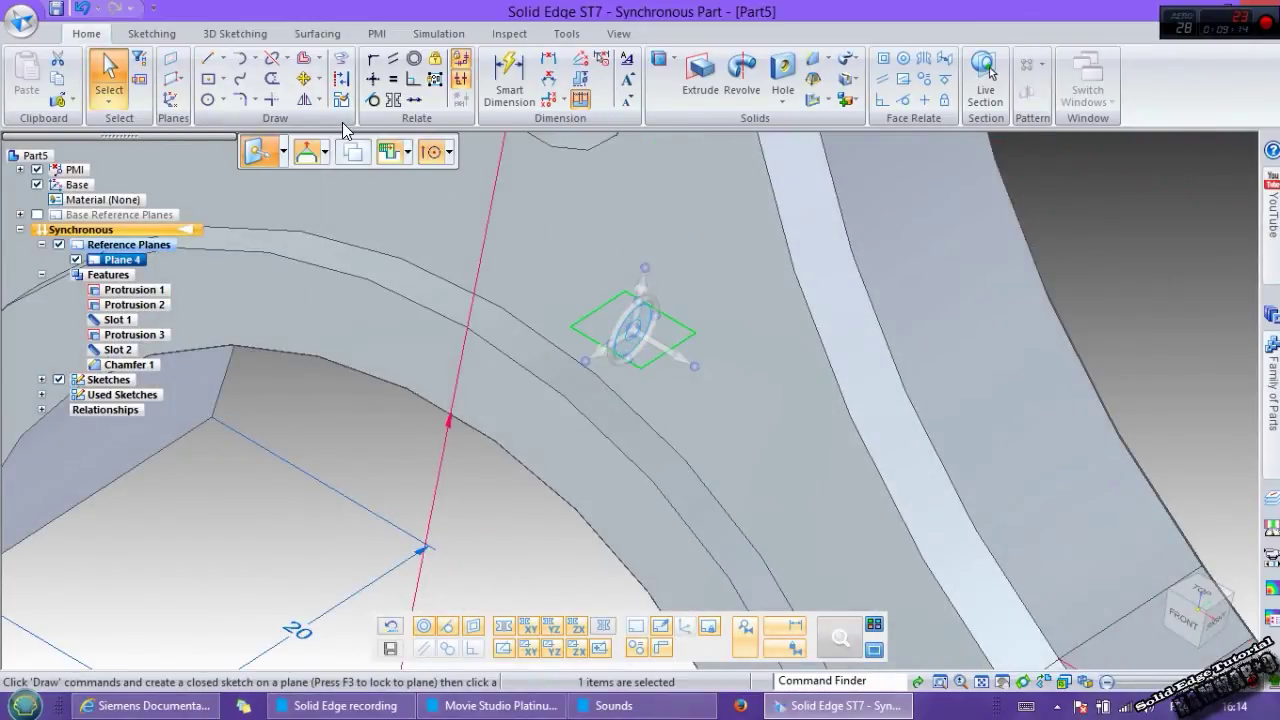
pyautogui.click(223, 58)
pyautogui.click(238, 101)
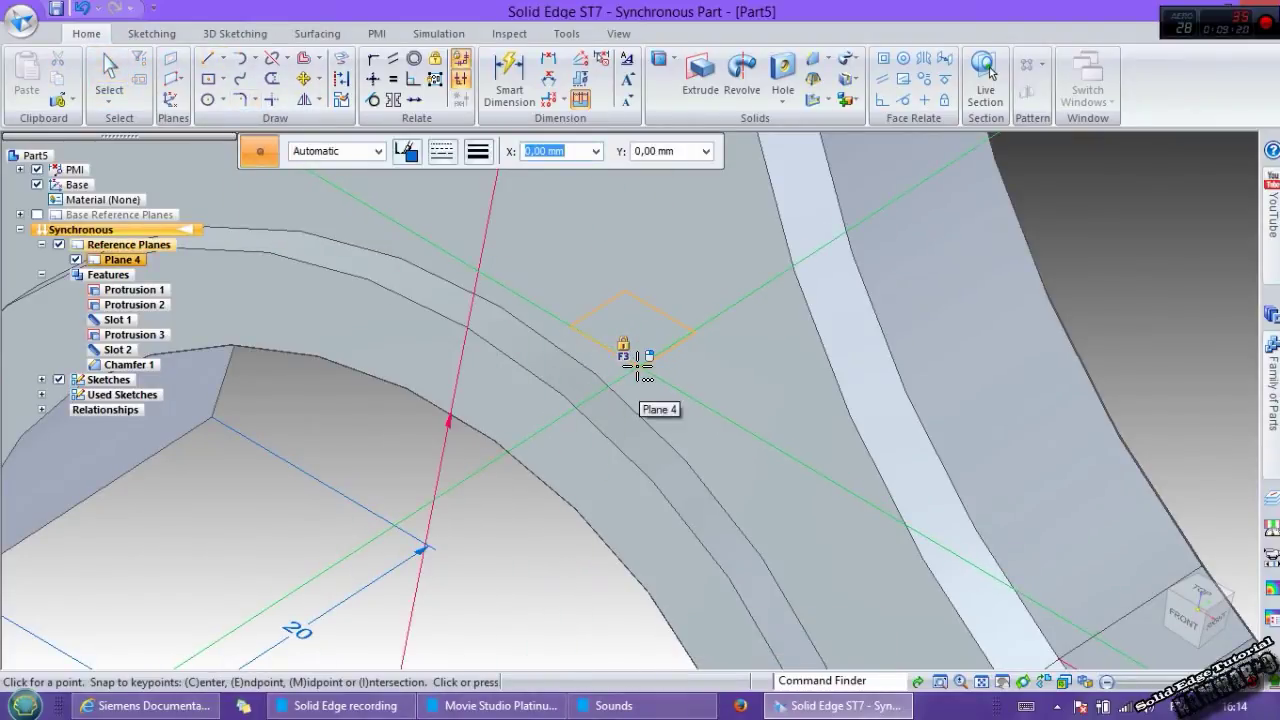
pyautogui.press('F3')
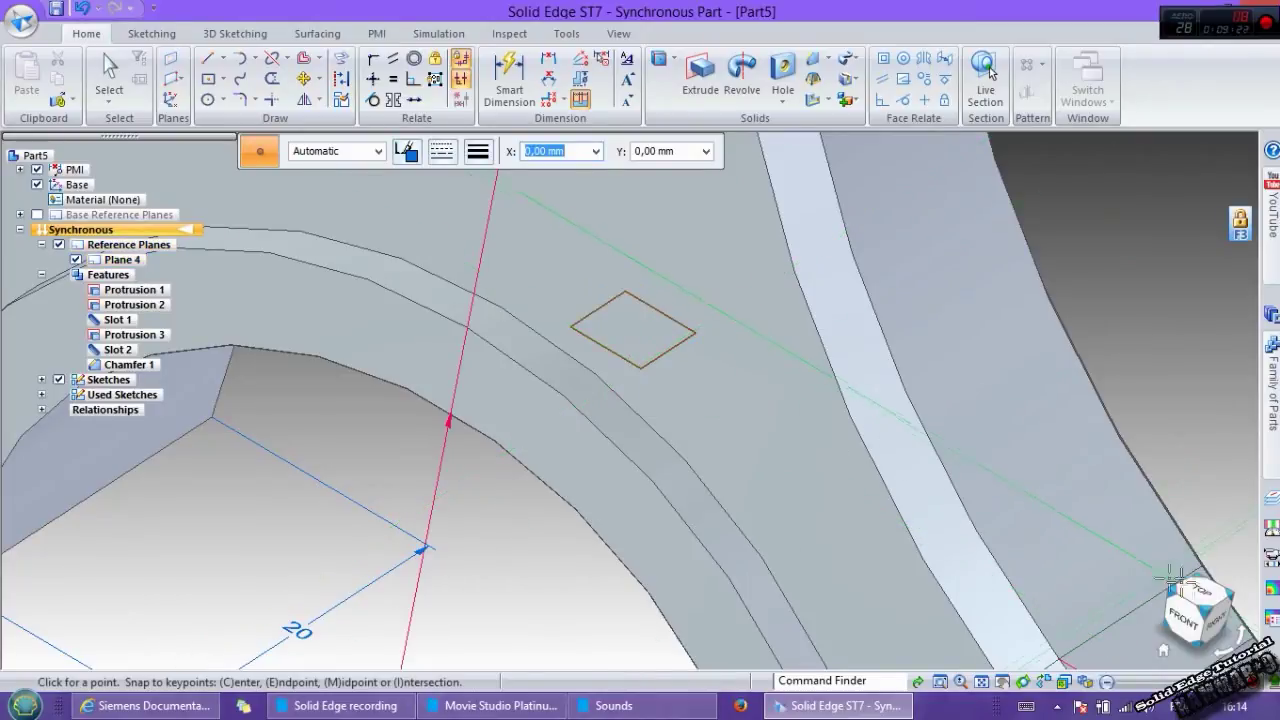
pyautogui.click(1205, 598)
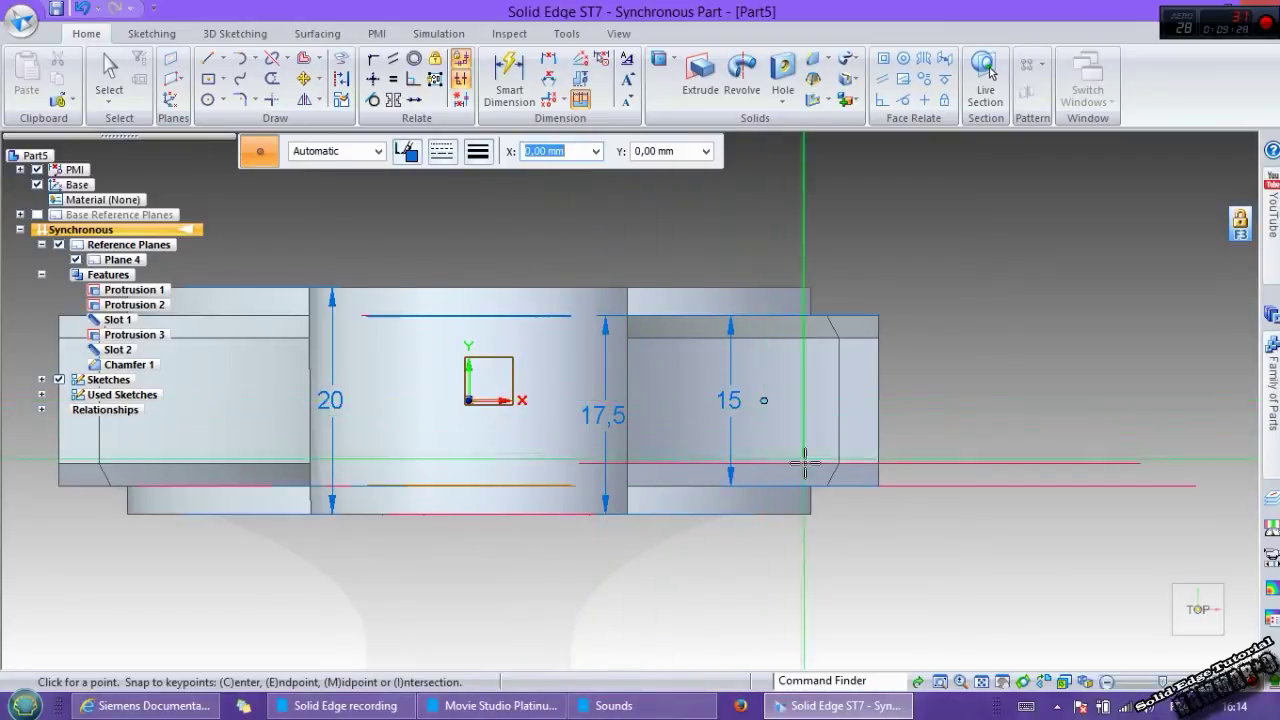
pyautogui.scroll(-2, 805, 462)
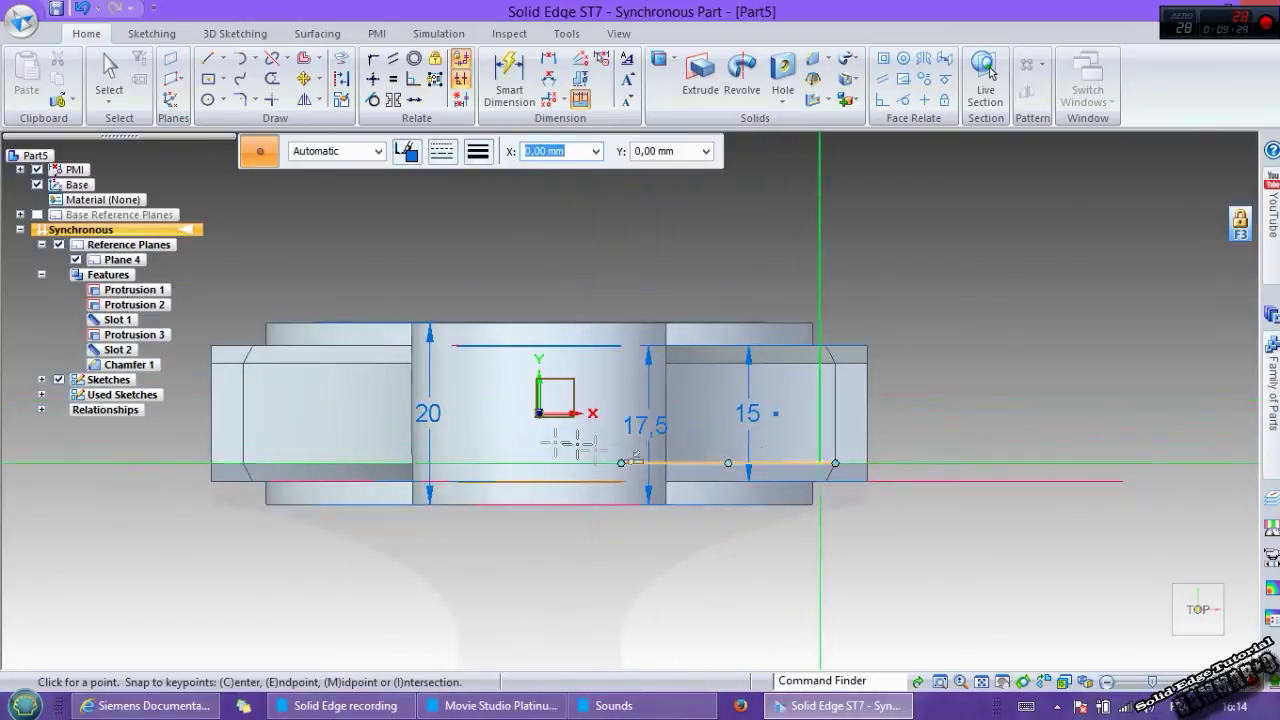
pyautogui.click(338, 413)
pyautogui.press('Escape')
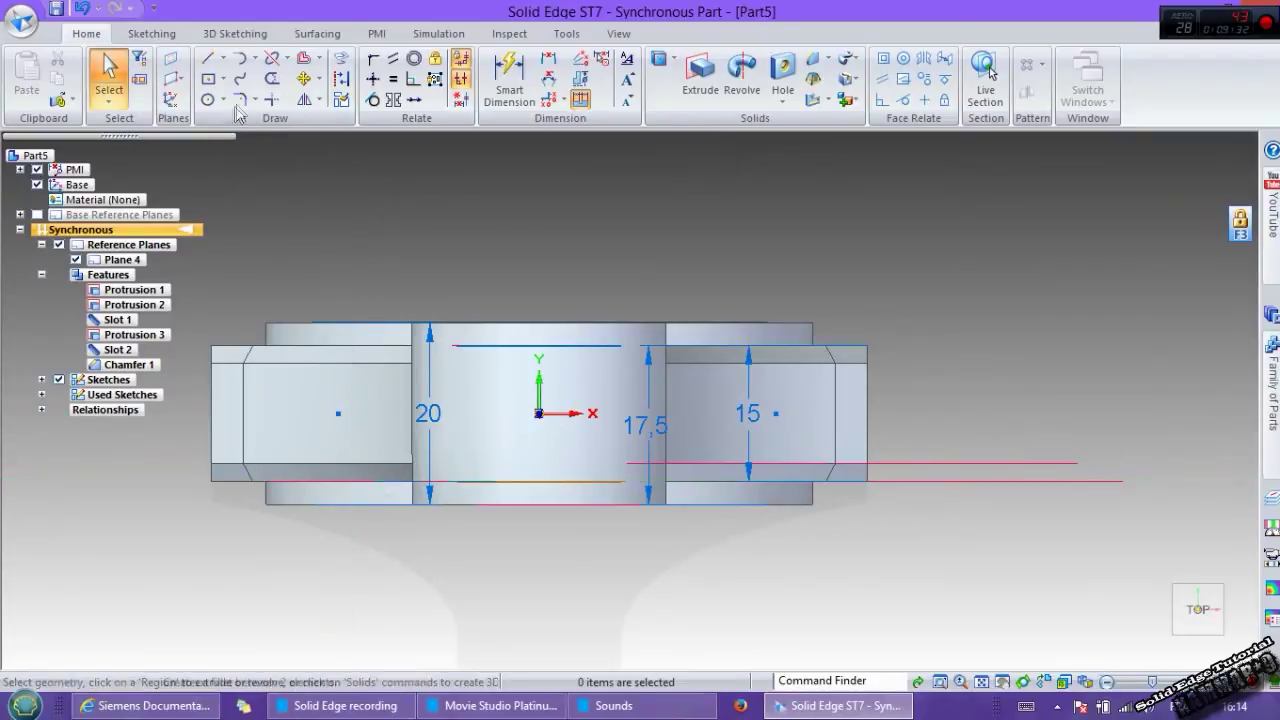
# - Dimension the point on the positive X side horizontally from the origin and set the distance to 30 mm
pyautogui.click(509, 74)
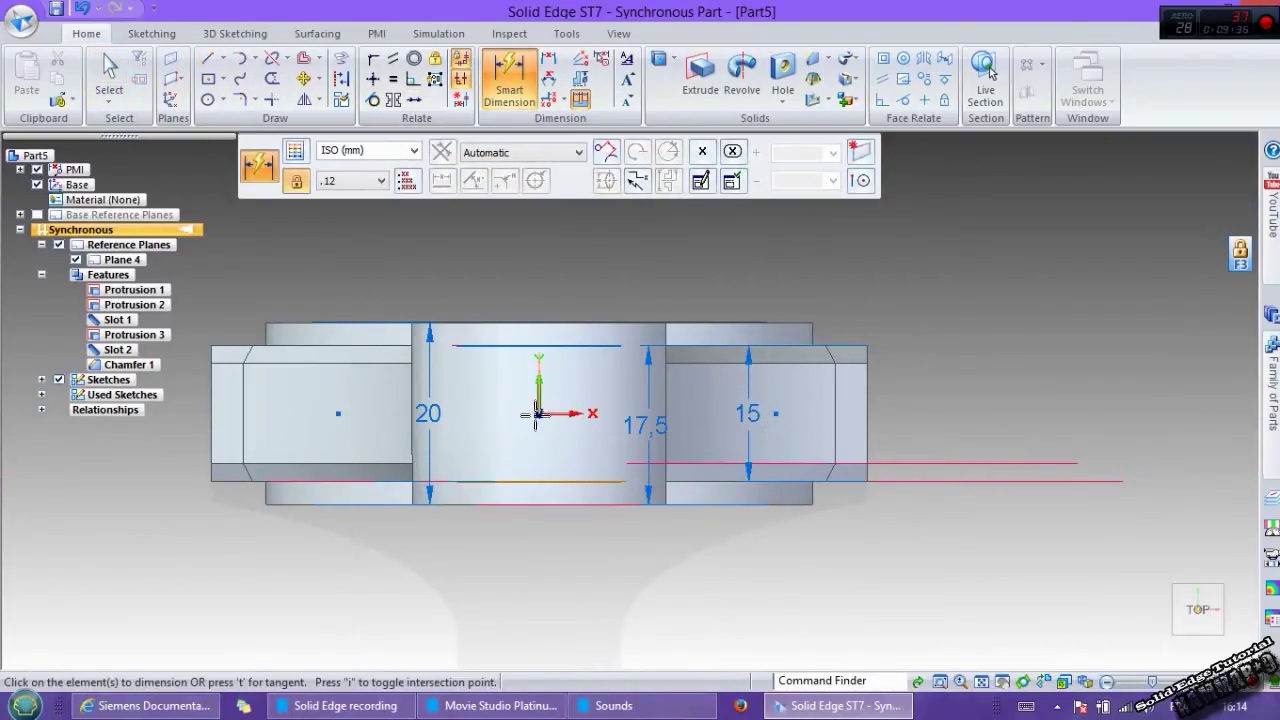
pyautogui.click(548, 59)
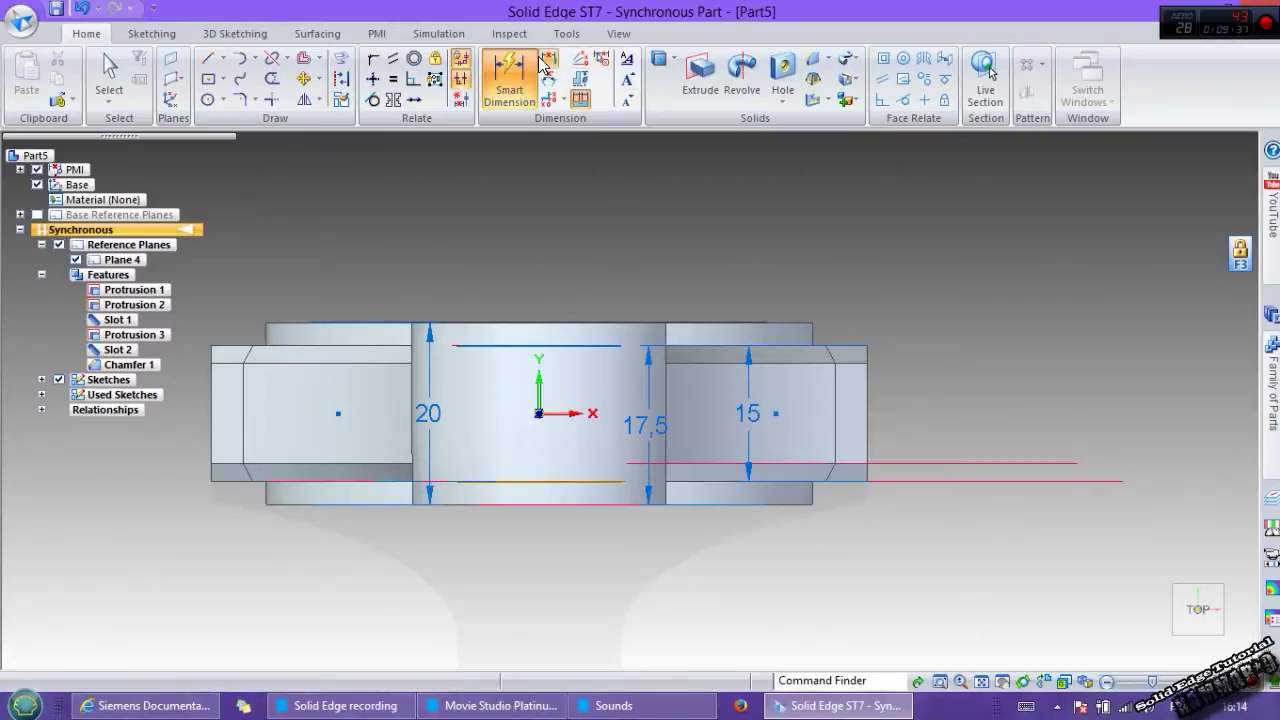
pyautogui.click(773, 414)
pyautogui.click(539, 413)
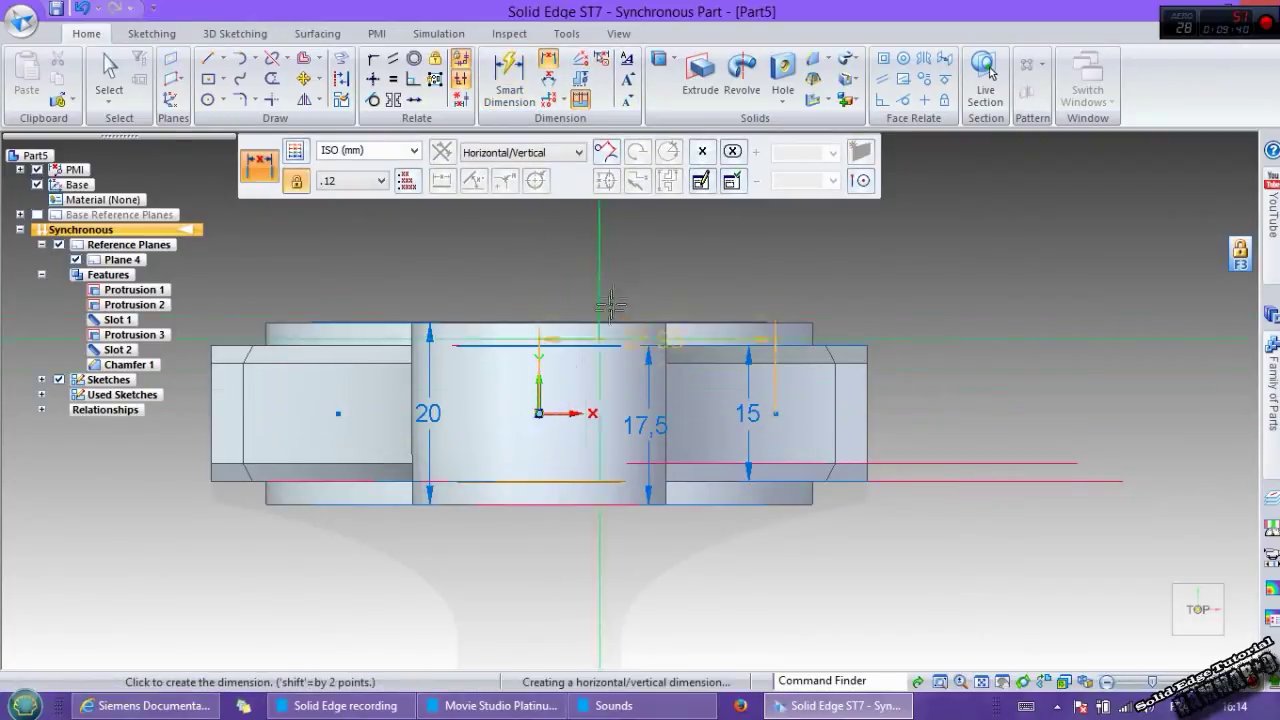
pyautogui.click(619, 283)
pyautogui.write('30')
pyautogui.press('Return')
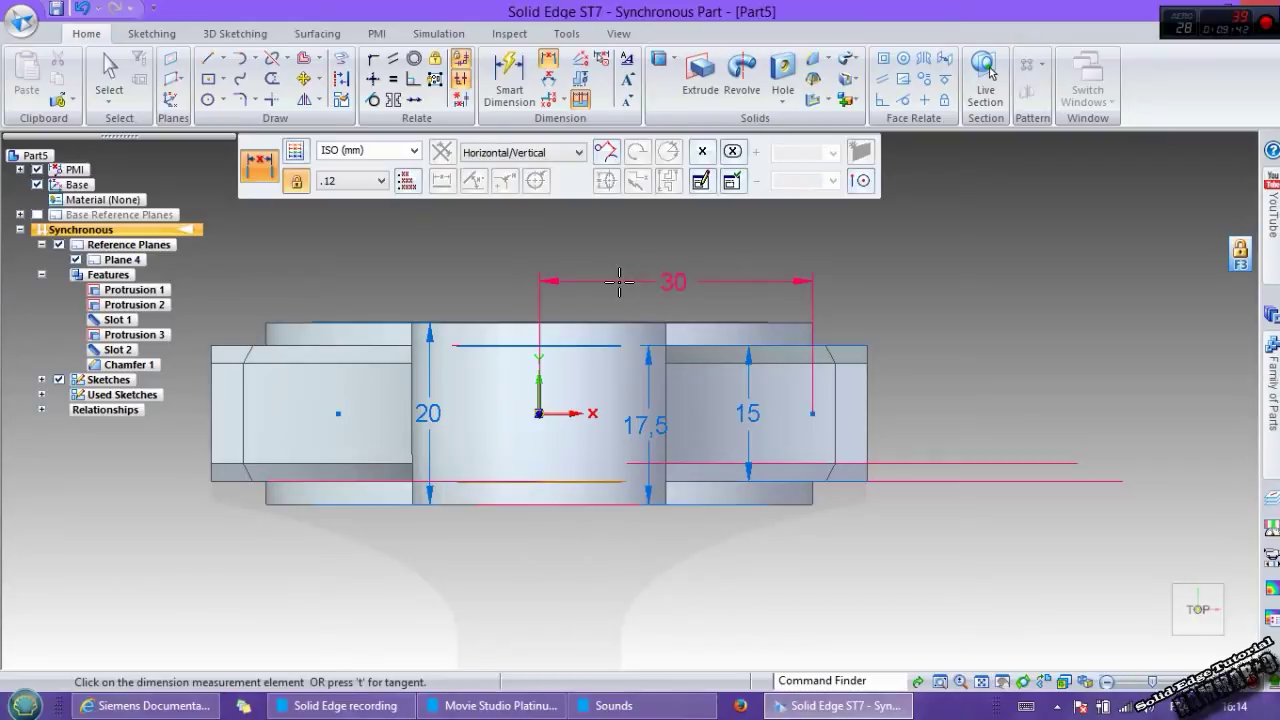
# - Dimension the point on the negative X side horizontally from the origin and set the distance to 30 mm
pyautogui.click(337, 412)
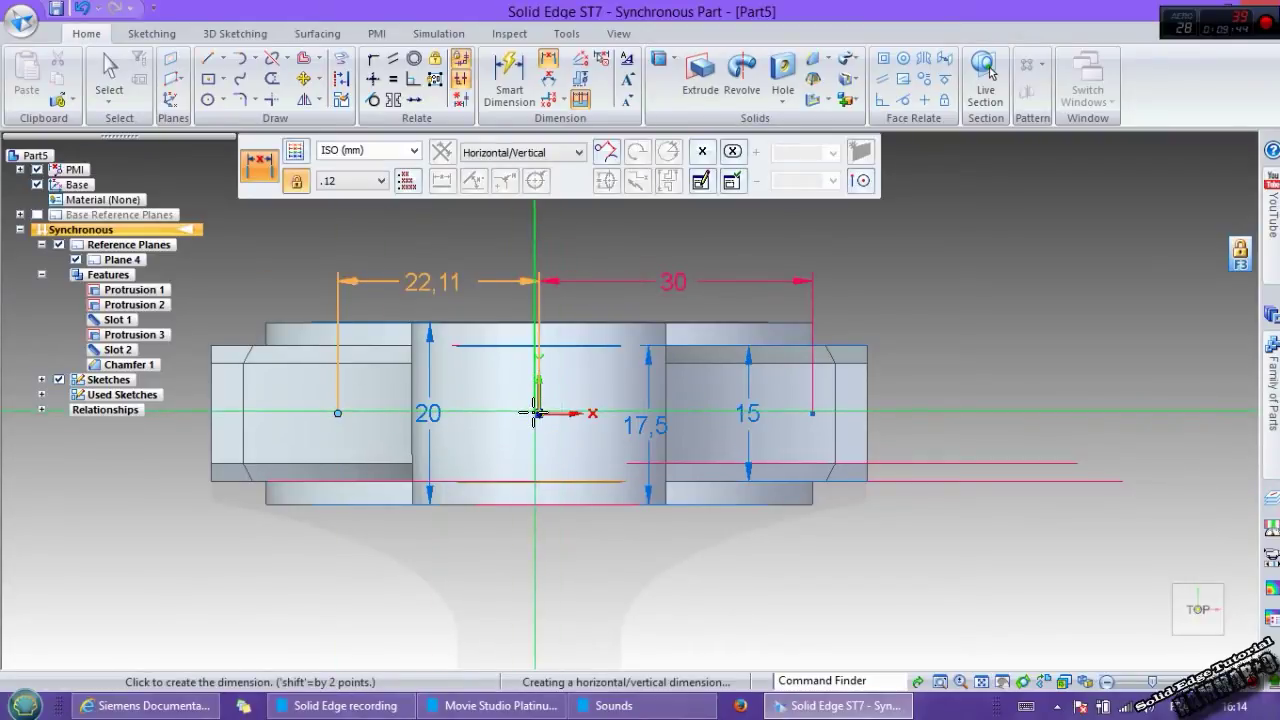
pyautogui.click(539, 413)
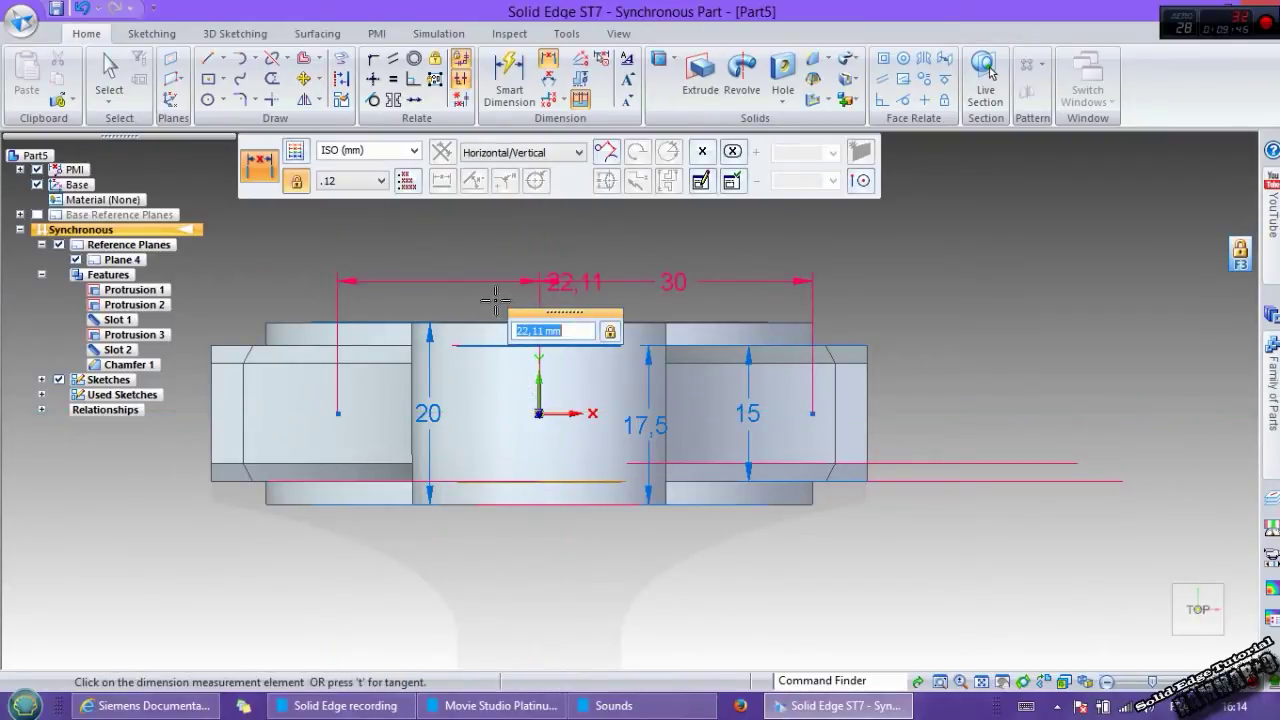
pyautogui.write('30')
pyautogui.press('Return')
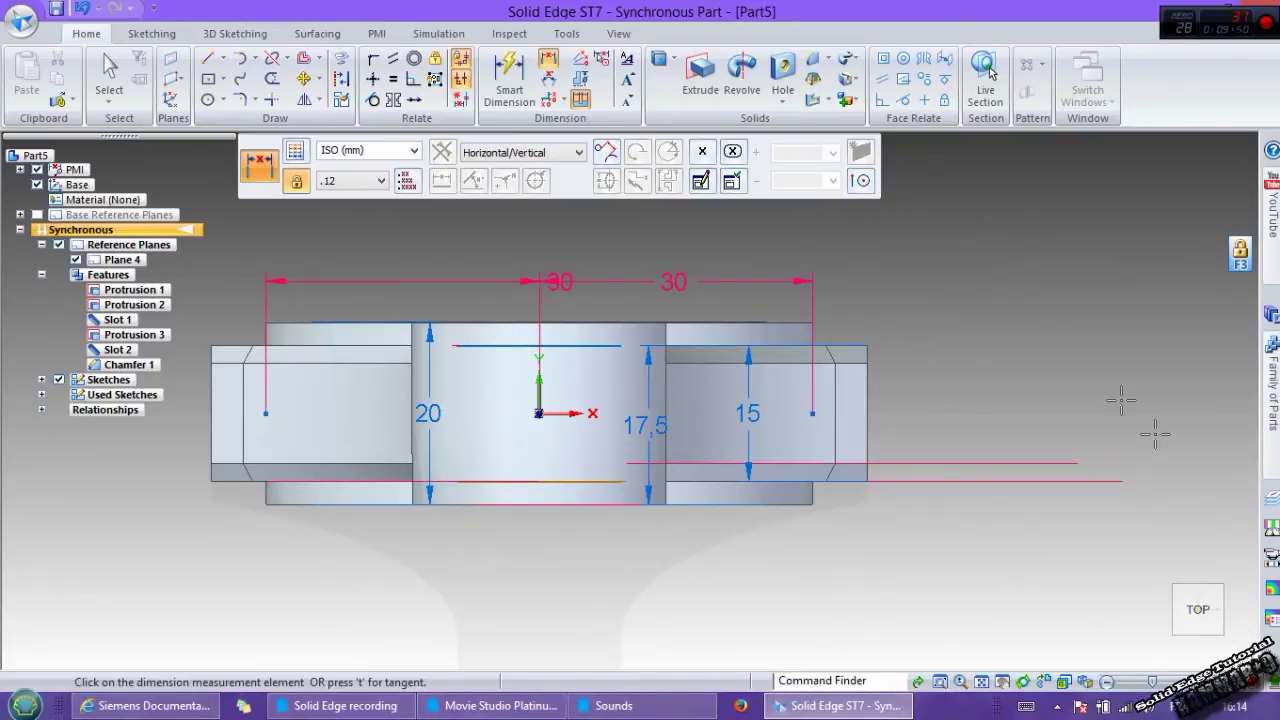
# - Configure the Hole command for an ISO Metric counterbore hole, Socket Head 4762, size M6 with Loose (H14) fit
pyautogui.moveTo(565, 453); pyautogui.dragTo(560, 360, button='middle')
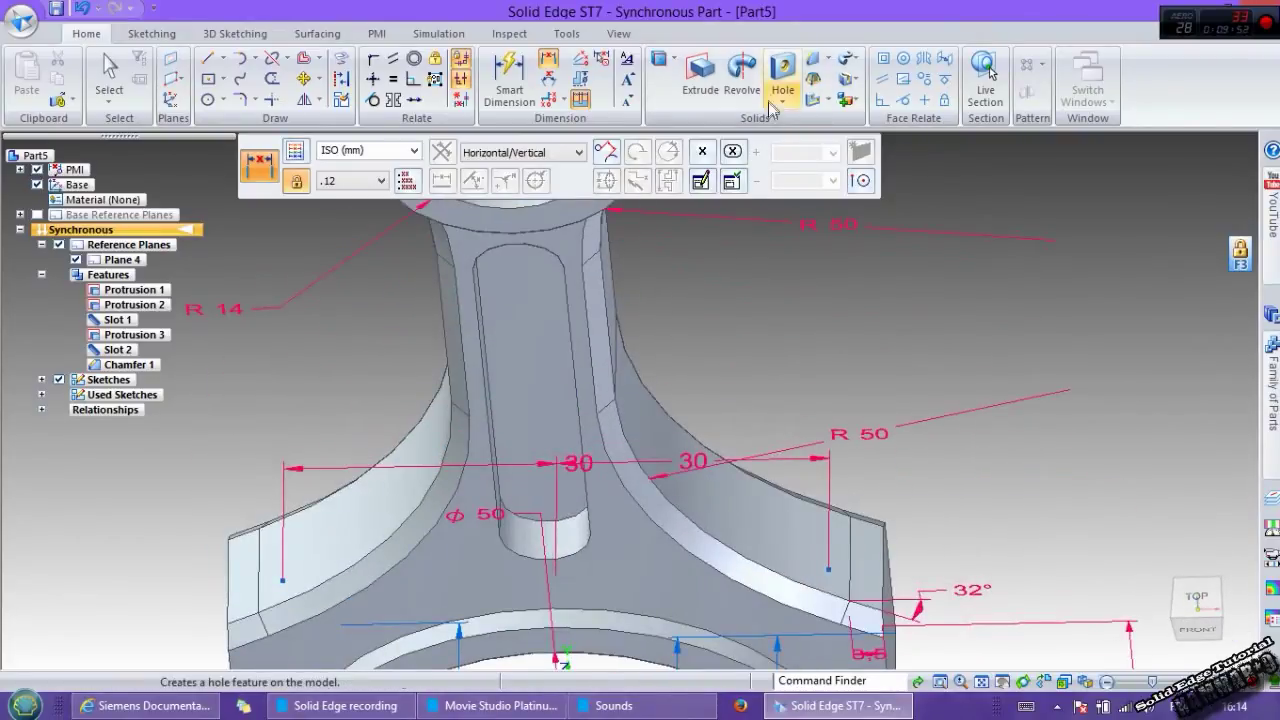
pyautogui.click(780, 72)
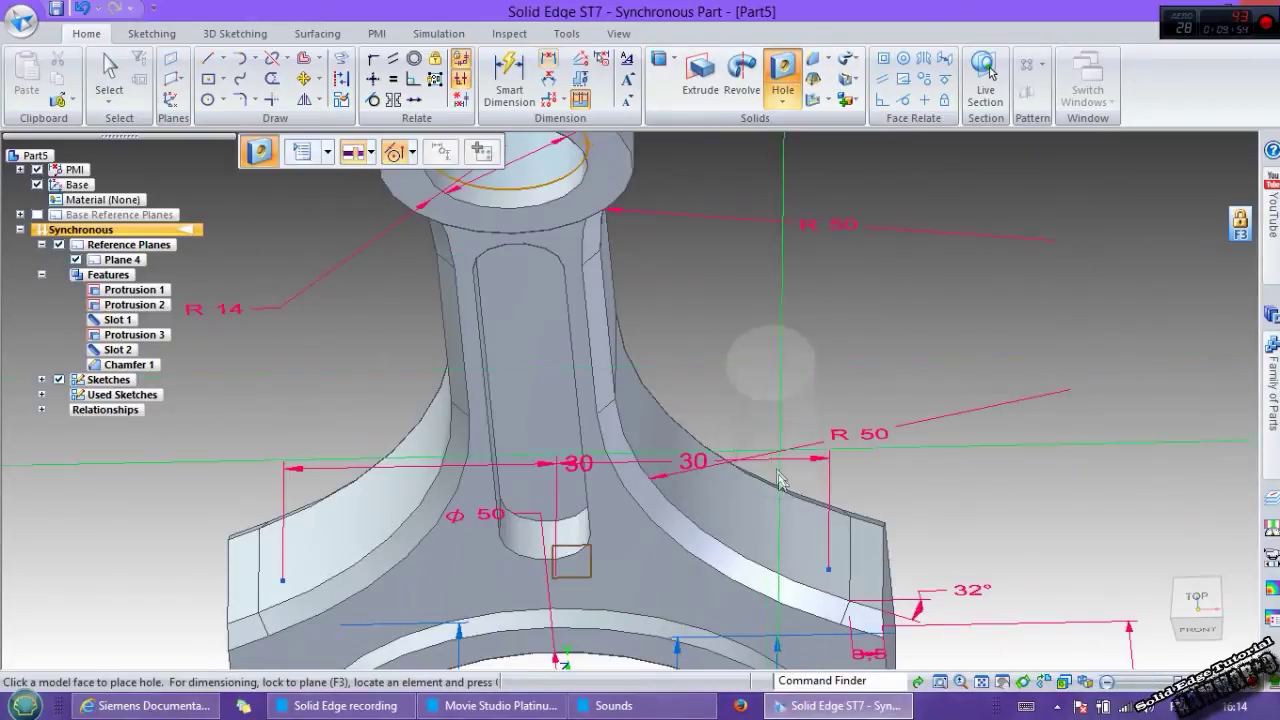
pyautogui.click(302, 151)
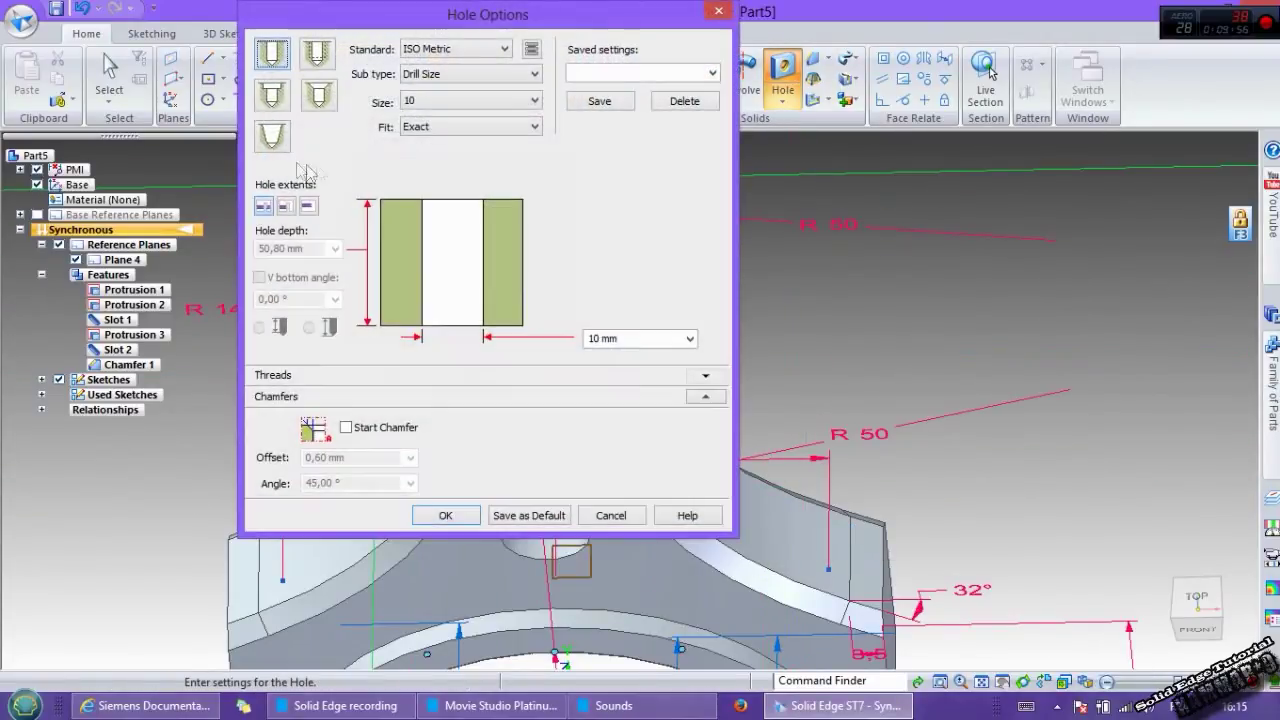
pyautogui.click(285, 97)
pyautogui.click(490, 100)
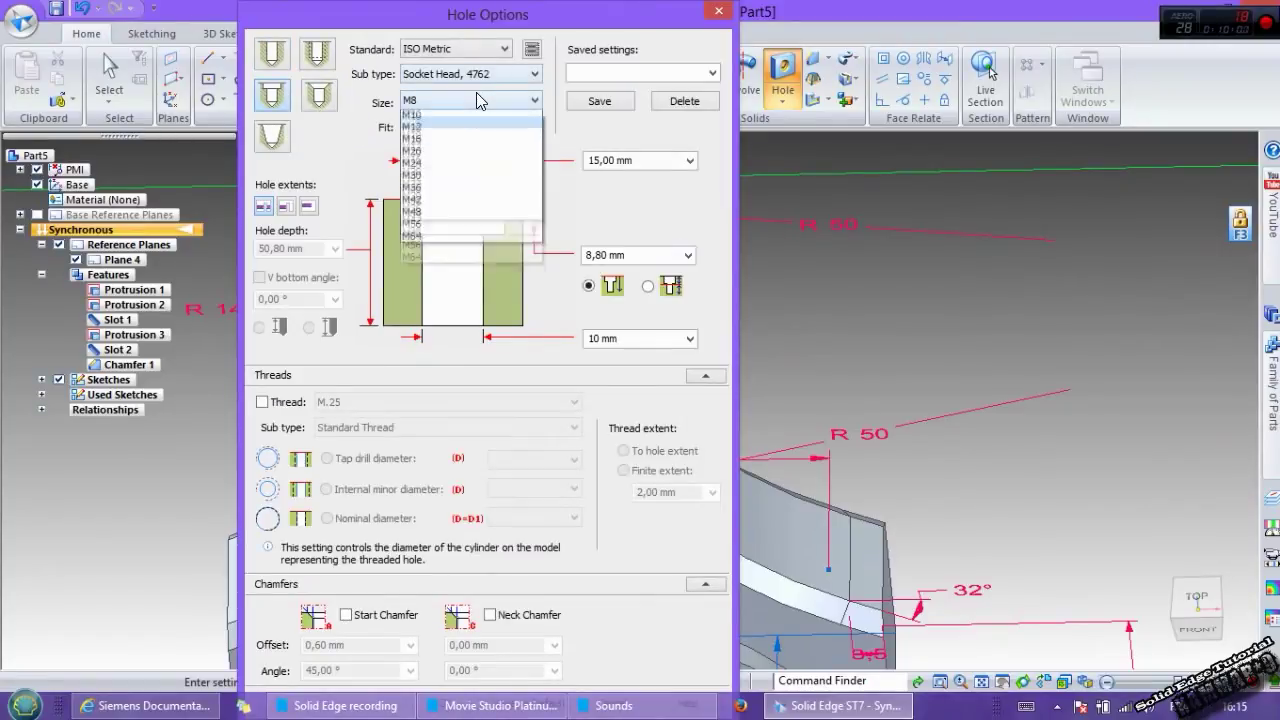
pyautogui.click(430, 190)
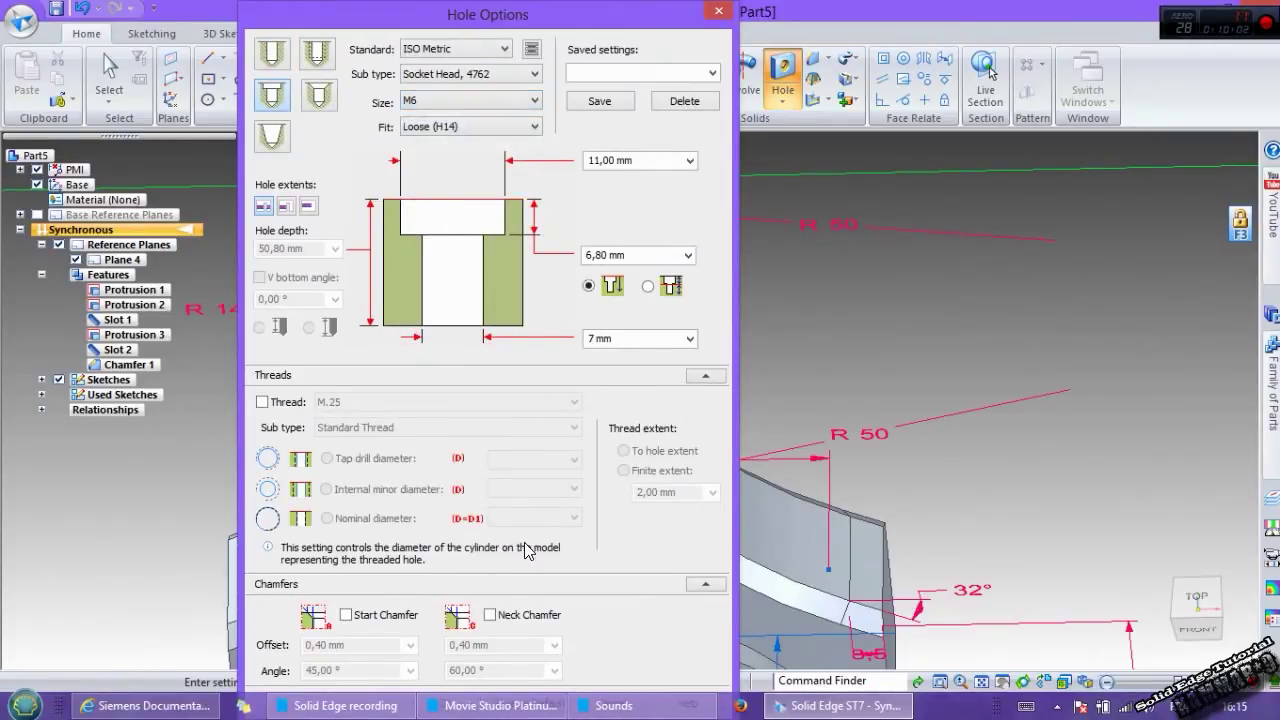
pyautogui.press('Return')
# - Place the M6 counterbore holes at the two sketch points on the big-end shoulders
pyautogui.scroll(2, 840, 596)
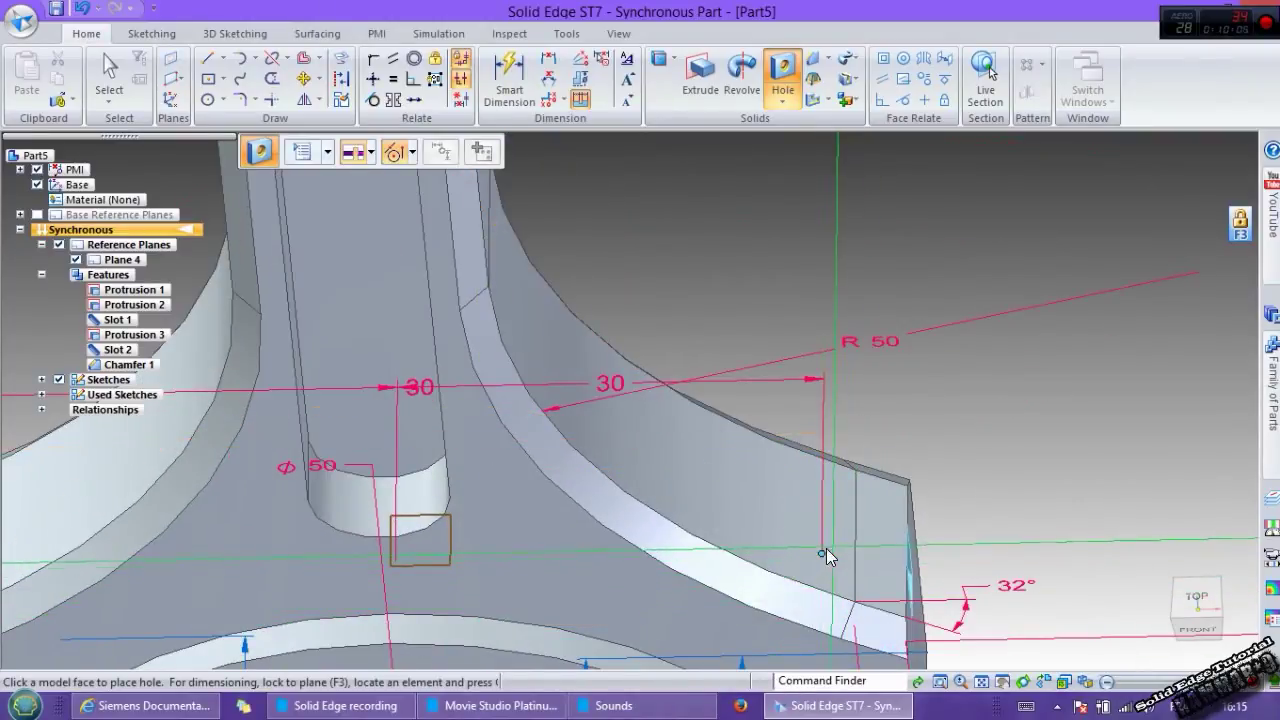
pyautogui.click(822, 558)
pyautogui.scroll(-3, 822, 558)
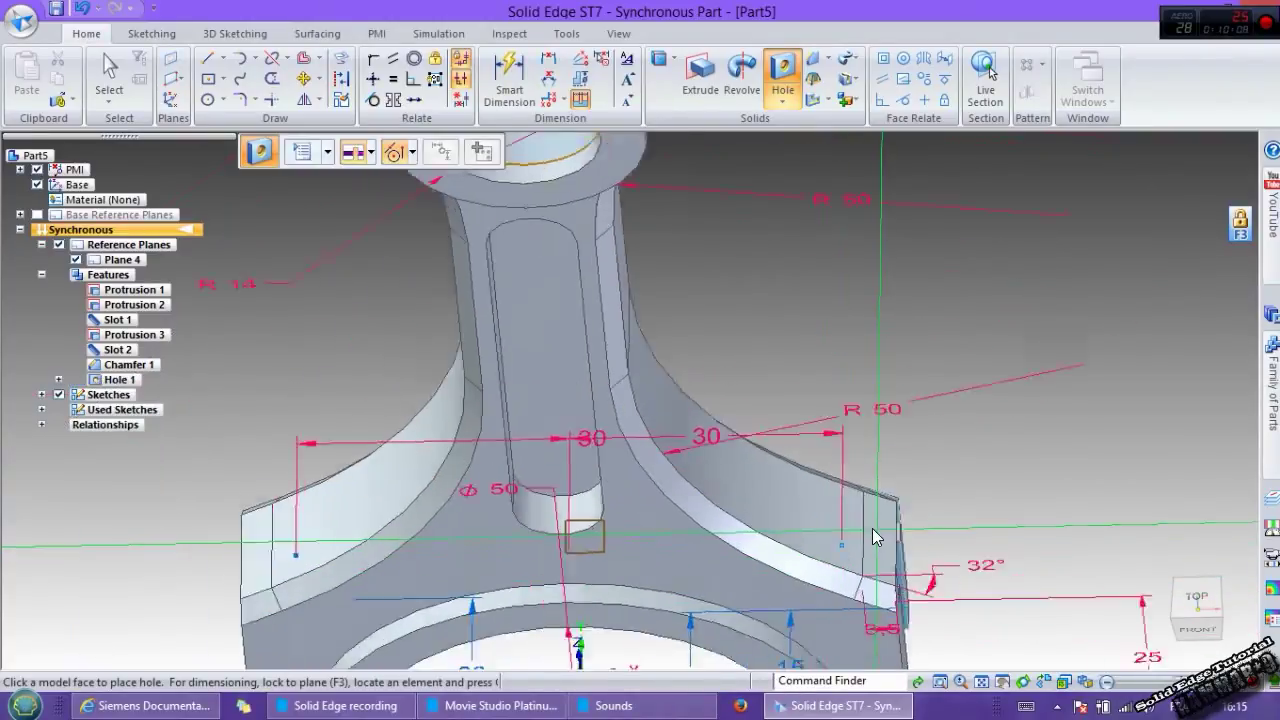
pyautogui.scroll(3, 418, 562)
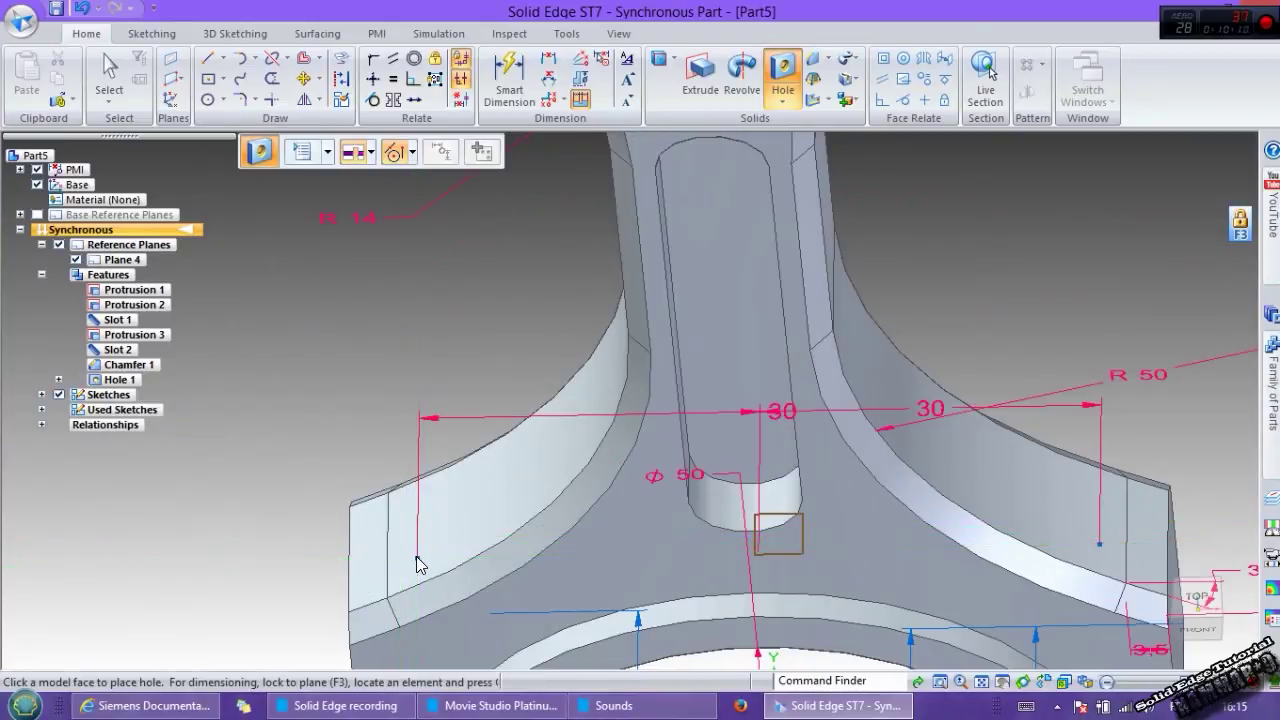
pyautogui.click(412, 153)
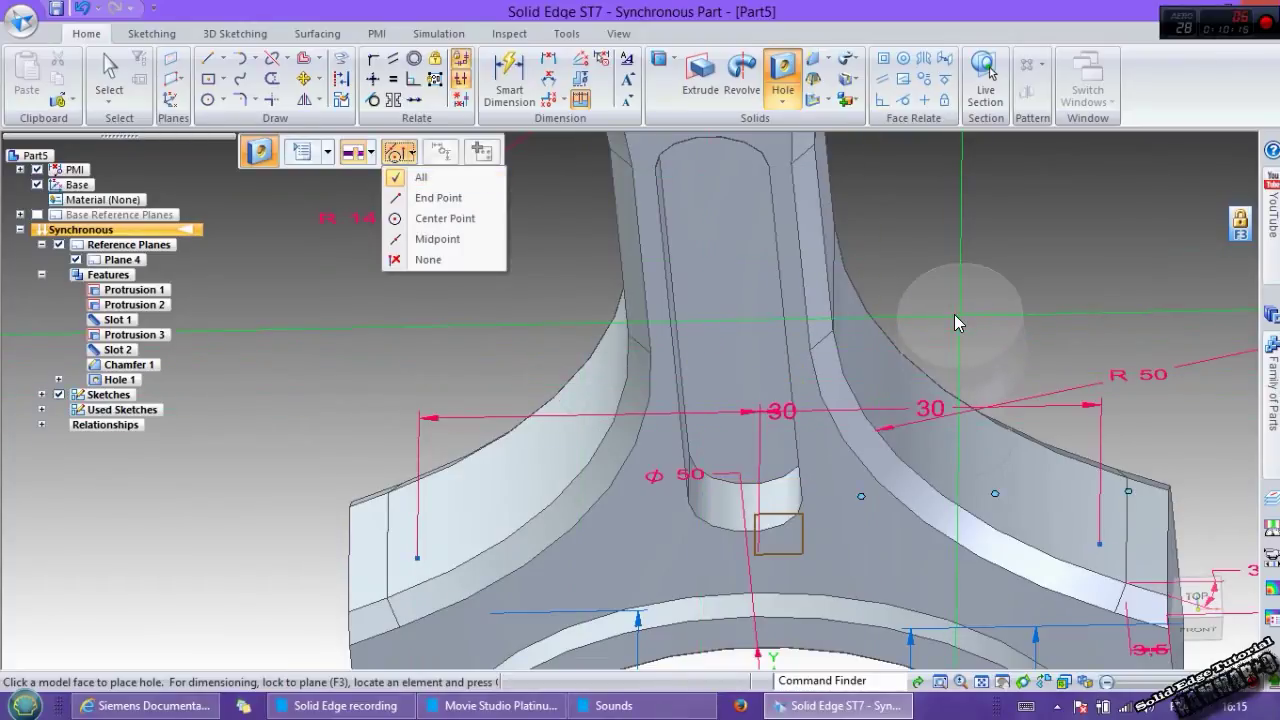
pyautogui.press('Escape')
pyautogui.press('Escape')
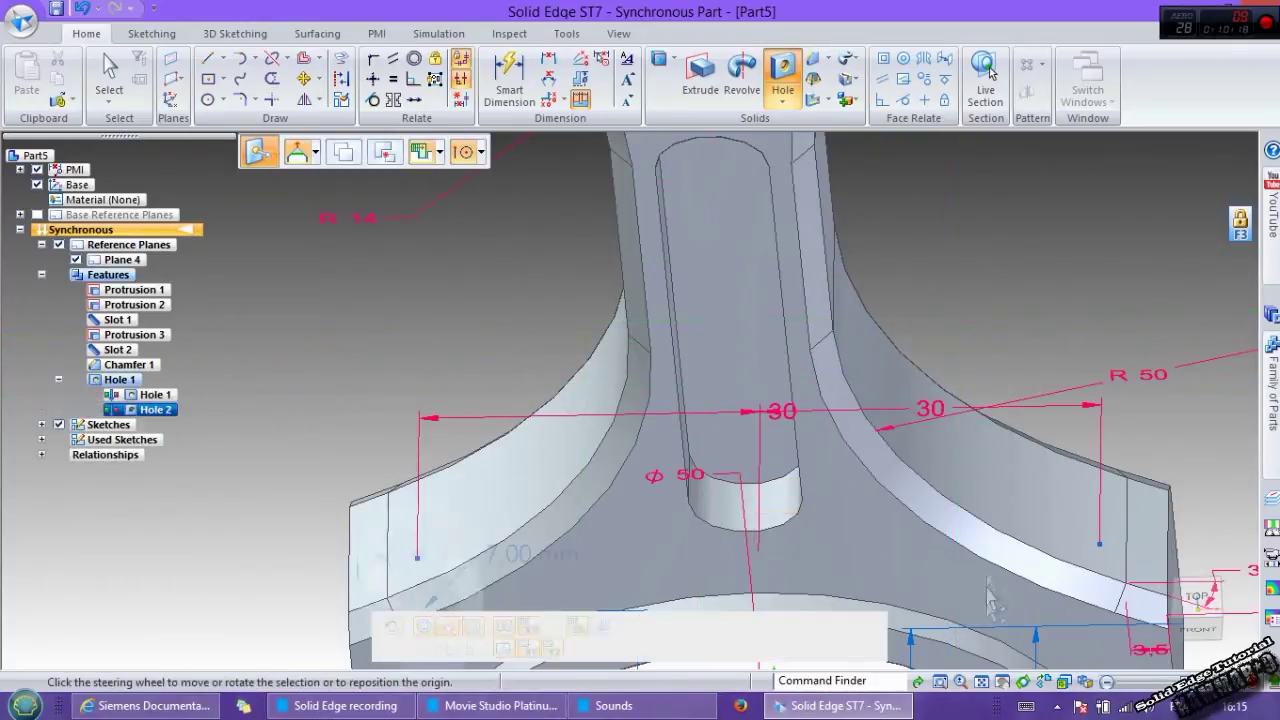
# - Display the model as wireframe and project the upper edges of both big-end counterbores onto the sketch plane
pyautogui.click(1085, 682)
pyautogui.scroll(-4, 960, 568)
pyautogui.moveTo(958, 558); pyautogui.dragTo(937, 480, button='middle')
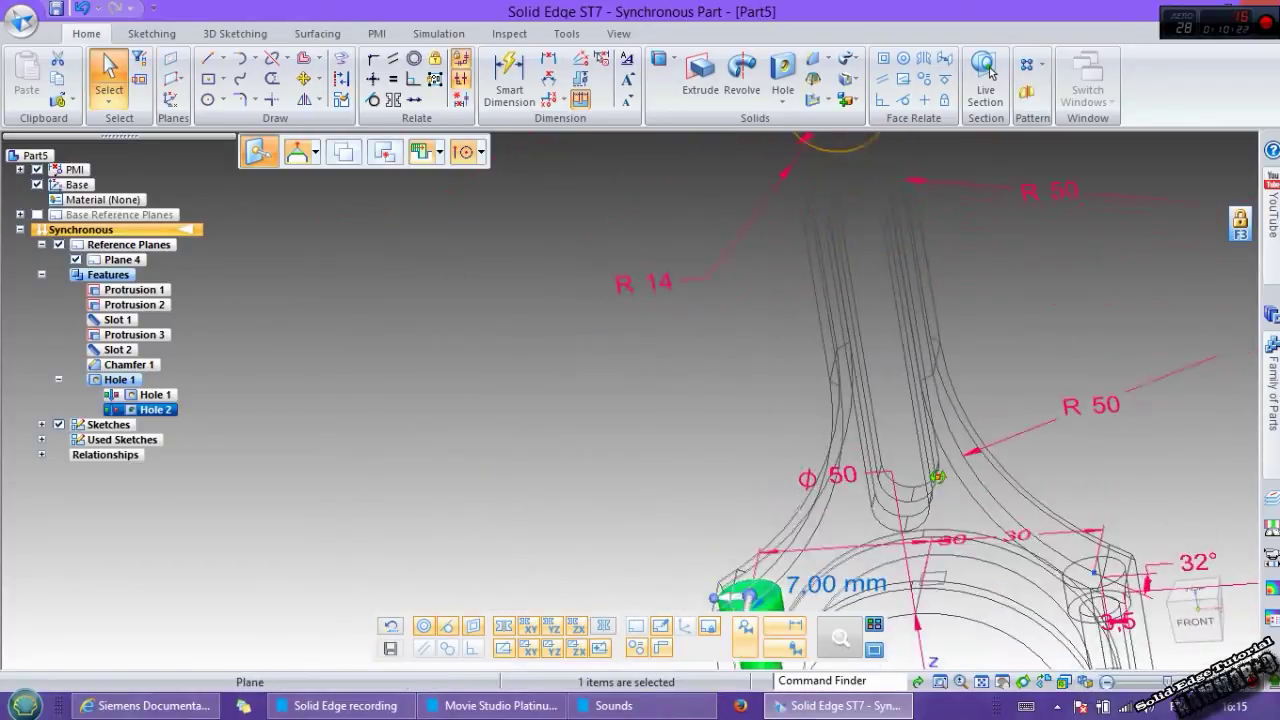
pyautogui.scroll(-3, 937, 485)
pyautogui.scroll(5, 1040, 585)
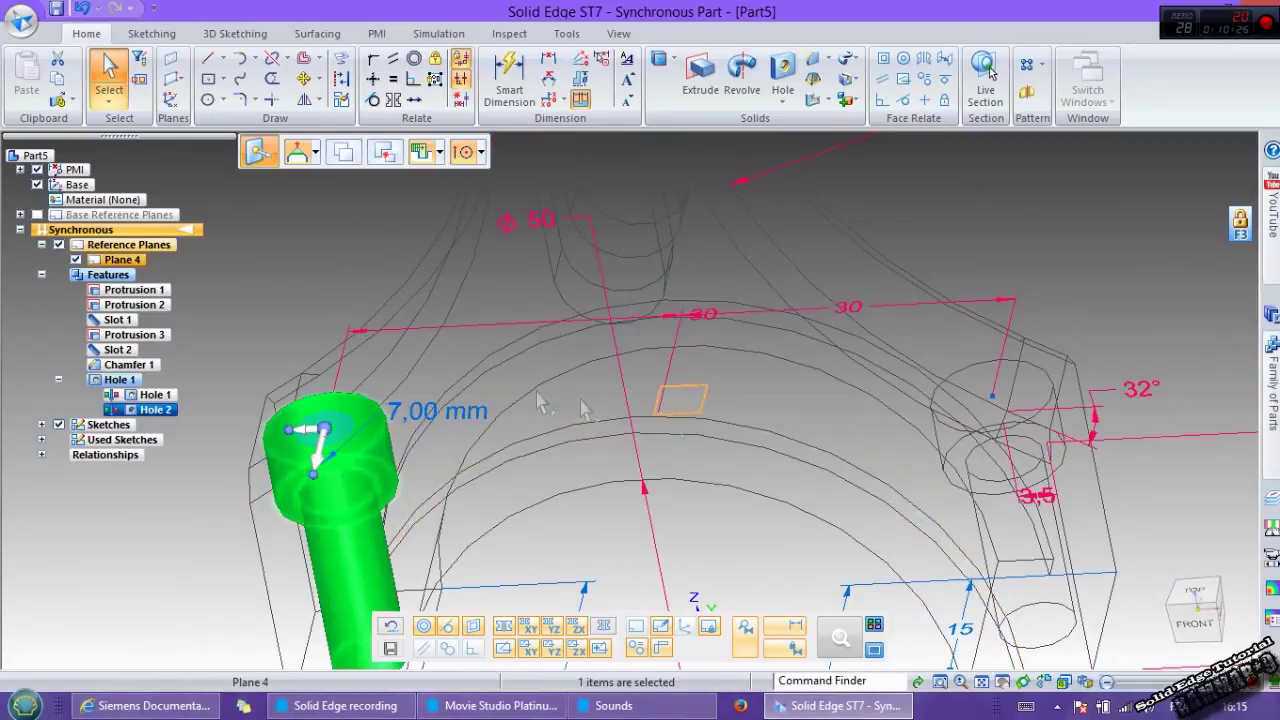
pyautogui.click(339, 205)
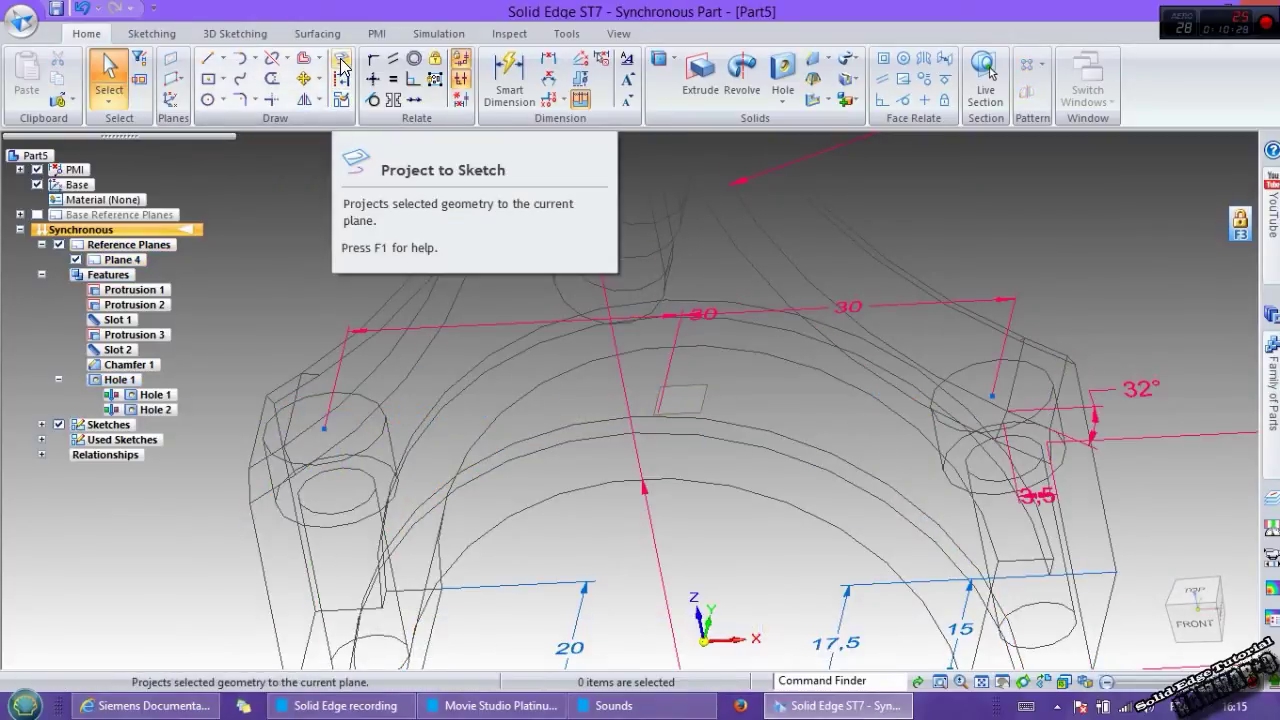
pyautogui.click(341, 62)
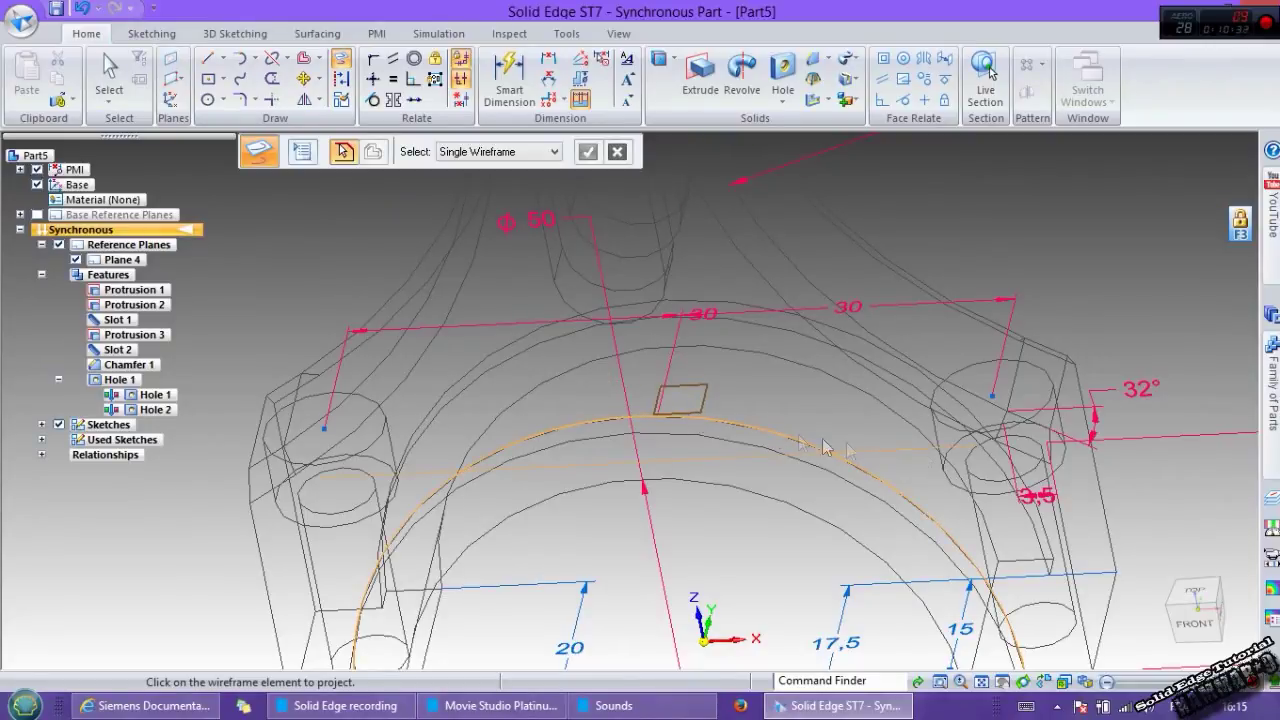
pyautogui.click(1026, 412)
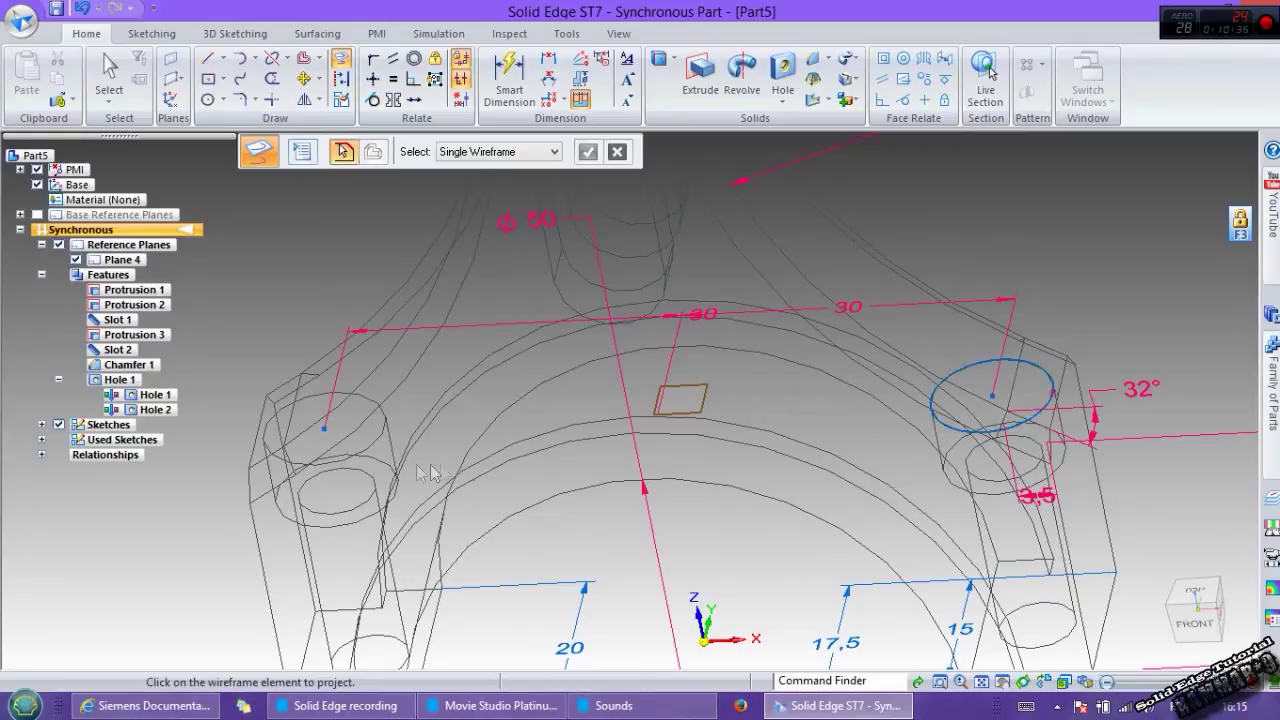
pyautogui.click(363, 449)
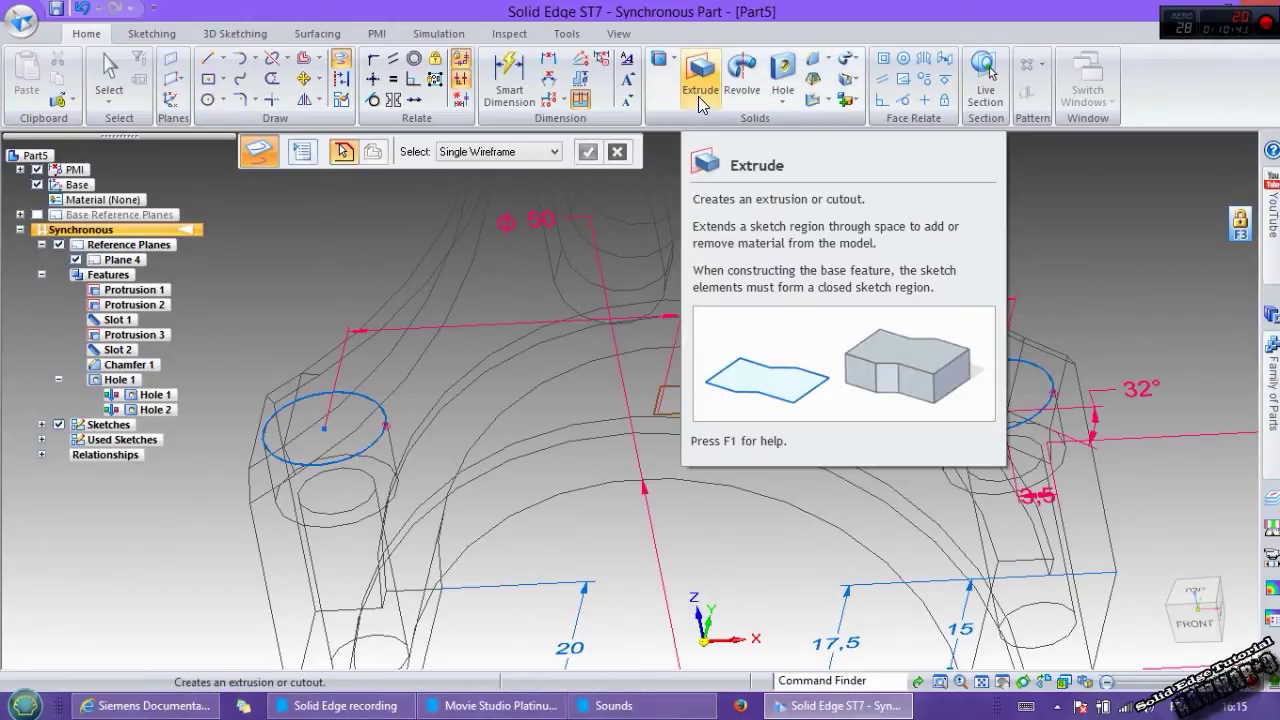
# - Set up an Extrude of the two projected counterbore circles using the Face selection and Through All extent
pyautogui.click(698, 96)
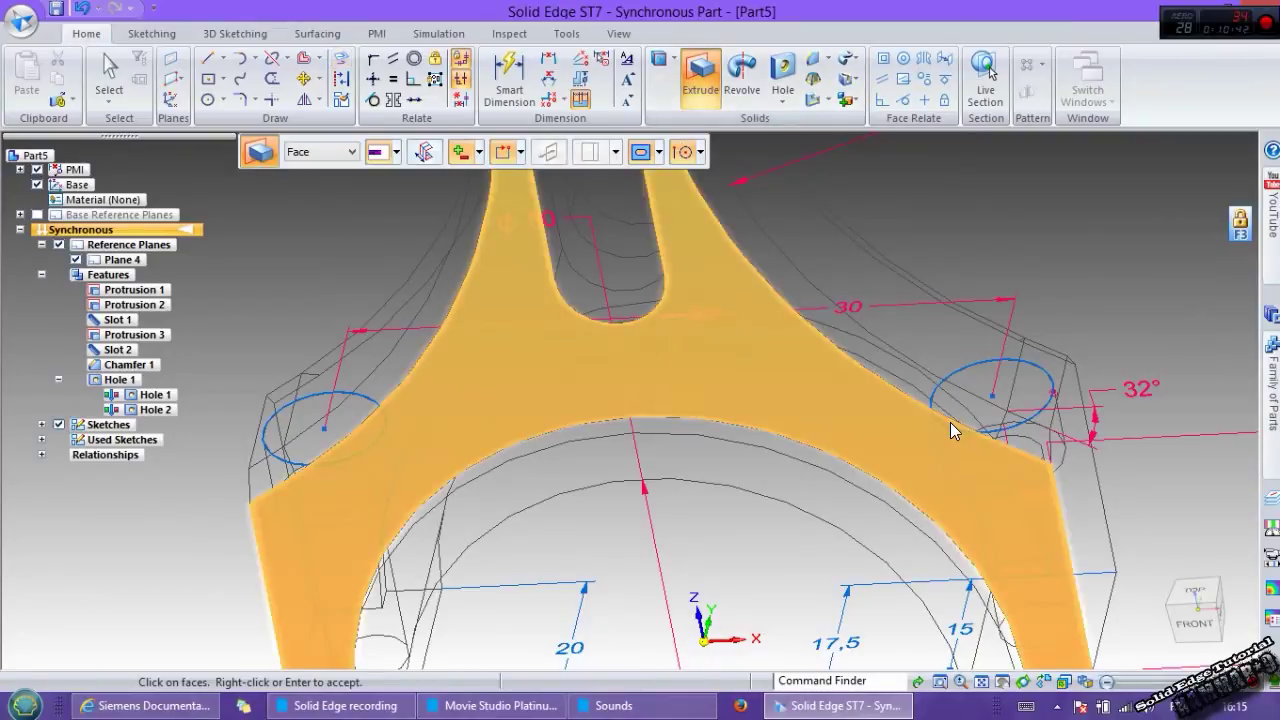
pyautogui.click(962, 408)
pyautogui.click(342, 440)
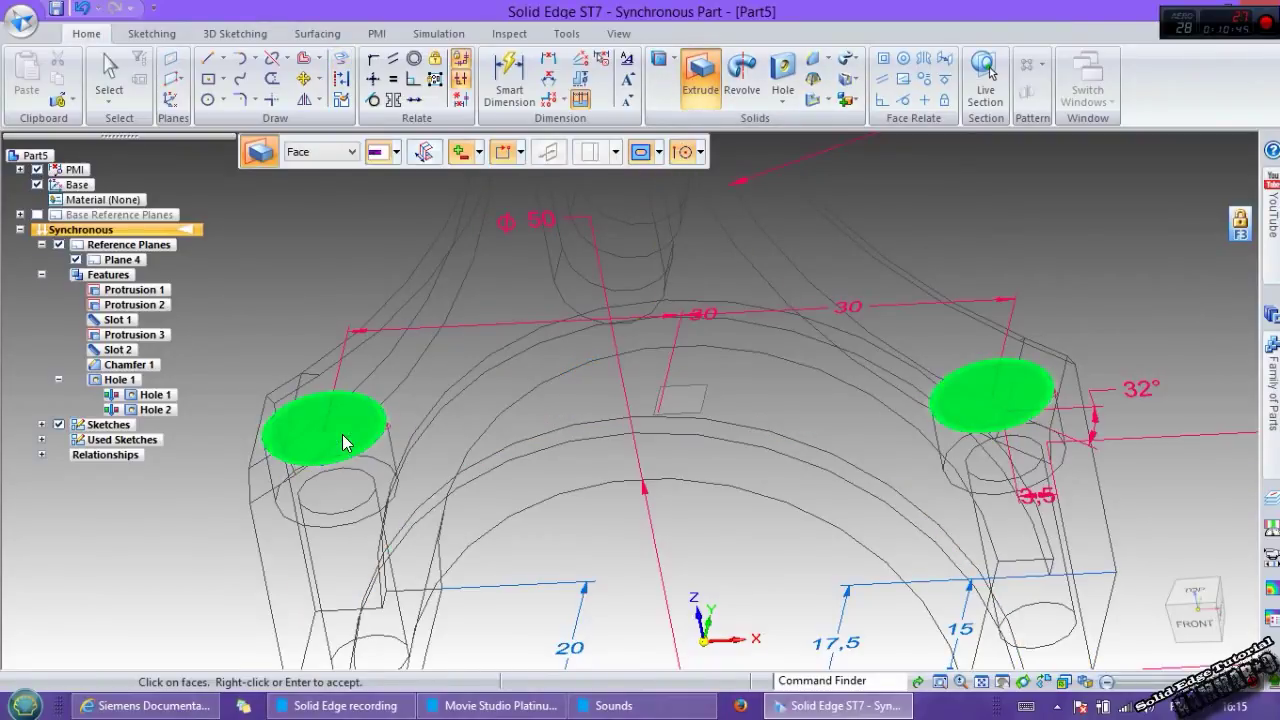
pyautogui.click(335, 157)
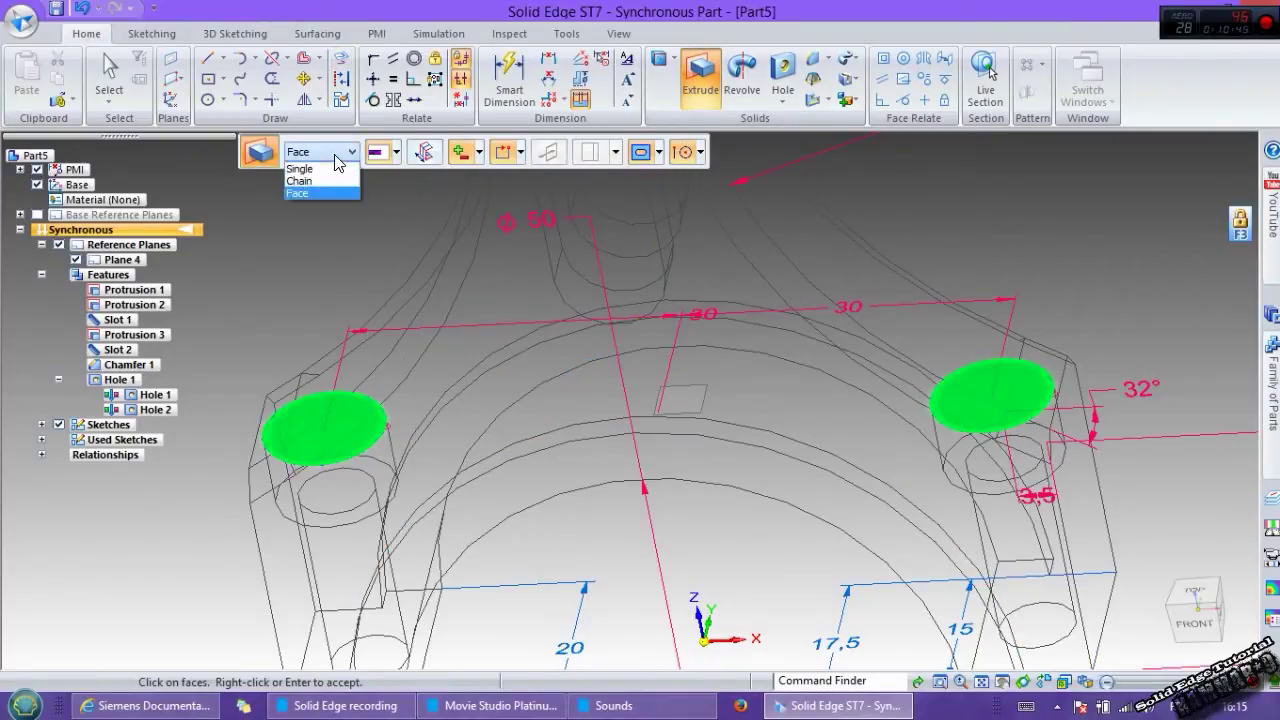
pyautogui.click(335, 157)
pyautogui.click(392, 158)
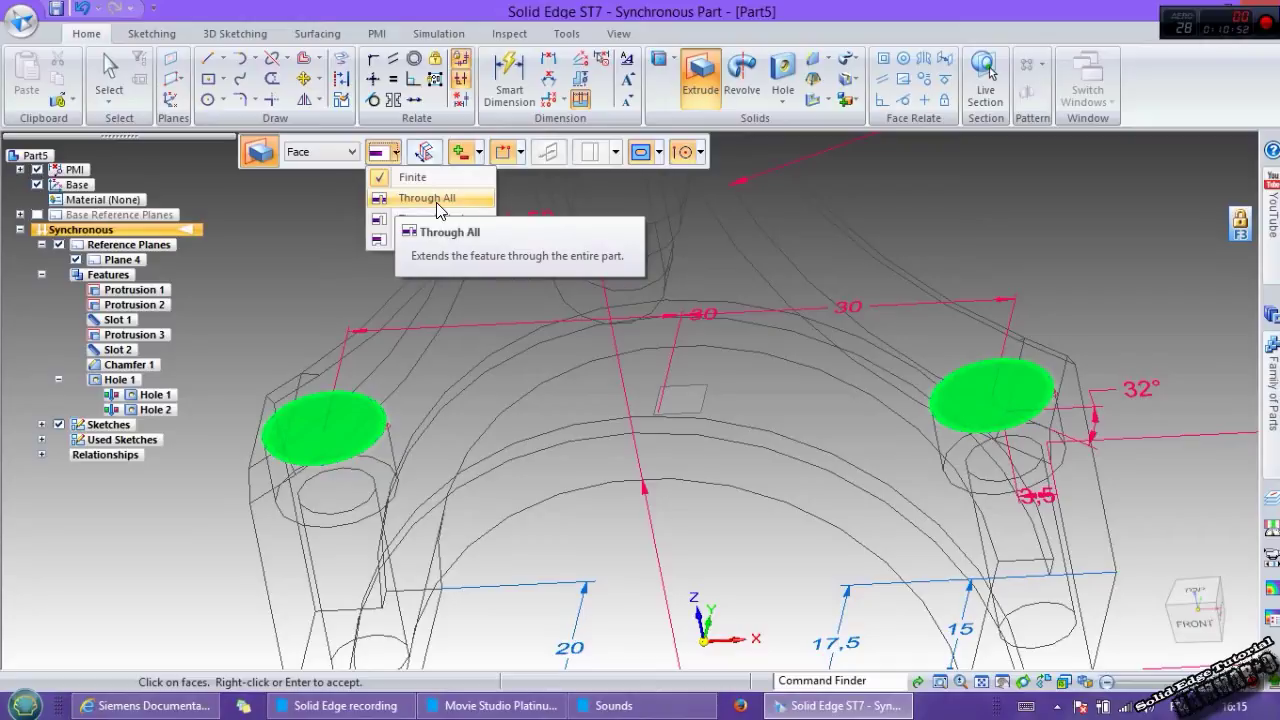
pyautogui.click(436, 202)
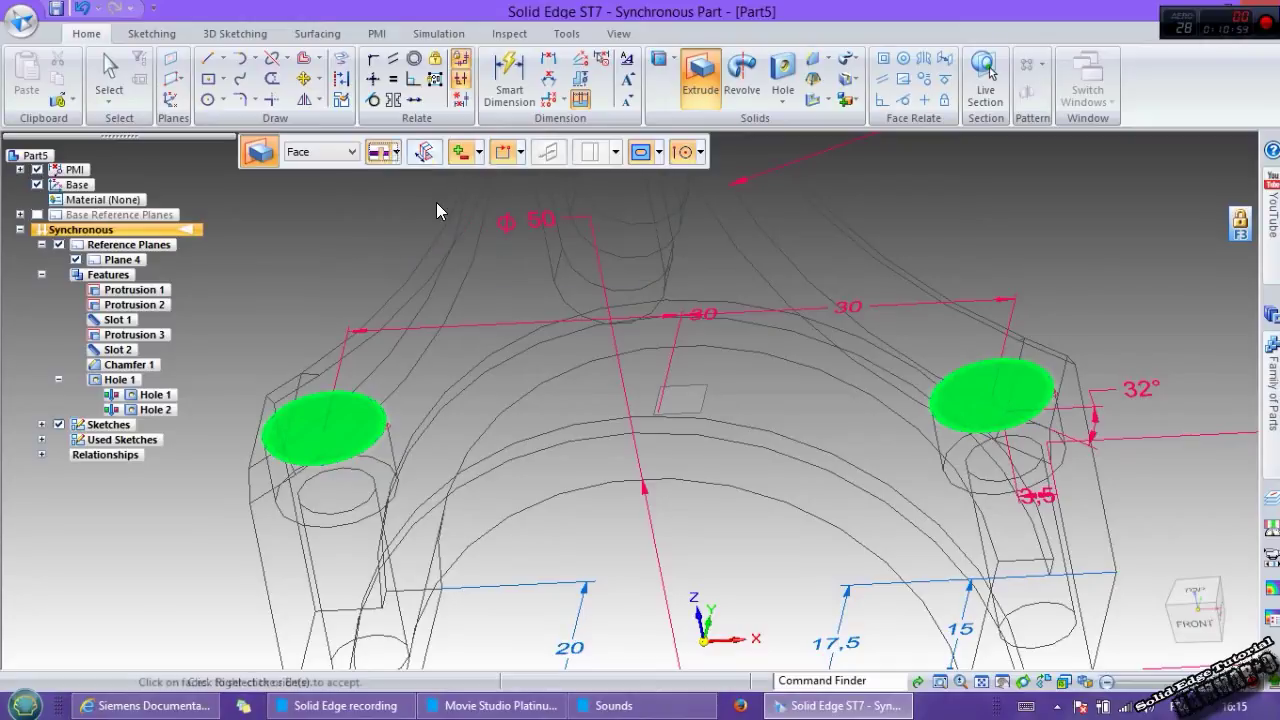
# - Restore the shaded display and cut the two circles upward through the big-end shoulders to clear the bolt heads
pyautogui.click(478, 152)
pyautogui.click(490, 217)
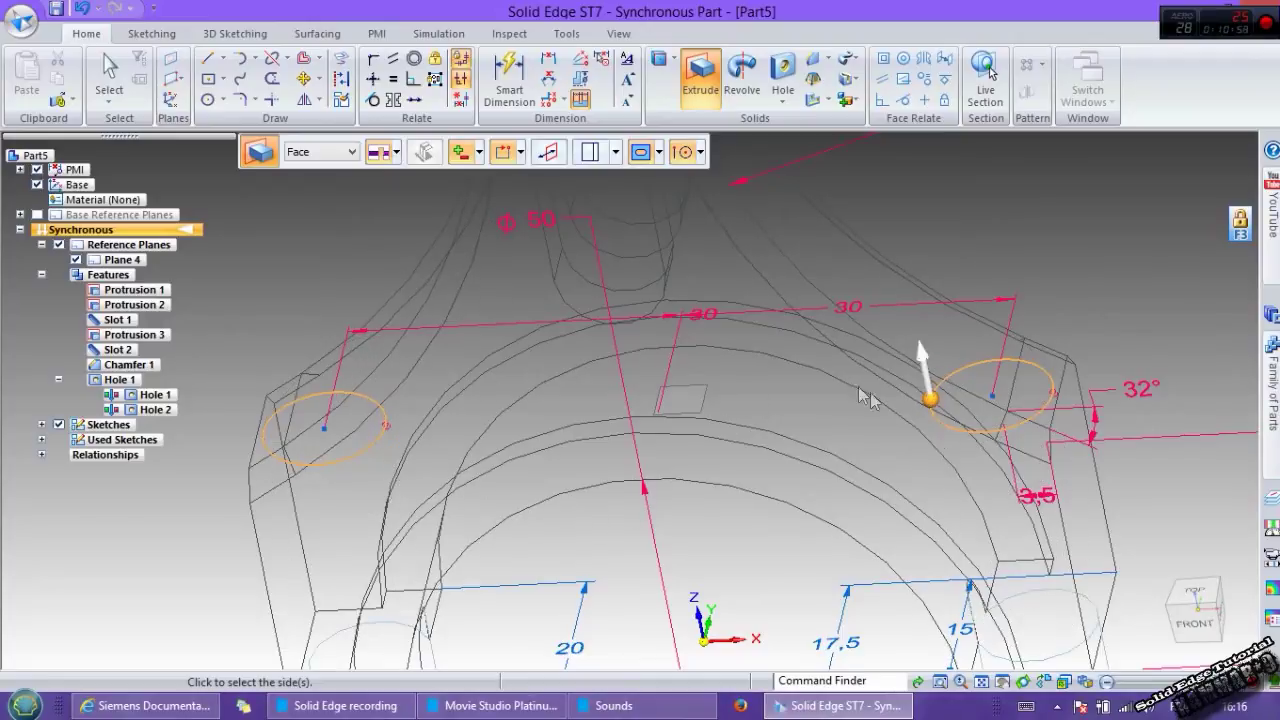
pyautogui.click(1082, 683)
pyautogui.click(1182, 612)
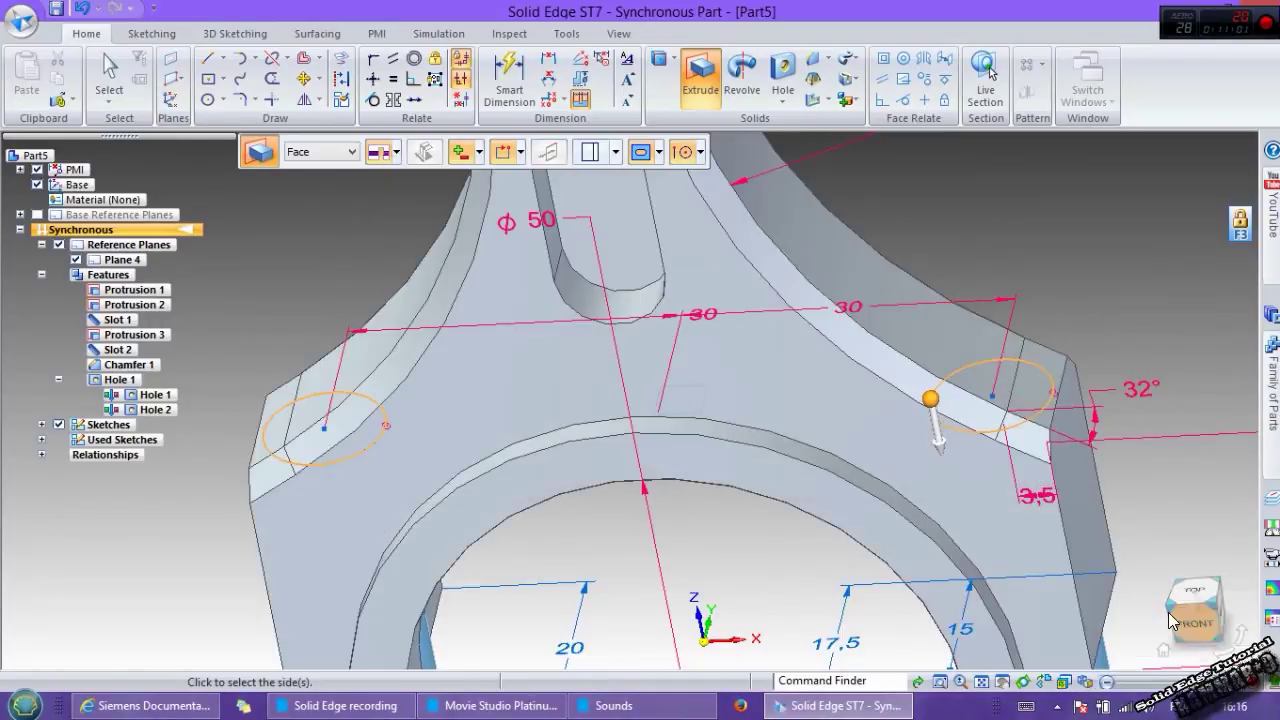
pyautogui.scroll(-3, 935, 480)
pyautogui.click(976, 330)
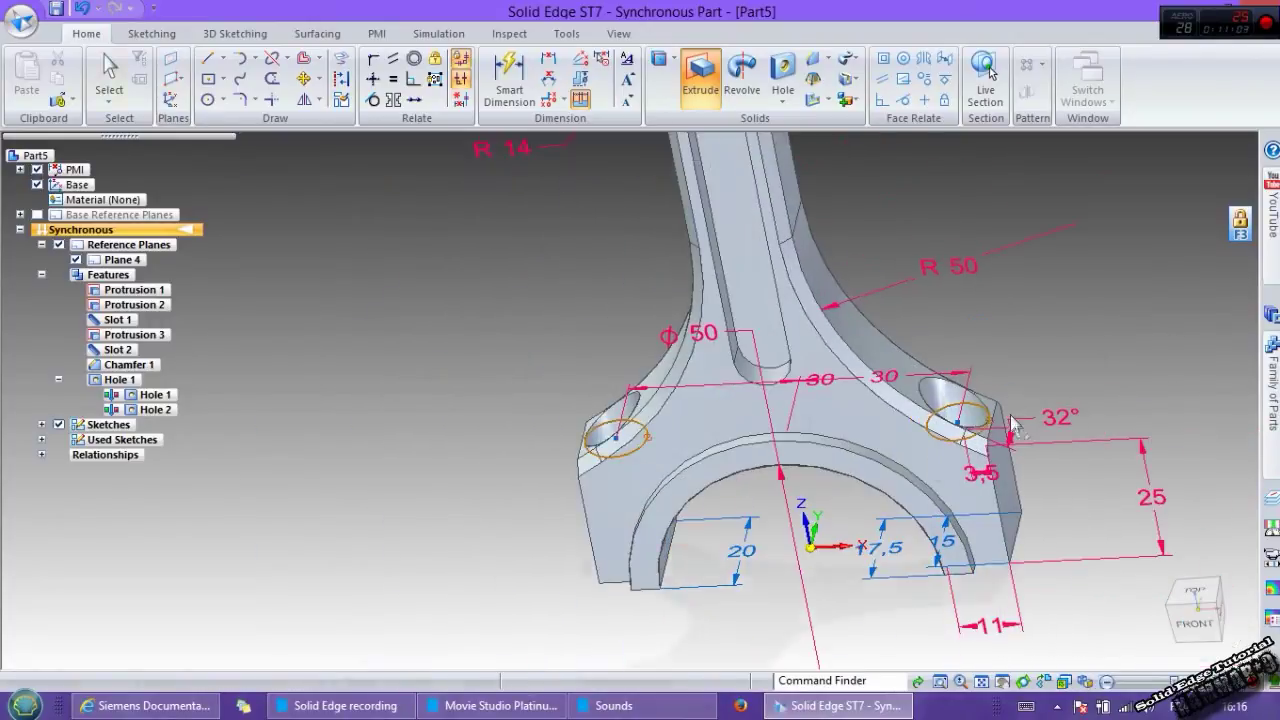
# - Examine the clearance cuts above the counterbored holes and the whole rod from several angles
pyautogui.moveTo(1008, 423); pyautogui.dragTo(900, 480, button='middle')
pyautogui.moveTo(900, 412); pyautogui.dragTo(910, 380, button='middle')
pyautogui.scroll(-4, 910, 390)
pyautogui.scroll(3, 921, 200)
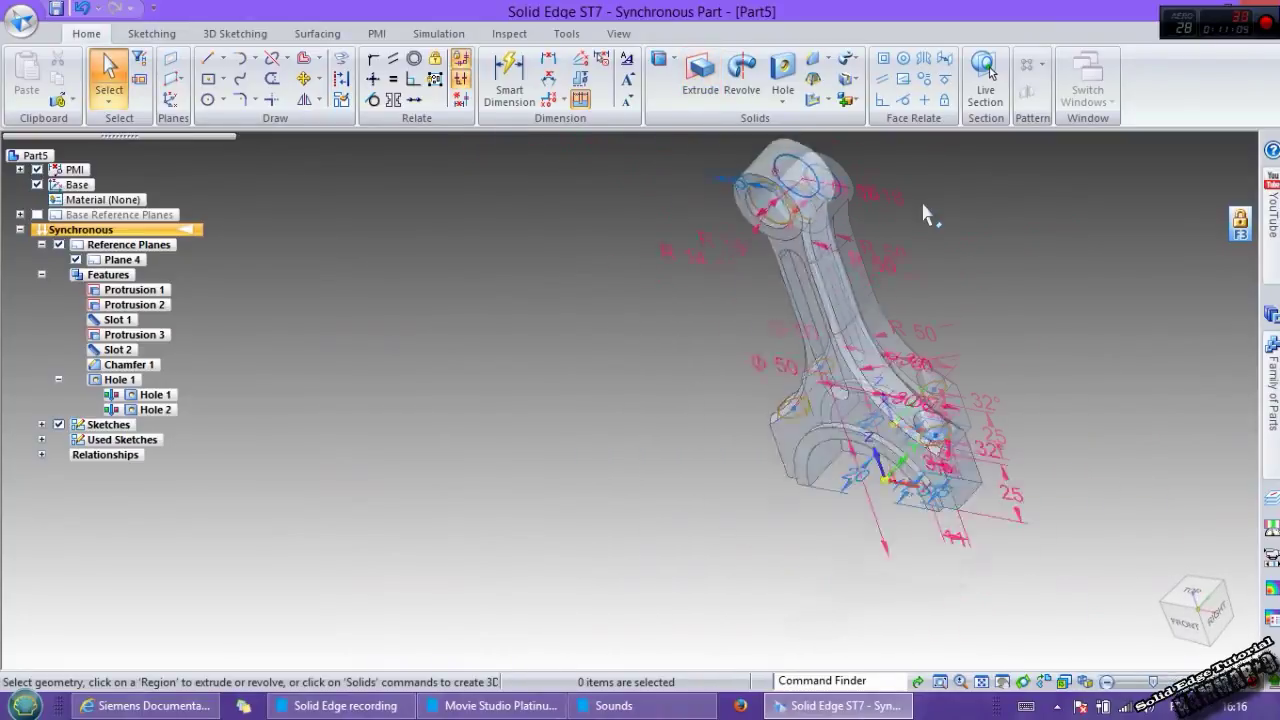
pyautogui.moveTo(867, 282); pyautogui.dragTo(927, 262, button='middle')
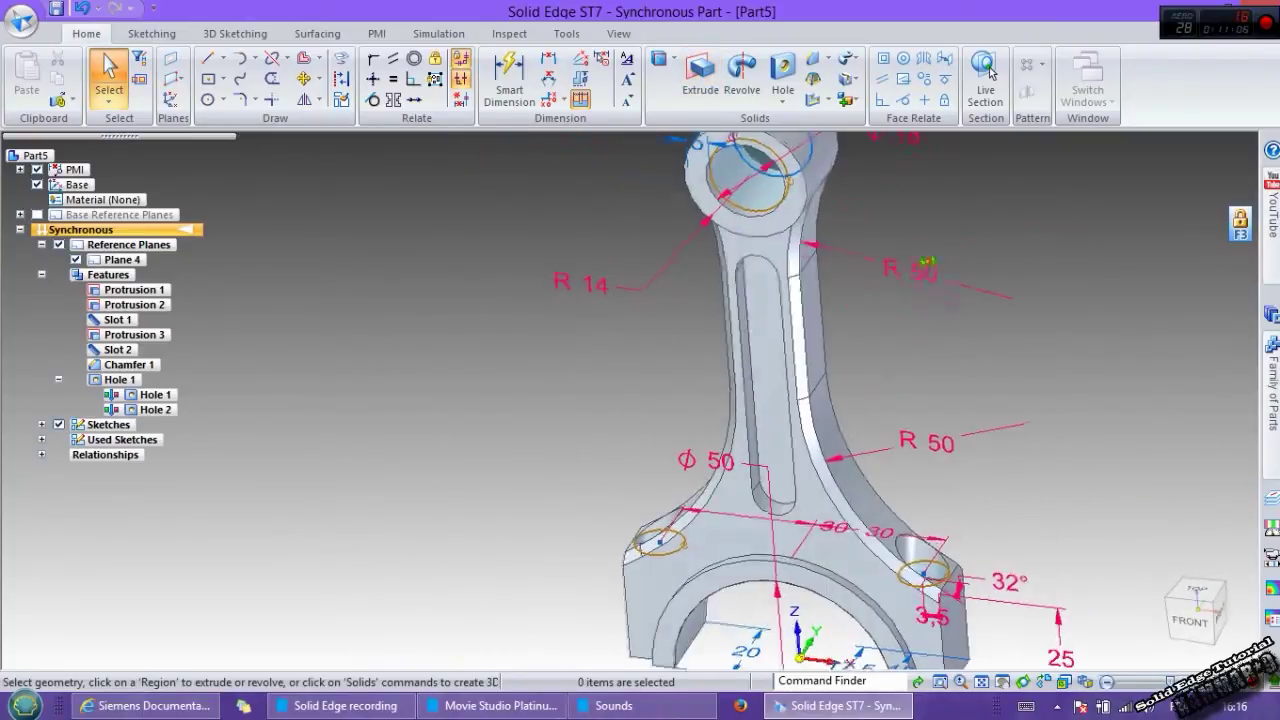
pyautogui.click(626, 286)
pyautogui.press('Escape')
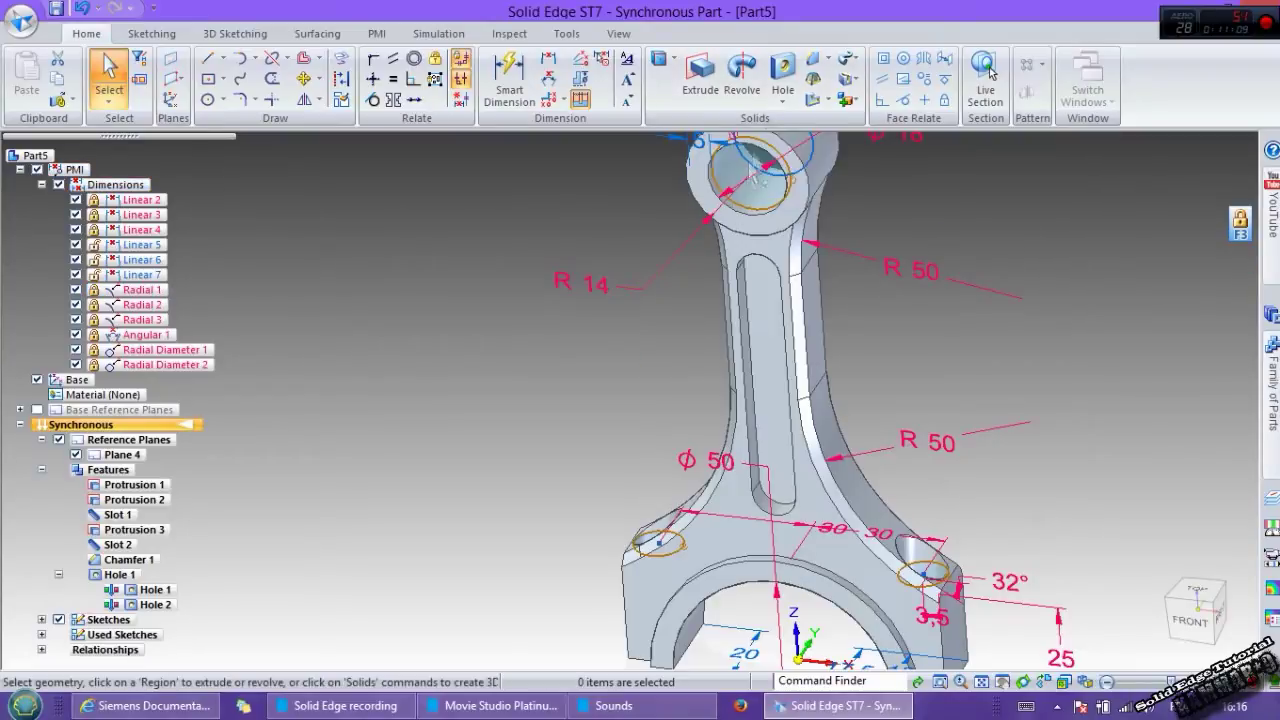
# - Round the base edges of the raised rings at the big and small ends on both faces with a 3 mm radius
pyautogui.click(815, 64)
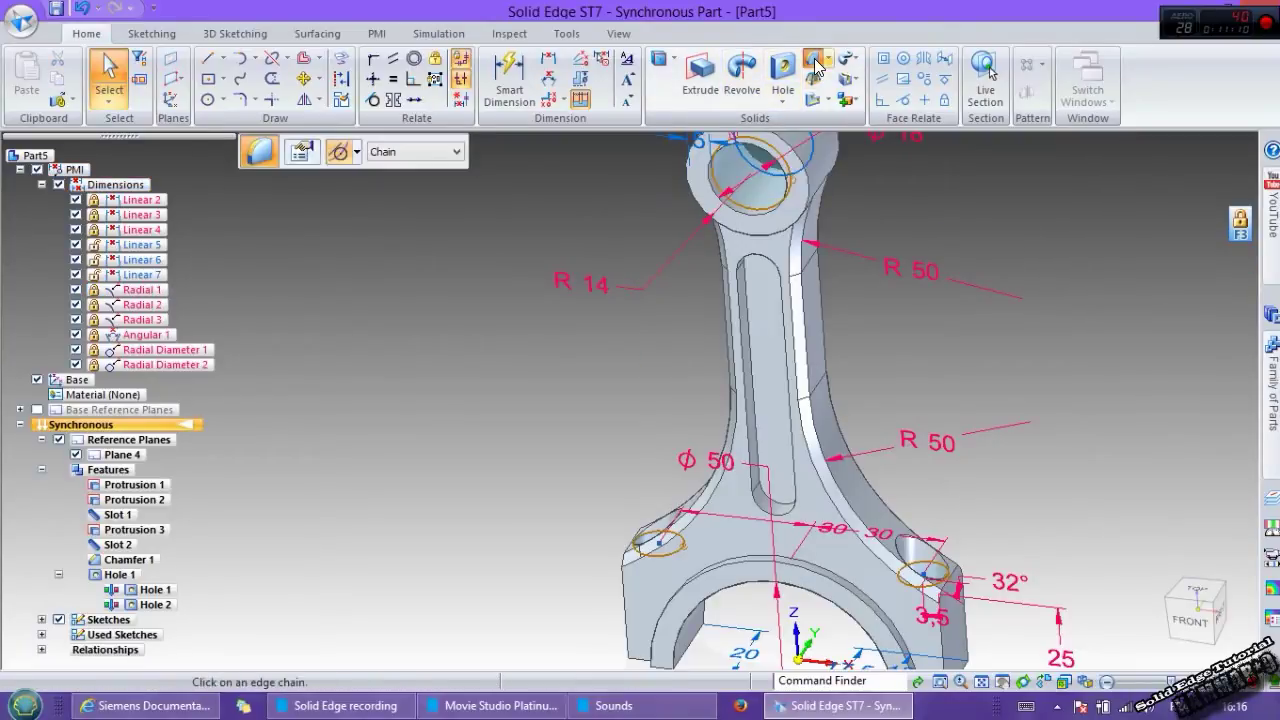
pyautogui.scroll(2, 808, 585)
pyautogui.click(826, 572)
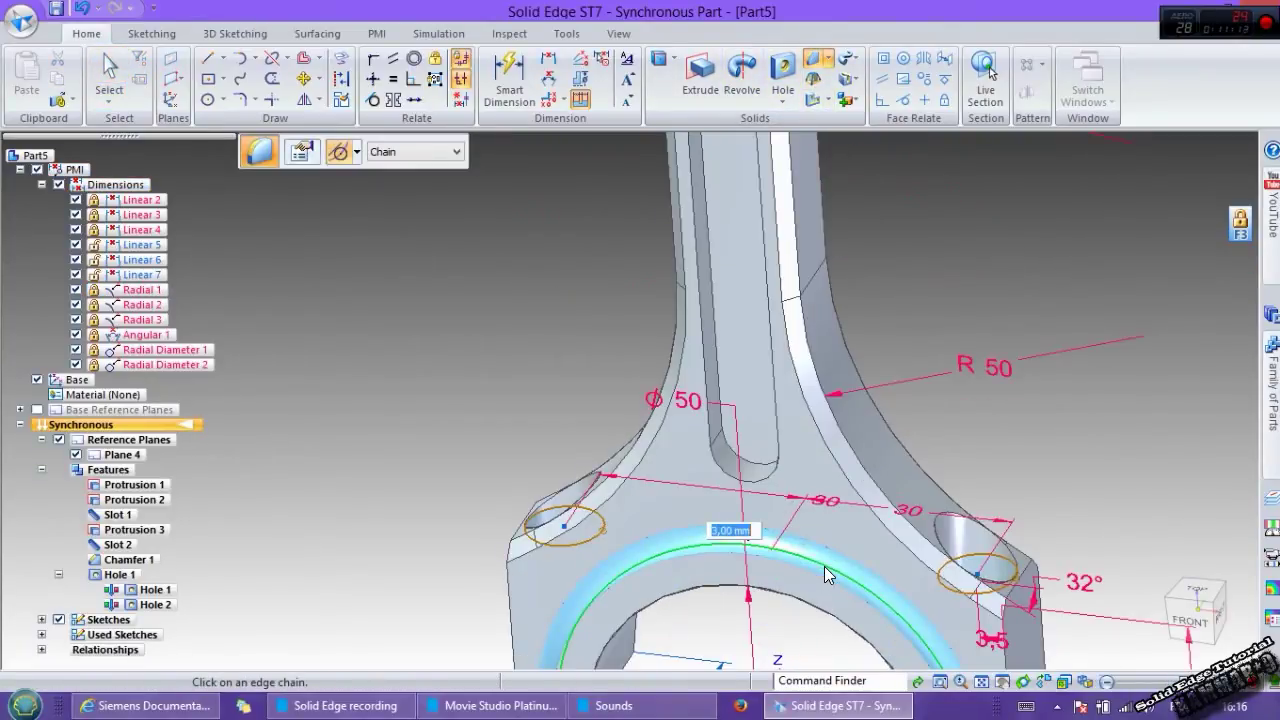
pyautogui.moveTo(935, 483); pyautogui.dragTo(987, 482, button='middle')
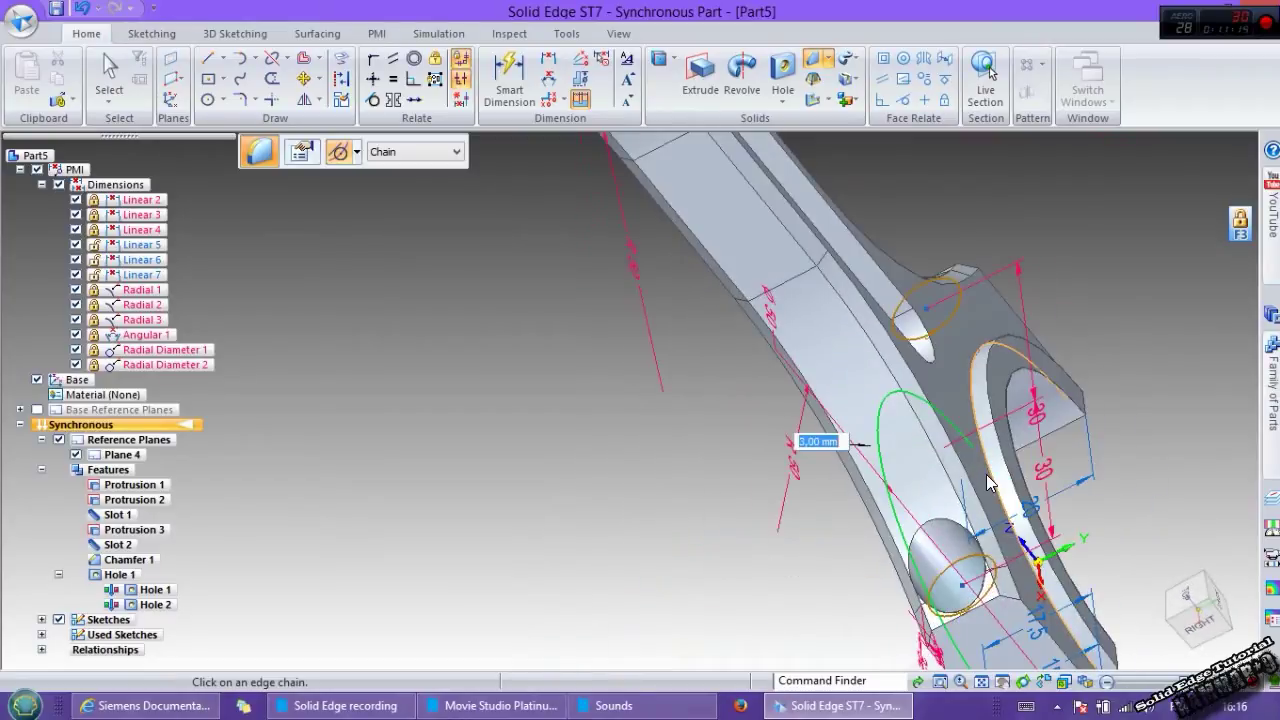
pyautogui.scroll(-3, 817, 457)
pyautogui.moveTo(817, 457); pyautogui.dragTo(780, 202, button='middle')
pyautogui.scroll(2, 730, 223)
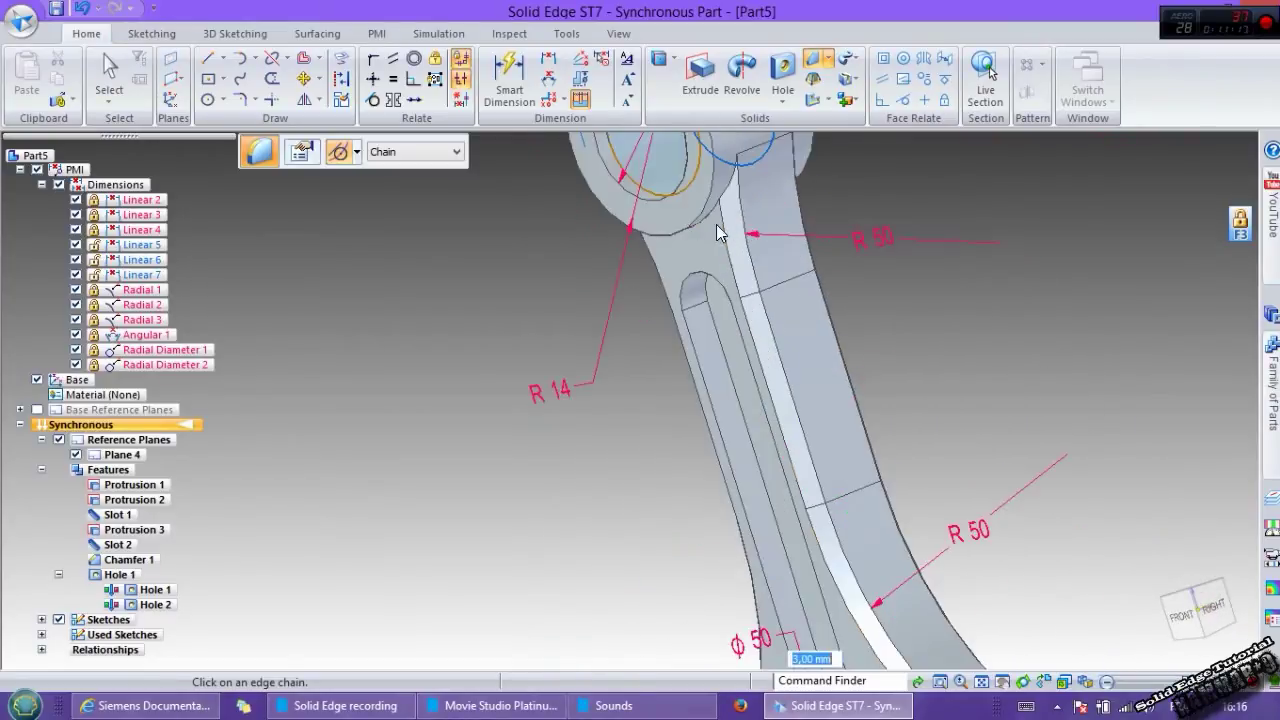
pyautogui.scroll(2, 716, 232)
pyautogui.moveTo(700, 200); pyautogui.dragTo(745, 244, button='middle')
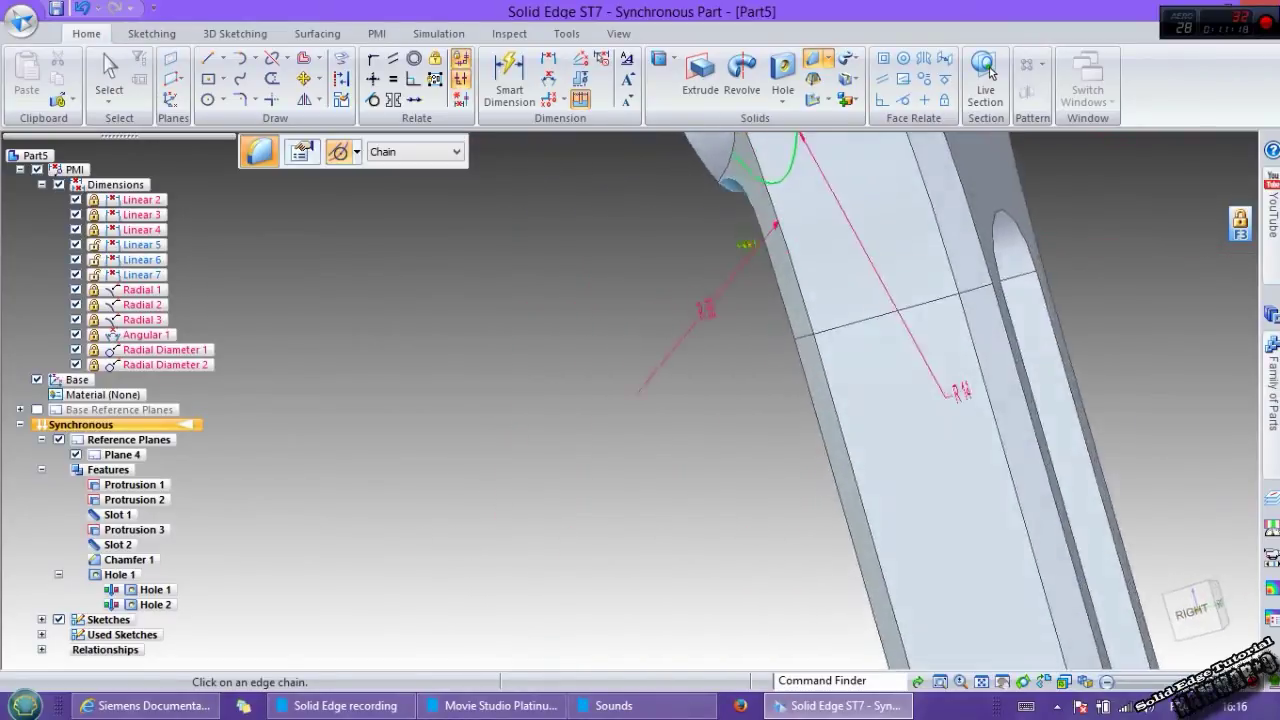
pyautogui.scroll(-3, 941, 197)
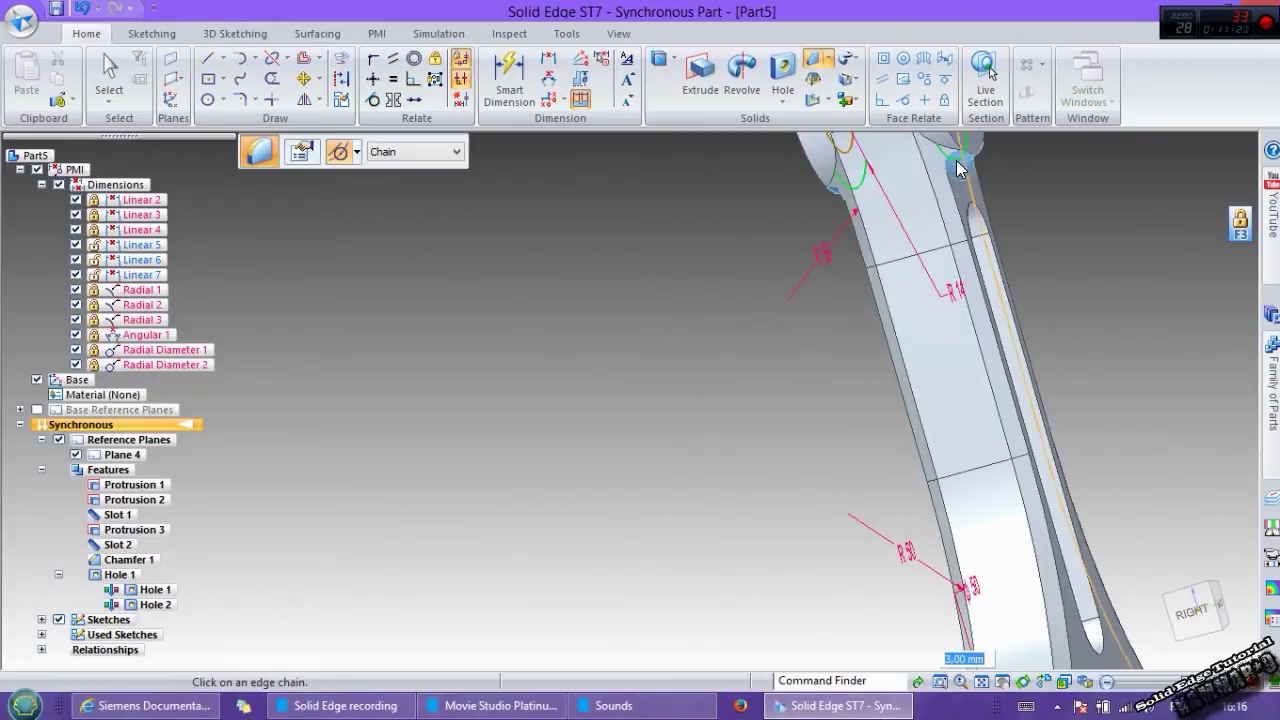
pyautogui.rightClick(956, 161)
# - Round the floor edges of the shank slots on both faces with a 3 mm radius
pyautogui.moveTo(608, 418); pyautogui.dragTo(928, 464, button='middle')
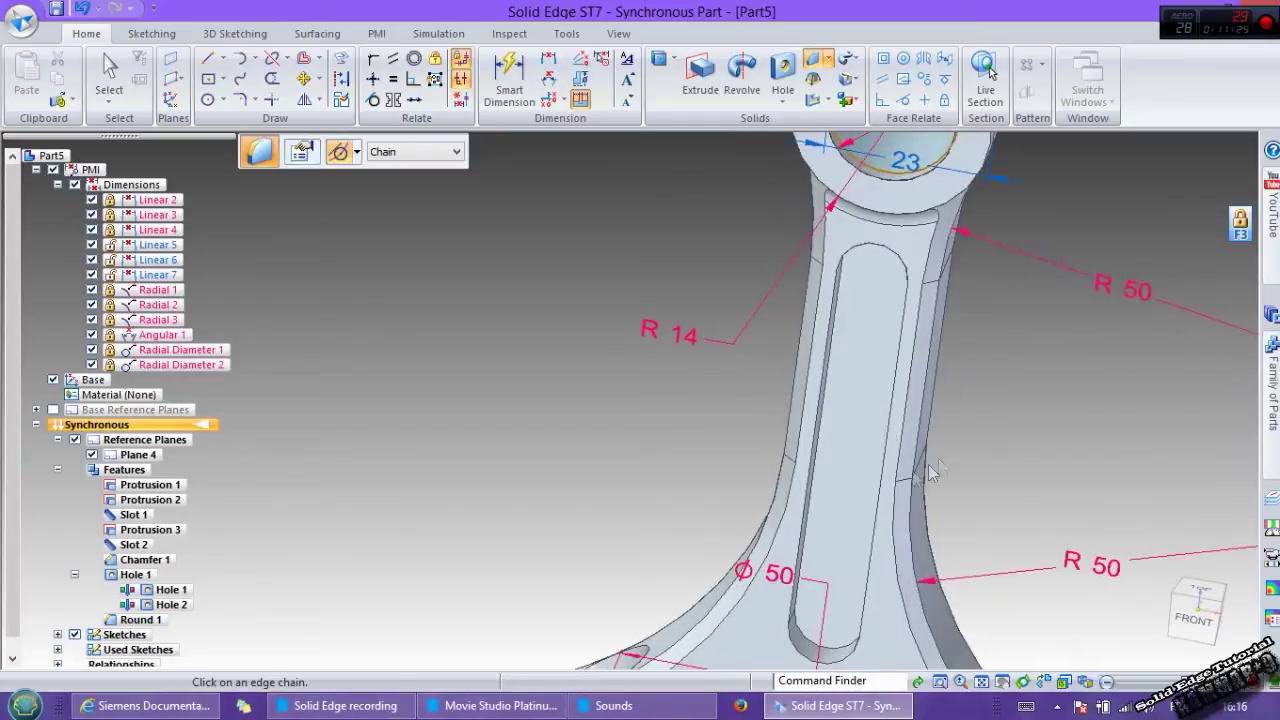
pyautogui.click(808, 646)
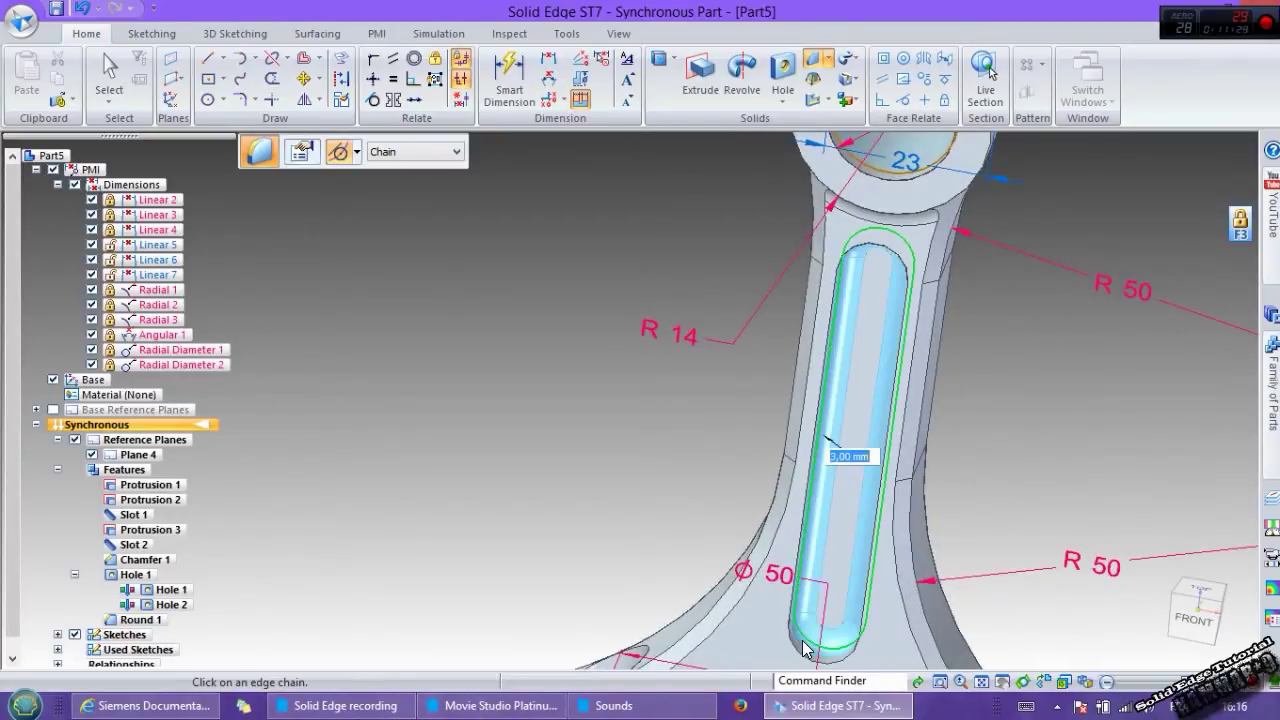
pyautogui.moveTo(968, 473); pyautogui.dragTo(1020, 490, button='middle')
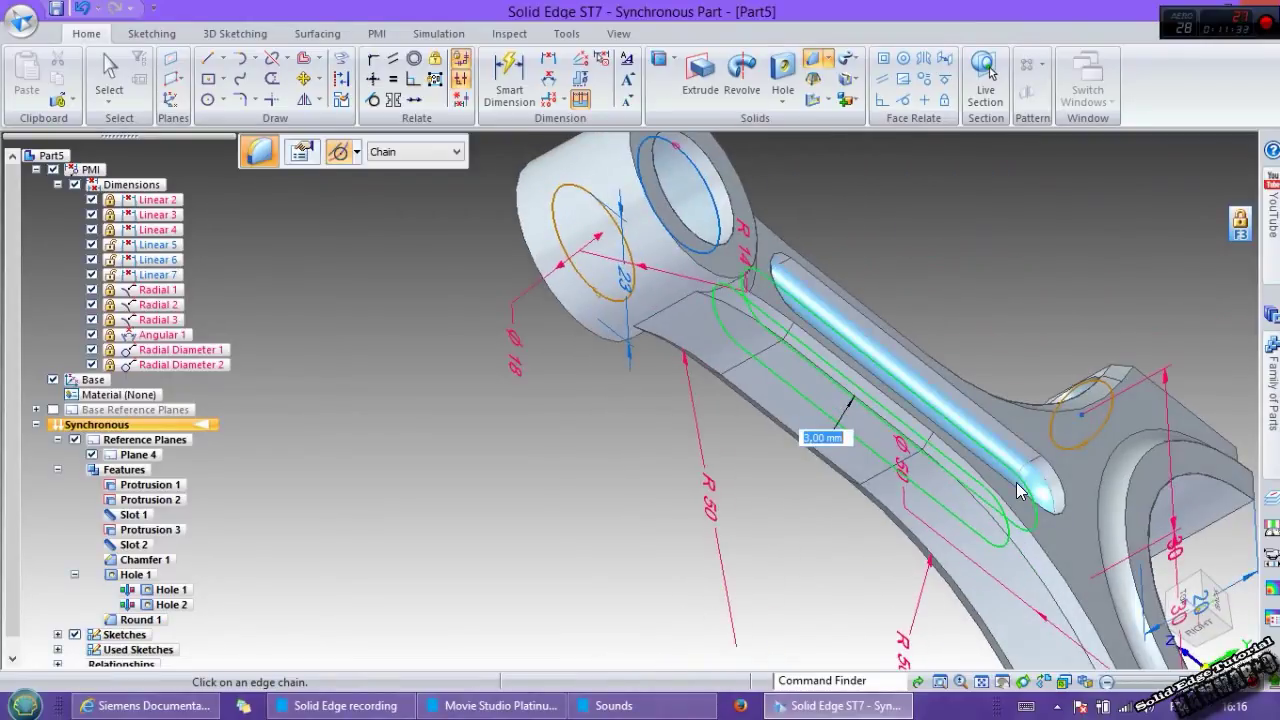
pyautogui.rightClick(810, 543)
# - Round the two outer shoulder corner edges on the positive X side of the big end with a 5 mm radius
pyautogui.moveTo(818, 540); pyautogui.dragTo(938, 412, button='middle')
pyautogui.scroll(-5, 942, 410)
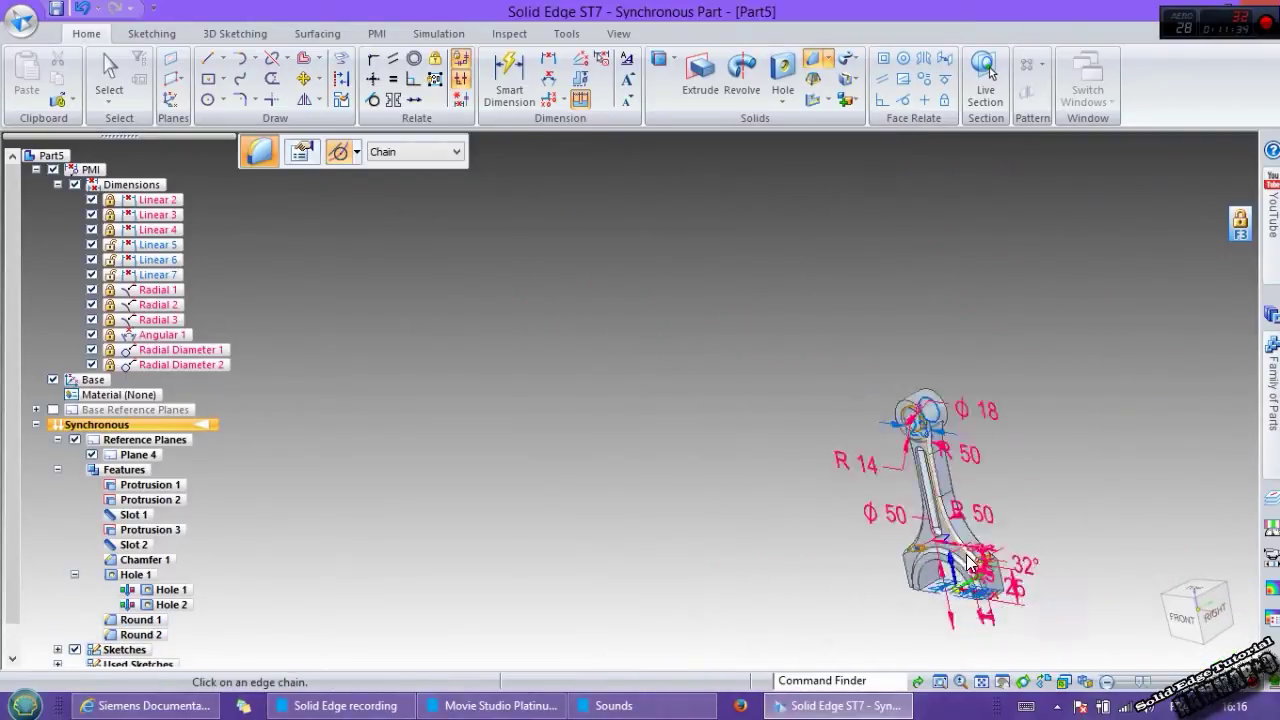
pyautogui.scroll(10, 967, 560)
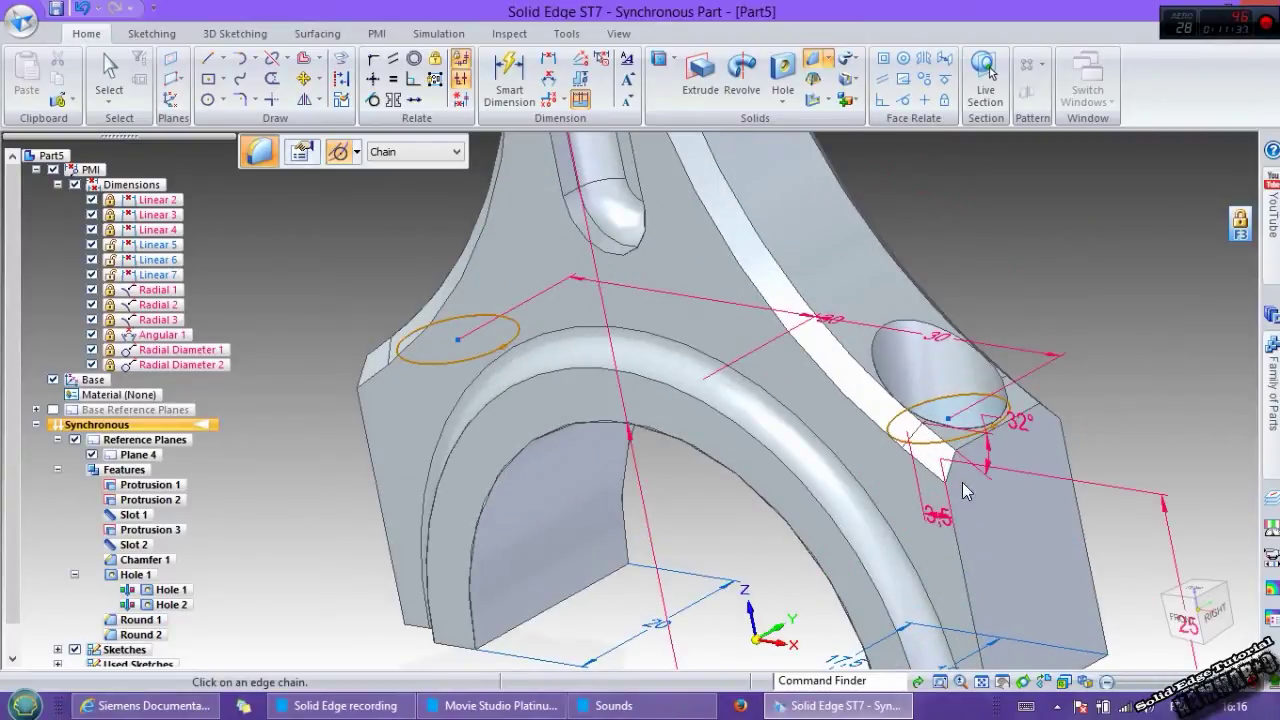
pyautogui.click(945, 478)
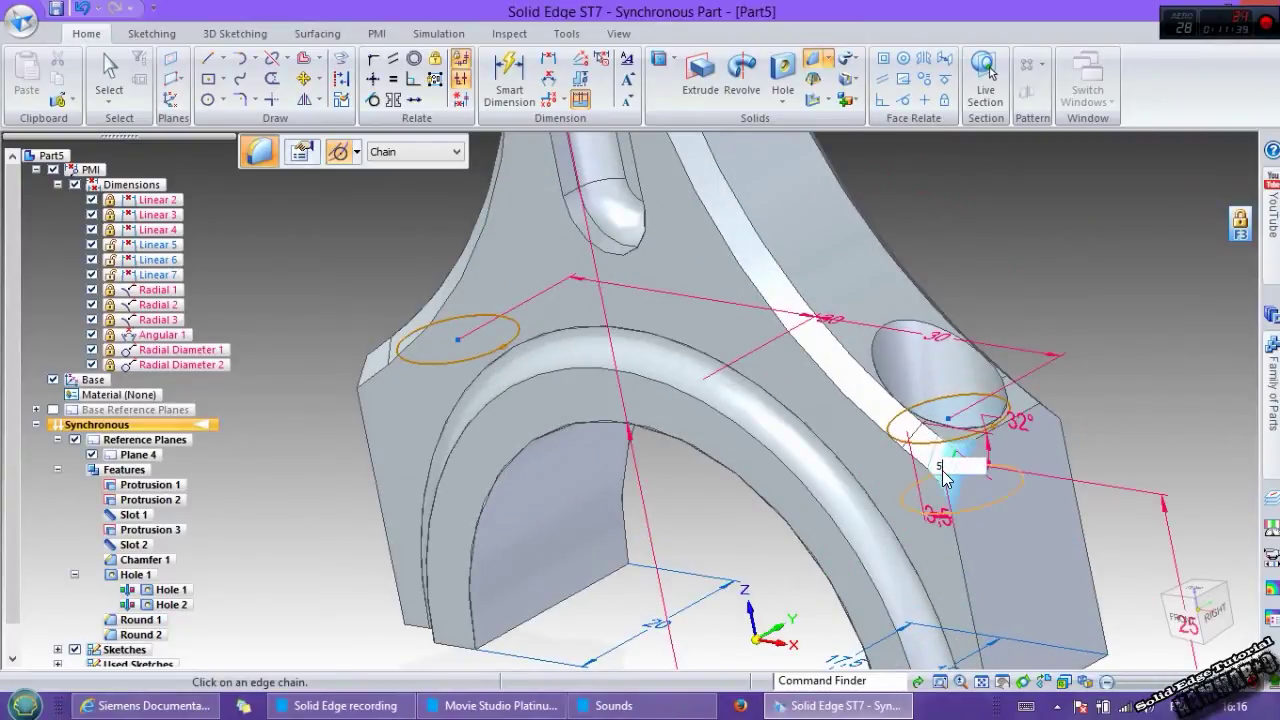
pyautogui.press('Return')
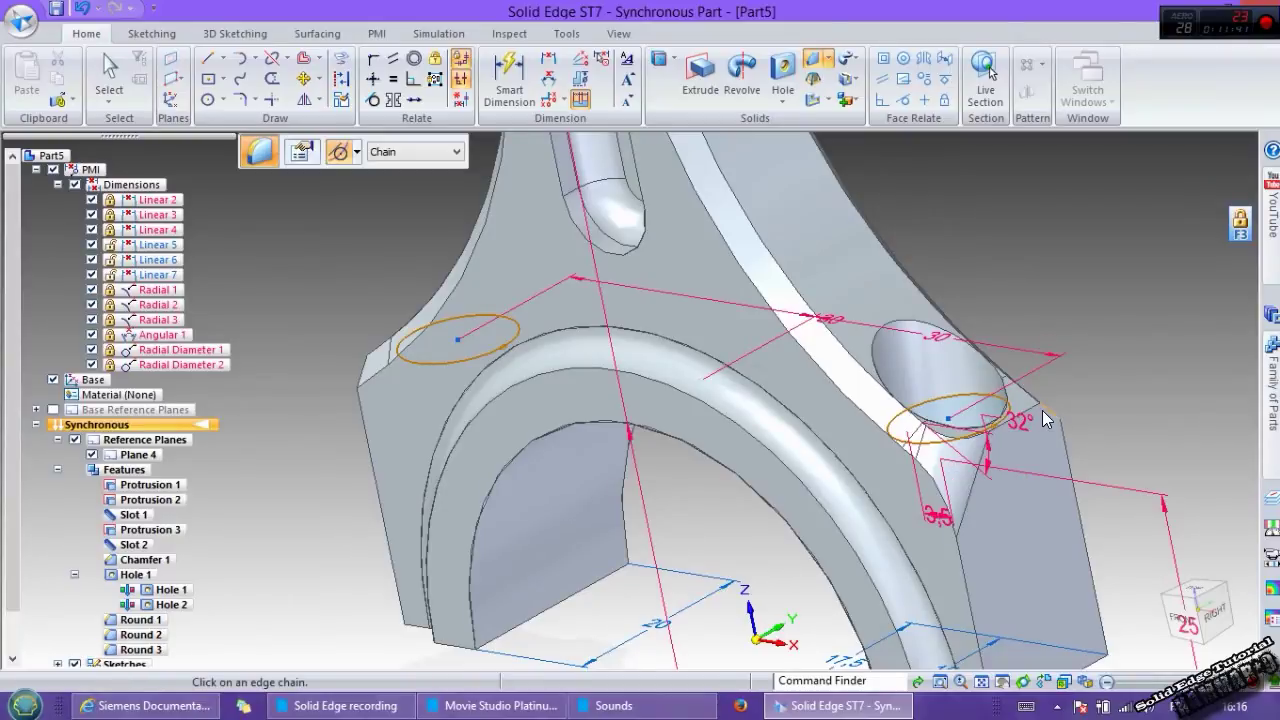
pyautogui.click(1042, 414)
pyautogui.press('Return')
# - Round the two outer shoulder corner edges on the negative X side of the big end with a 5 mm radius
pyautogui.moveTo(537, 388); pyautogui.dragTo(697, 398, button='middle')
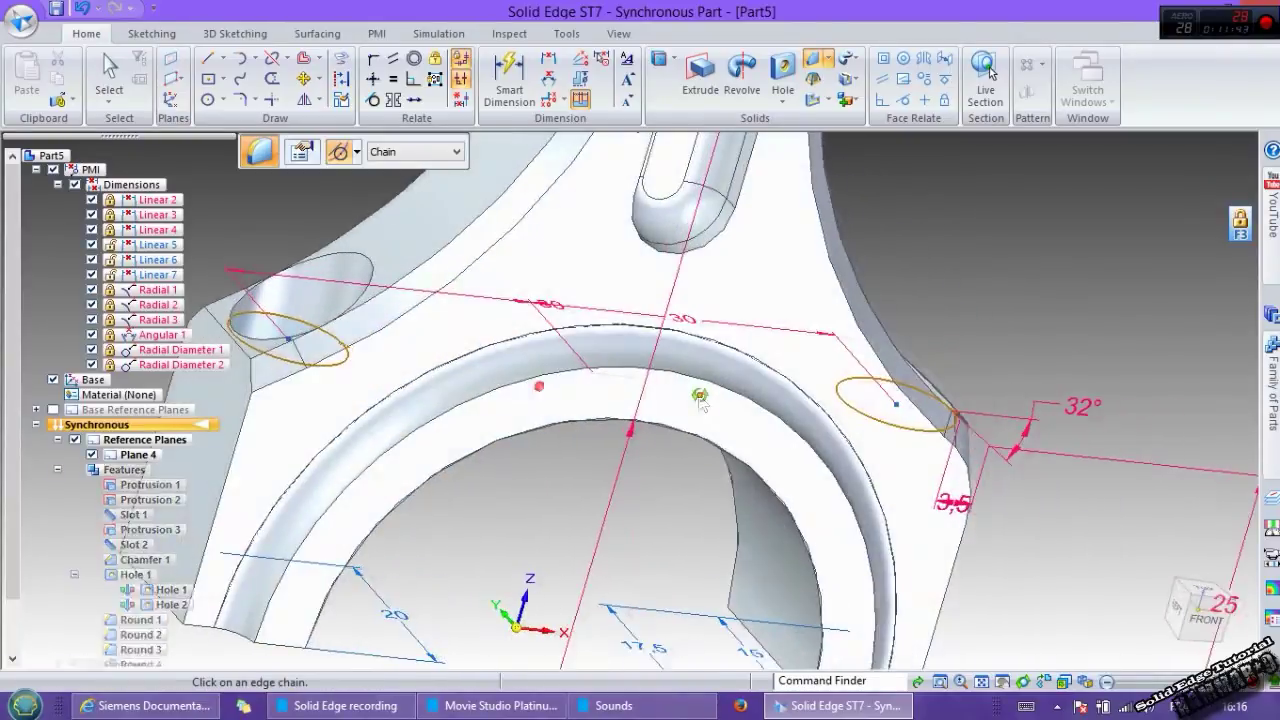
pyautogui.moveTo(252, 387); pyautogui.dragTo(270, 350, button='middle')
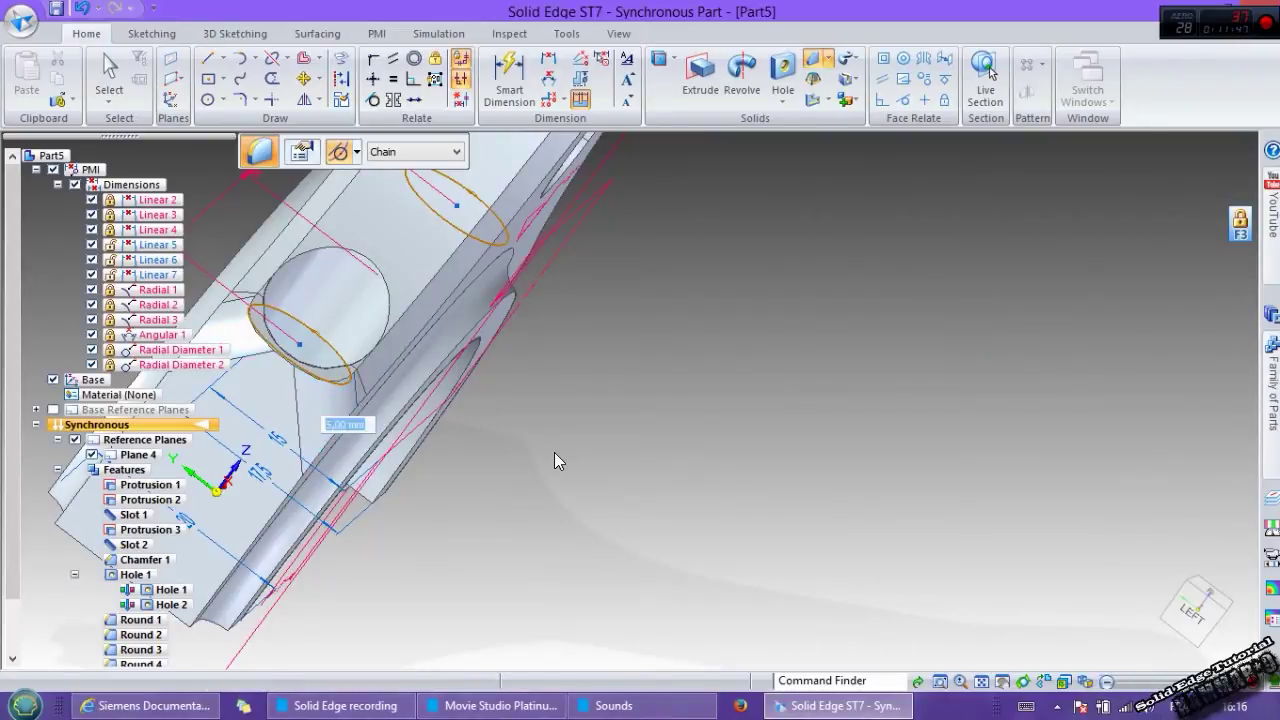
pyautogui.scroll(-3, 554, 446)
pyautogui.scroll(3, 439, 321)
pyautogui.moveTo(439, 321); pyautogui.dragTo(523, 362, button='middle')
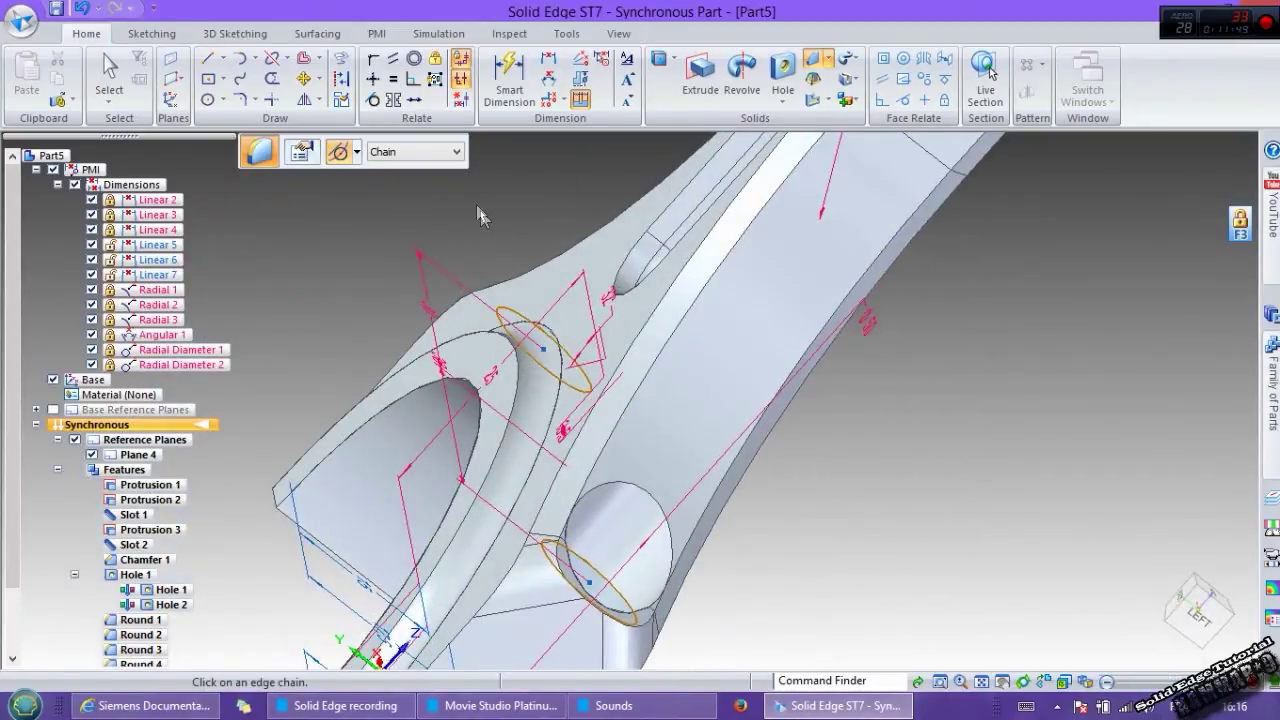
# - Round the outer contour edge chains of the shank and big-end shoulders on both faces with a 4 mm radius
pyautogui.click(519, 560)
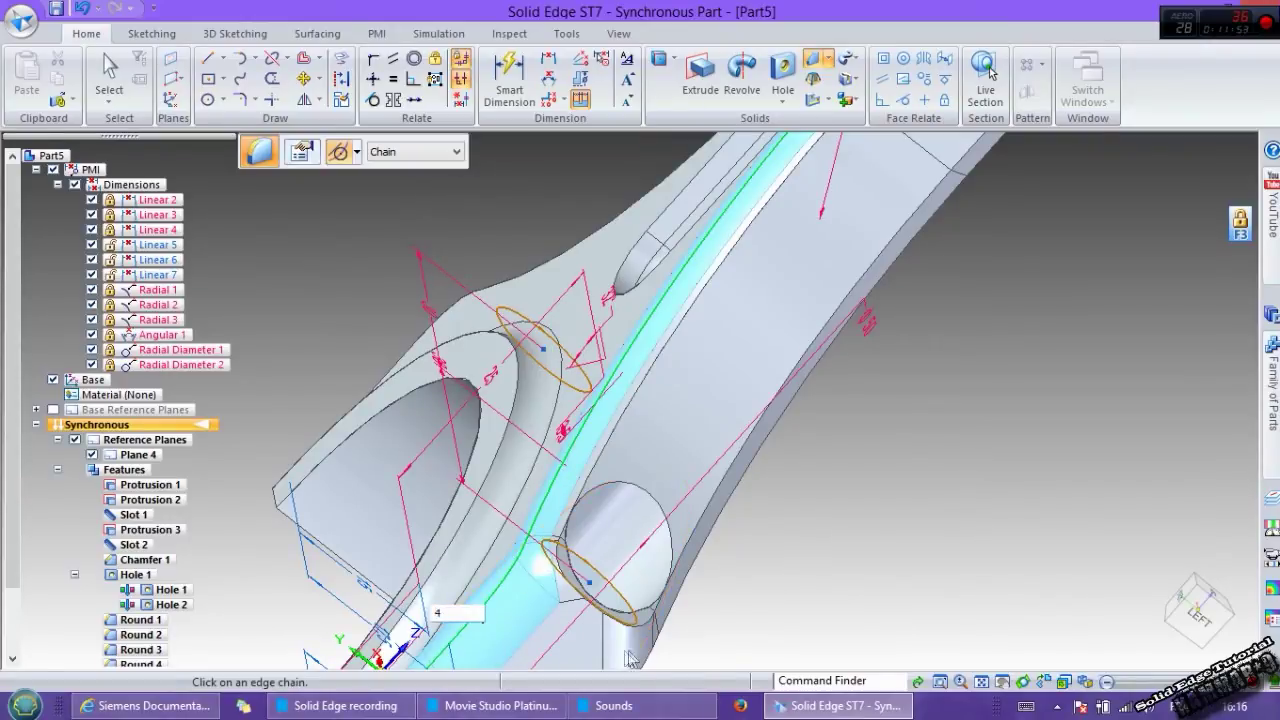
pyautogui.moveTo(655, 636)
pyautogui.mouseDown(button='middle')
pyautogui.moveTo(626, 551)
pyautogui.moveTo(668, 640)
pyautogui.mouseUp(button='middle')
pyautogui.click(668, 640)
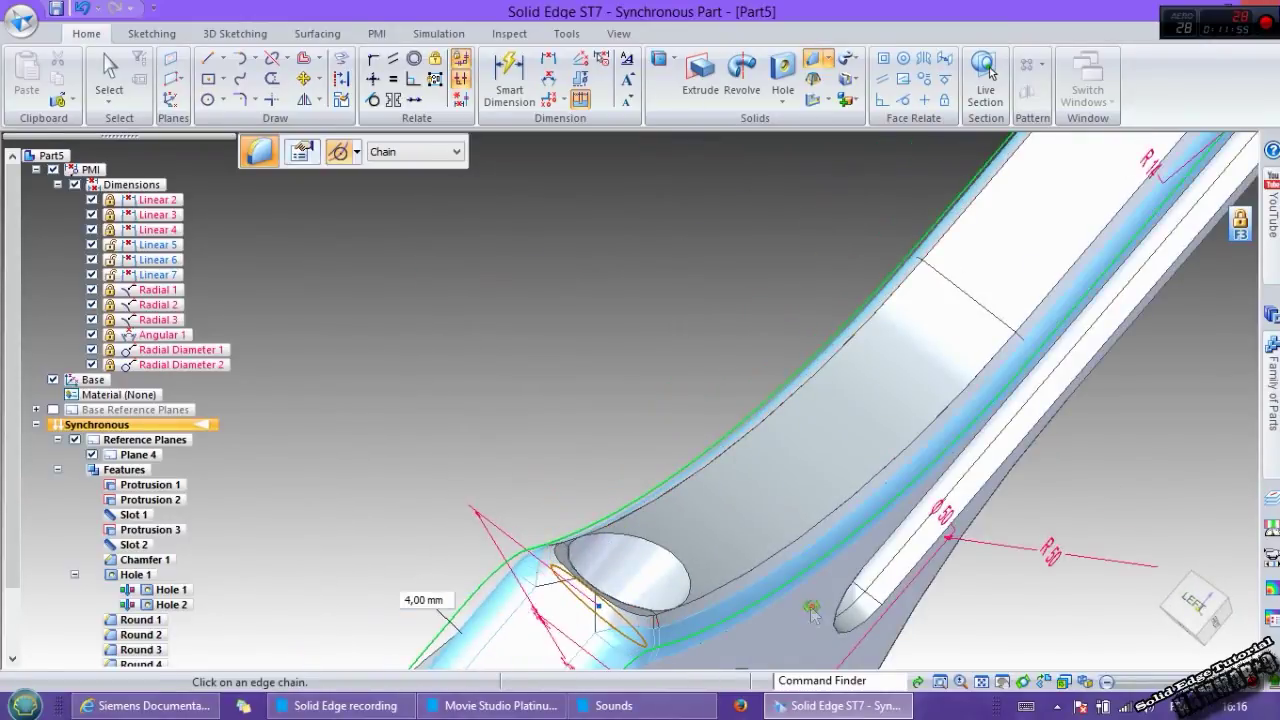
pyautogui.moveTo(814, 606); pyautogui.dragTo(686, 477, button='middle')
pyautogui.scroll(-1, 686, 477)
pyautogui.scroll(1, 806, 611)
pyautogui.scroll(1, 880, 633)
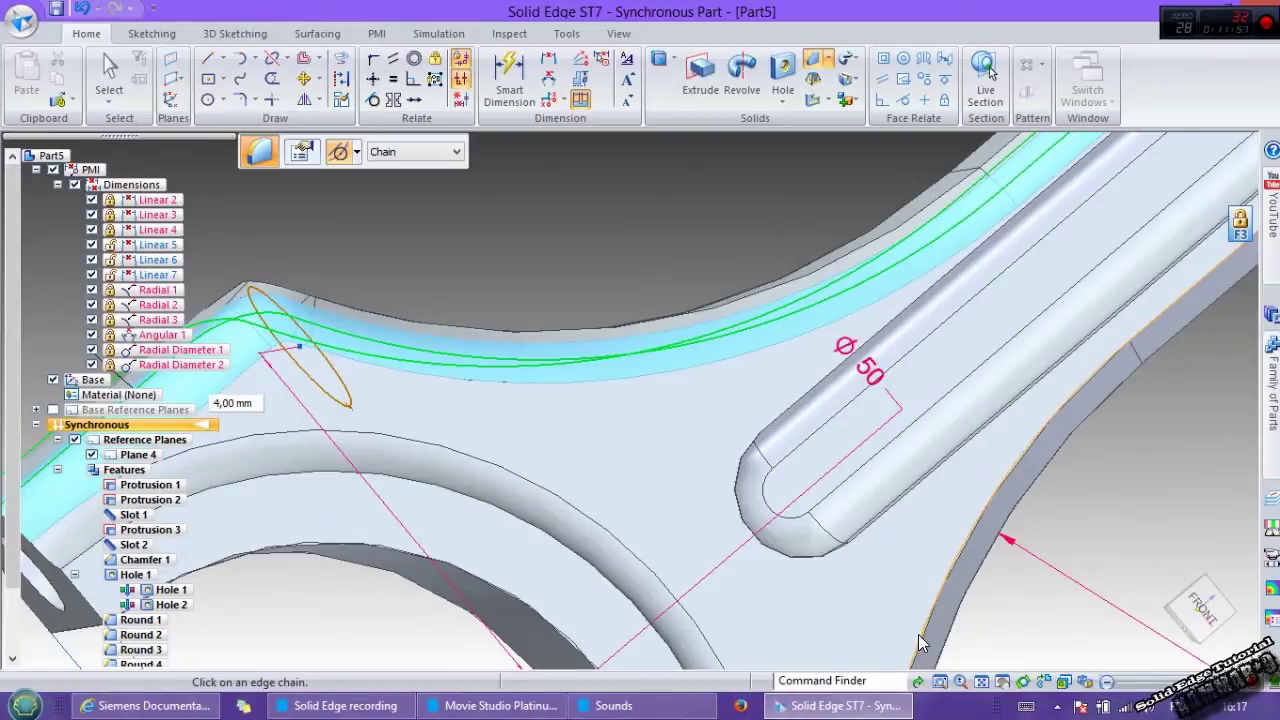
pyautogui.moveTo(912, 640); pyautogui.dragTo(684, 582, button='middle')
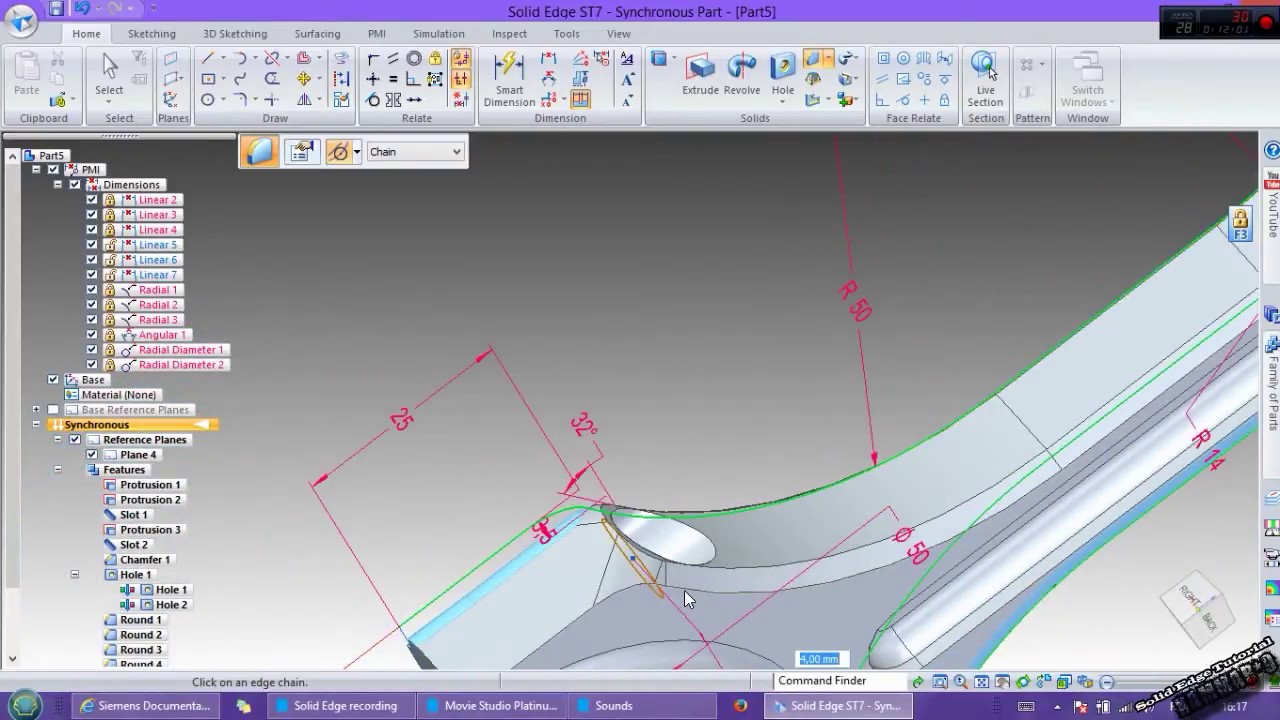
pyautogui.click(684, 590)
pyautogui.press('Return')
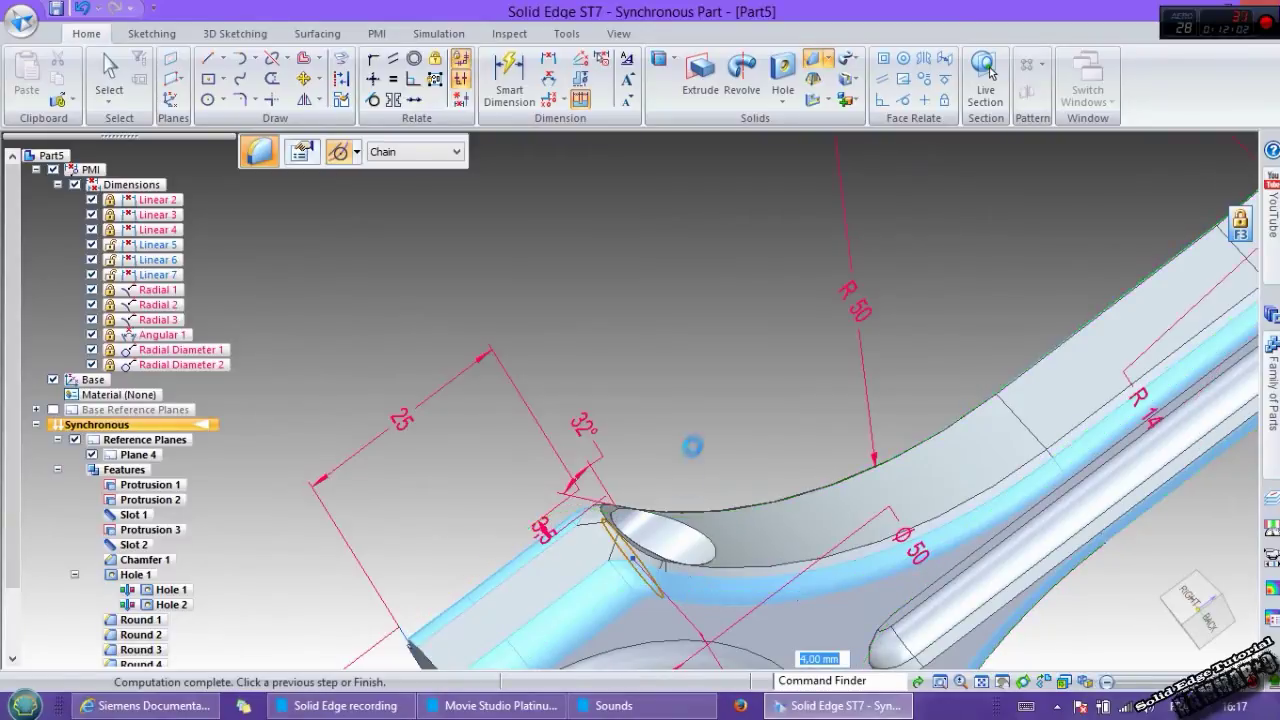
# - Hide all PMI dimensions and the base coordinate system
pyautogui.scroll(-3, 700, 412)
pyautogui.moveTo(701, 413); pyautogui.dragTo(516, 394, button='middle')
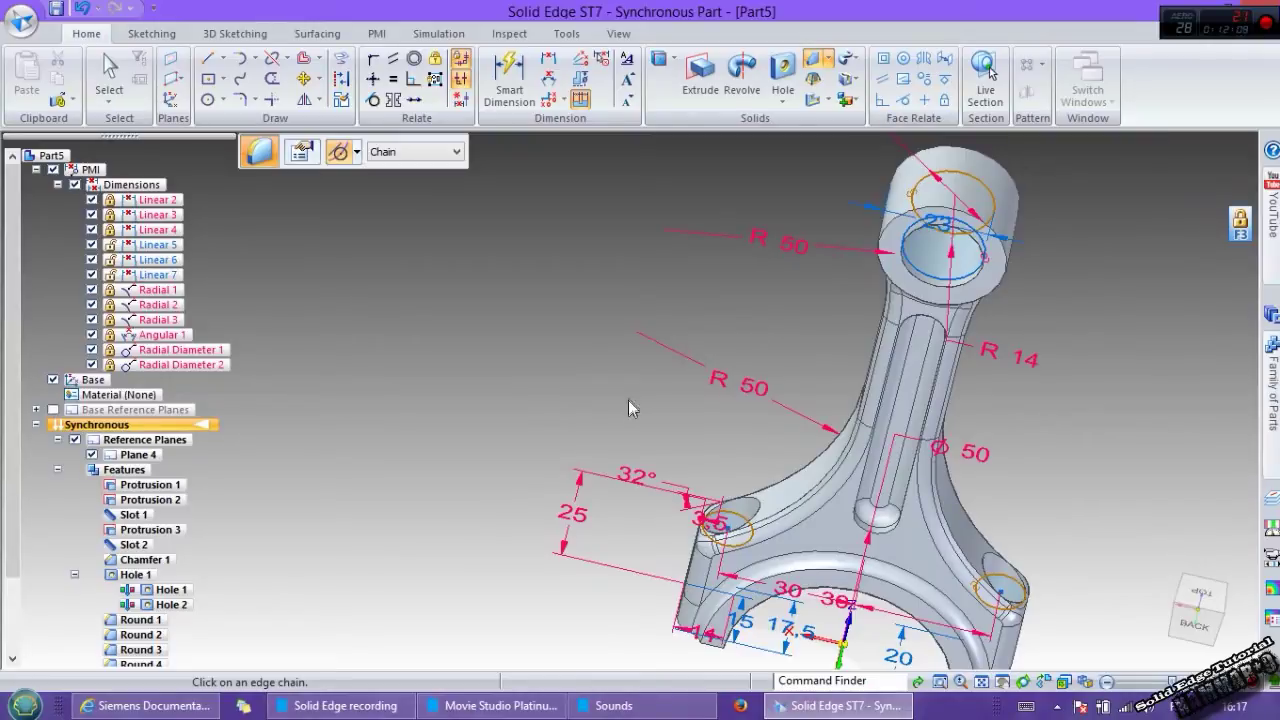
pyautogui.moveTo(878, 460); pyautogui.dragTo(831, 424, button='middle')
pyautogui.scroll(-2, 831, 424)
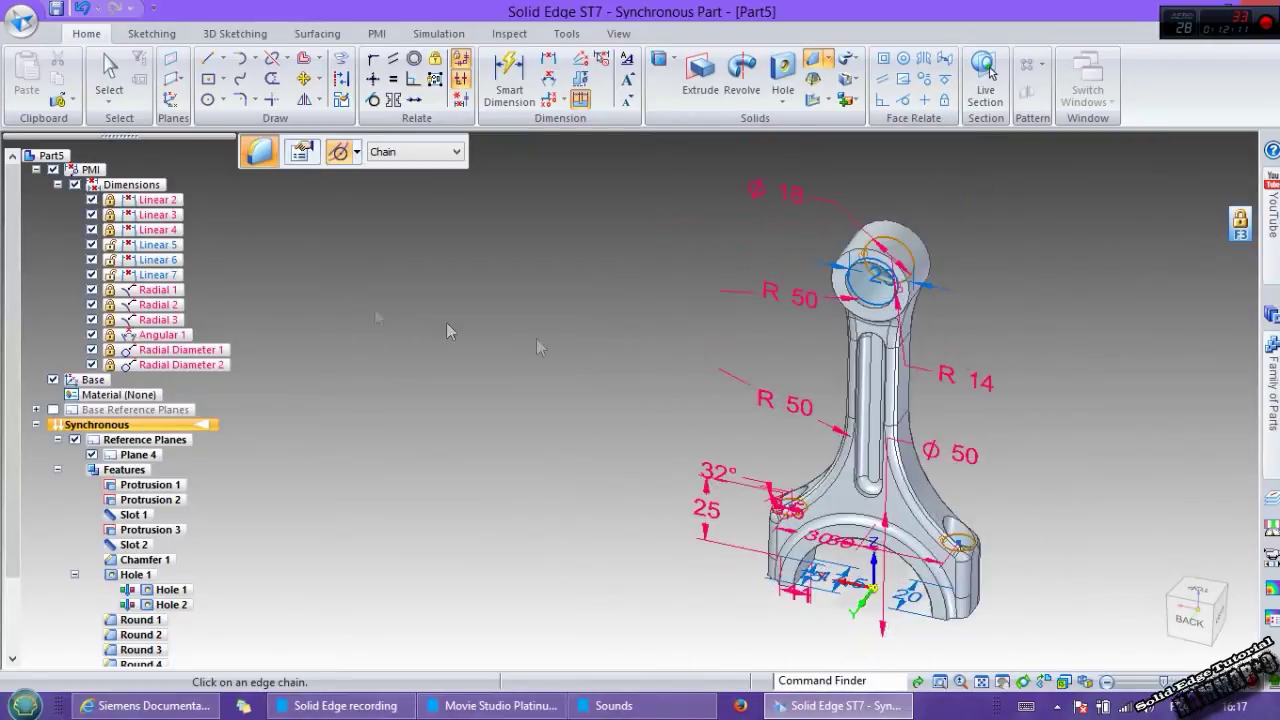
pyautogui.click(53, 170)
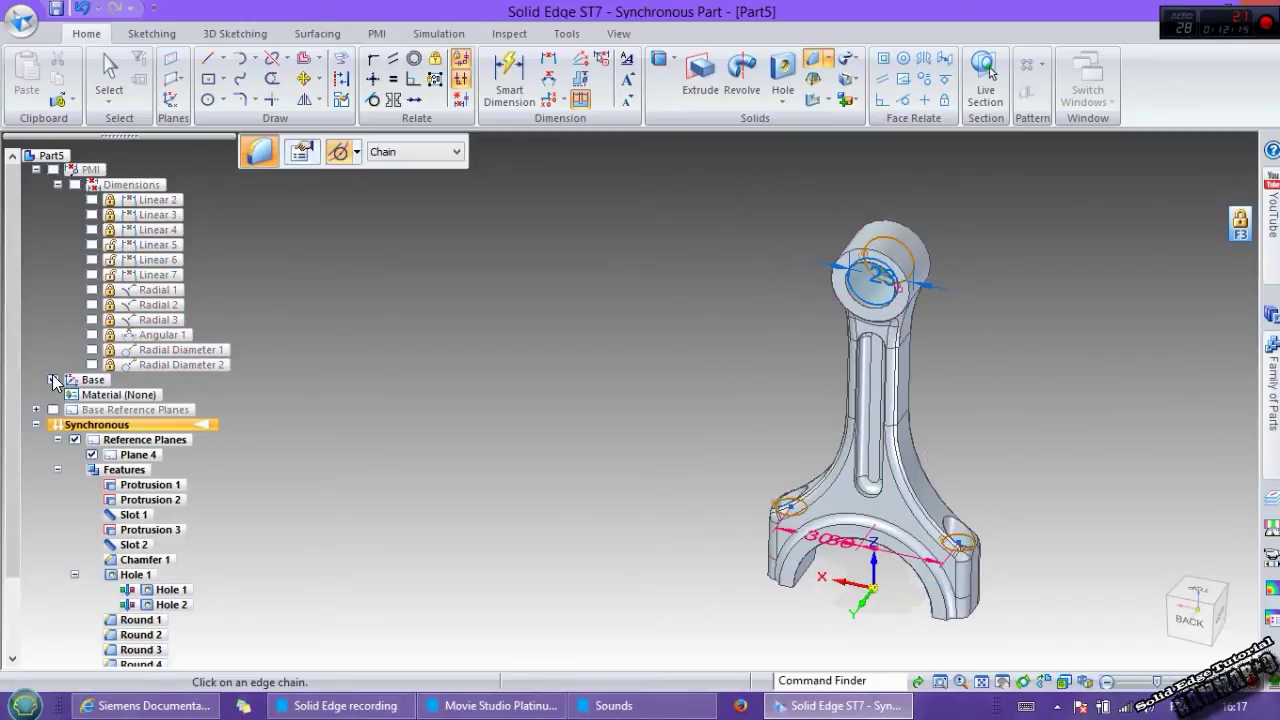
pyautogui.click(54, 380)
# - Create a text profile reading "kammar9 V12 Engine" in the Solid Edge ISO font with a 3 mm size
pyautogui.scroll(4, 916, 430)
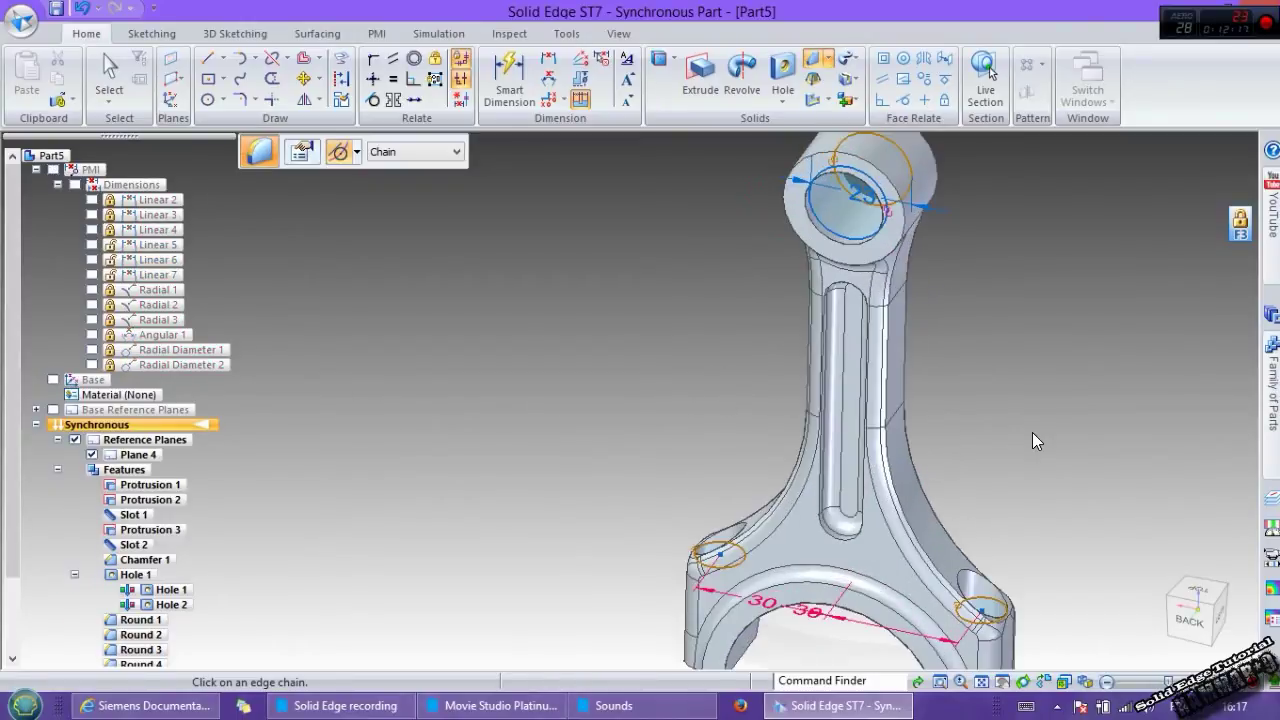
pyautogui.moveTo(946, 437); pyautogui.dragTo(1072, 463, button='middle')
pyautogui.moveTo(960, 300); pyautogui.dragTo(952, 325, button='middle')
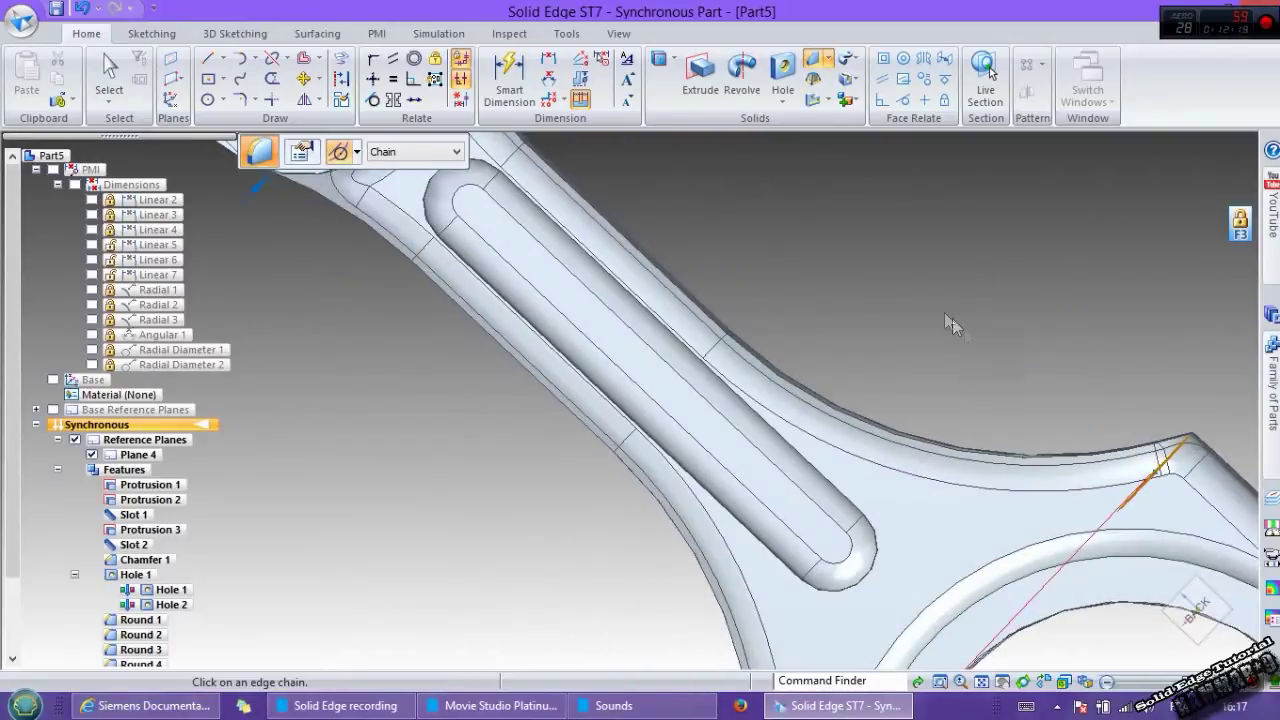
pyautogui.click(151, 33)
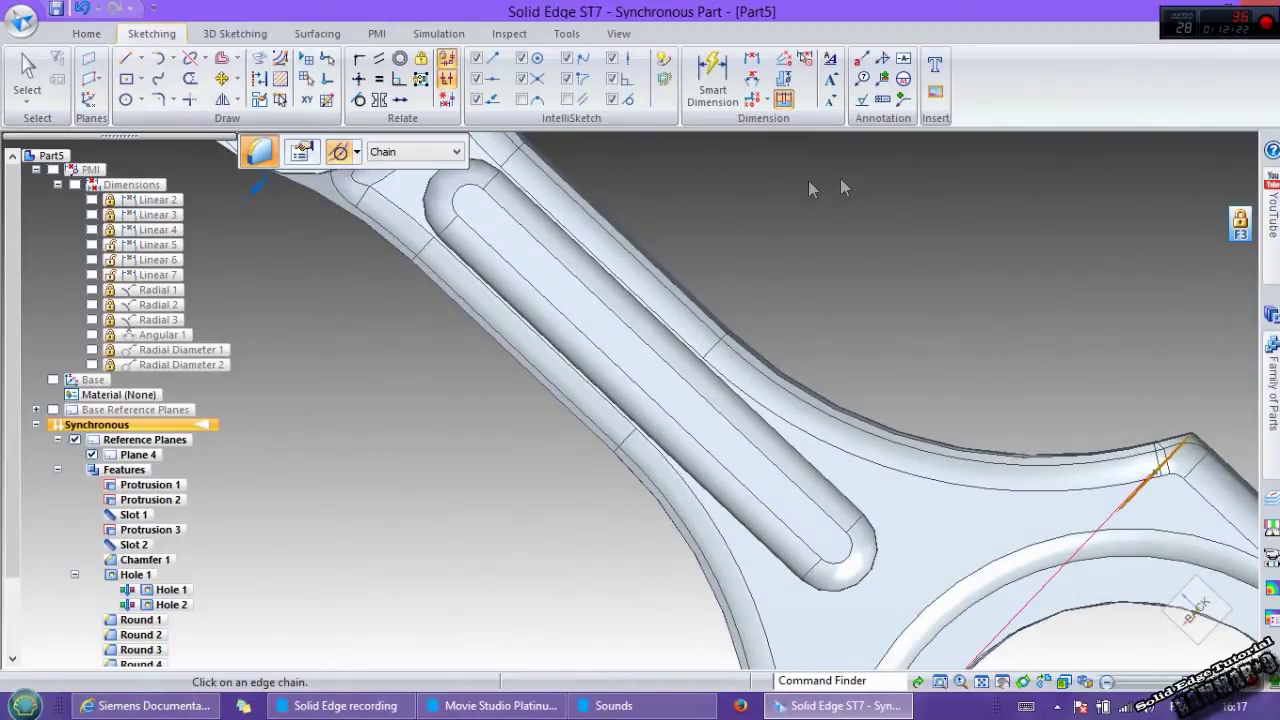
pyautogui.click(935, 70)
pyautogui.moveTo(700, 185); pyautogui.dragTo(803, 272)
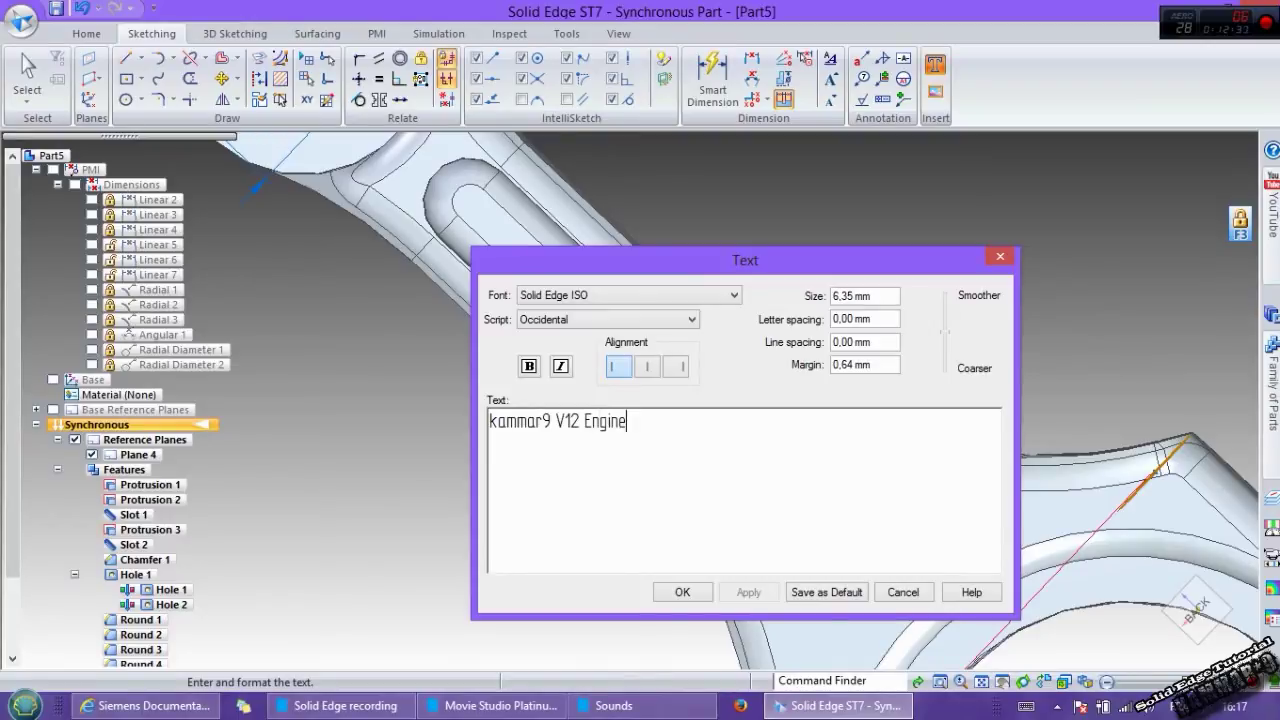
pyautogui.moveTo(871, 295); pyautogui.dragTo(790, 290)
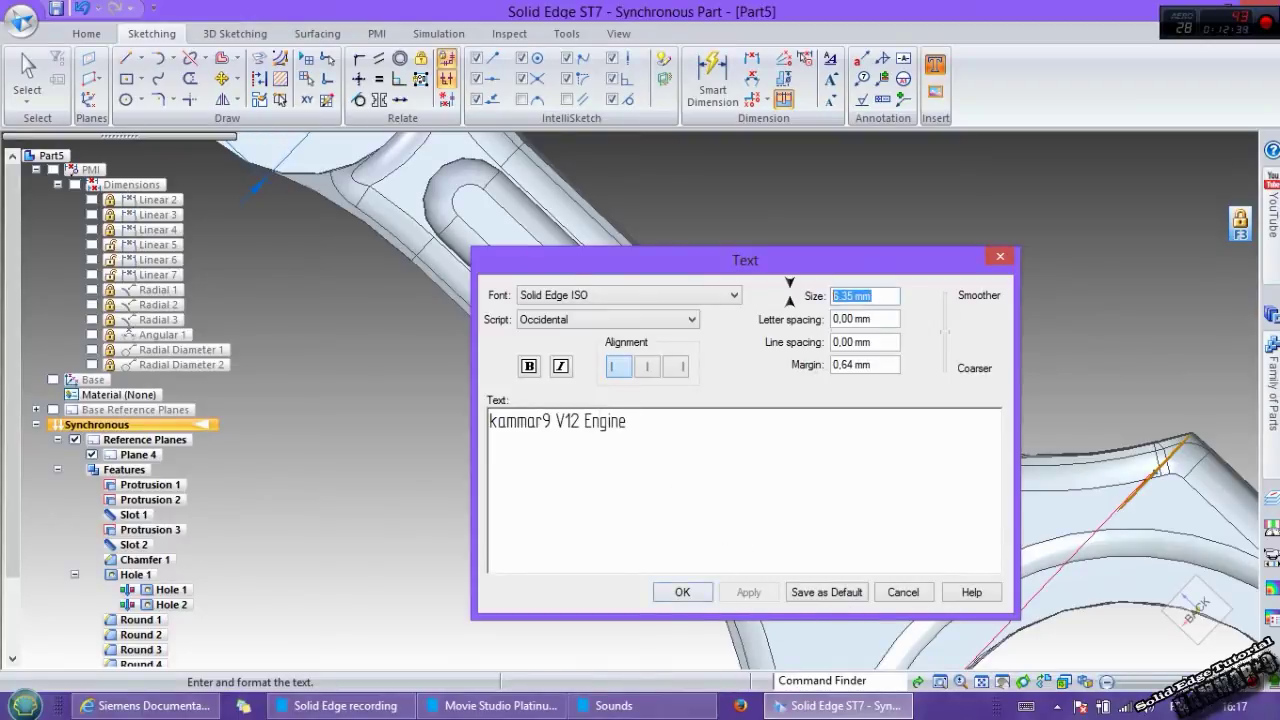
pyautogui.write('3')
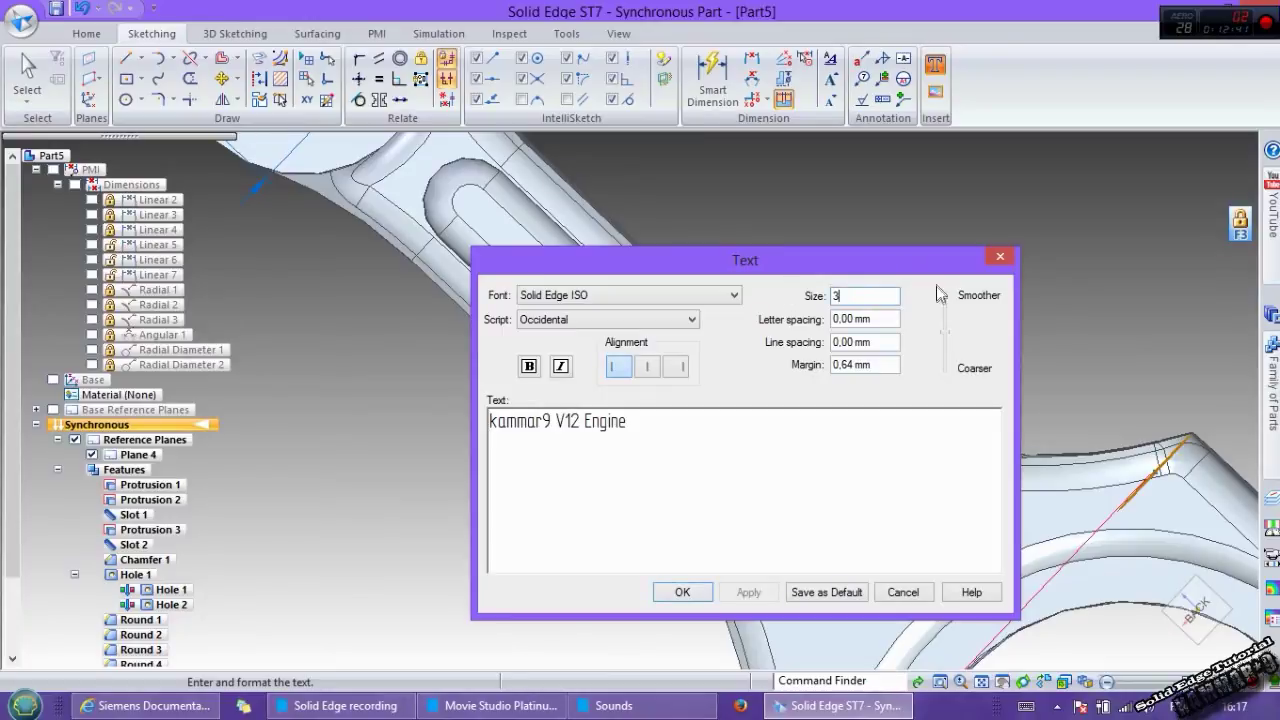
pyautogui.click(855, 318)
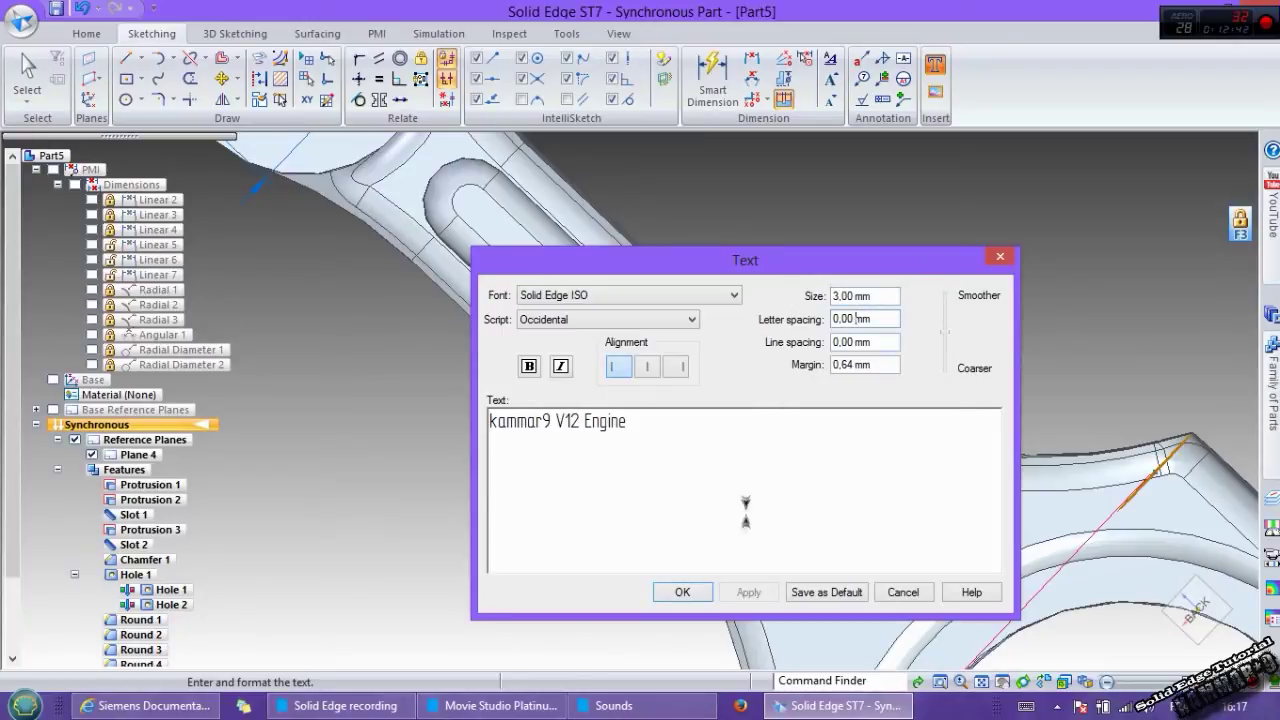
pyautogui.click(679, 594)
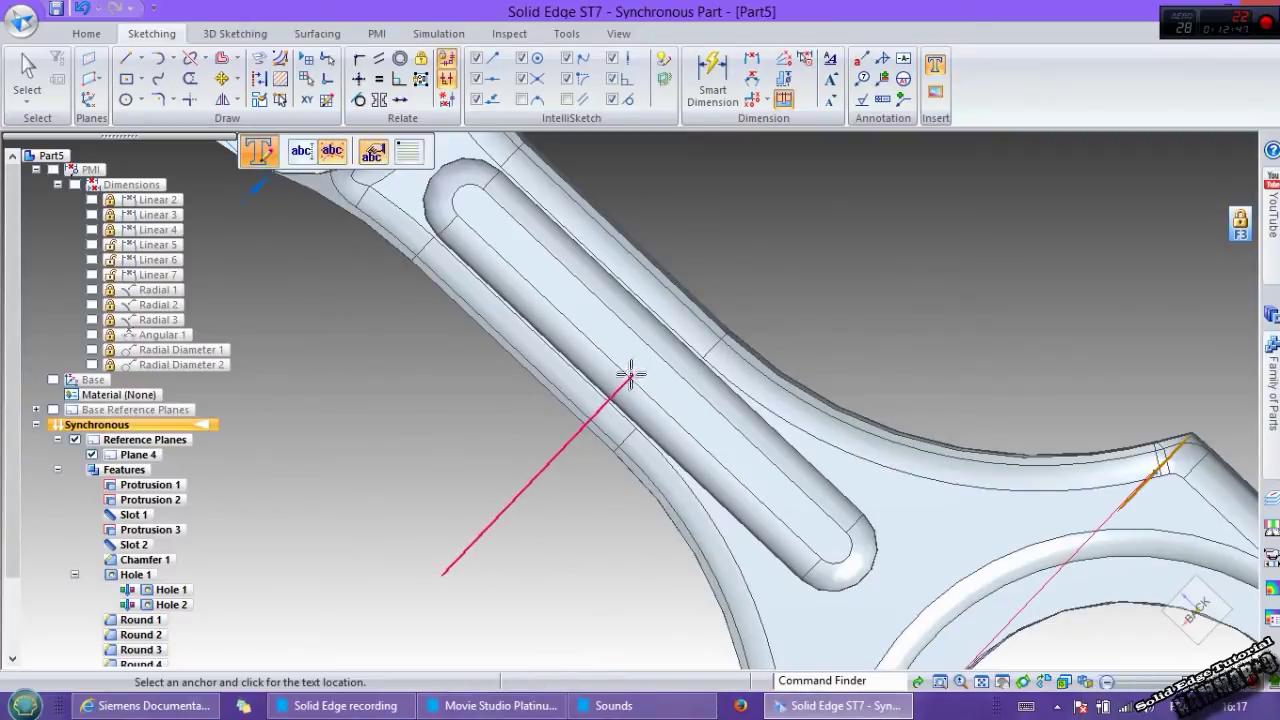
# - Place the text profile on the floor of the front shank slot, running lengthwise along the slot, and end the text command
pyautogui.moveTo(625, 362); pyautogui.dragTo(677, 369, button='middle')
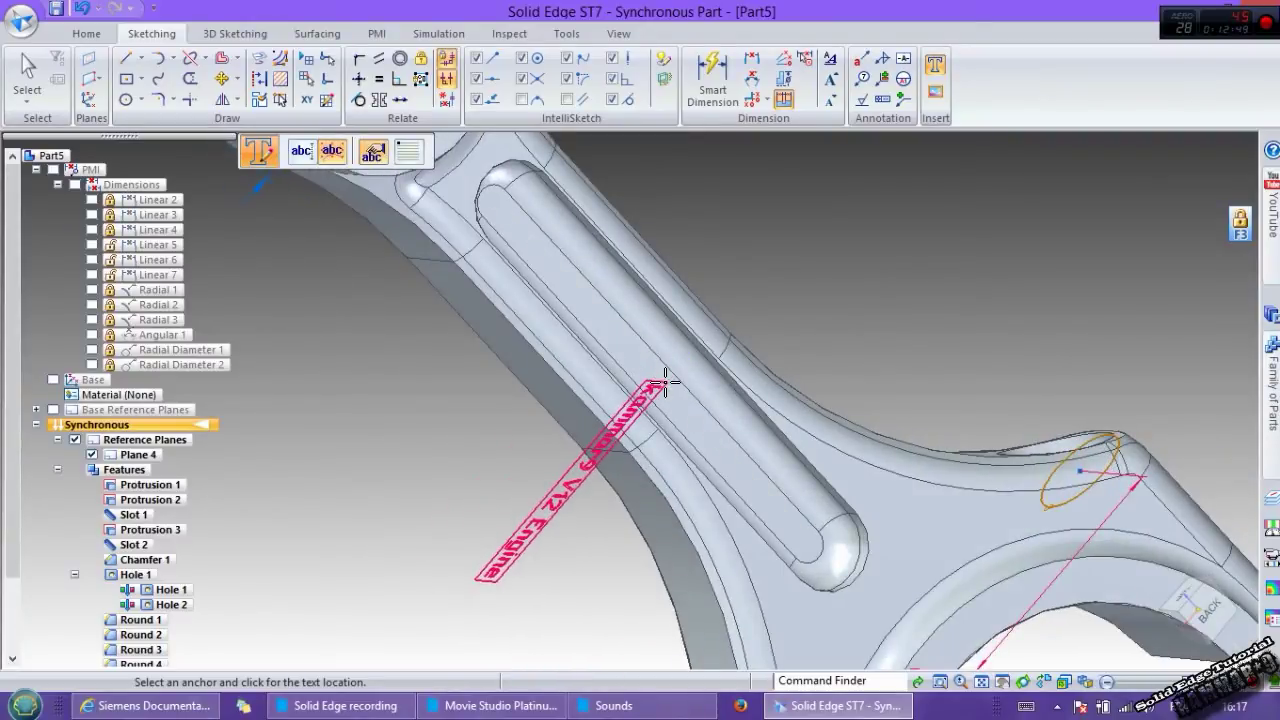
pyautogui.moveTo(660, 402); pyautogui.dragTo(775, 390, button='middle')
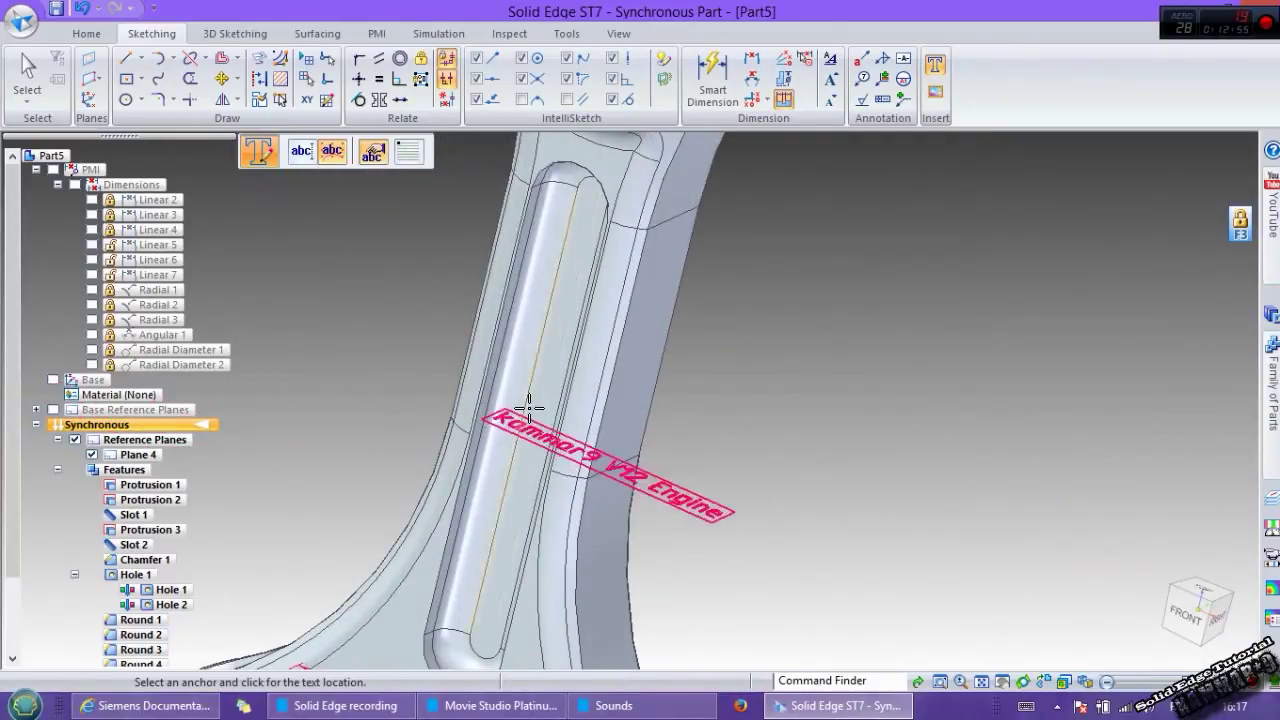
pyautogui.scroll(-1, 486, 434)
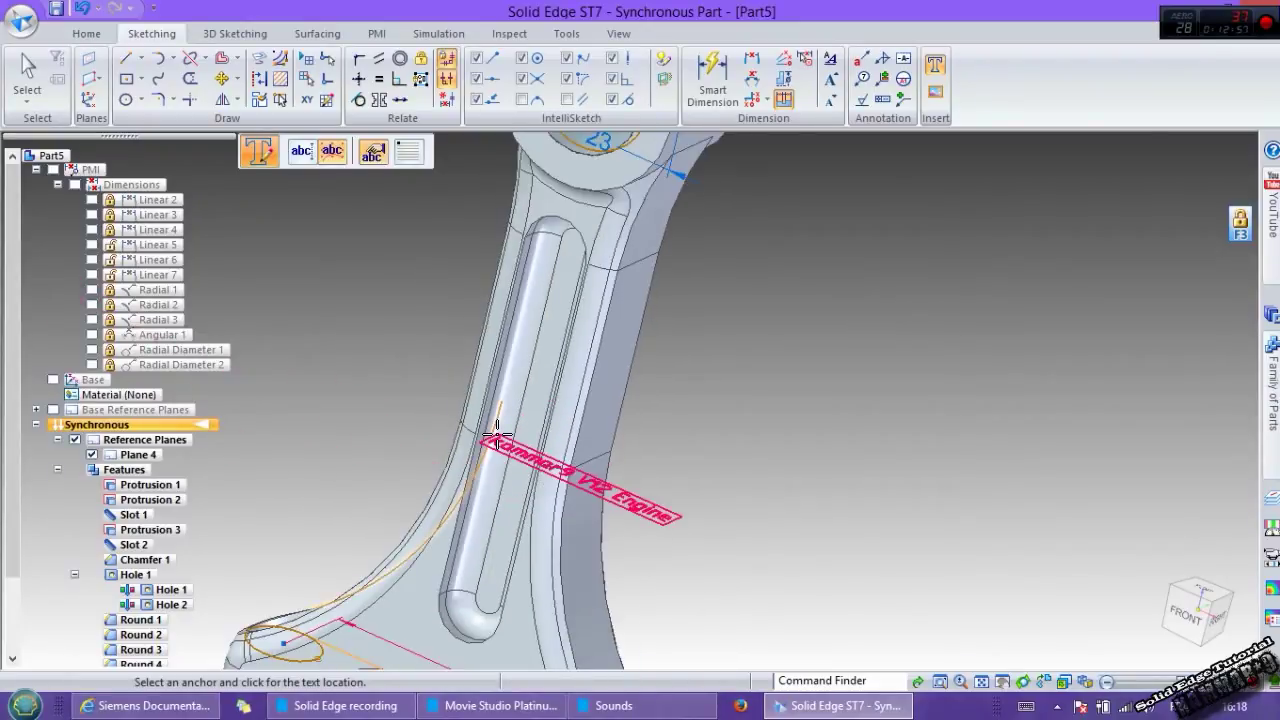
pyautogui.moveTo(494, 417)
pyautogui.mouseDown(button='middle')
pyautogui.moveTo(520, 337)
pyautogui.moveTo(682, 448)
pyautogui.moveTo(643, 468)
pyautogui.mouseUp(button='middle')
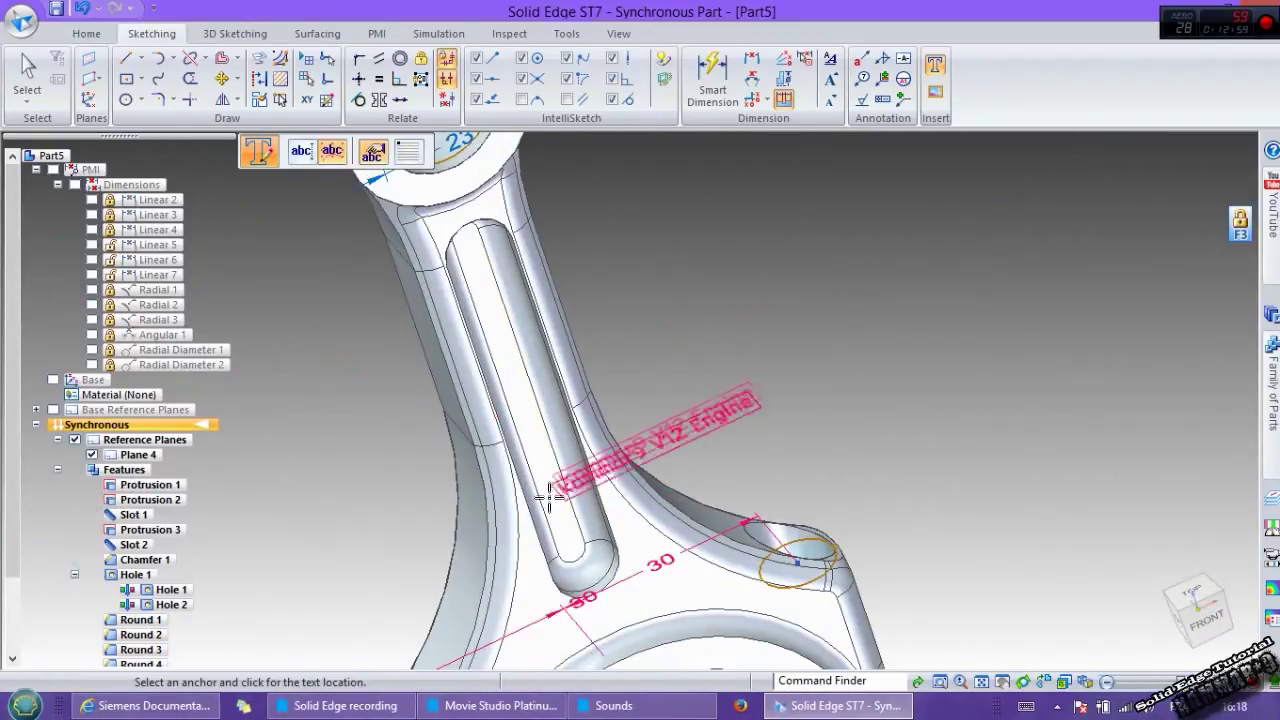
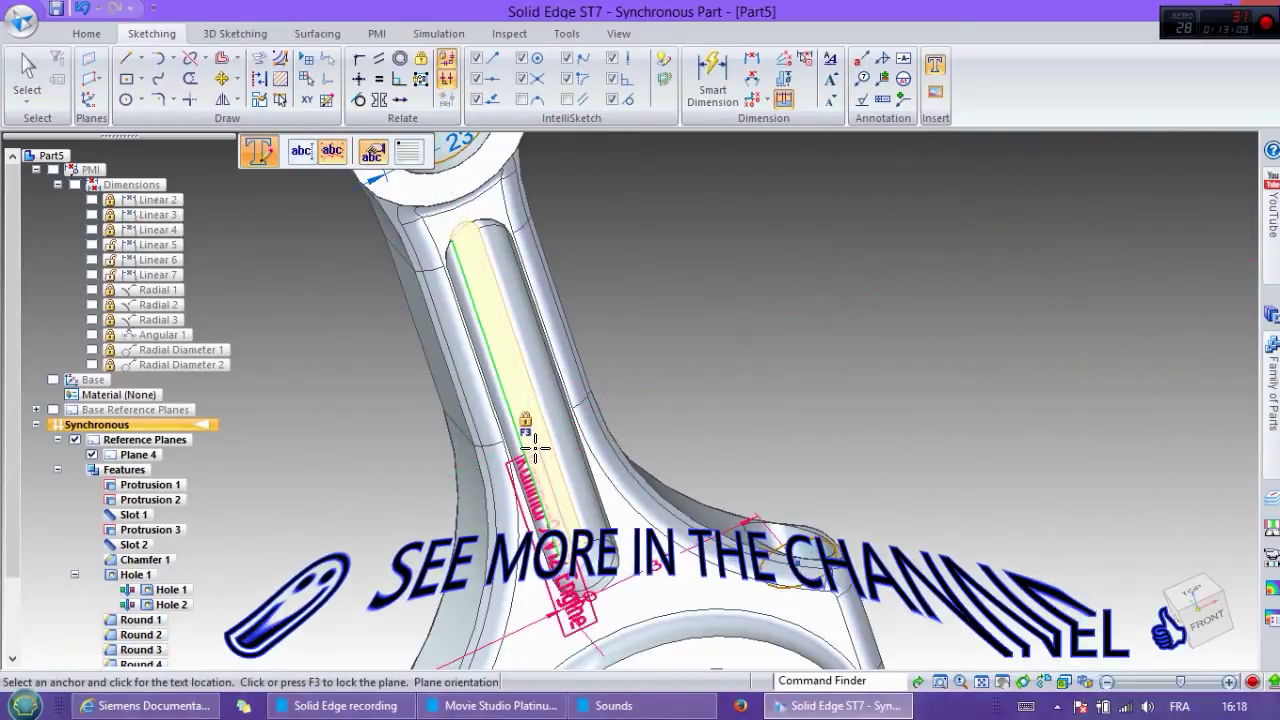
pyautogui.click(517, 350)
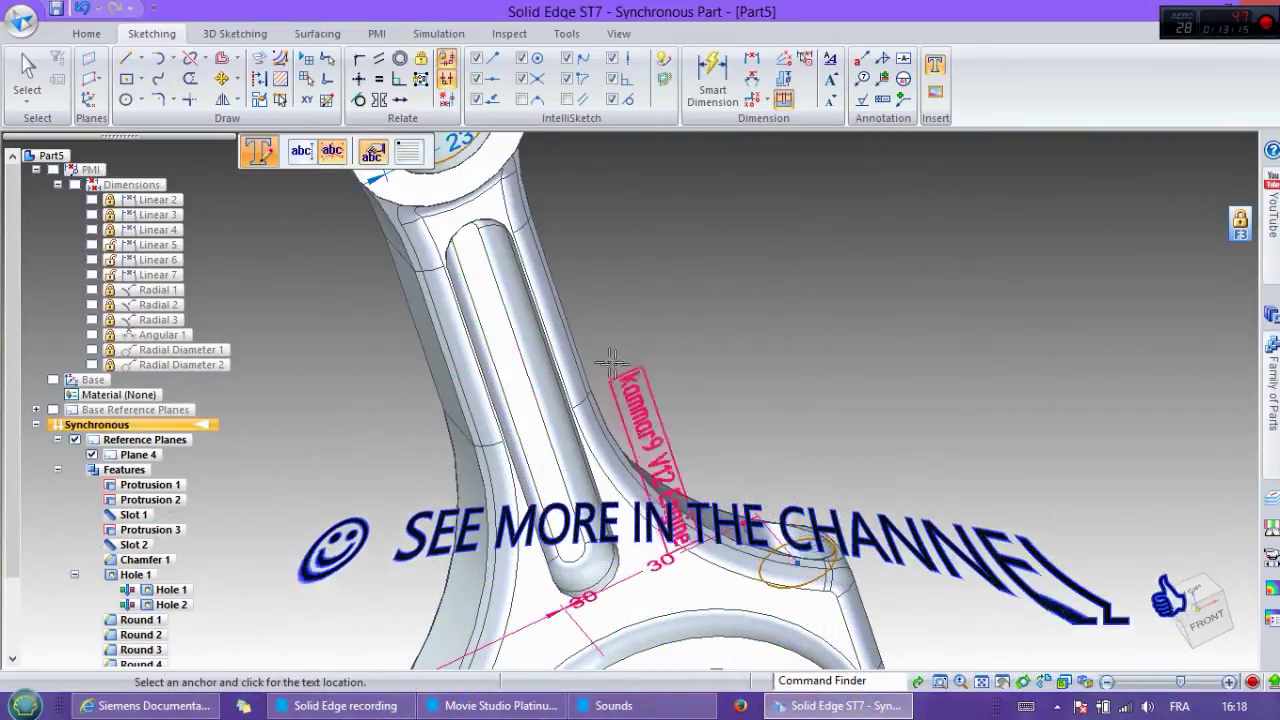
pyautogui.press('Escape')
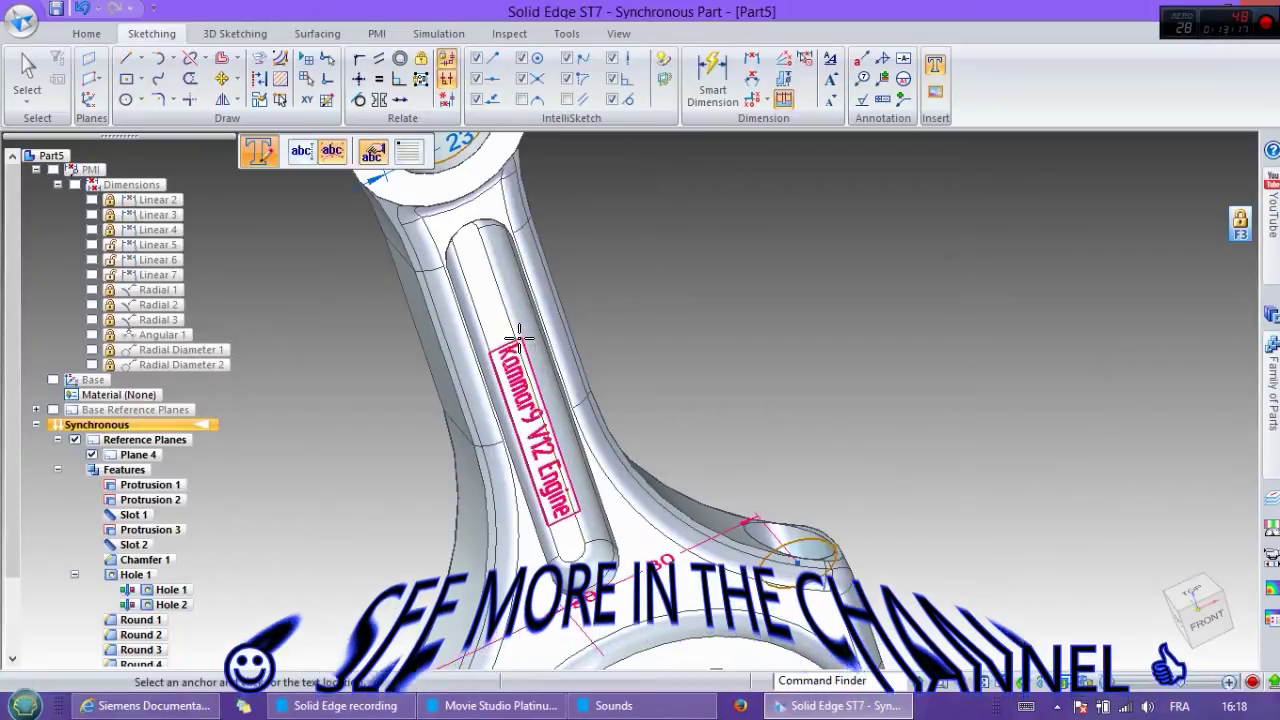
# - Move the text profile closer to the small end so it sits midway along the slot floor
pyautogui.click(1205, 618)
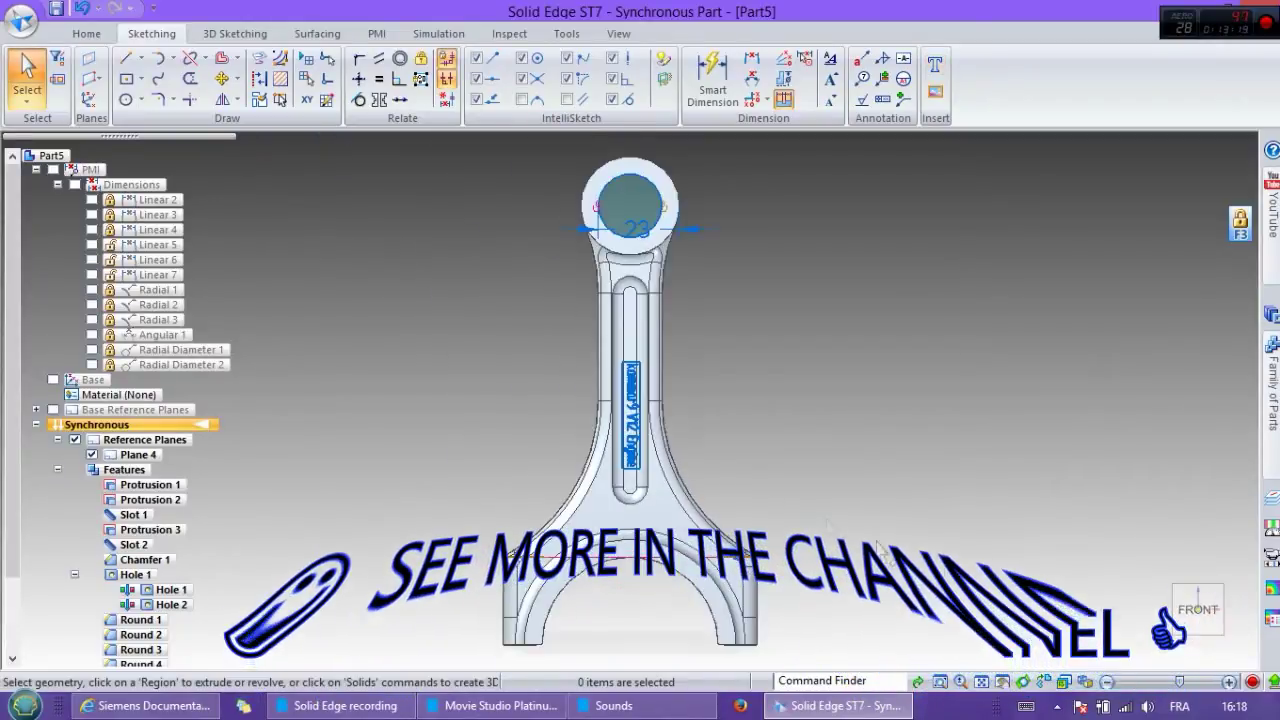
pyautogui.scroll(4, 648, 398)
pyautogui.click(617, 420)
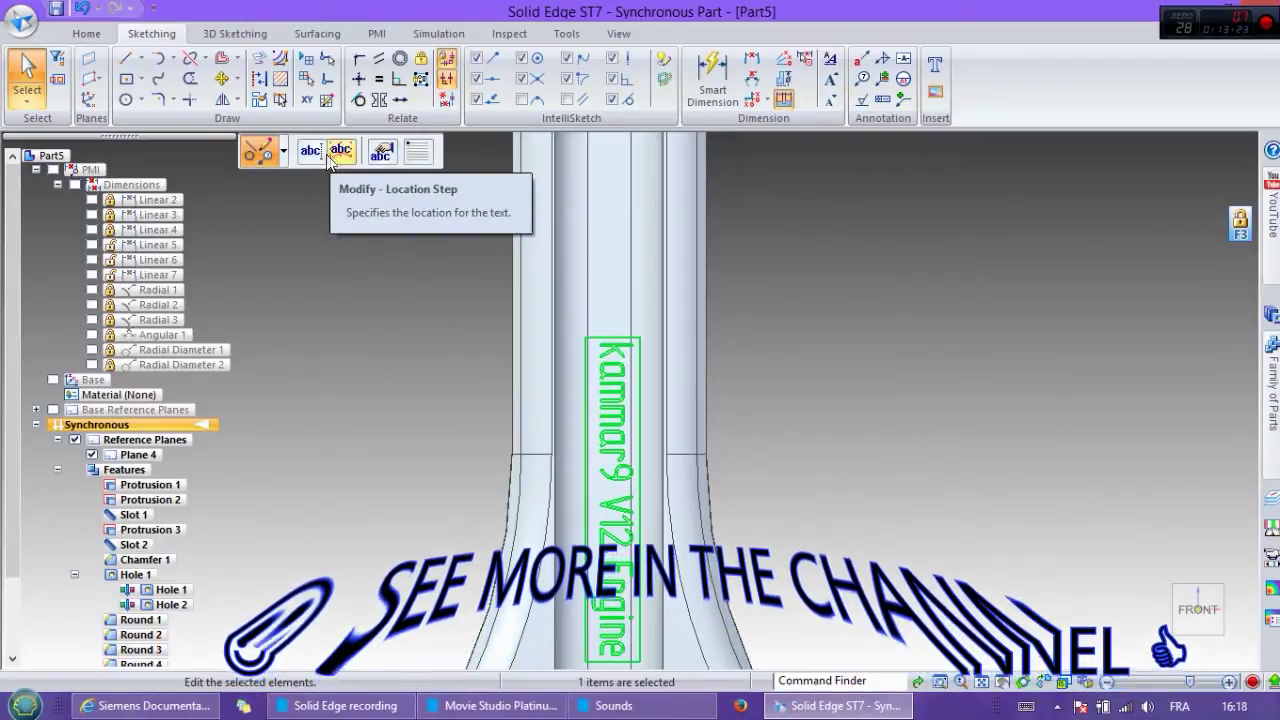
pyautogui.click(381, 151)
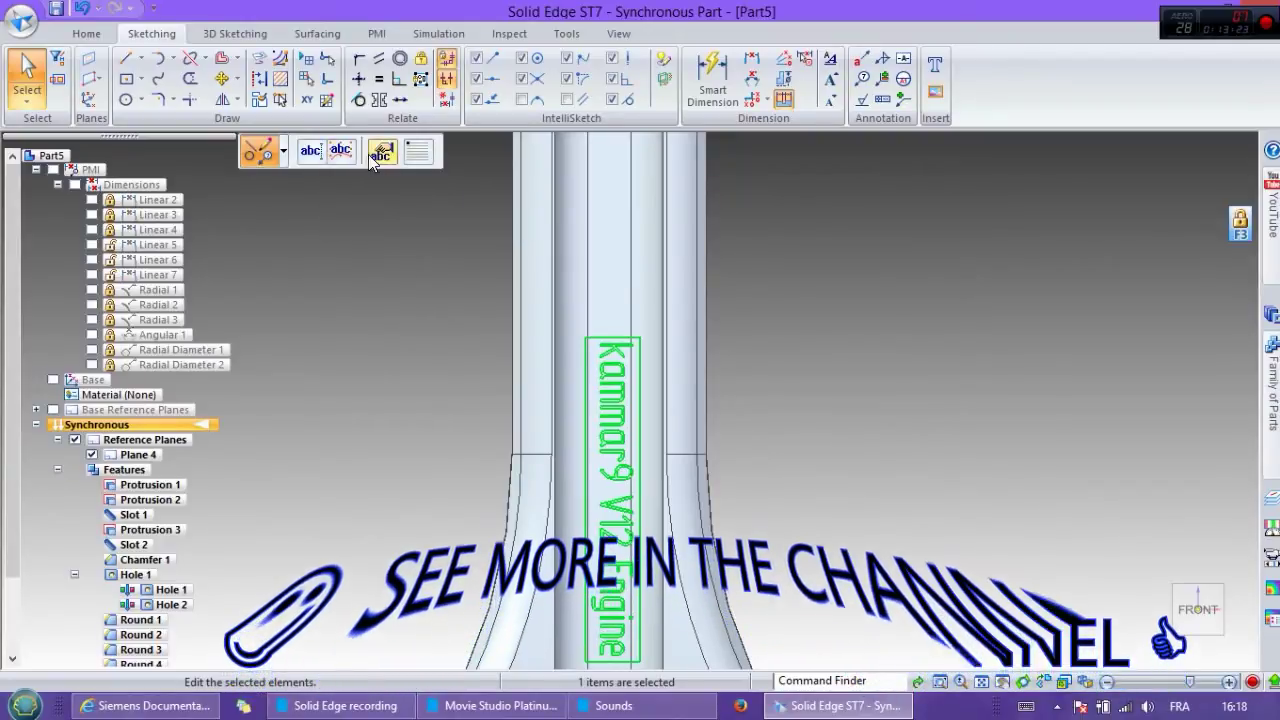
pyautogui.click(640, 241)
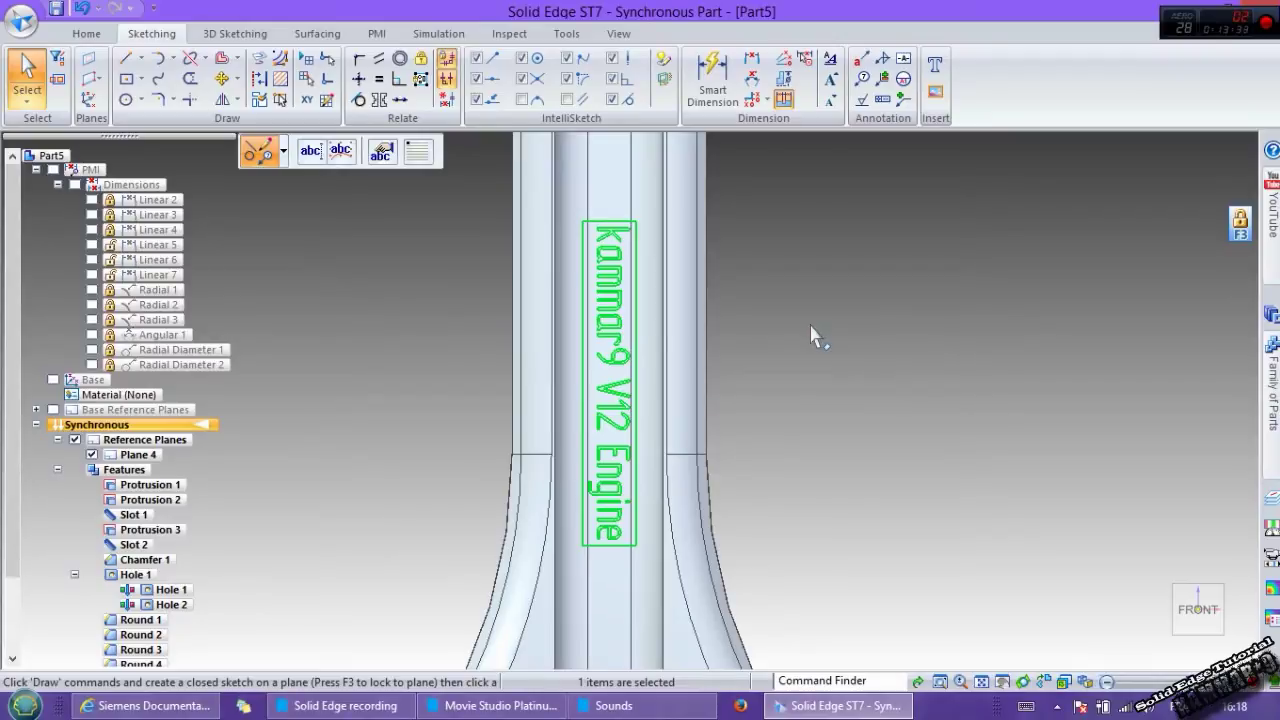
# - Engrave the text profile into the slot floor with an extruded cut, using Single selection and a symmetric distance of 0,2 mm
pyautogui.moveTo(812, 334); pyautogui.dragTo(860, 372, button='middle')
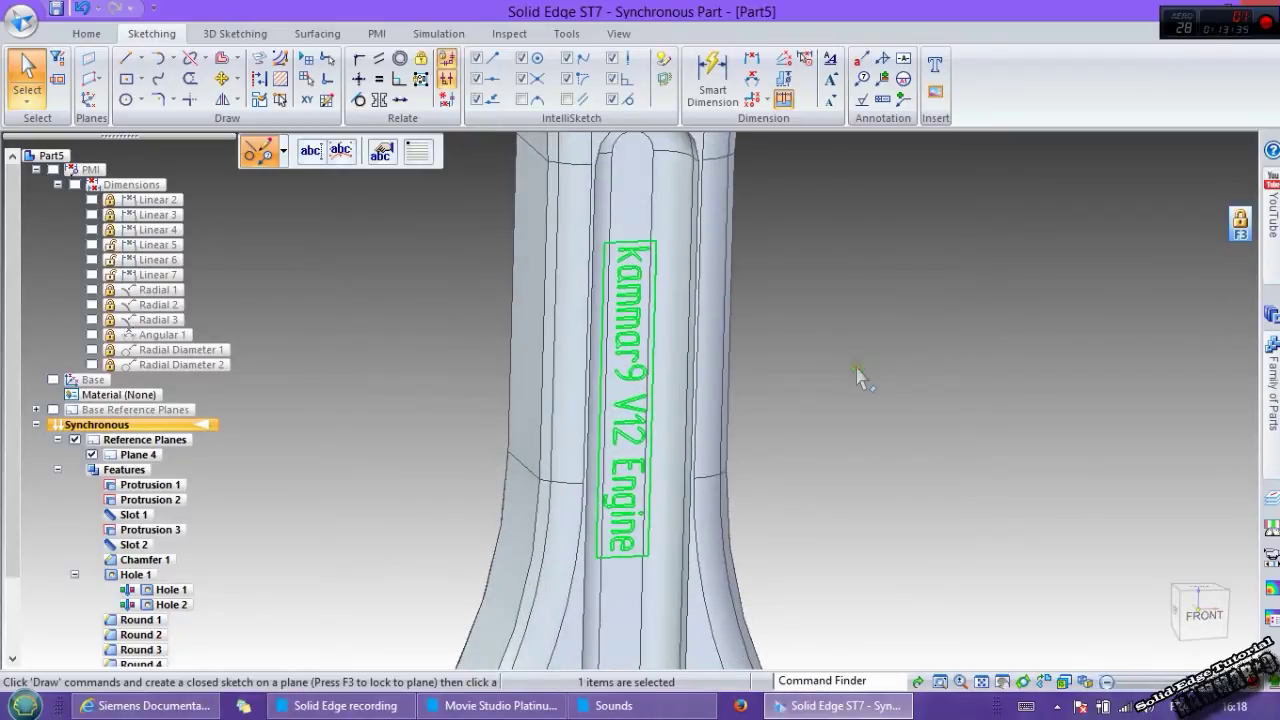
pyautogui.click(86, 34)
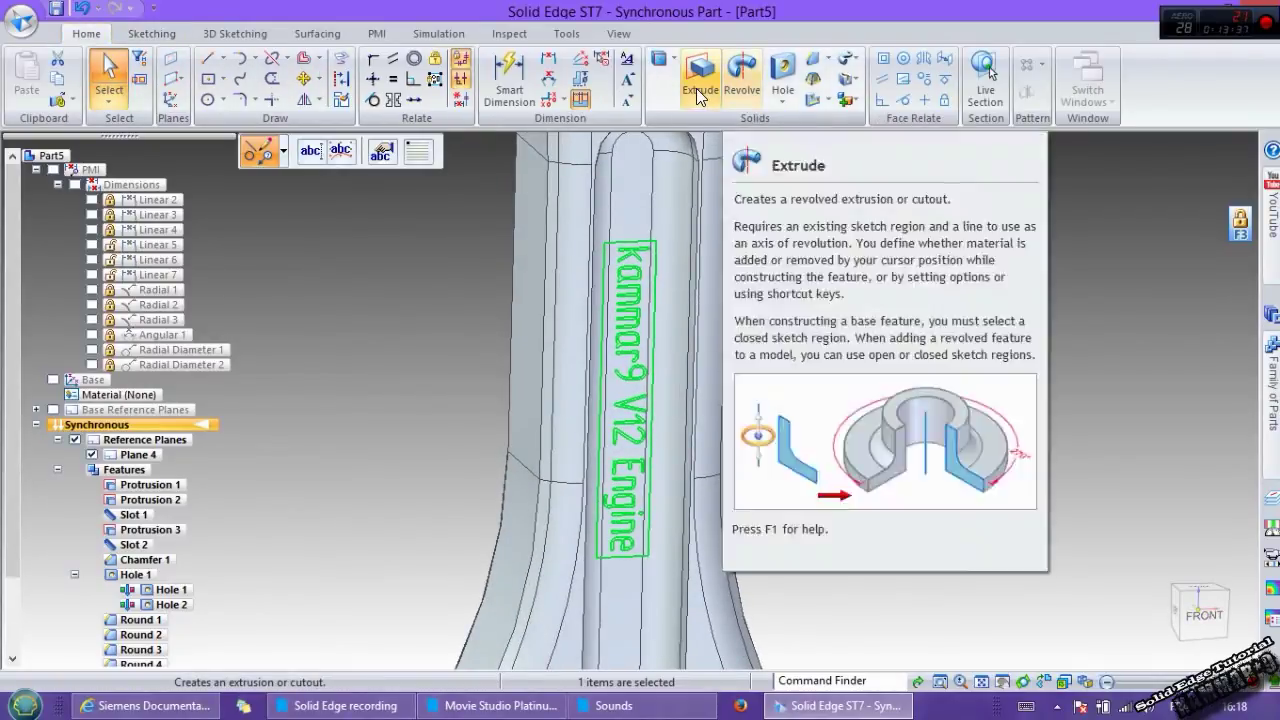
pyautogui.click(700, 75)
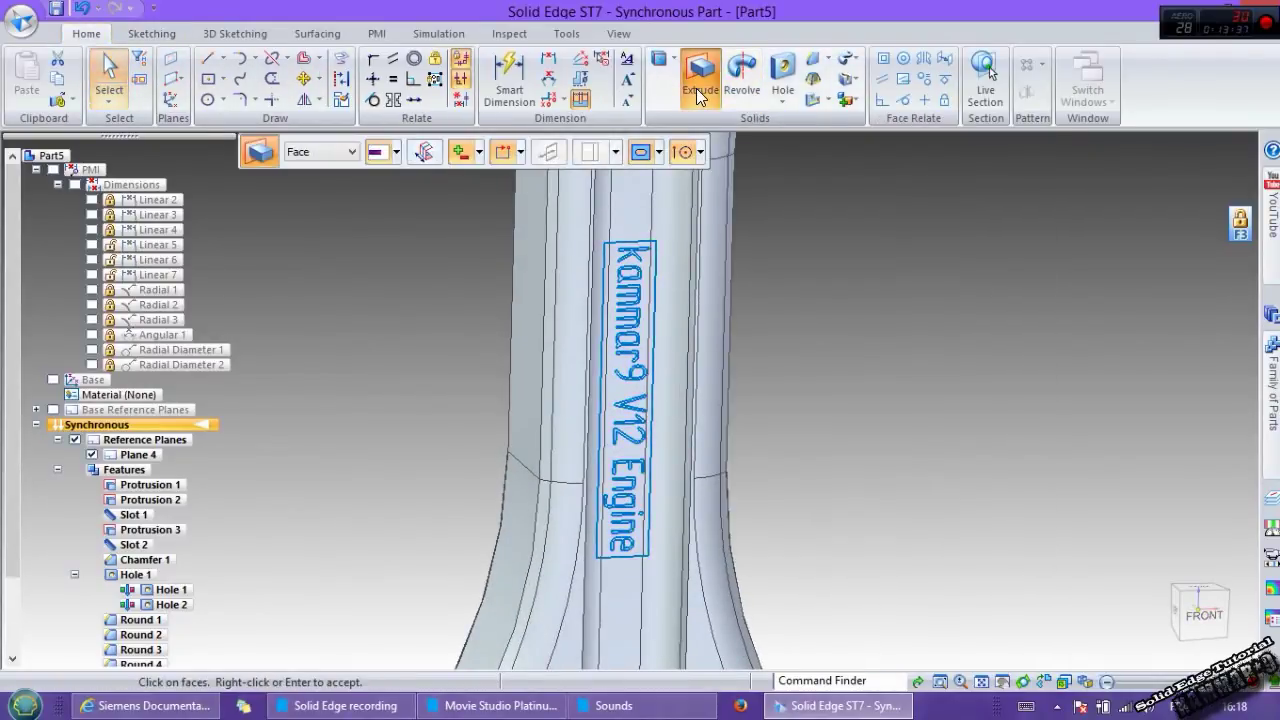
pyautogui.click(345, 152)
pyautogui.click(320, 170)
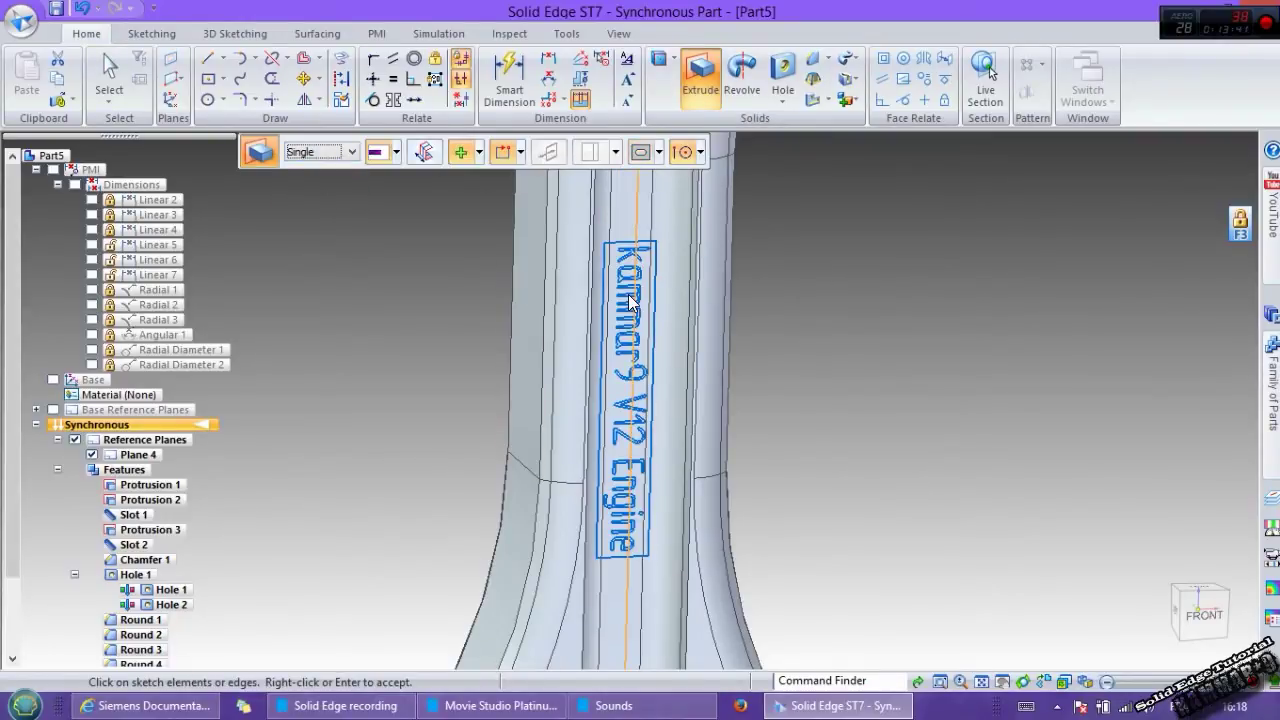
pyautogui.scroll(4, 632, 268)
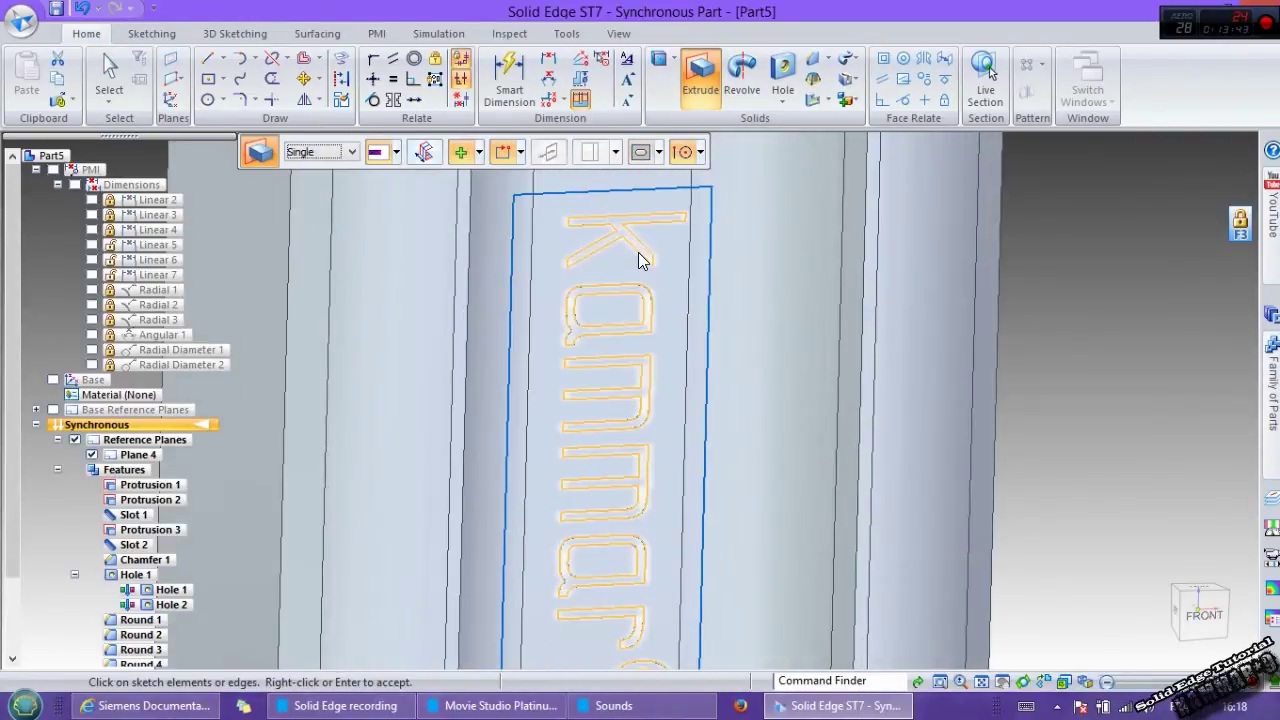
pyautogui.click(640, 256)
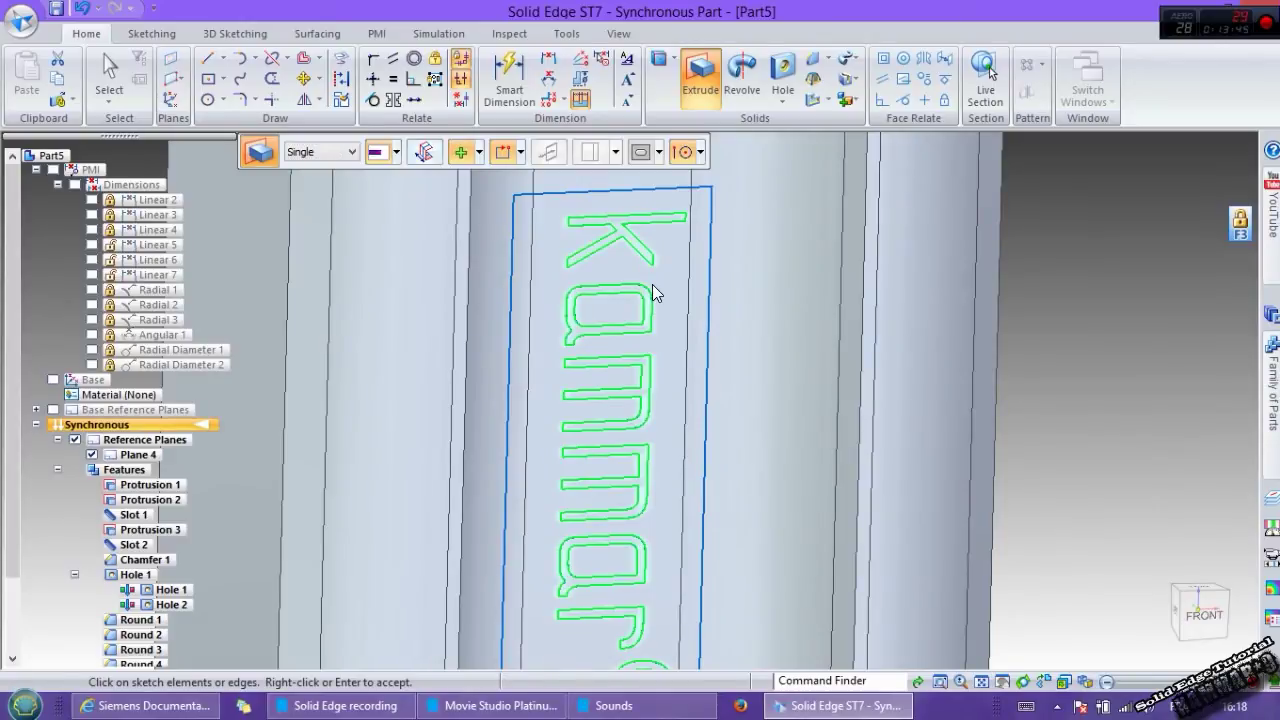
pyautogui.click(651, 287)
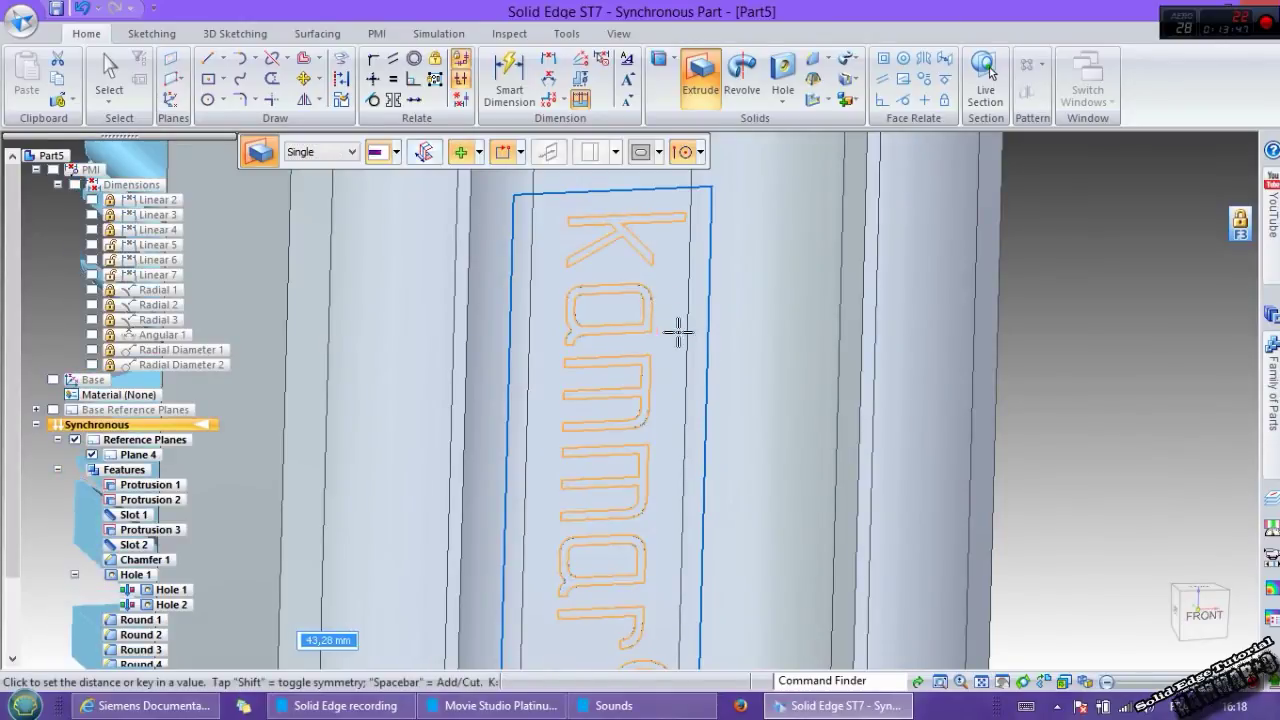
pyautogui.moveTo(711, 347); pyautogui.dragTo(716, 366, button='middle')
pyautogui.click(479, 153)
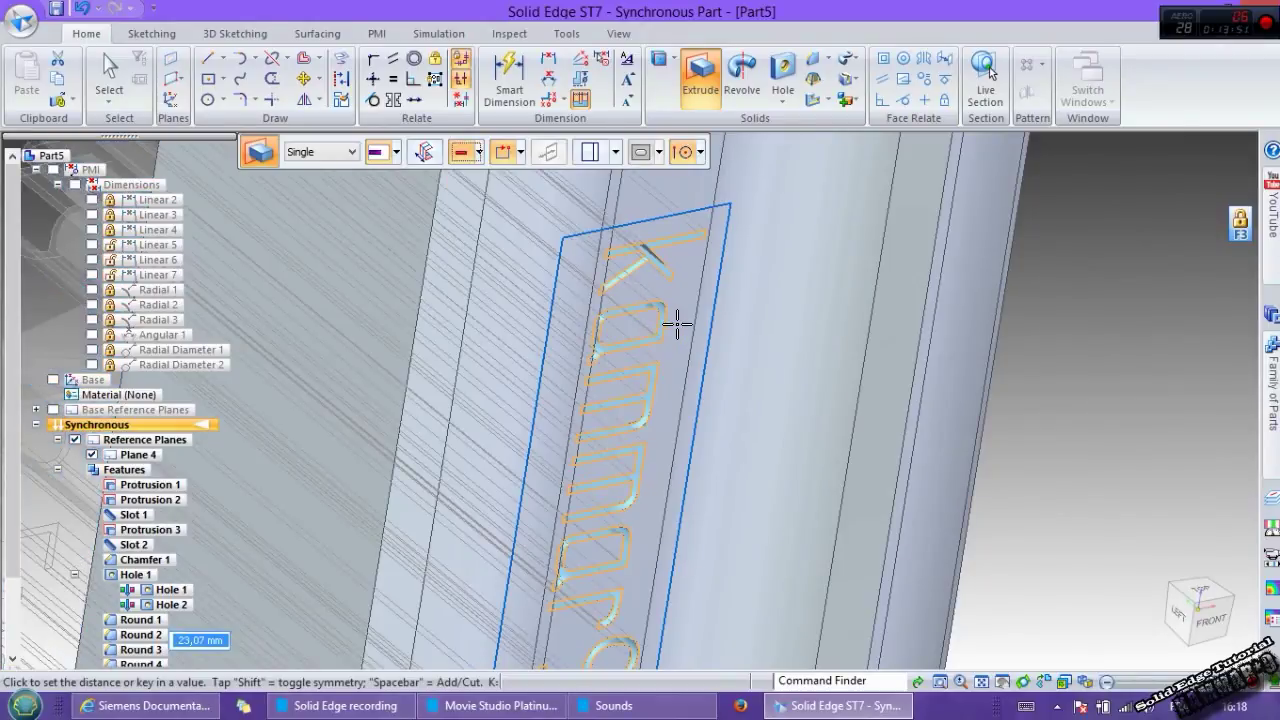
pyautogui.scroll(-2, 657, 347)
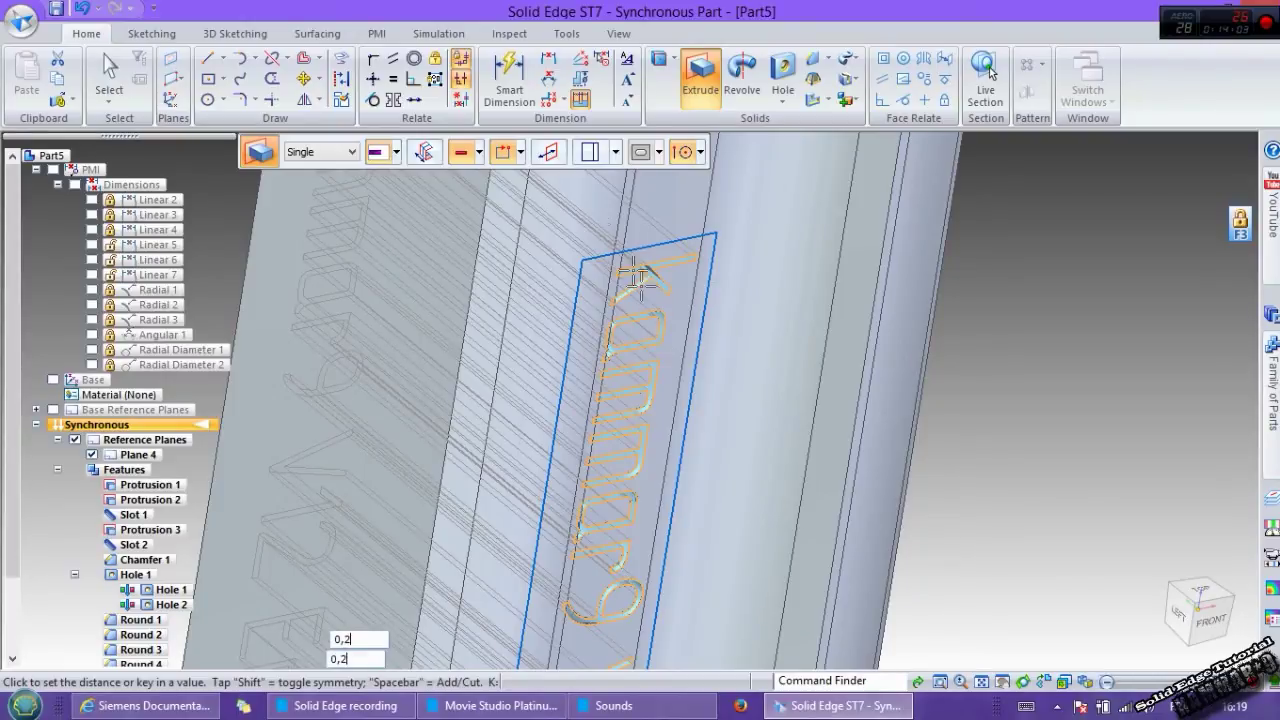
pyautogui.click(426, 152)
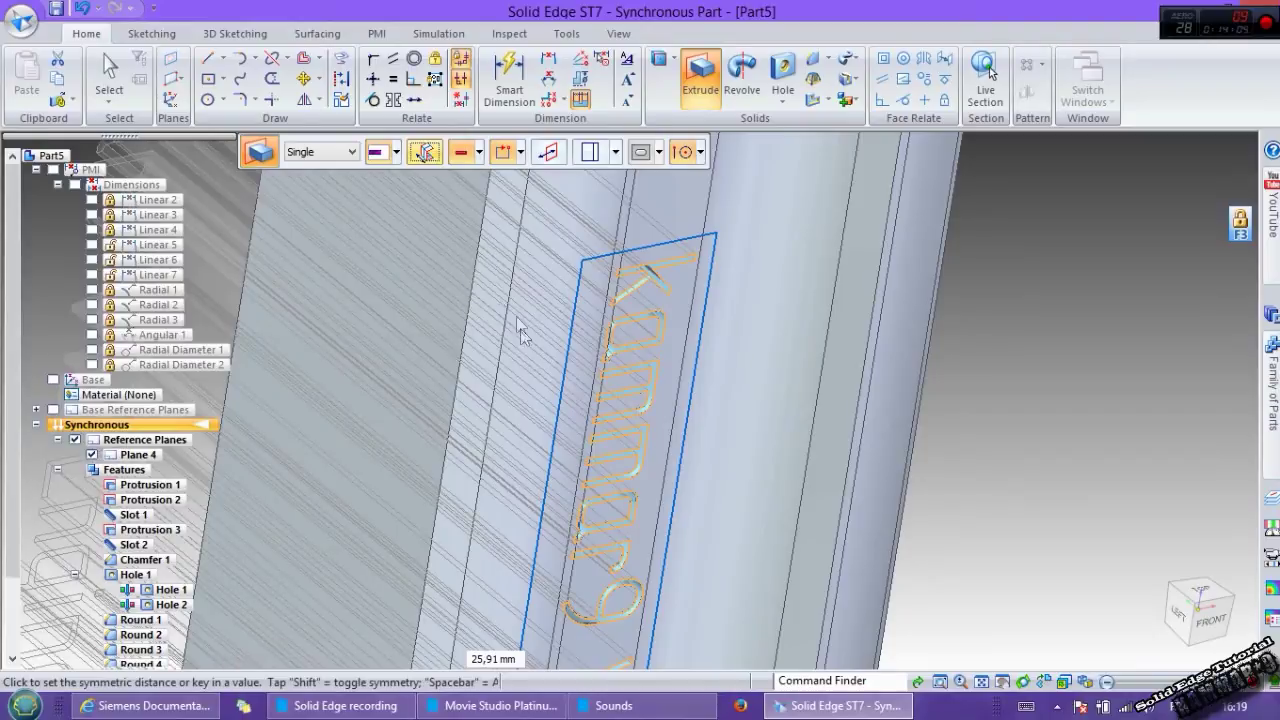
pyautogui.write('0,')
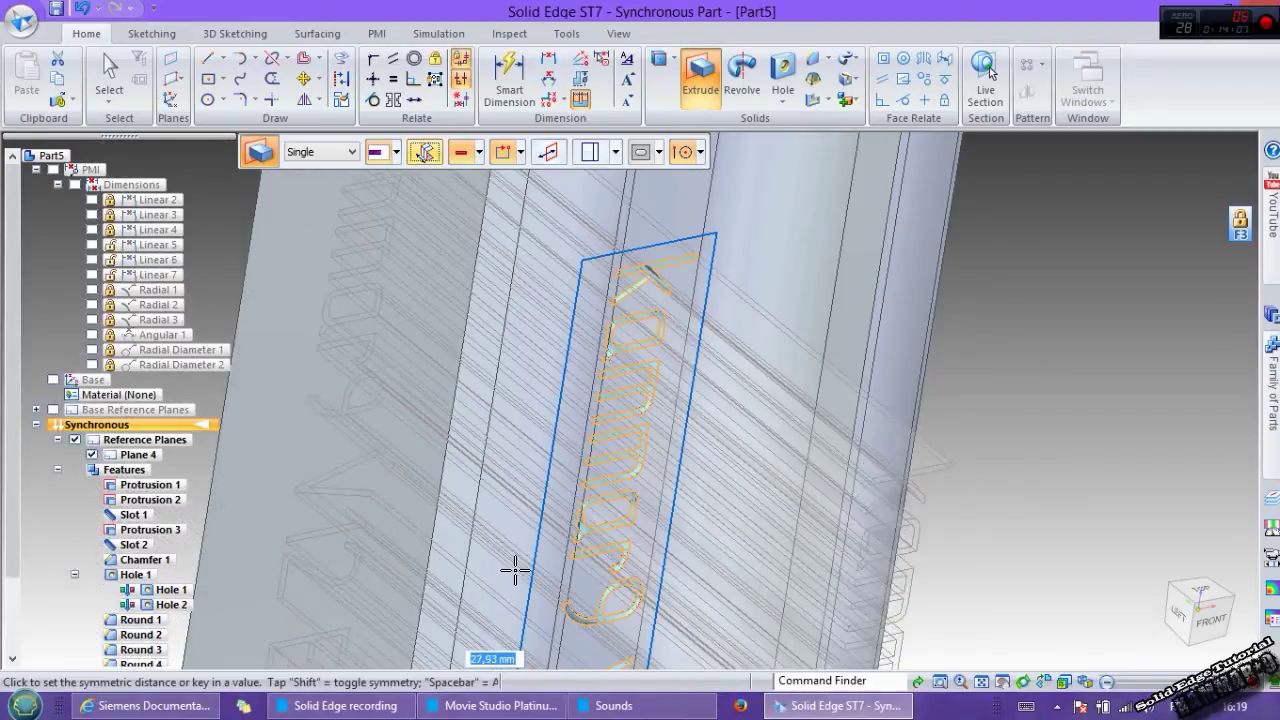
pyautogui.write('2')
pyautogui.press('Return')
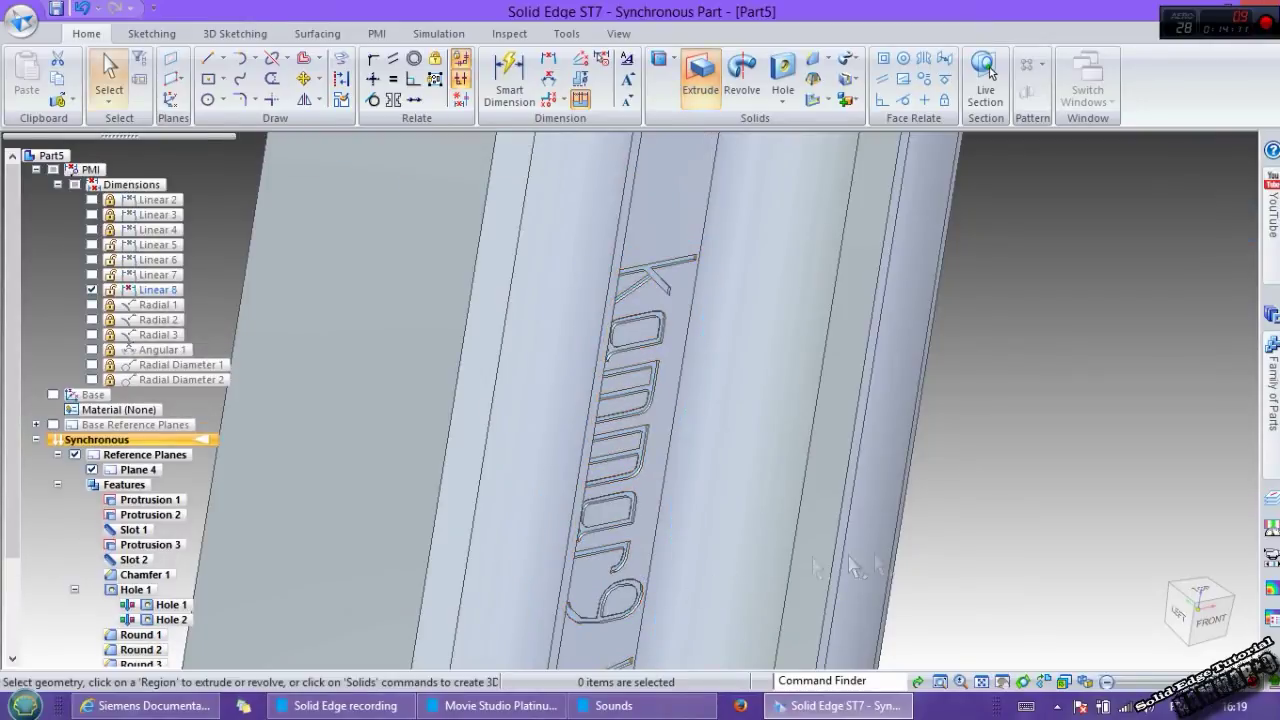
# - Examine the engraved text in the shank slot and the whole connecting rod from several angles
pyautogui.scroll(-3, 962, 550)
pyautogui.moveTo(852, 550); pyautogui.dragTo(792, 495, button='middle')
pyautogui.scroll(-5, 755, 490)
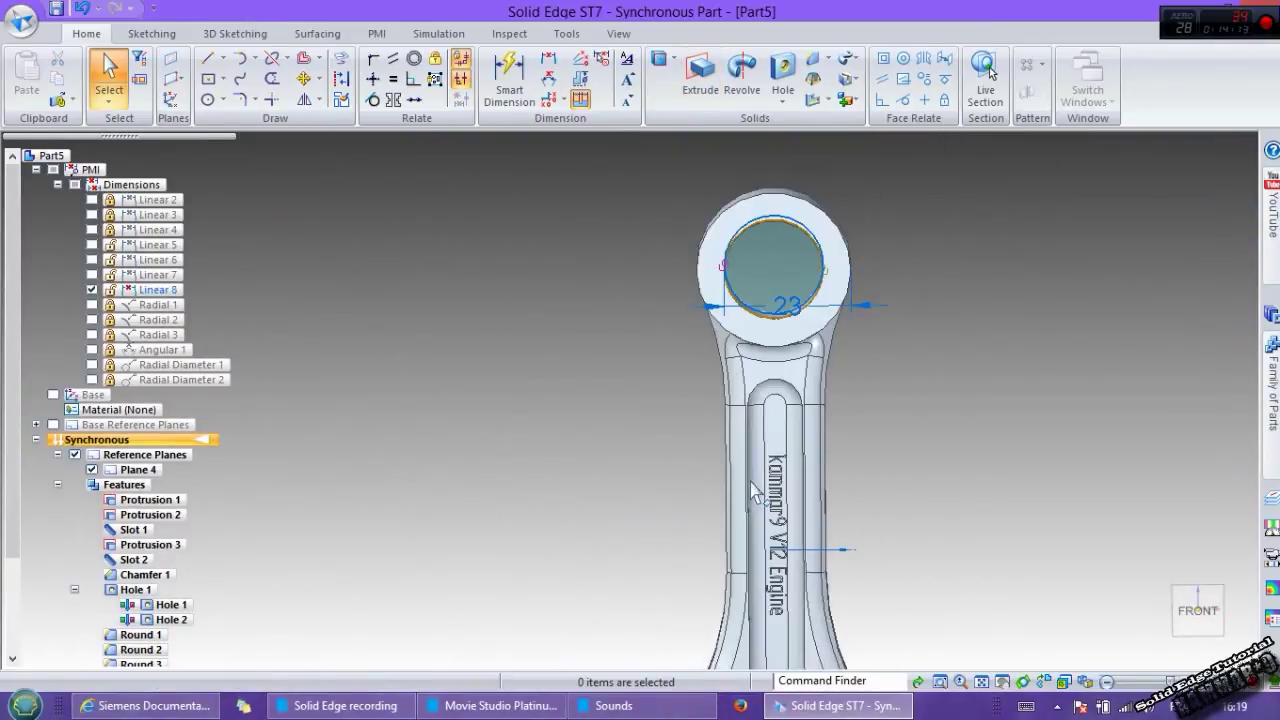
pyautogui.scroll(-5, 842, 535)
pyautogui.scroll(5, 955, 580)
pyautogui.moveTo(871, 494); pyautogui.dragTo(840, 570, button='middle')
pyautogui.scroll(-4, 842, 568)
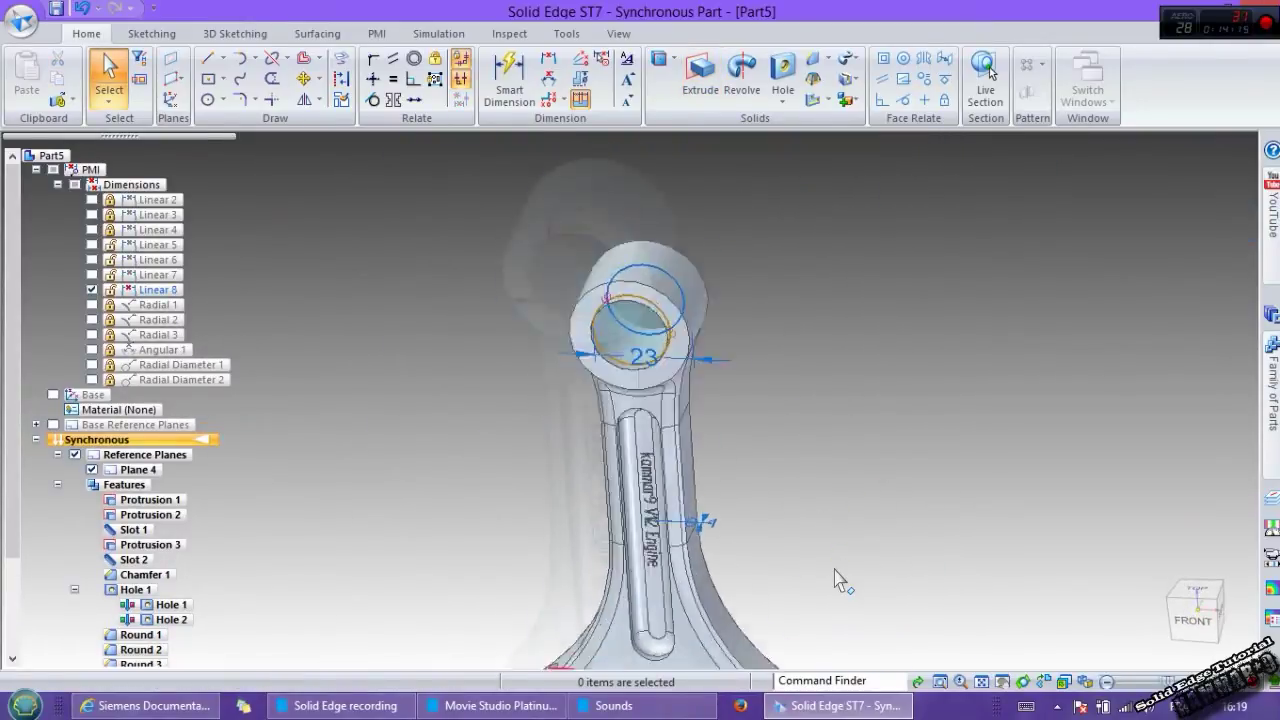
pyautogui.scroll(-4, 852, 392)
pyautogui.scroll(4, 877, 509)
pyautogui.scroll(2, 755, 346)
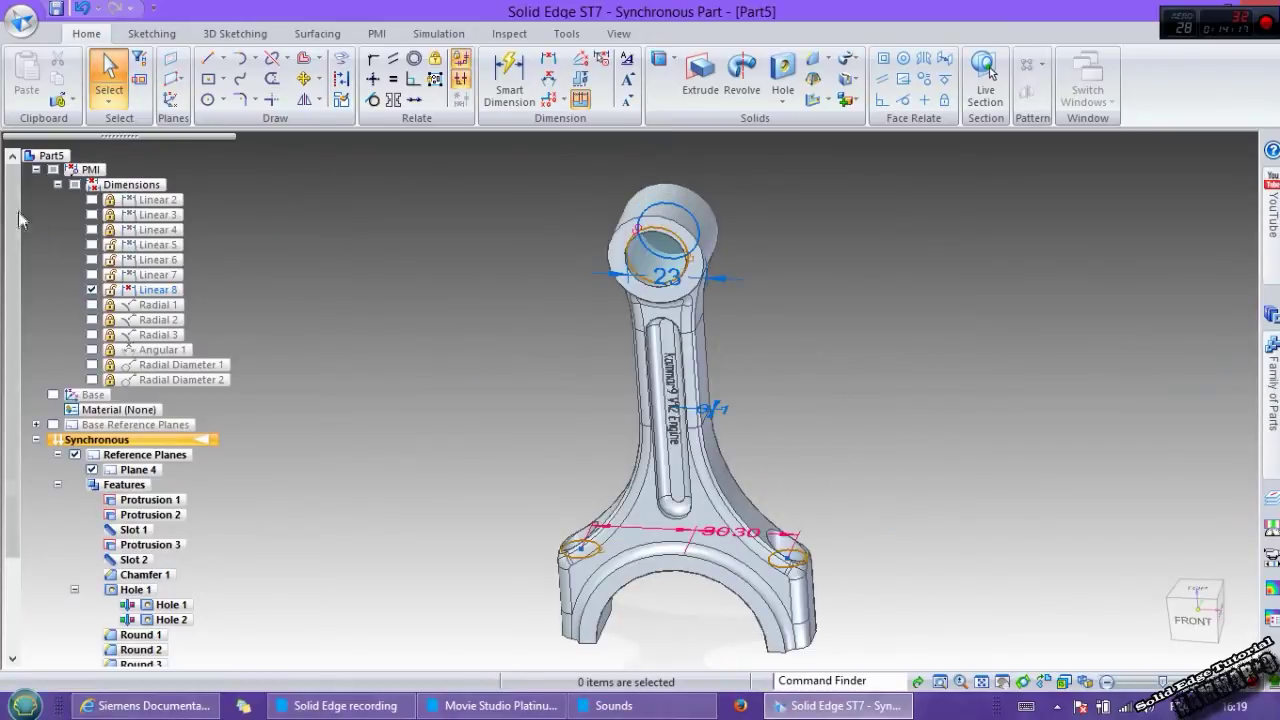
# - Collapse the Dimensions branch and hide all PMI and sketches on the model
pyautogui.click(57, 185)
pyautogui.click(37, 170)
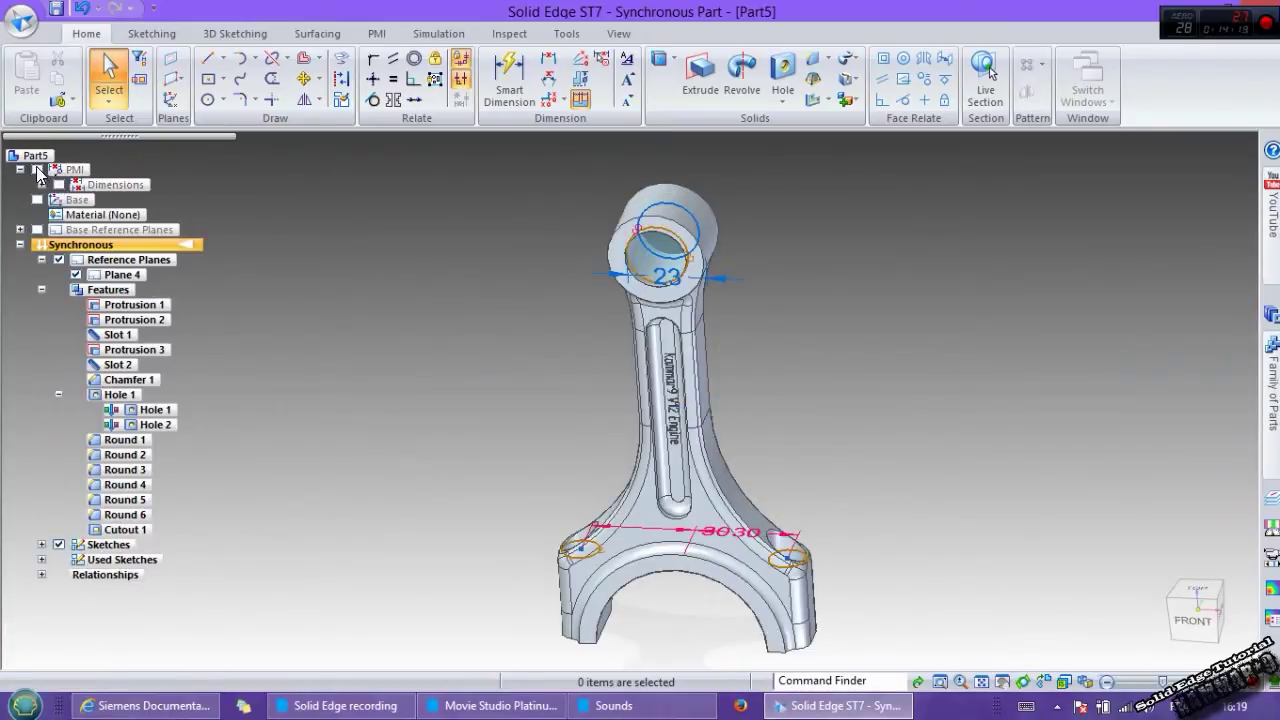
pyautogui.click(59, 545)
pyautogui.scroll(2, 605, 295)
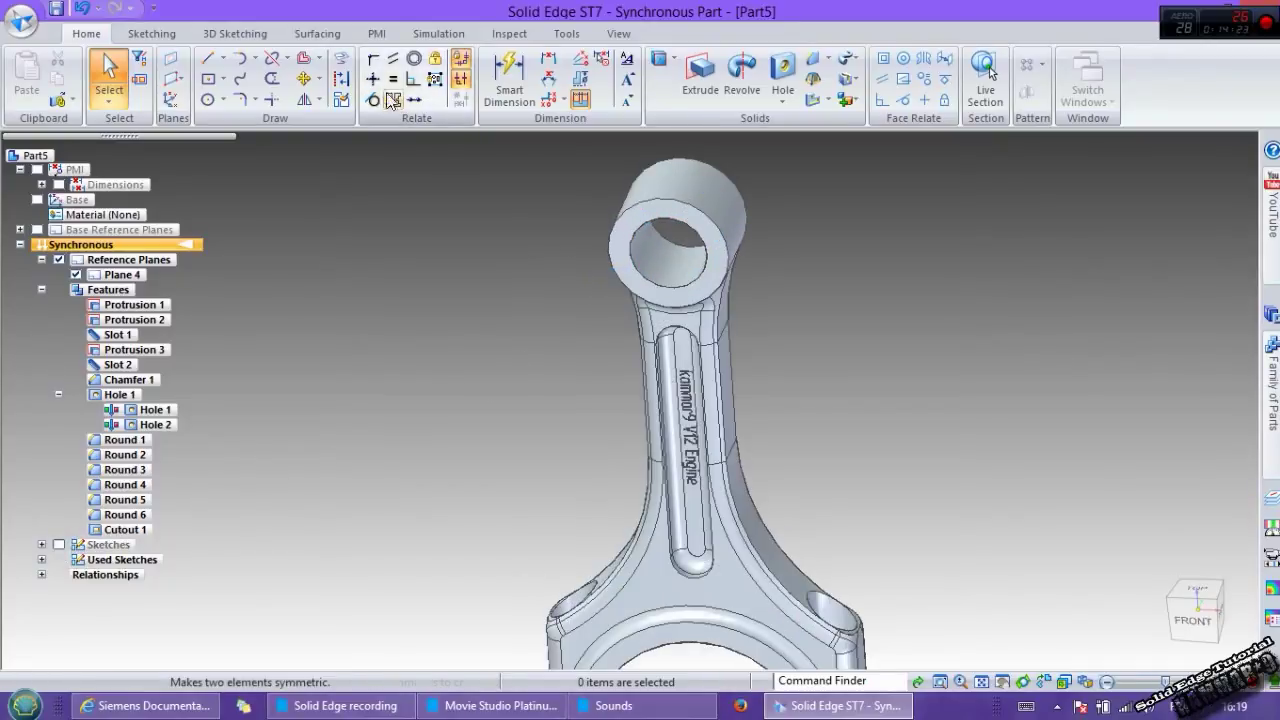
# - Display the rod shaded without edges and turn on perspective
pyautogui.click(612, 34)
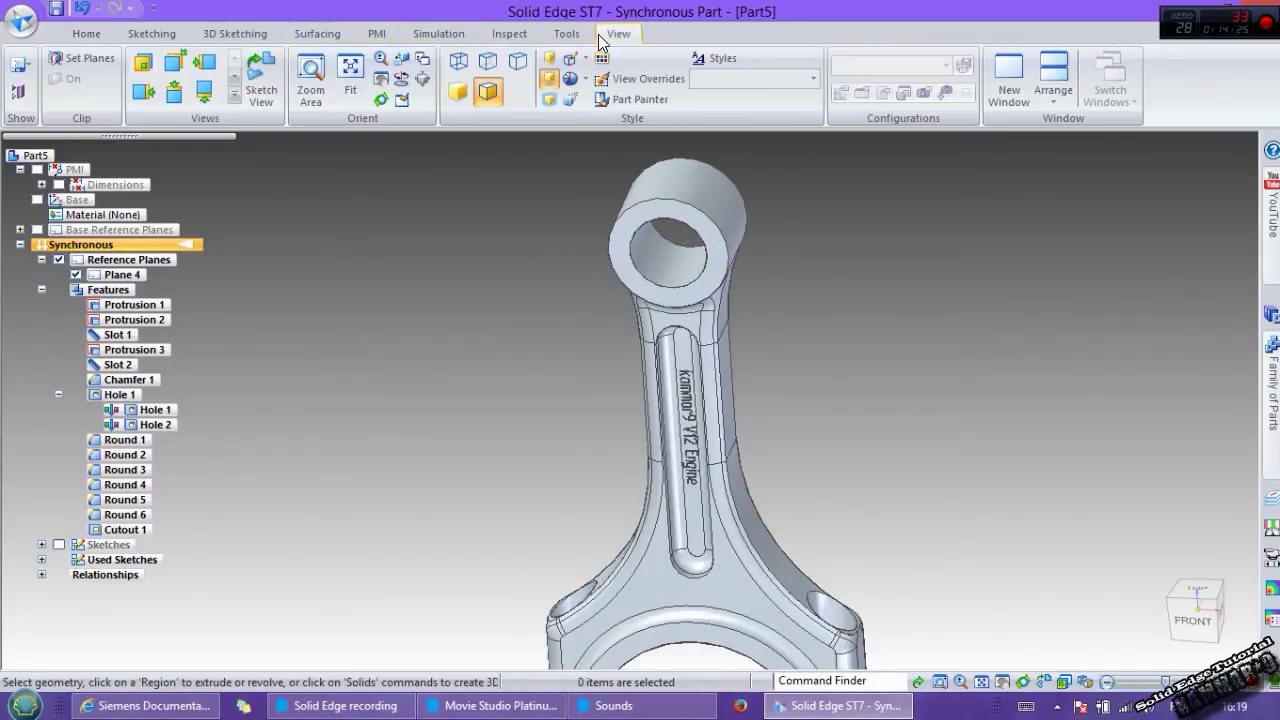
pyautogui.click(459, 96)
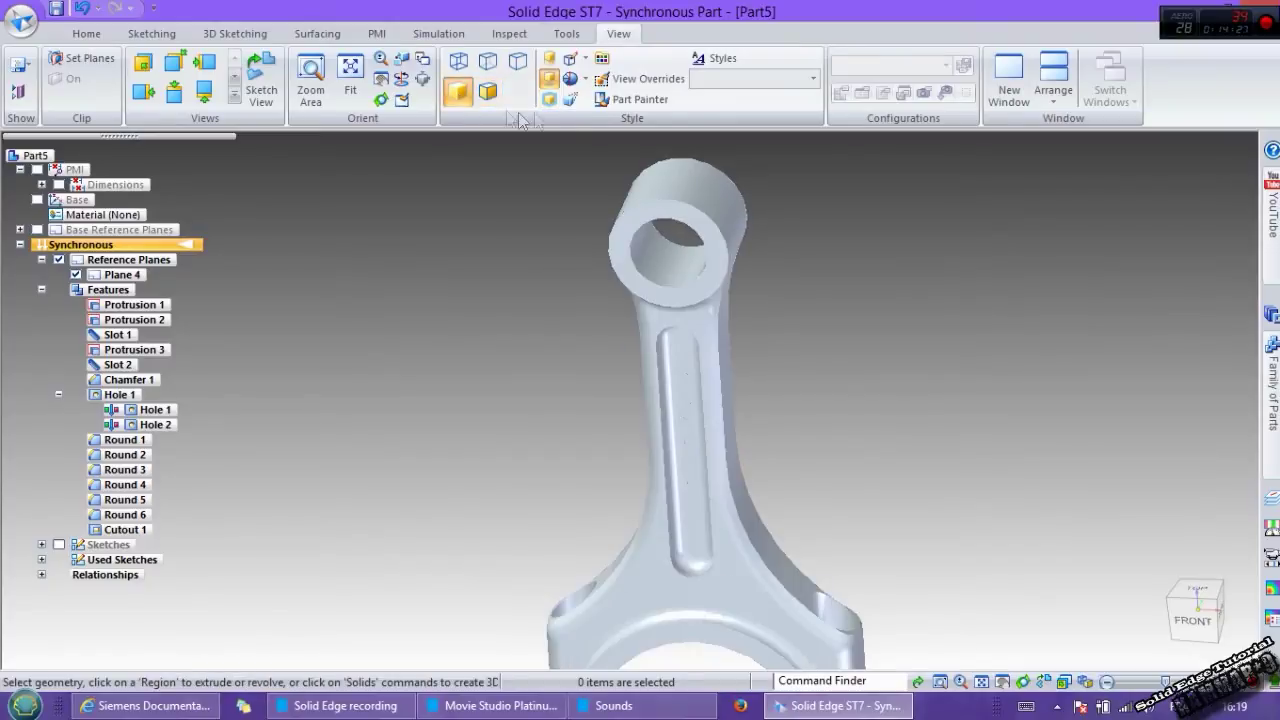
pyautogui.click(570, 101)
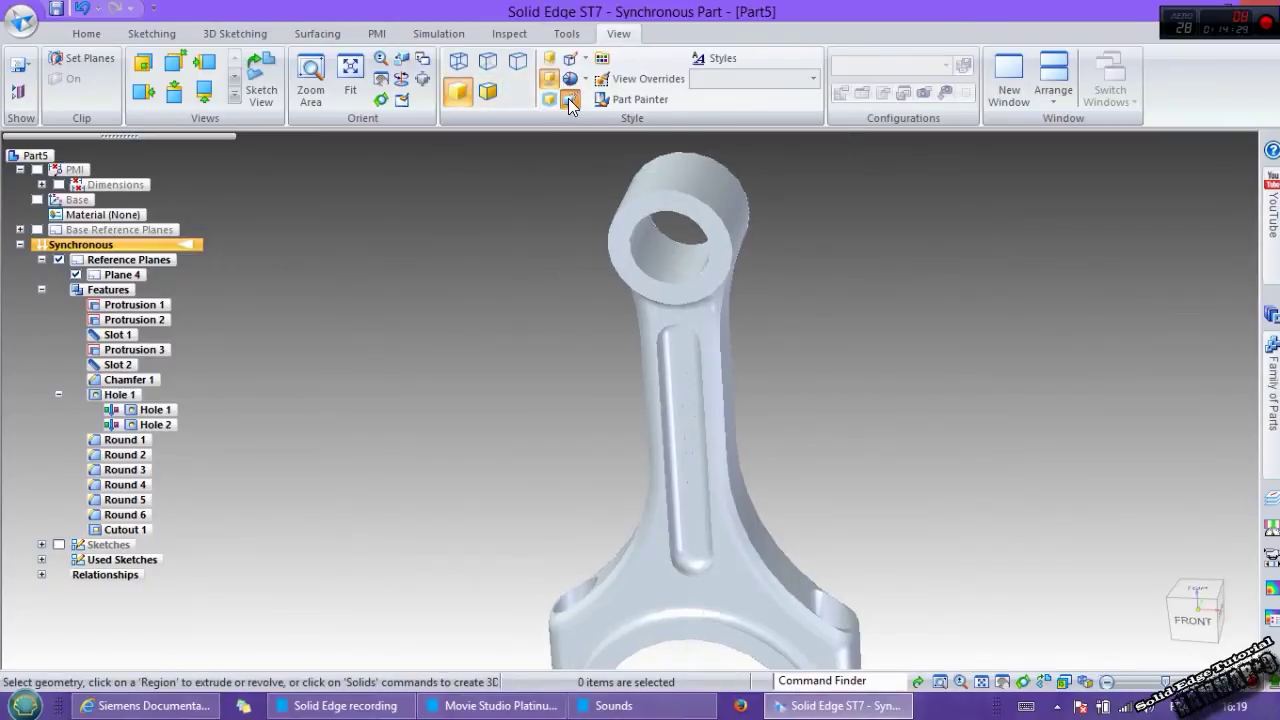
# - Paint the whole connecting rod body with the Aluminum style using Part Painter
pyautogui.click(624, 101)
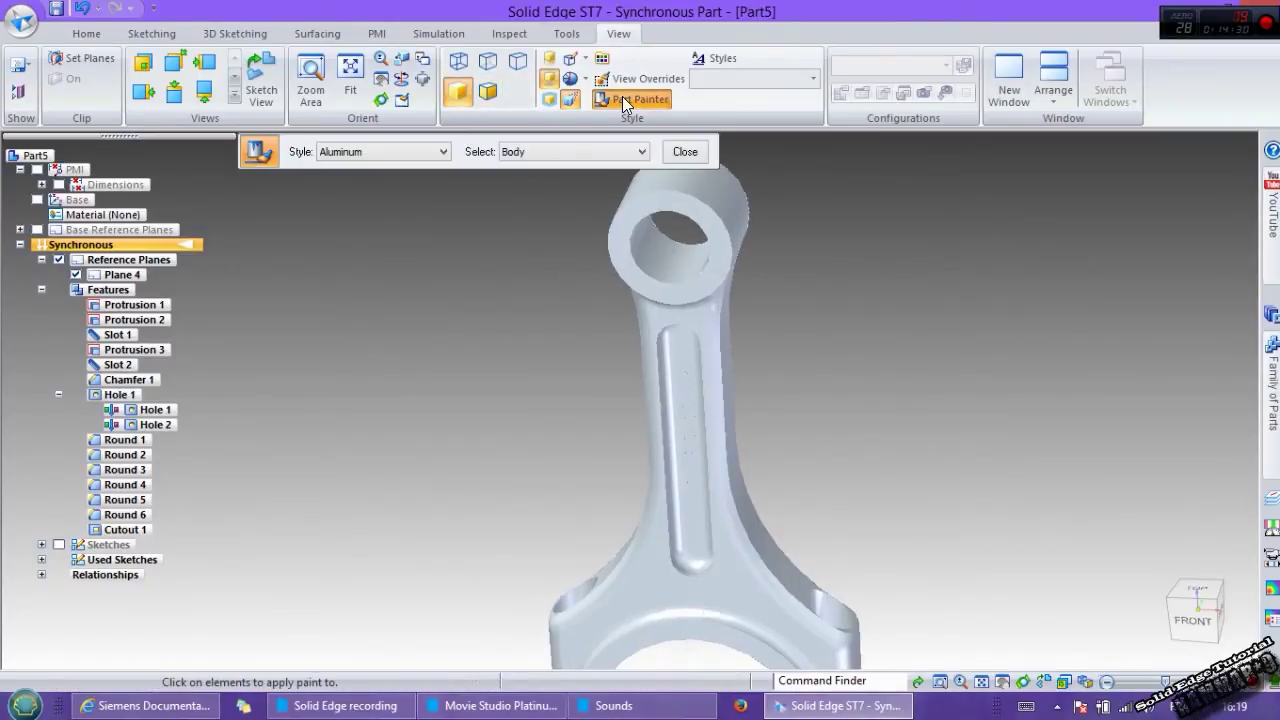
pyautogui.click(412, 152)
pyautogui.click(344, 170)
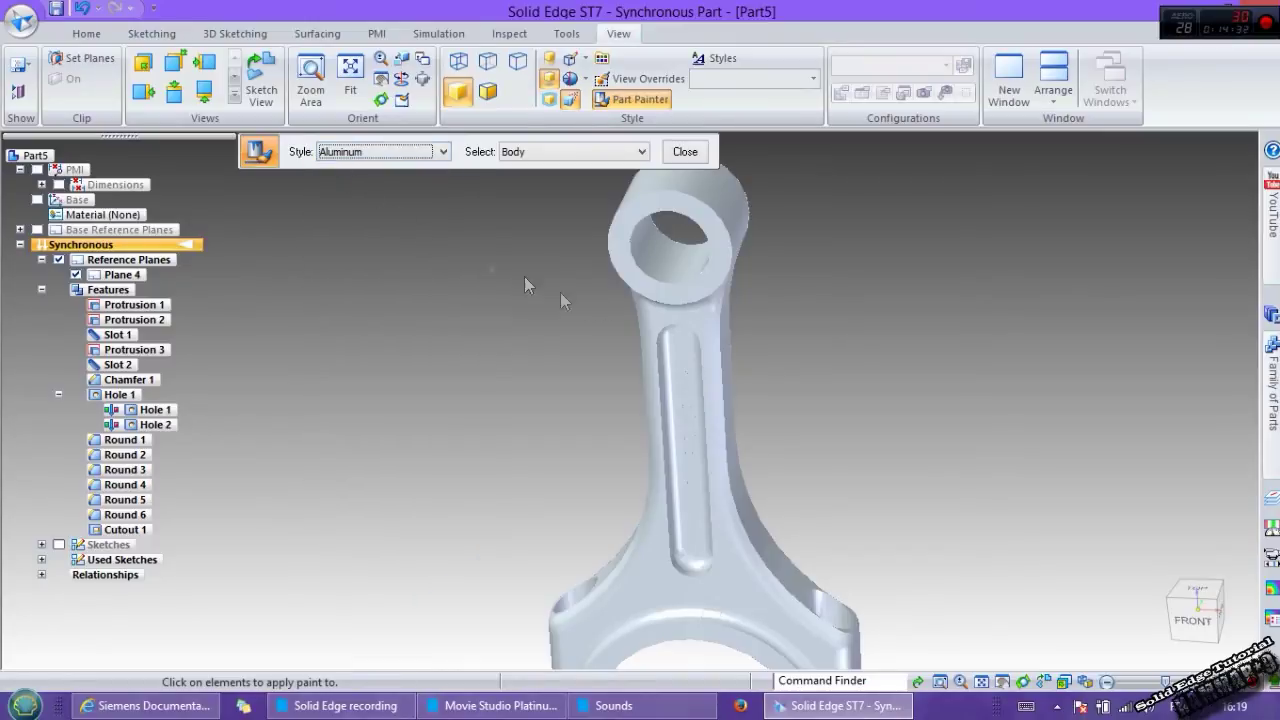
pyautogui.click(644, 316)
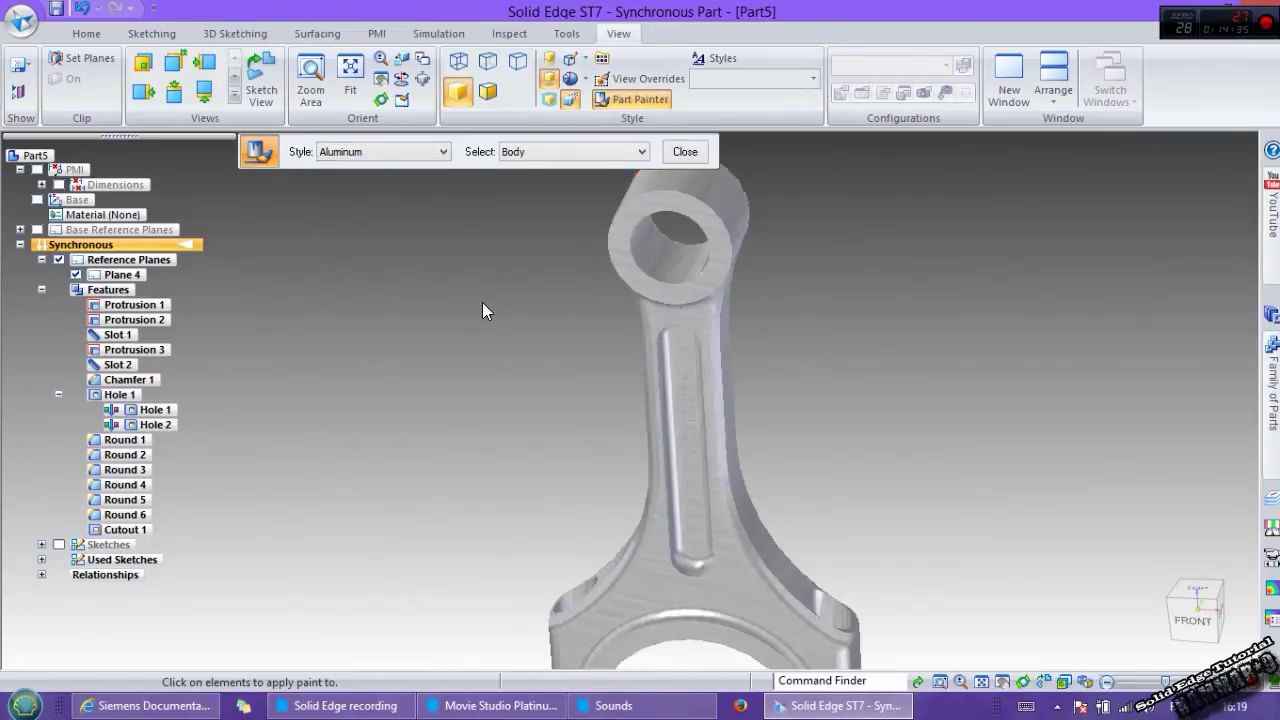
pyautogui.click(684, 153)
# - Turn on the drop shadow for the model display and inspect the painted rod
pyautogui.scroll(-3, 763, 305)
pyautogui.scroll(4, 780, 420)
pyautogui.moveTo(778, 418)
pyautogui.mouseDown(button='middle')
pyautogui.moveTo(758, 380)
pyautogui.moveTo(726, 394)
pyautogui.moveTo(717, 471)
pyautogui.mouseUp(button='middle')
pyautogui.scroll(-1, 717, 471)
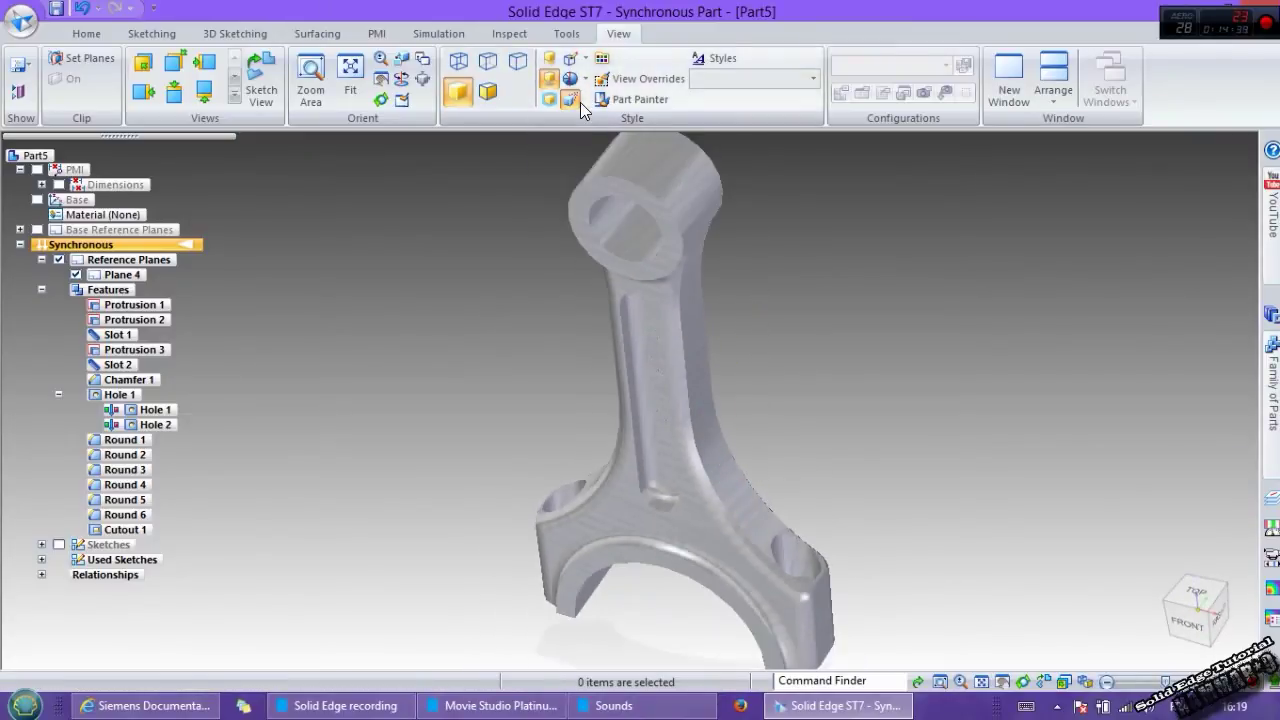
pyautogui.moveTo(605, 195); pyautogui.dragTo(609, 223, button='middle')
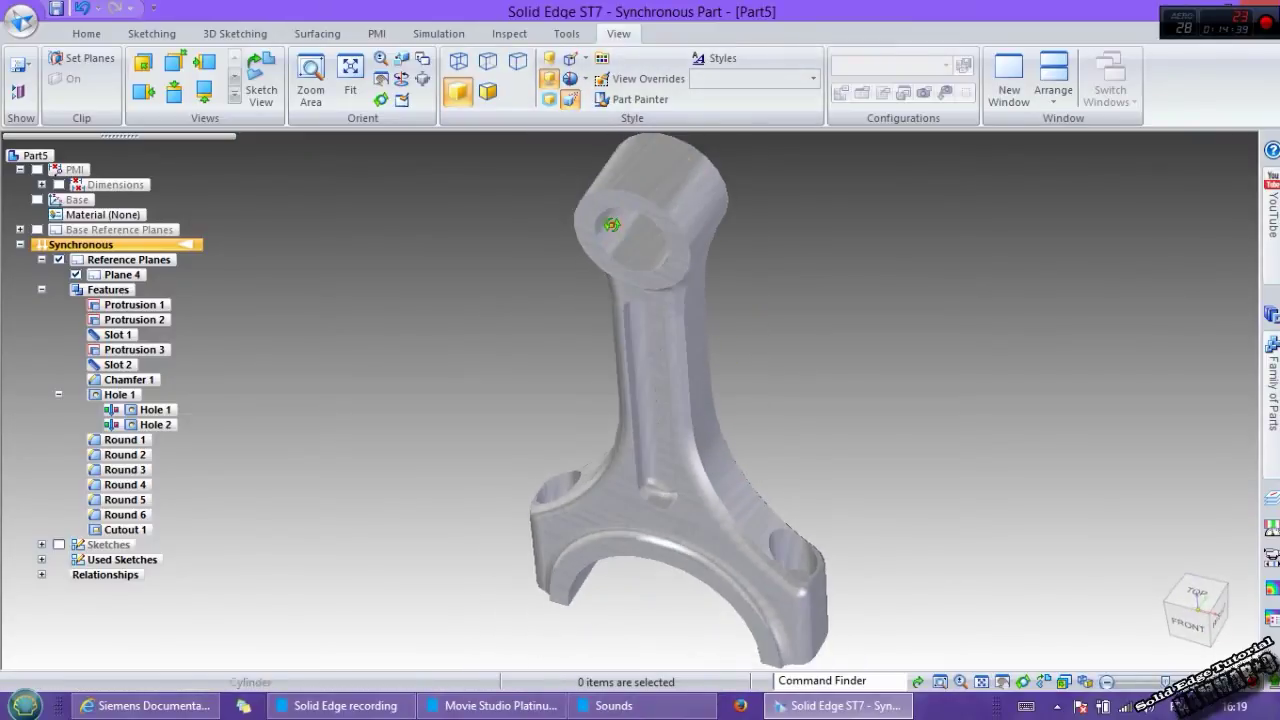
pyautogui.click(549, 72)
pyautogui.moveTo(558, 342); pyautogui.dragTo(562, 250, button='middle')
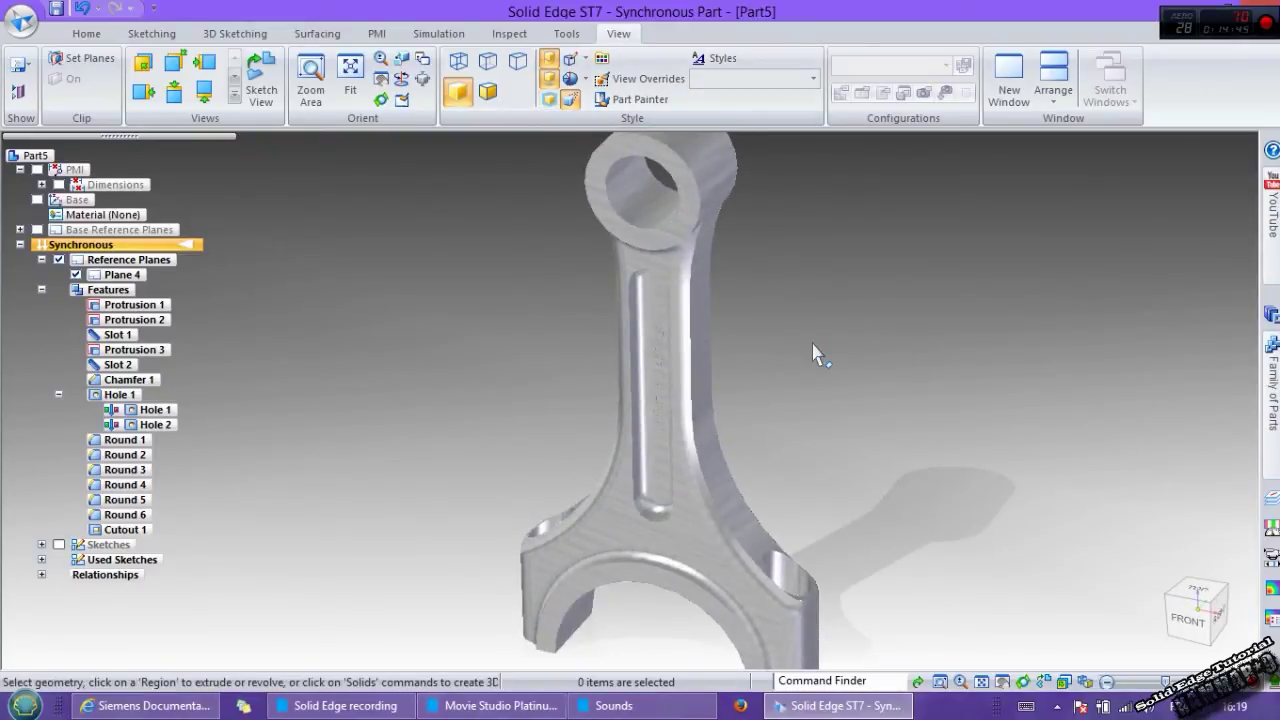
pyautogui.moveTo(818, 355); pyautogui.dragTo(800, 371, button='middle')
# - Enable high-quality rendering in the view overrides and display the rod shaded with visible edges
pyautogui.click(644, 86)
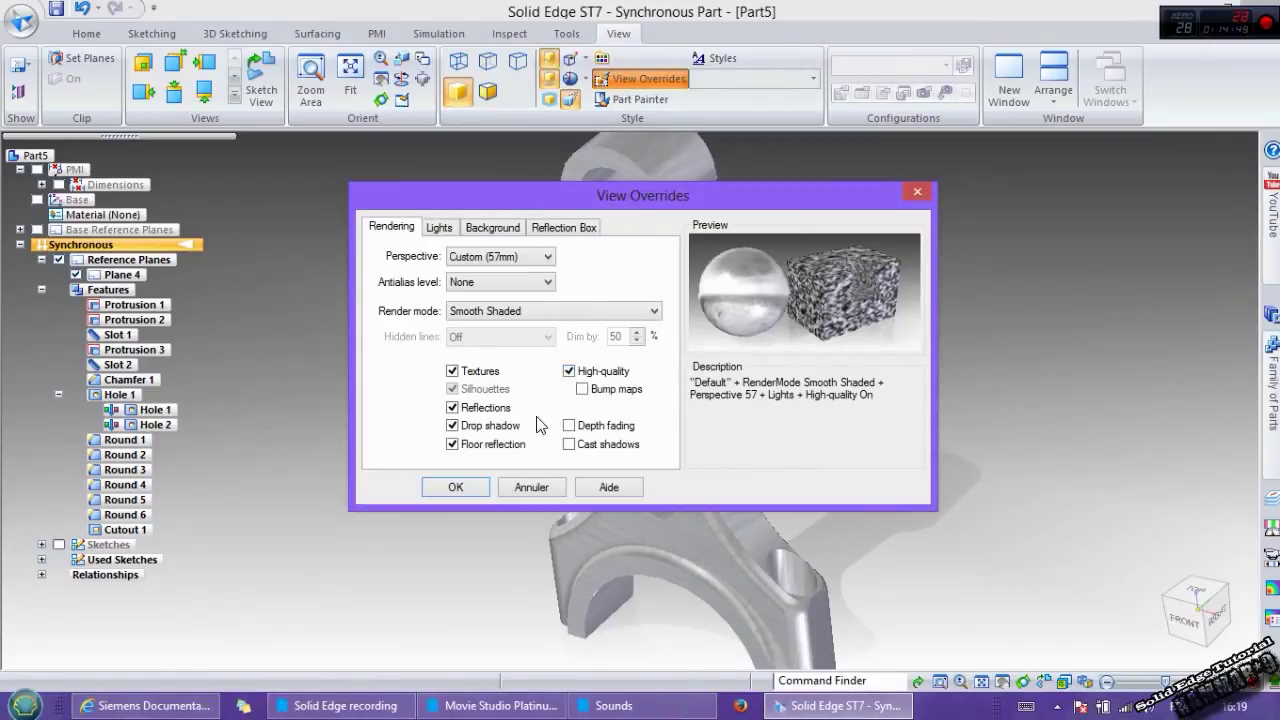
pyautogui.click(455, 490)
pyautogui.moveTo(615, 404); pyautogui.dragTo(584, 176, button='middle')
pyautogui.click(482, 94)
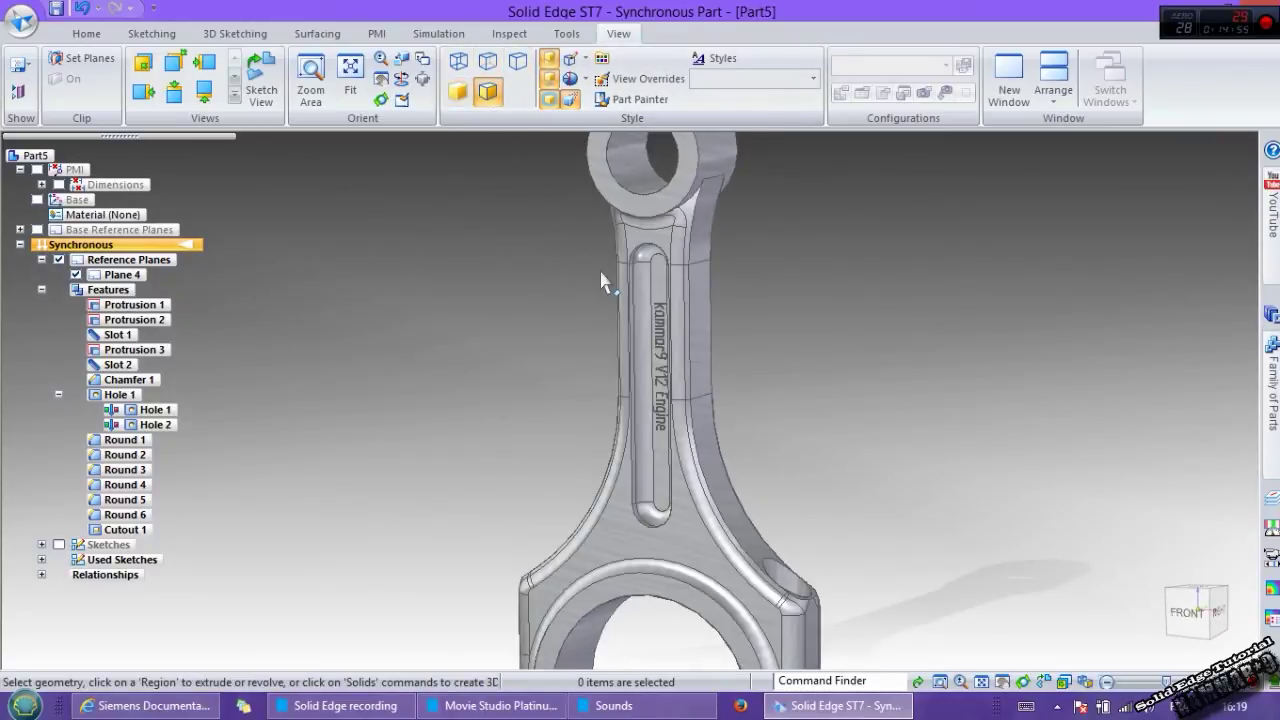
pyautogui.moveTo(603, 280)
pyautogui.mouseDown(button='middle')
pyautogui.moveTo(714, 380)
pyautogui.moveTo(714, 531)
pyautogui.moveTo(675, 403)
pyautogui.moveTo(728, 215)
pyautogui.moveTo(745, 402)
pyautogui.moveTo(651, 337)
pyautogui.moveTo(657, 351)
pyautogui.moveTo(484, 519)
pyautogui.moveTo(367, 553)
pyautogui.mouseUp(button='middle')
pyautogui.moveTo(474, 398); pyautogui.dragTo(668, 432, button='middle')
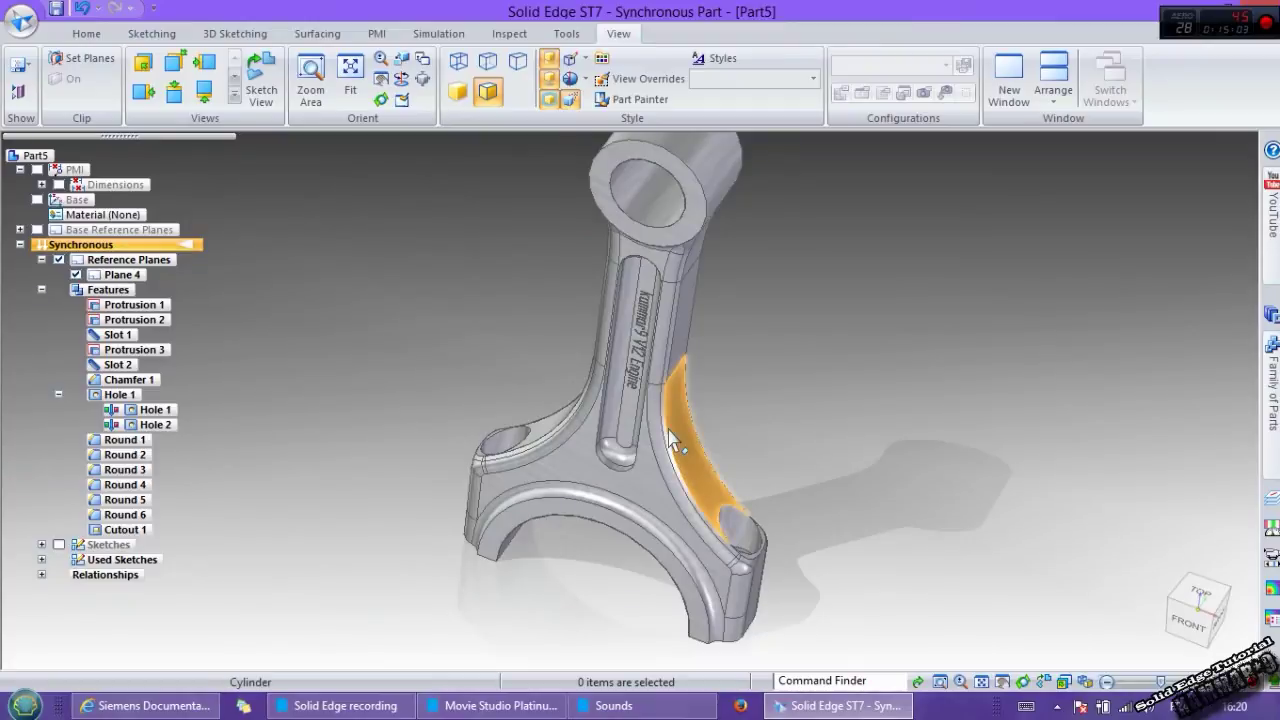
# - Start a round with a 0,2 mm radius on the bore and outer circular edges of the rod's small end, on both faces
pyautogui.click(92, 36)
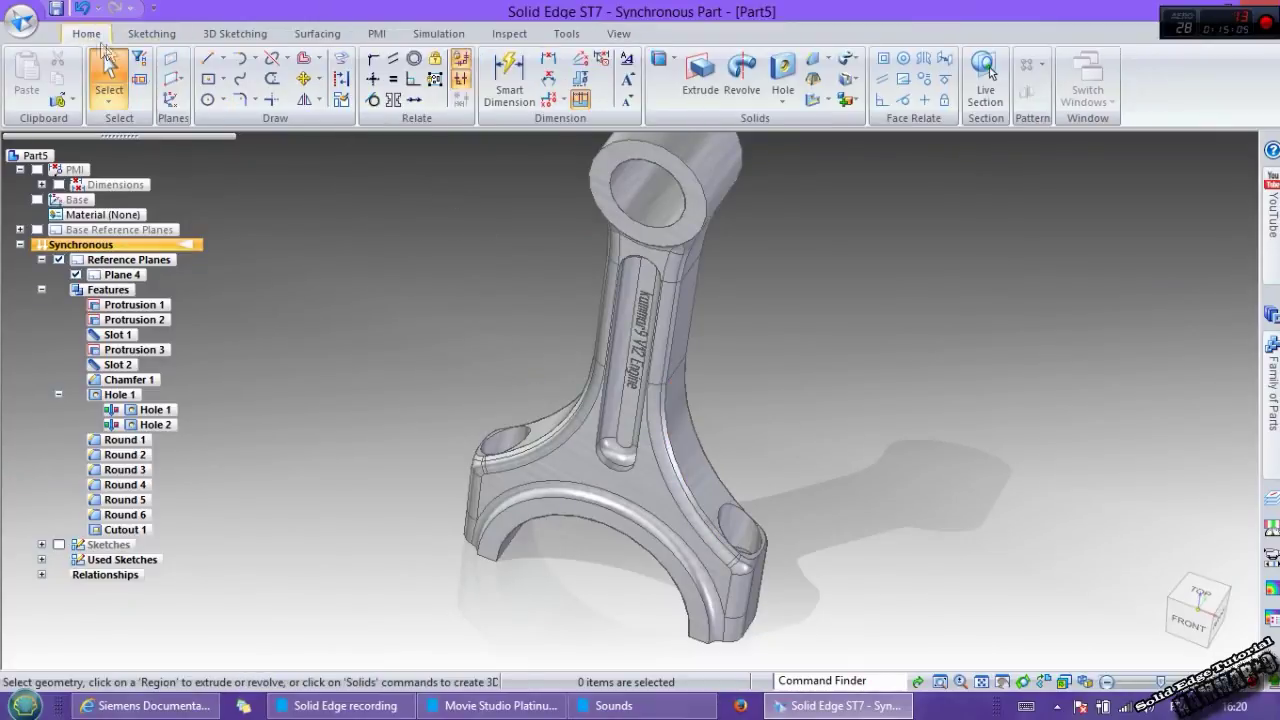
pyautogui.click(810, 64)
pyautogui.scroll(-2, 560, 110)
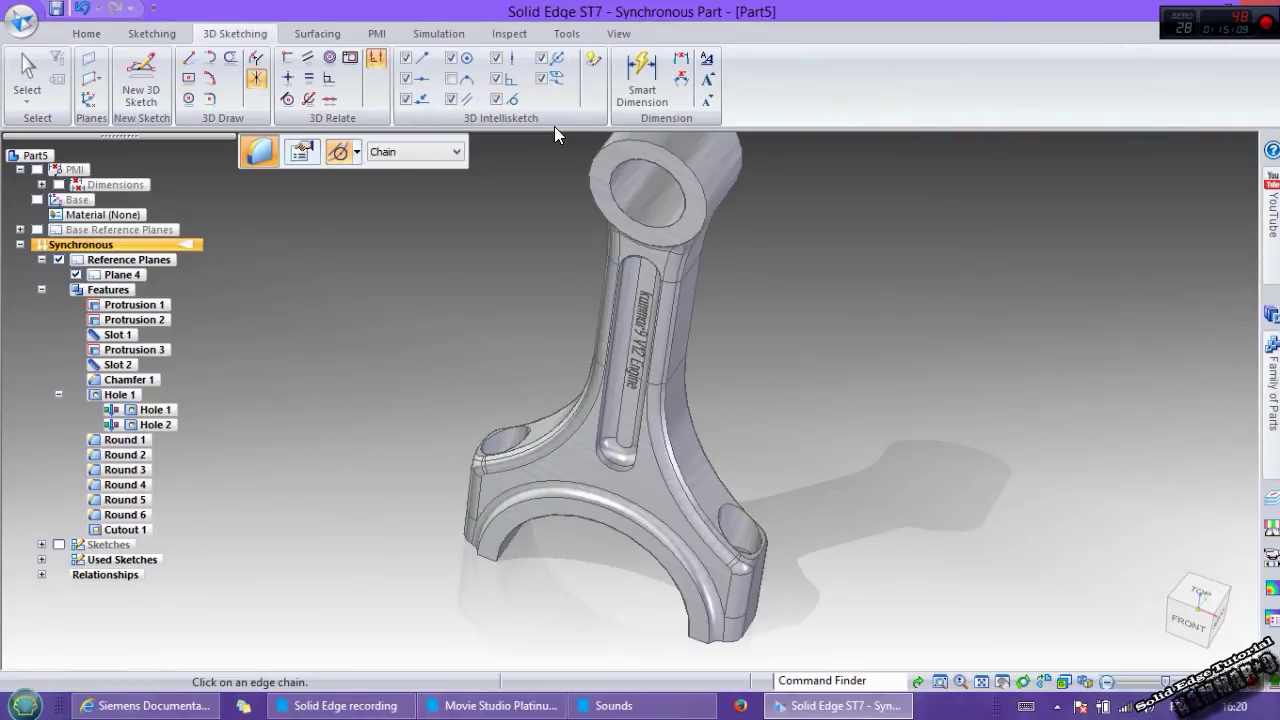
pyautogui.scroll(-3, 584, 224)
pyautogui.scroll(2, 530, 152)
pyautogui.scroll(2, 648, 244)
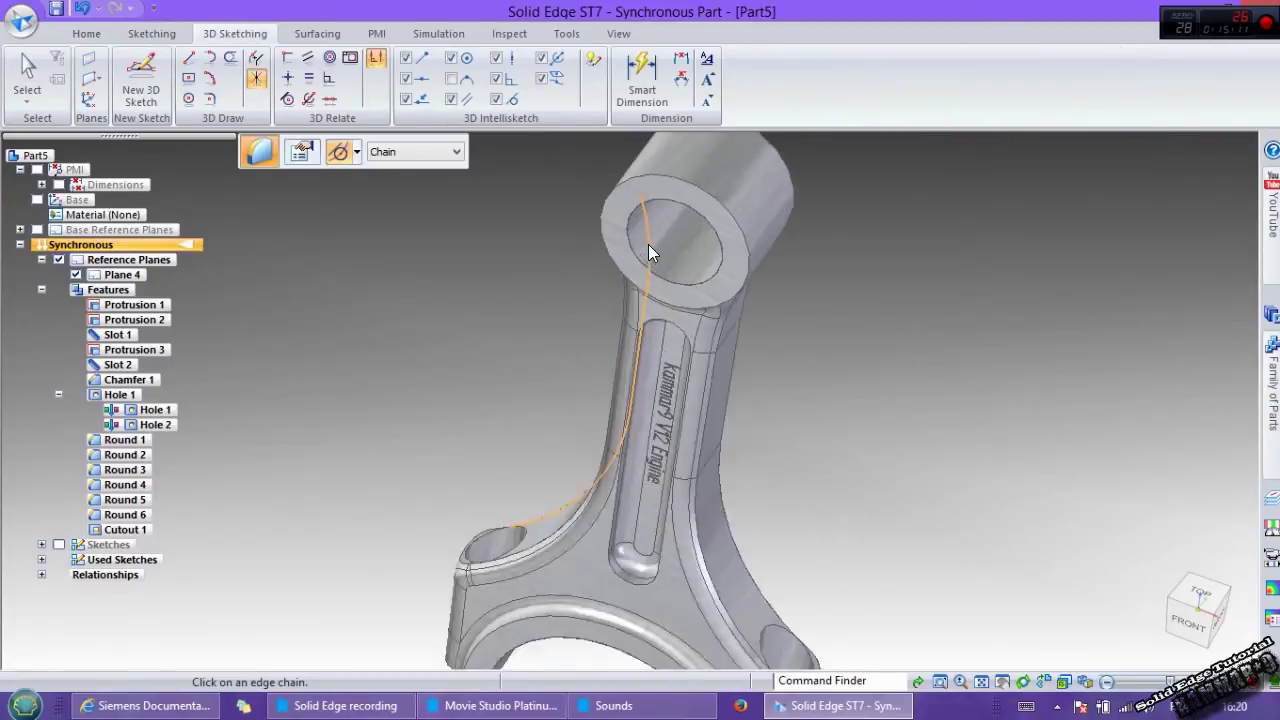
pyautogui.click(645, 278)
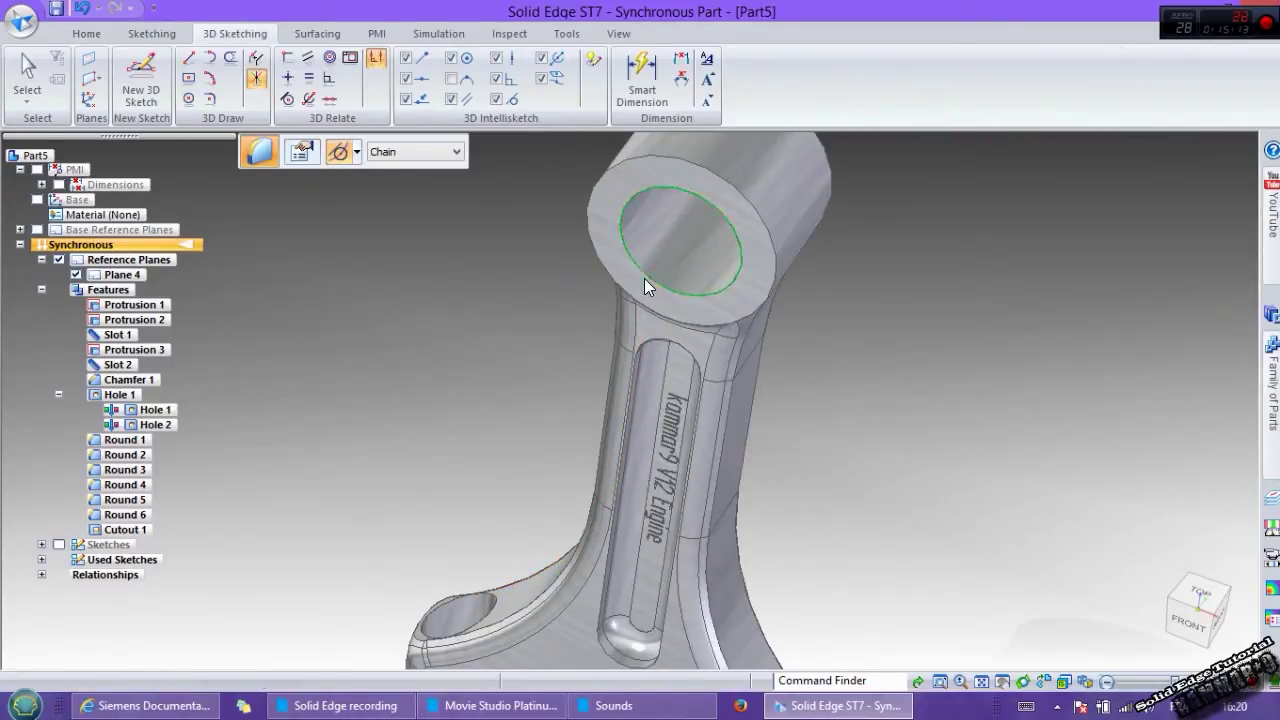
pyautogui.write('0,2')
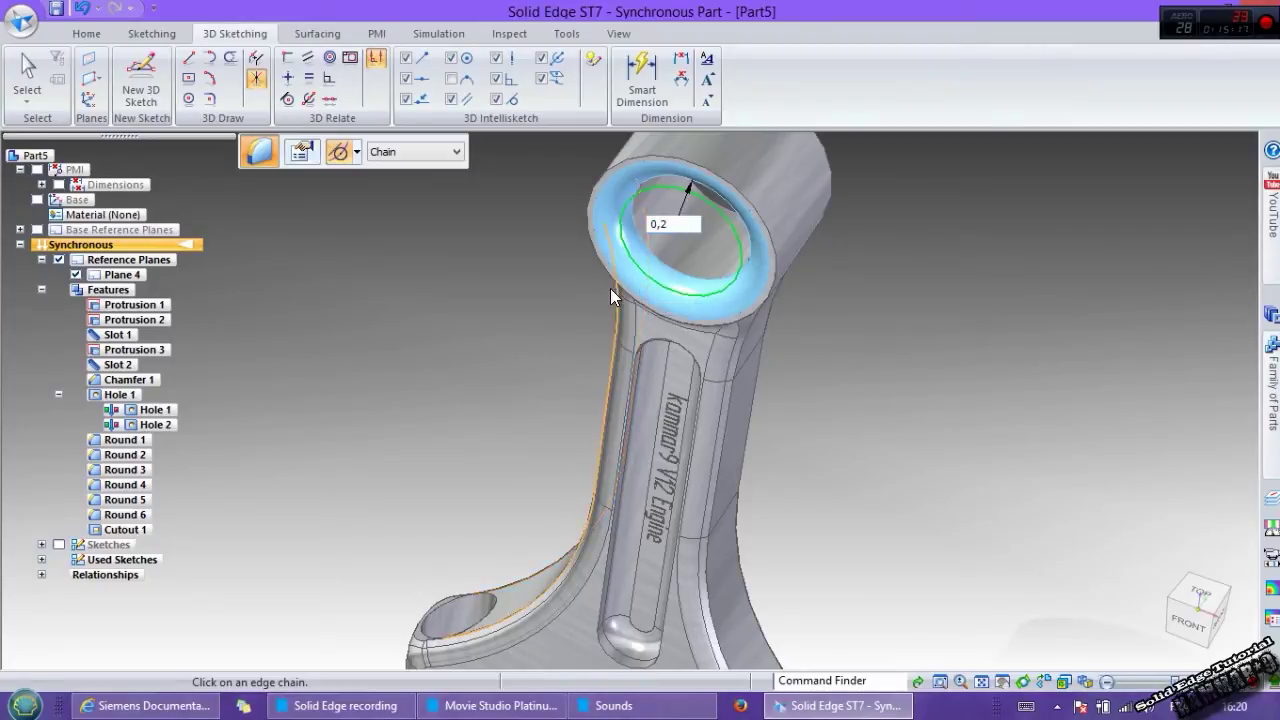
pyautogui.press('Return')
pyautogui.moveTo(627, 289); pyautogui.dragTo(833, 301, button='middle')
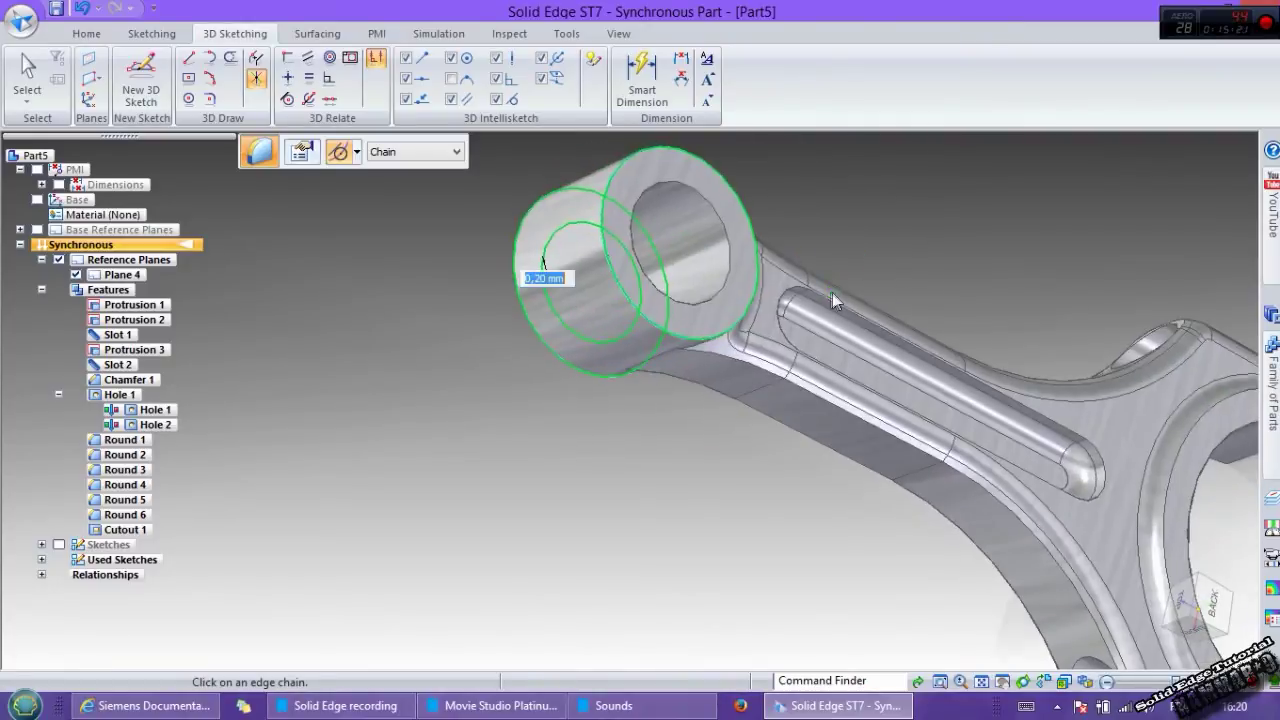
# - Add the inner and outer arc edges of the big end on both faces to the round's selection
pyautogui.scroll(-3, 722, 280)
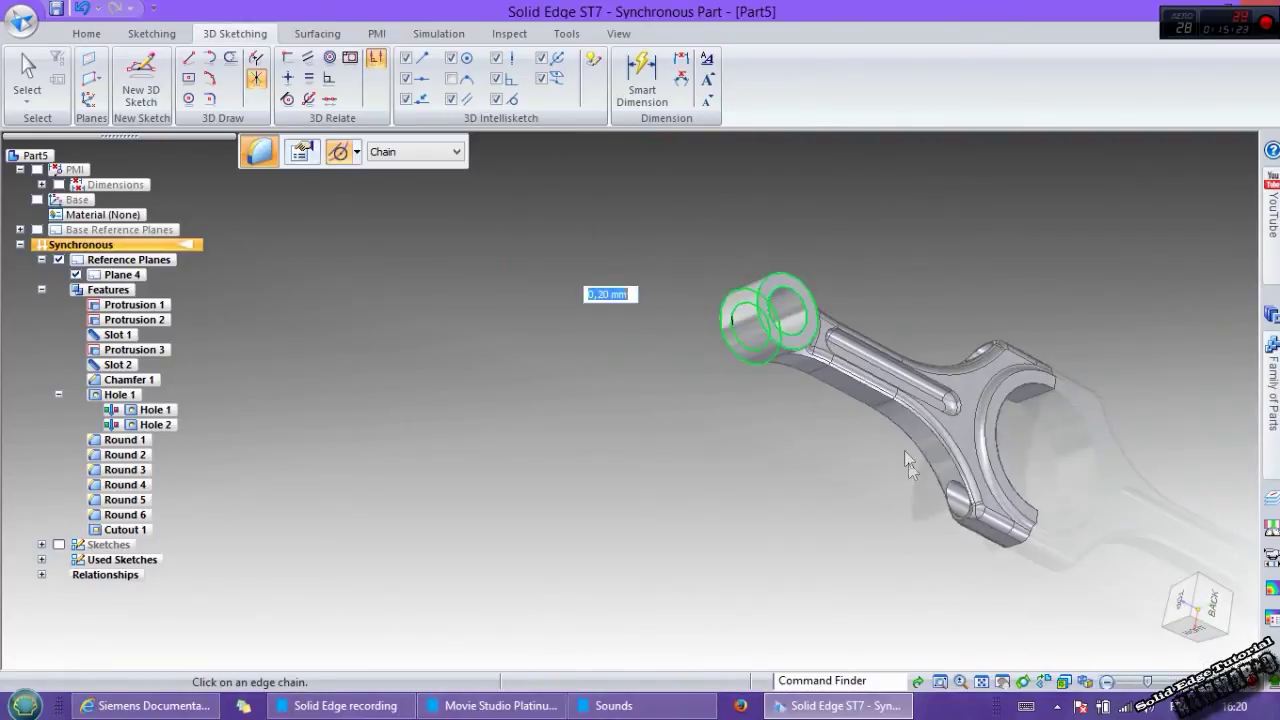
pyautogui.scroll(5, 904, 450)
pyautogui.moveTo(922, 440); pyautogui.dragTo(980, 520, button='middle')
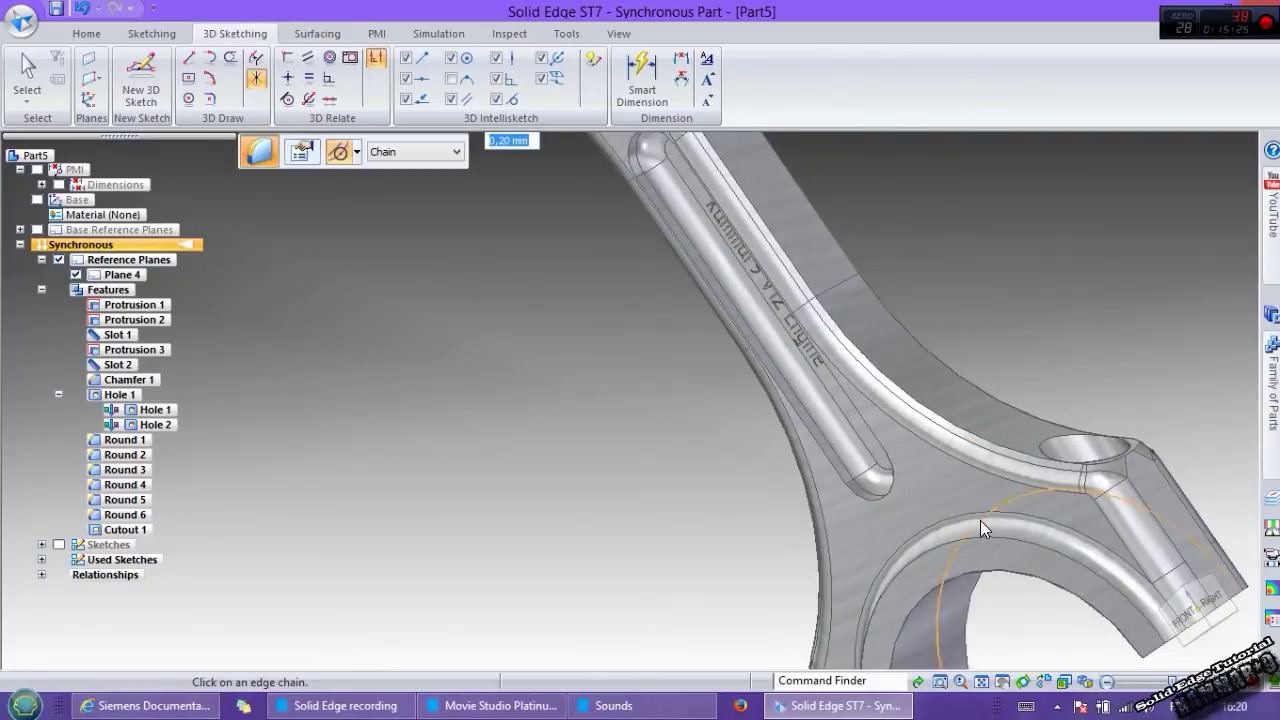
pyautogui.click(980, 545)
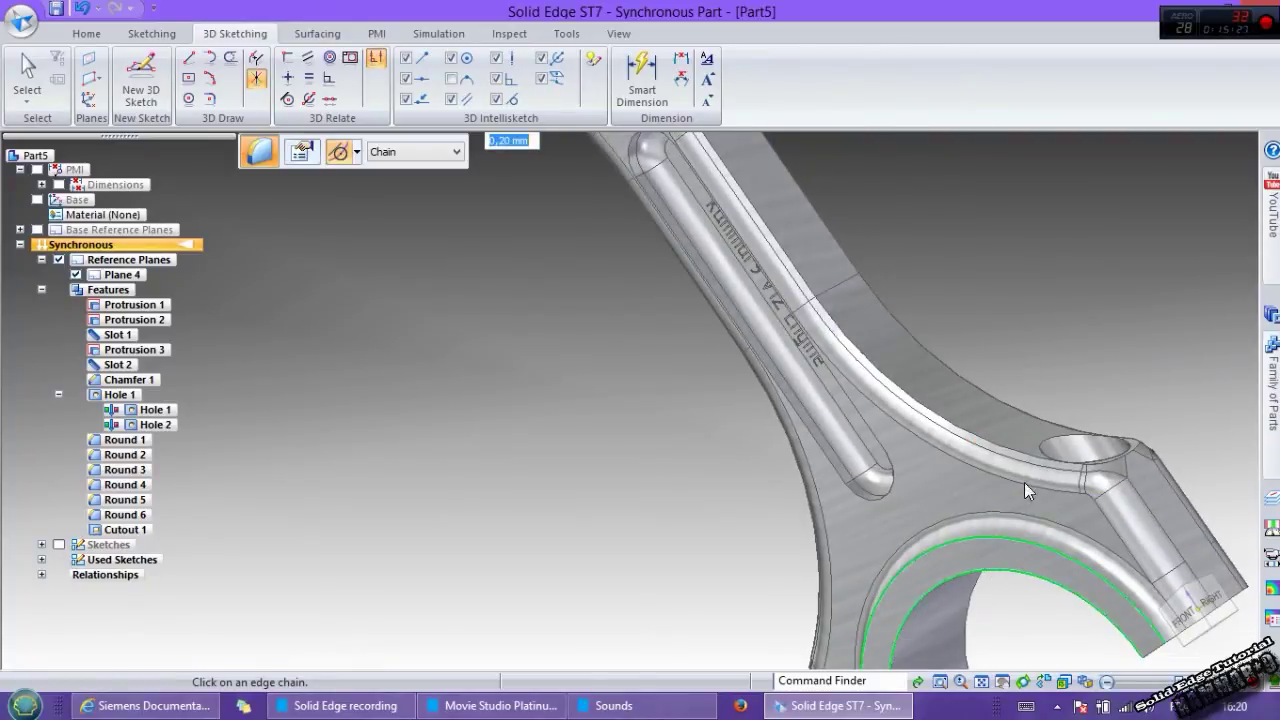
pyautogui.moveTo(1024, 482); pyautogui.dragTo(794, 568, button='middle')
pyautogui.scroll(-3, 816, 584)
pyautogui.scroll(4, 962, 535)
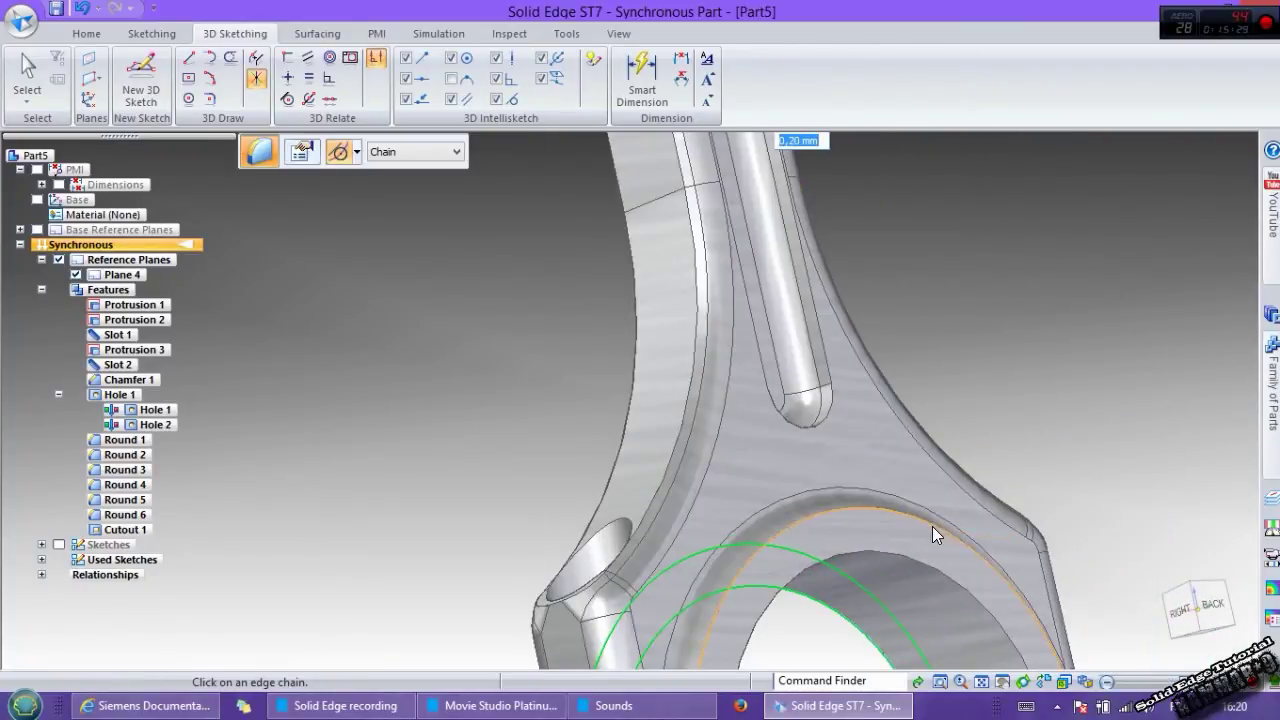
pyautogui.click(932, 526)
# - Add the slot outline edges on both faces of the shank to the selection and create the 0,20 mm round
pyautogui.moveTo(848, 360); pyautogui.dragTo(862, 478, button='middle')
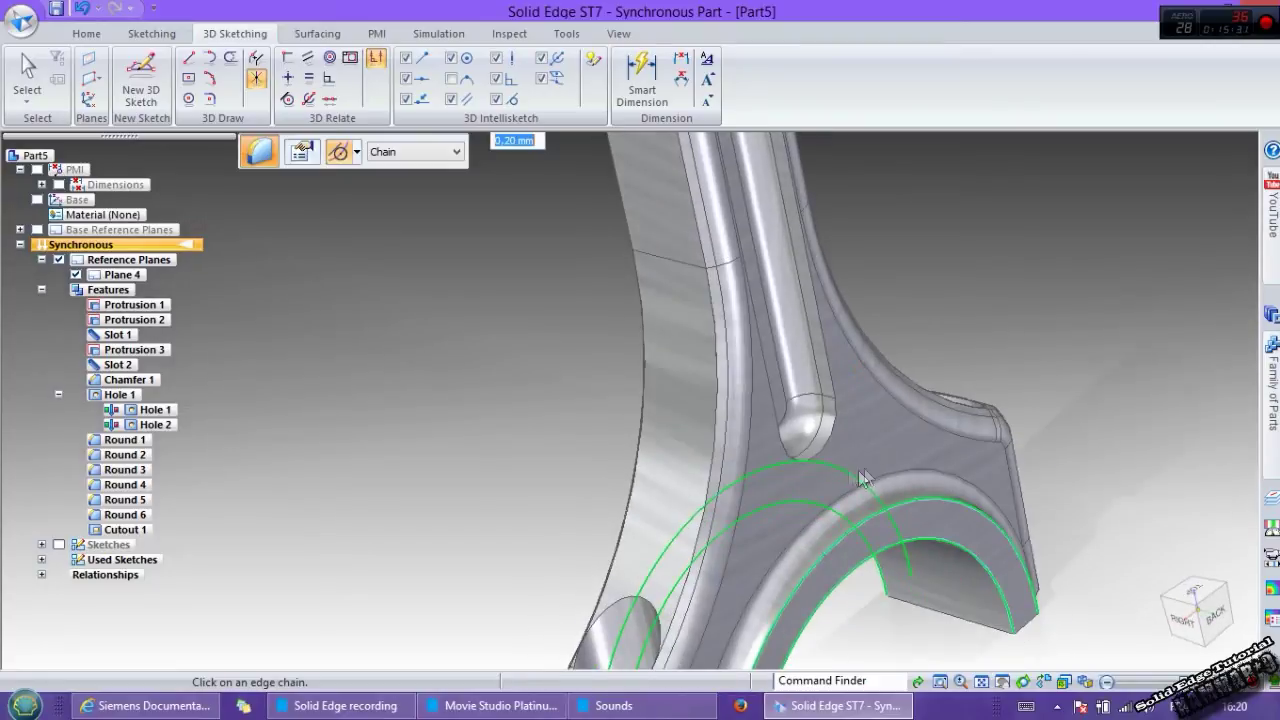
pyautogui.click(814, 450)
pyautogui.moveTo(686, 380); pyautogui.dragTo(882, 426, button='middle')
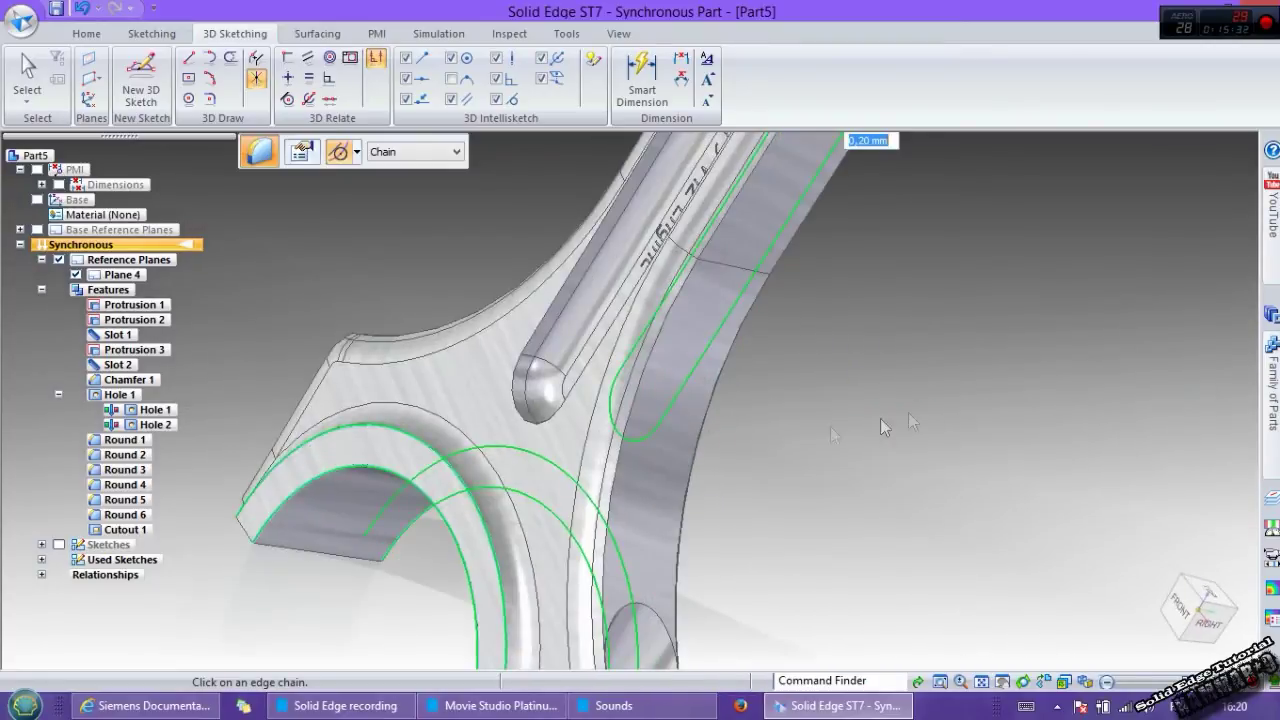
pyautogui.click(527, 430)
pyautogui.moveTo(527, 430); pyautogui.dragTo(596, 437, button='middle')
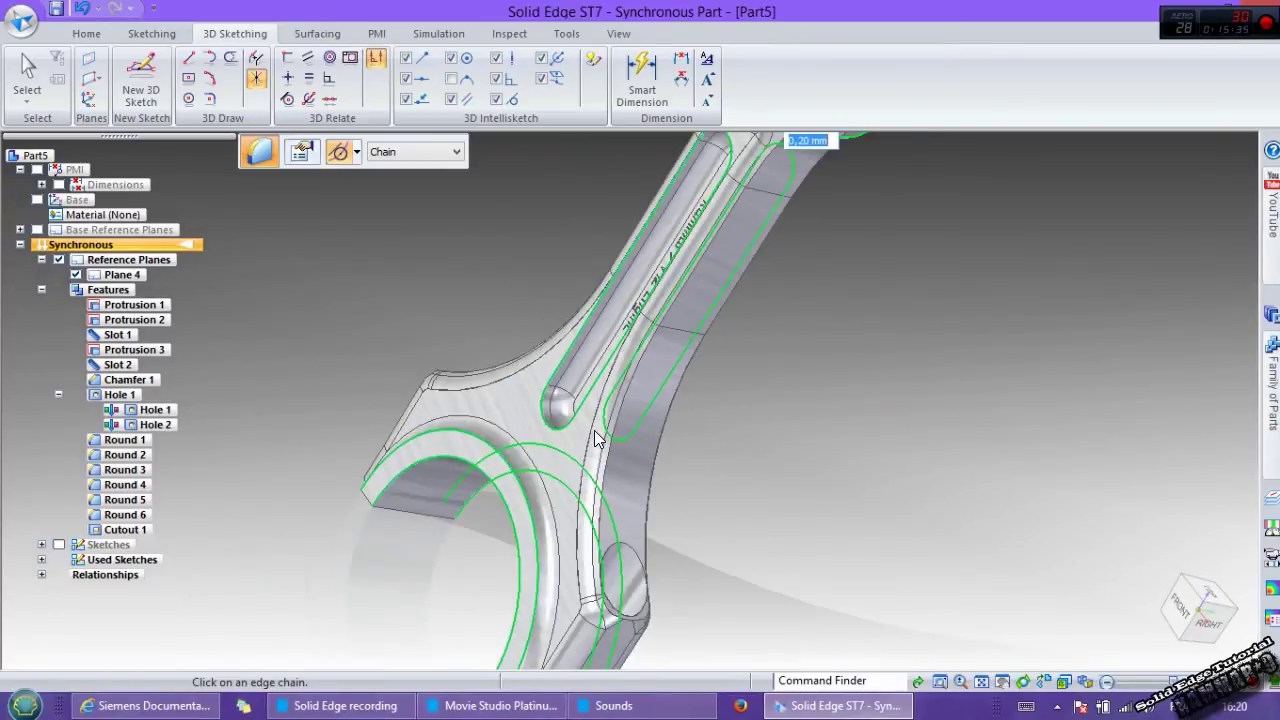
pyautogui.rightClick(595, 438)
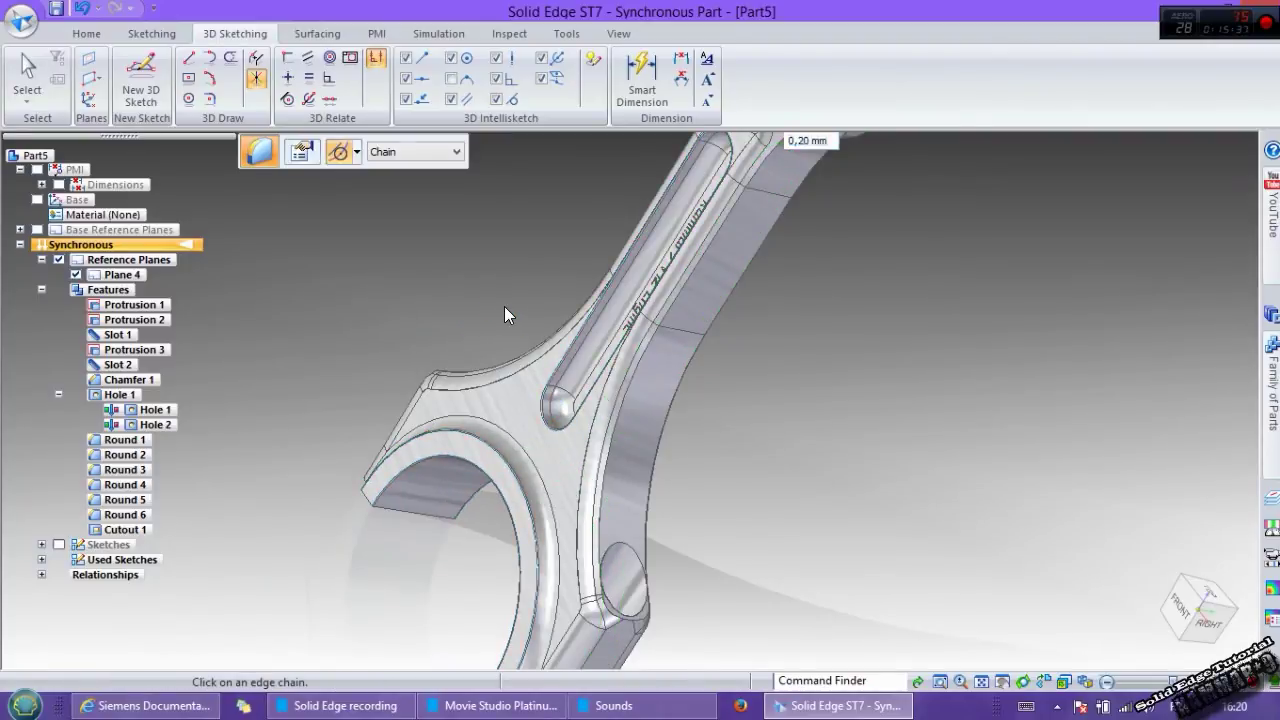
# - Display the connecting rod shaded without visible edges
pyautogui.moveTo(504, 306); pyautogui.dragTo(552, 464, button='middle')
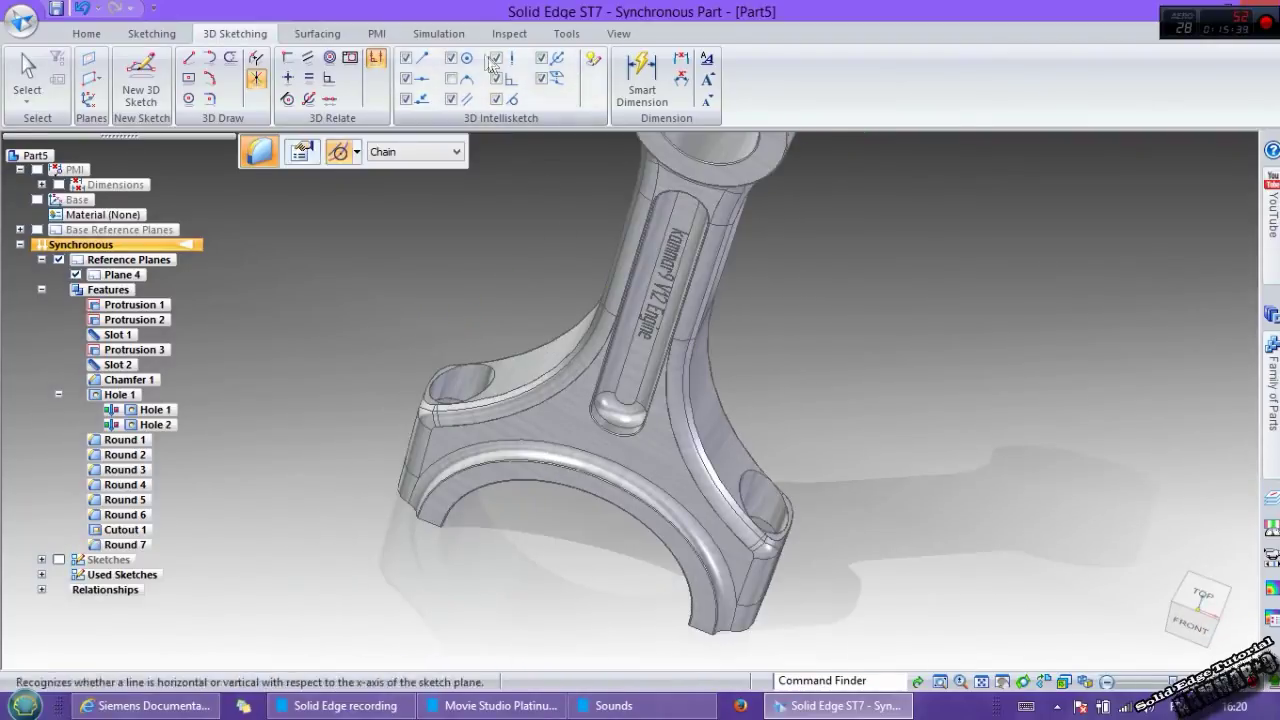
pyautogui.click(618, 33)
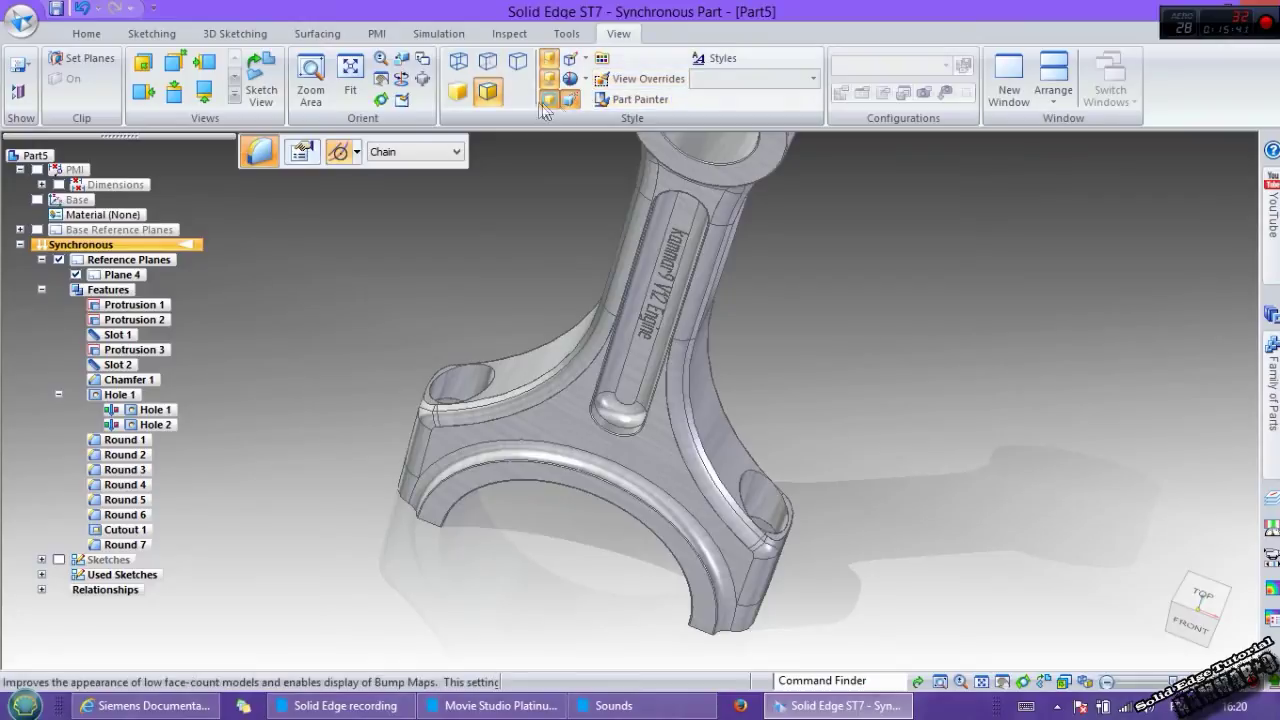
pyautogui.click(457, 92)
# - Examine the finished rod from several angles, including the rounded edges, the shank slots and both ends
pyautogui.moveTo(716, 420); pyautogui.dragTo(664, 358, button='middle')
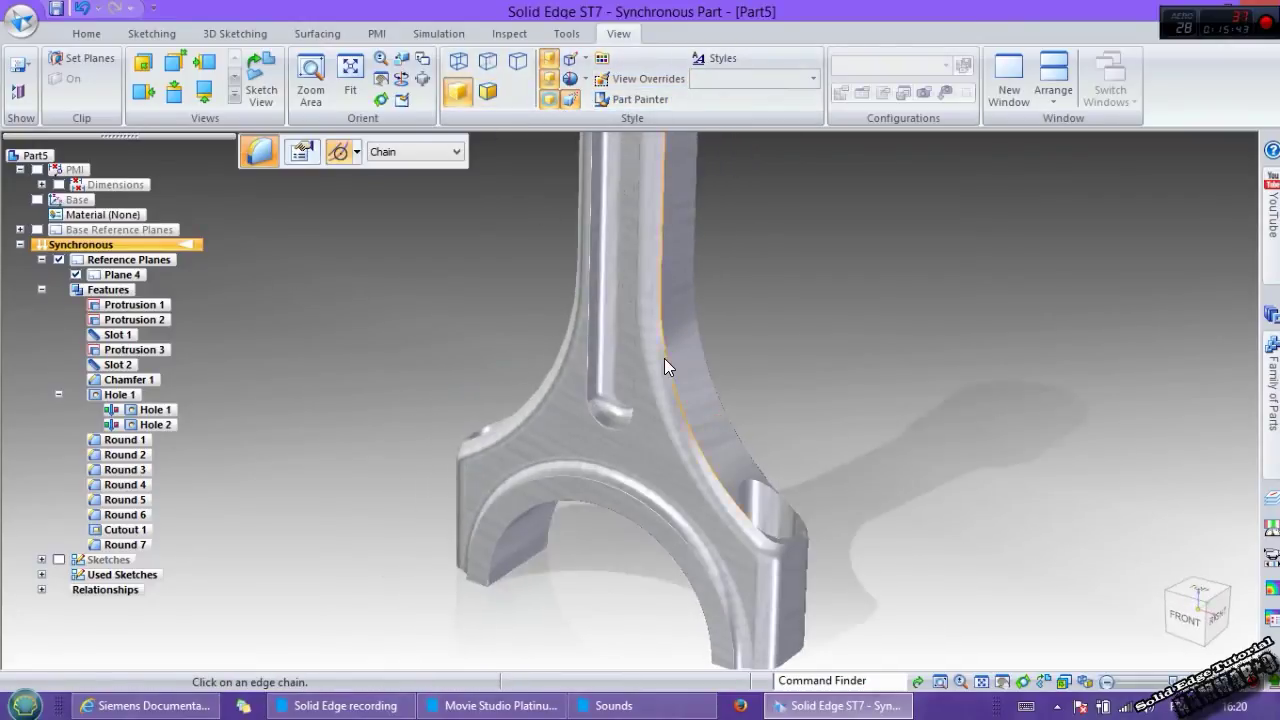
pyautogui.scroll(-3, 664, 358)
pyautogui.scroll(1, 626, 138)
pyautogui.scroll(3, 649, 214)
pyautogui.moveTo(649, 216); pyautogui.dragTo(750, 374, button='middle')
pyautogui.scroll(-3, 750, 374)
pyautogui.moveTo(668, 536); pyautogui.dragTo(862, 510, button='middle')
pyautogui.scroll(-1, 862, 510)
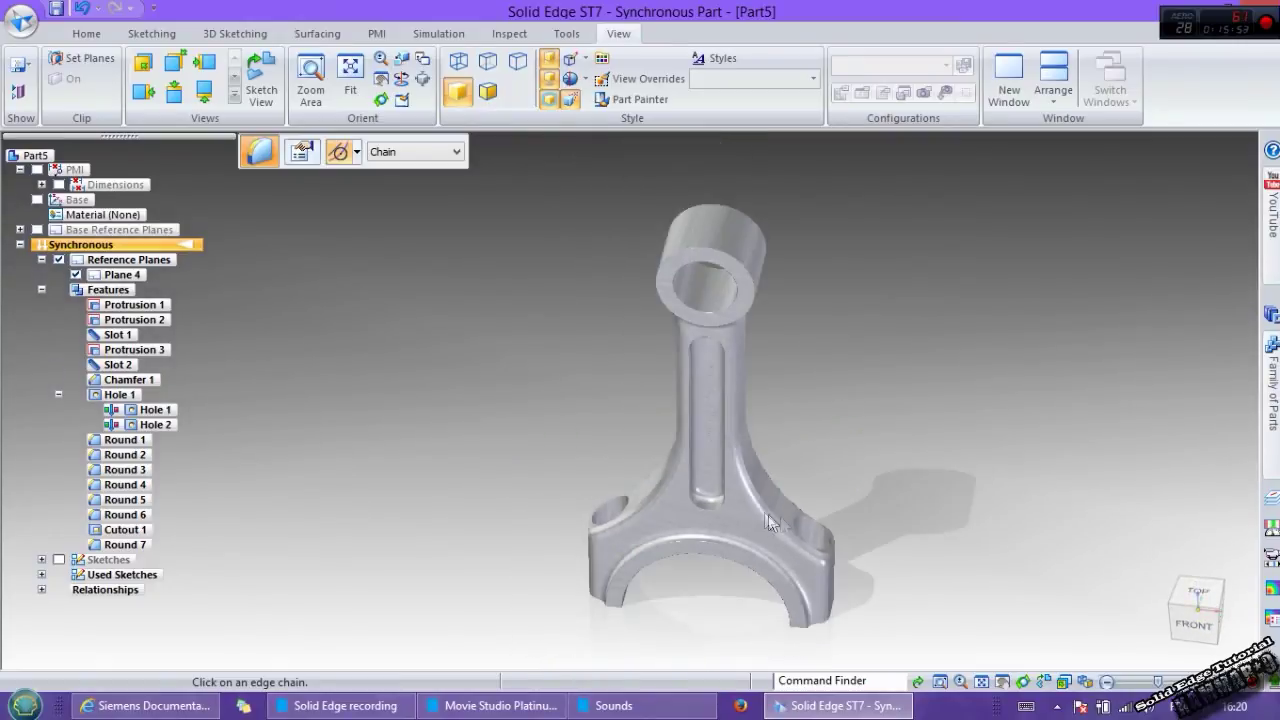
pyautogui.scroll(3, 737, 486)
pyautogui.moveTo(737, 486); pyautogui.dragTo(738, 245, button='middle')
pyautogui.moveTo(620, 461); pyautogui.dragTo(538, 580, button='middle')
pyautogui.scroll(-3, 536, 580)
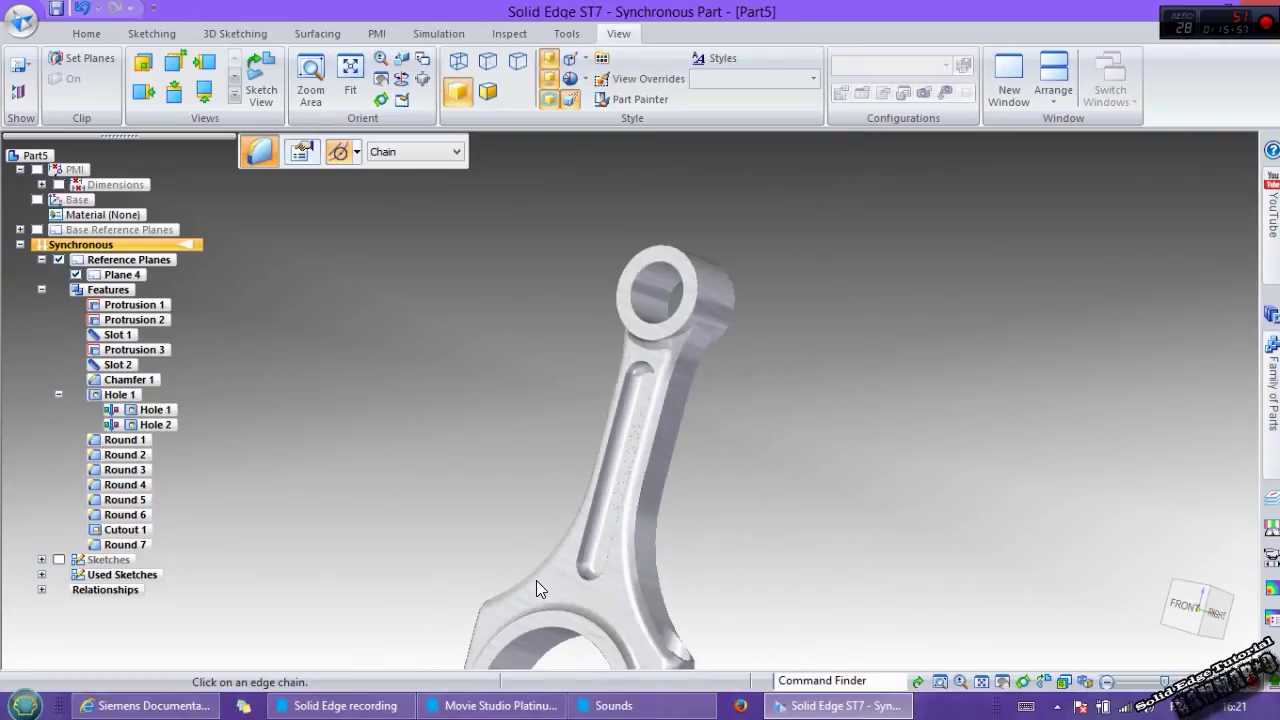
pyautogui.scroll(-2, 798, 364)
pyautogui.scroll(2, 711, 526)
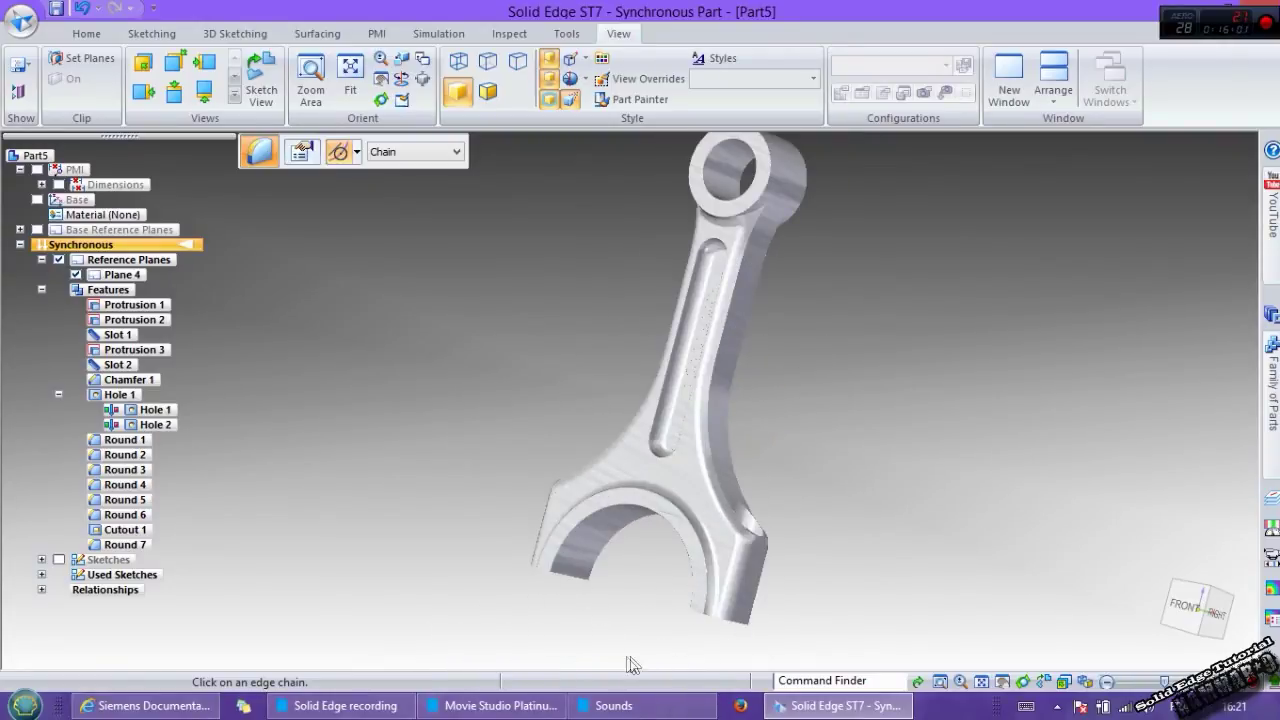
pyautogui.moveTo(654, 283); pyautogui.dragTo(684, 390, button='middle')
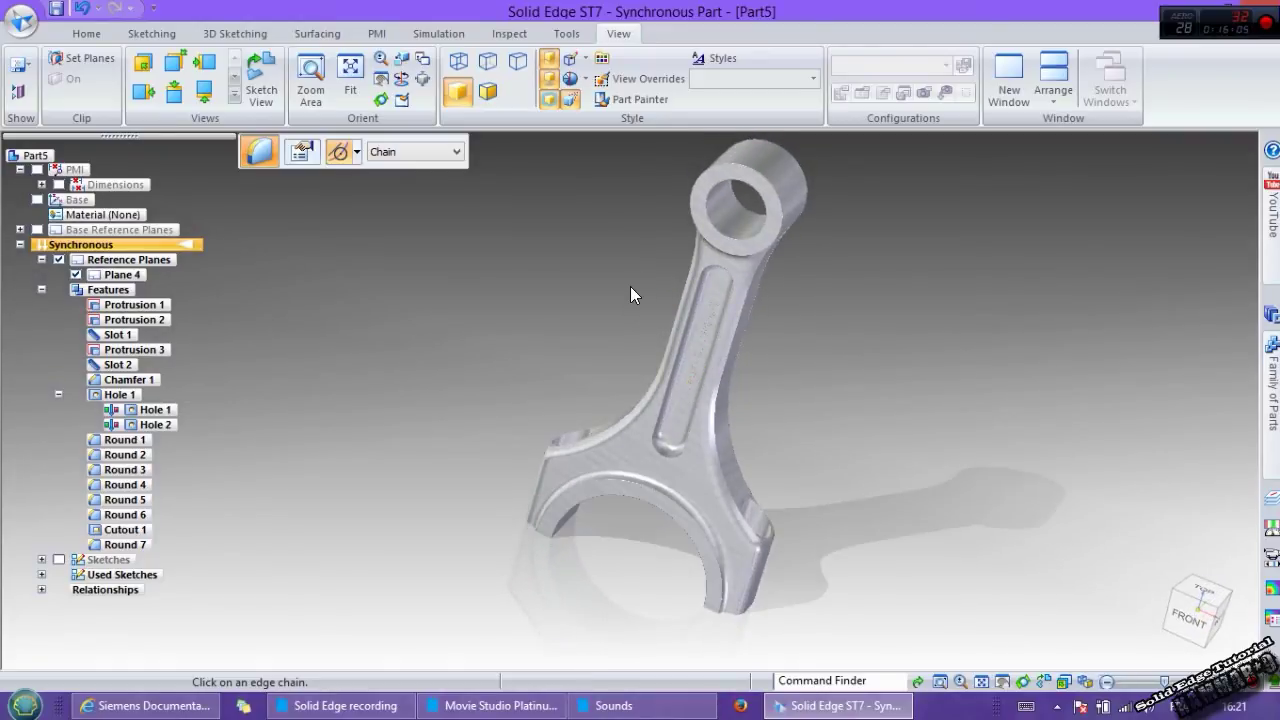
pyautogui.scroll(2, 631, 288)
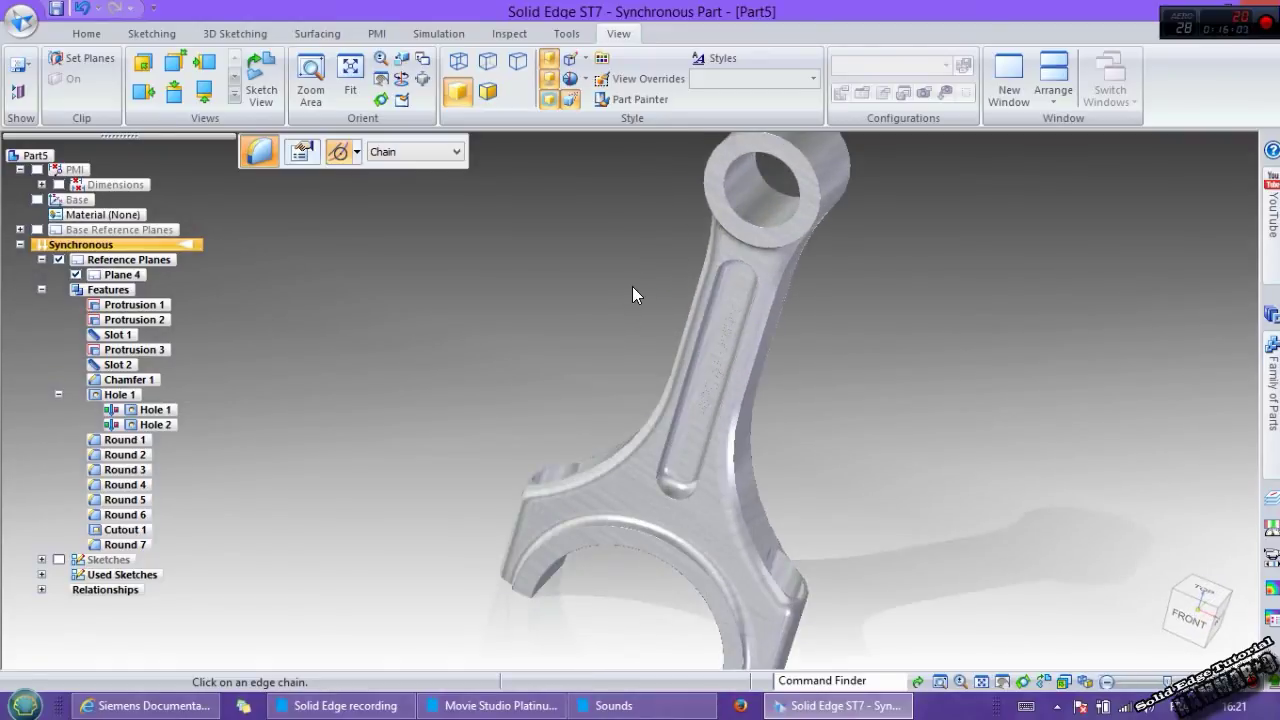